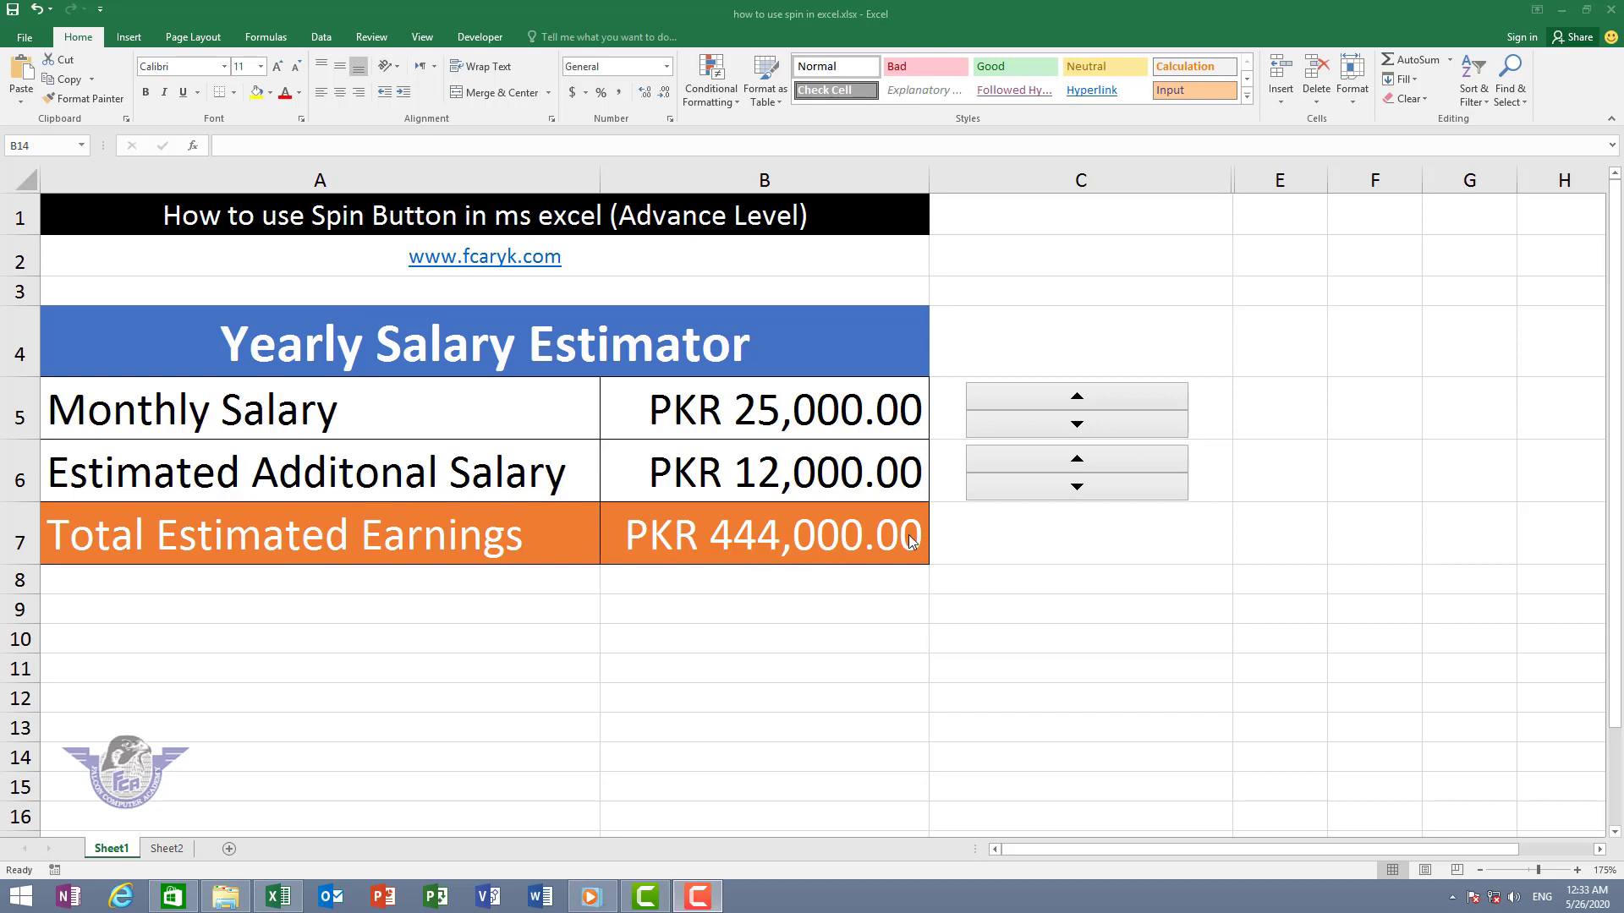
Raise the Monthly Salary to PKR 29,000.00 with four clicks on the row-5 spin button's up arrow.
left_click(1109, 405)
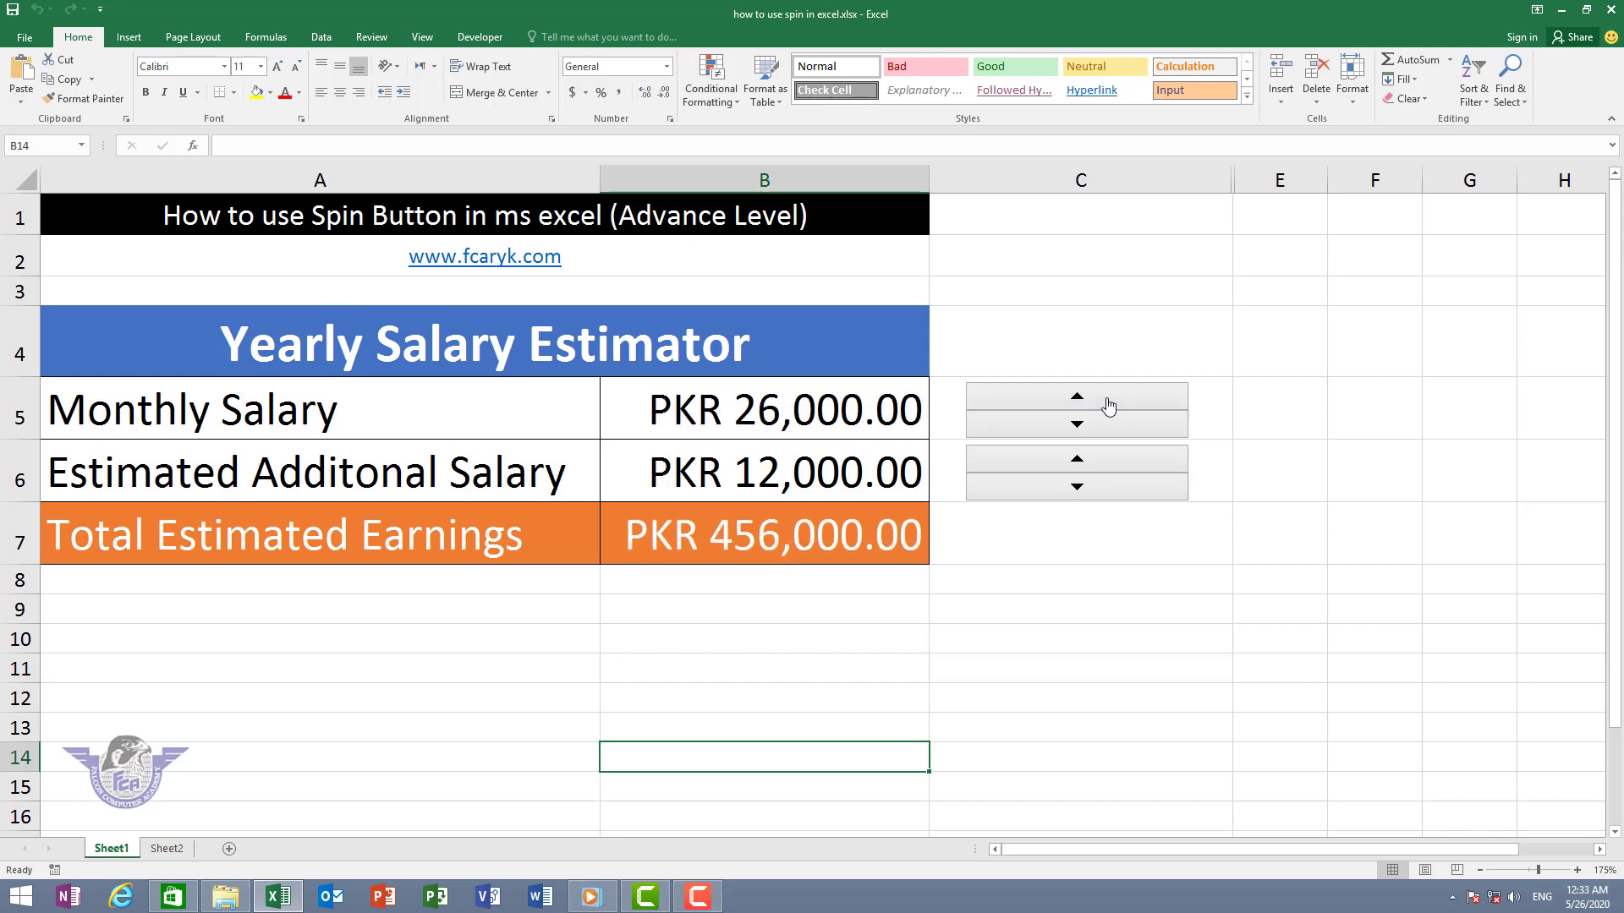
left_click(1108, 404)
left_click(1107, 405)
left_click(1107, 405)
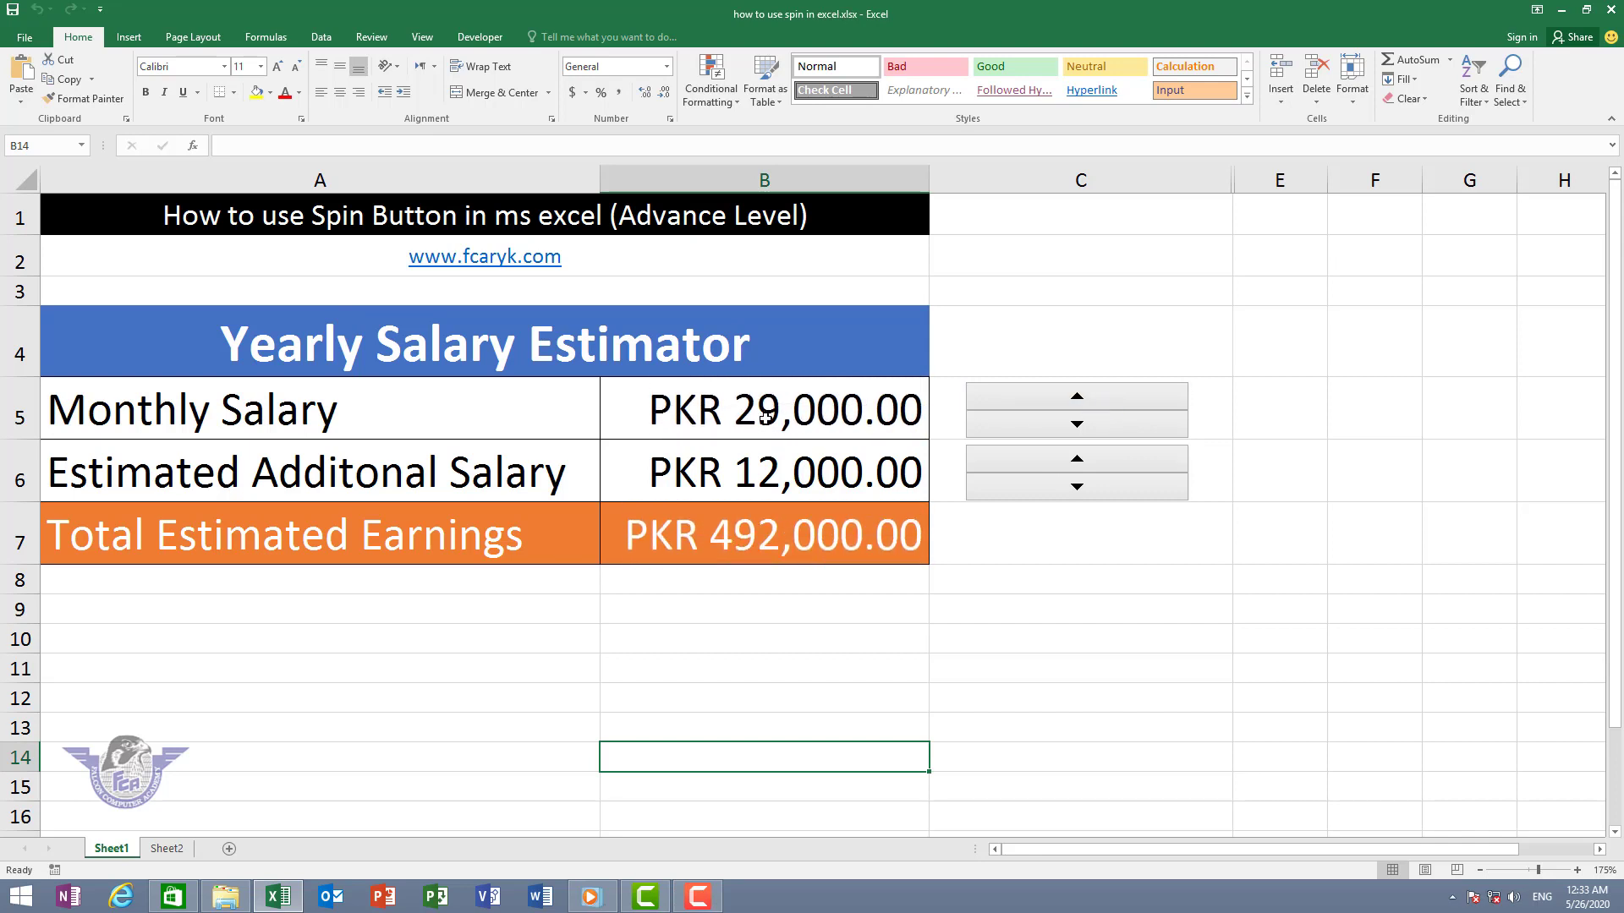
Inspect the Total Estimated Earnings formula in B7 and leave it unchanged.
left_click(787, 534)
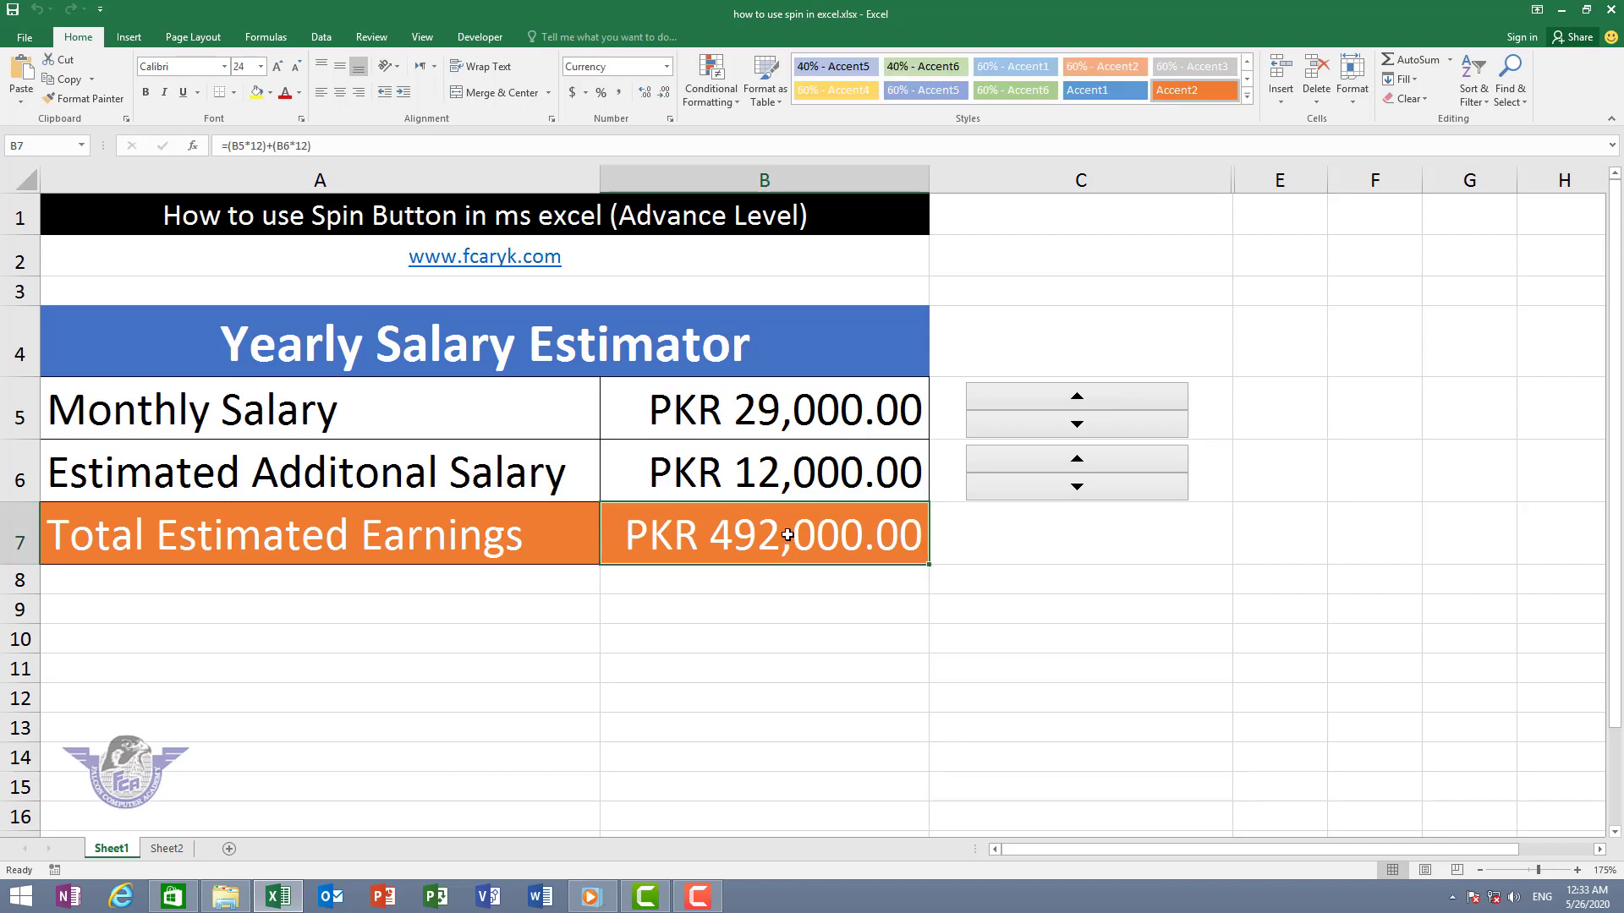
double_click(788, 534)
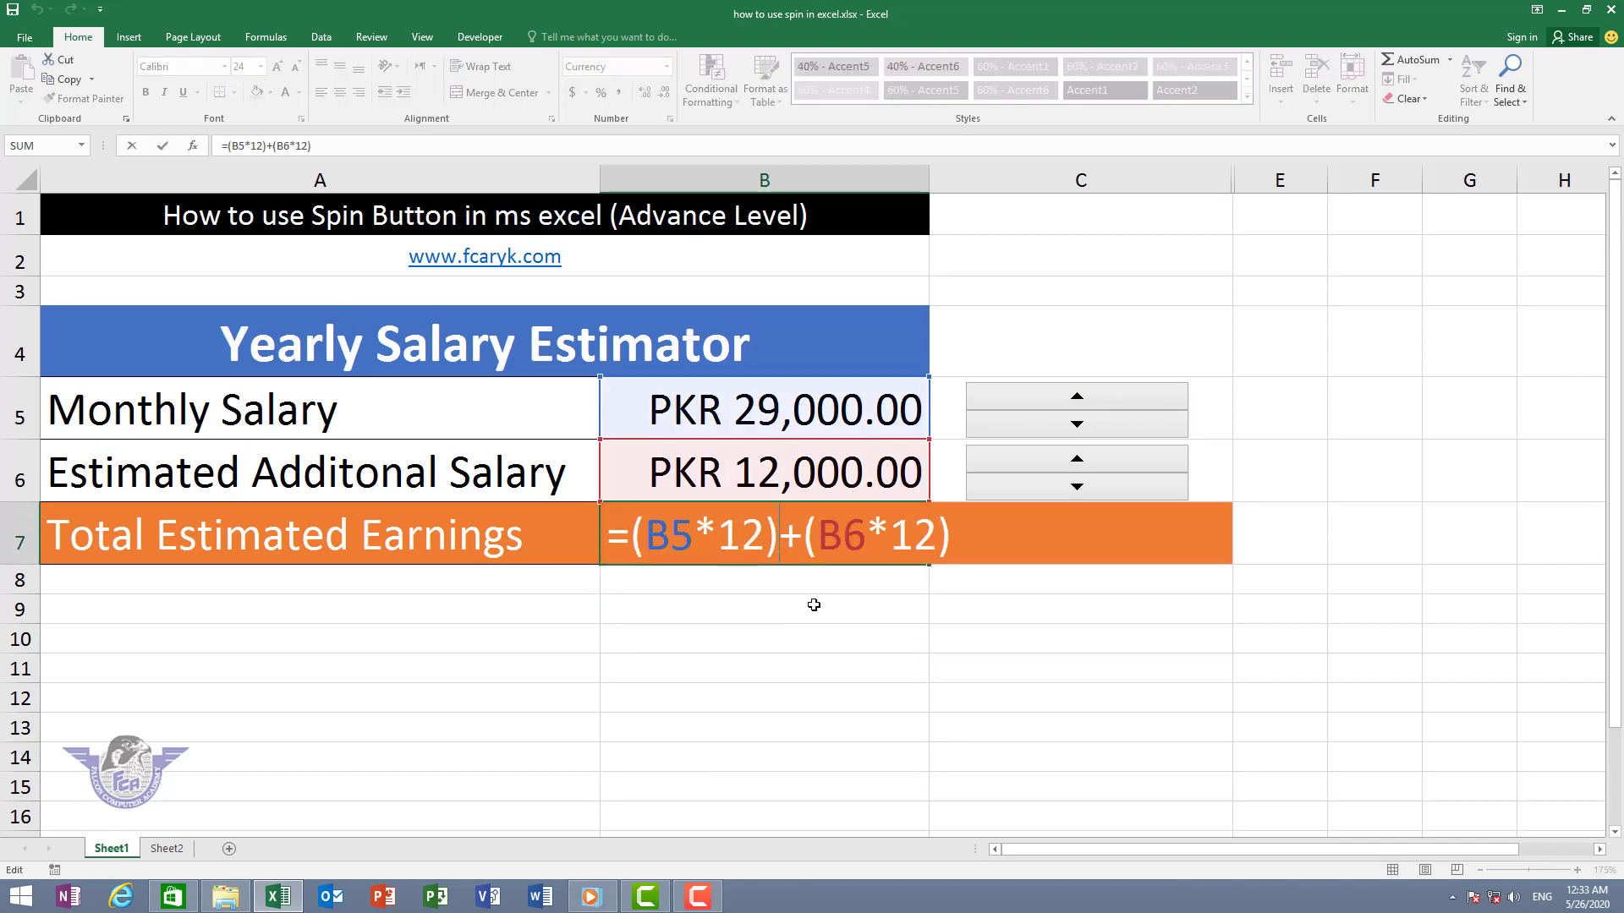
left_click_drag(967, 604, 967, 583)
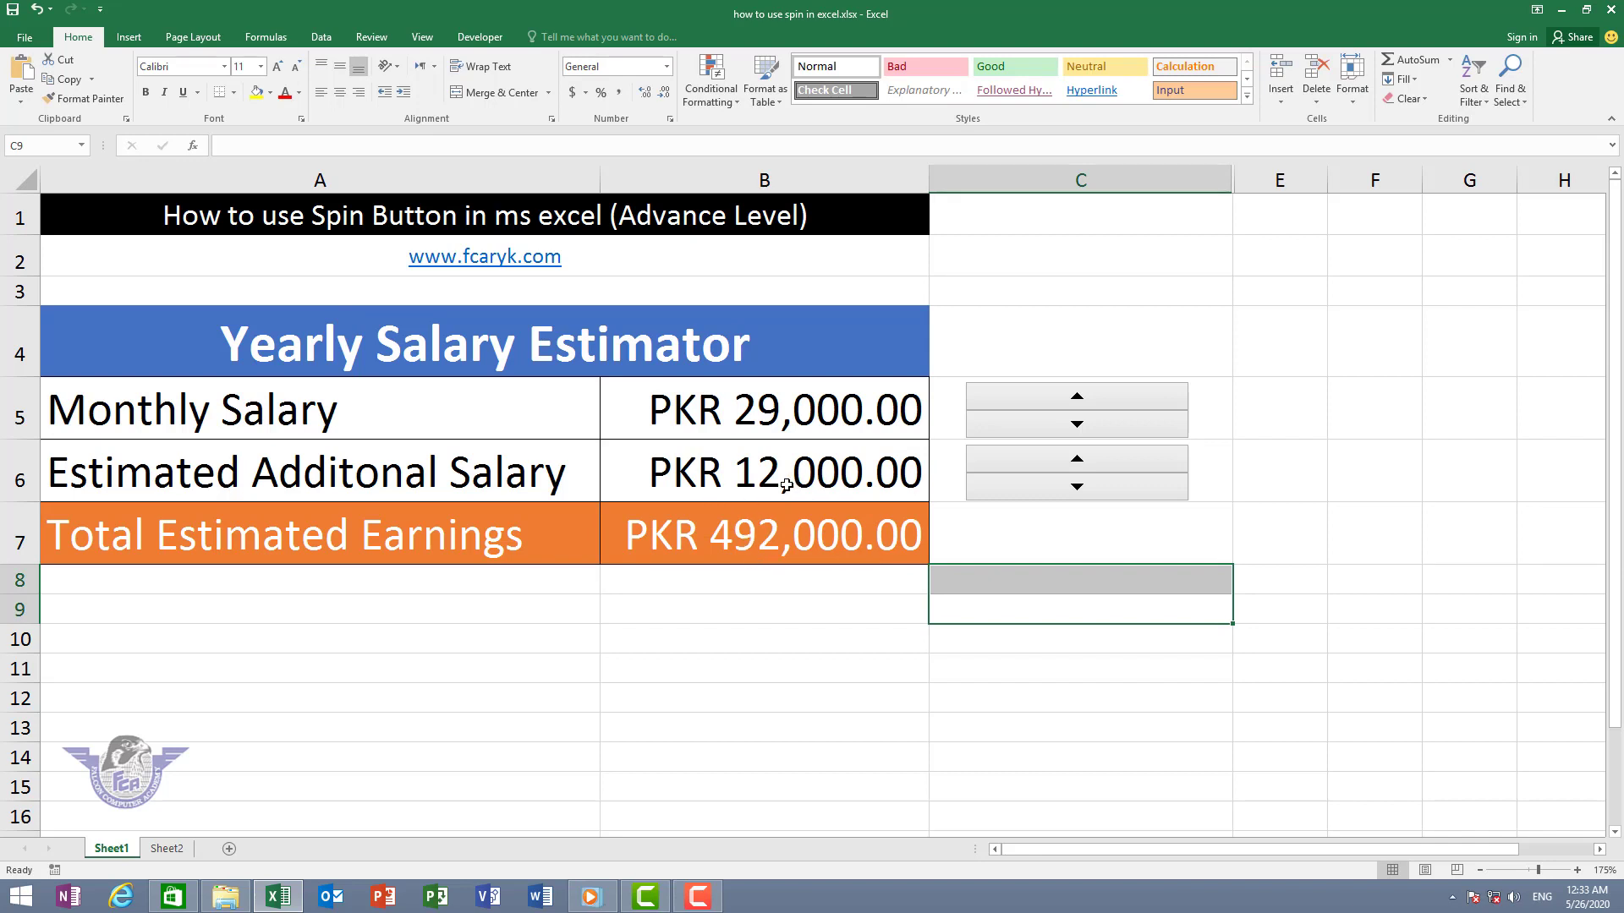
Clear B6 and re-enter the additional salary as 12000.
left_click(770, 476)
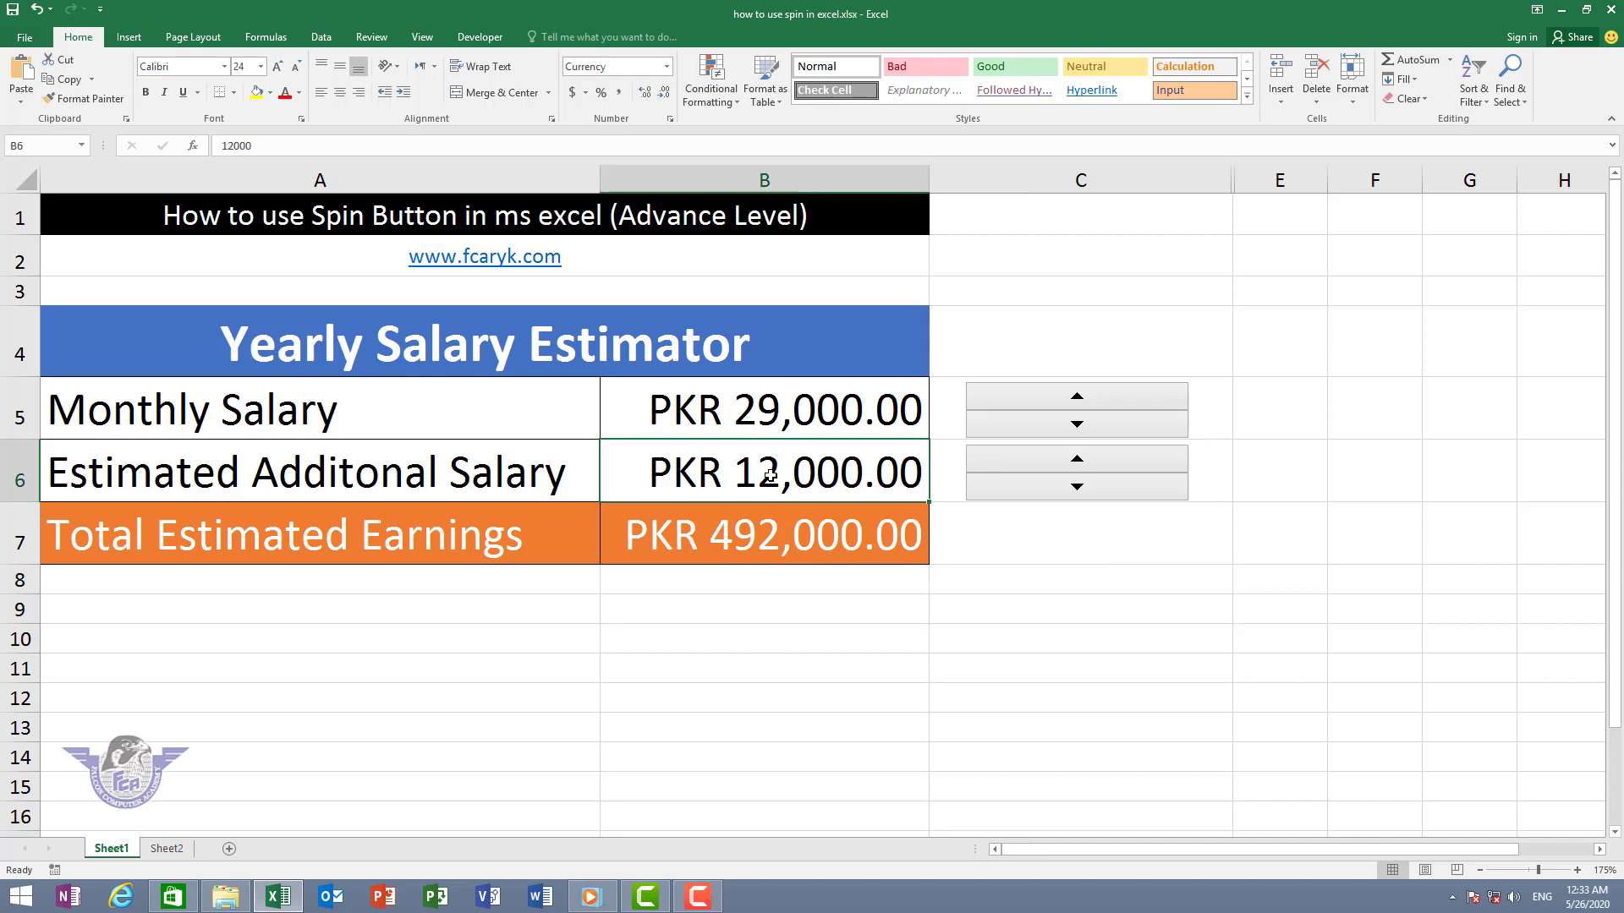
key("Delete")
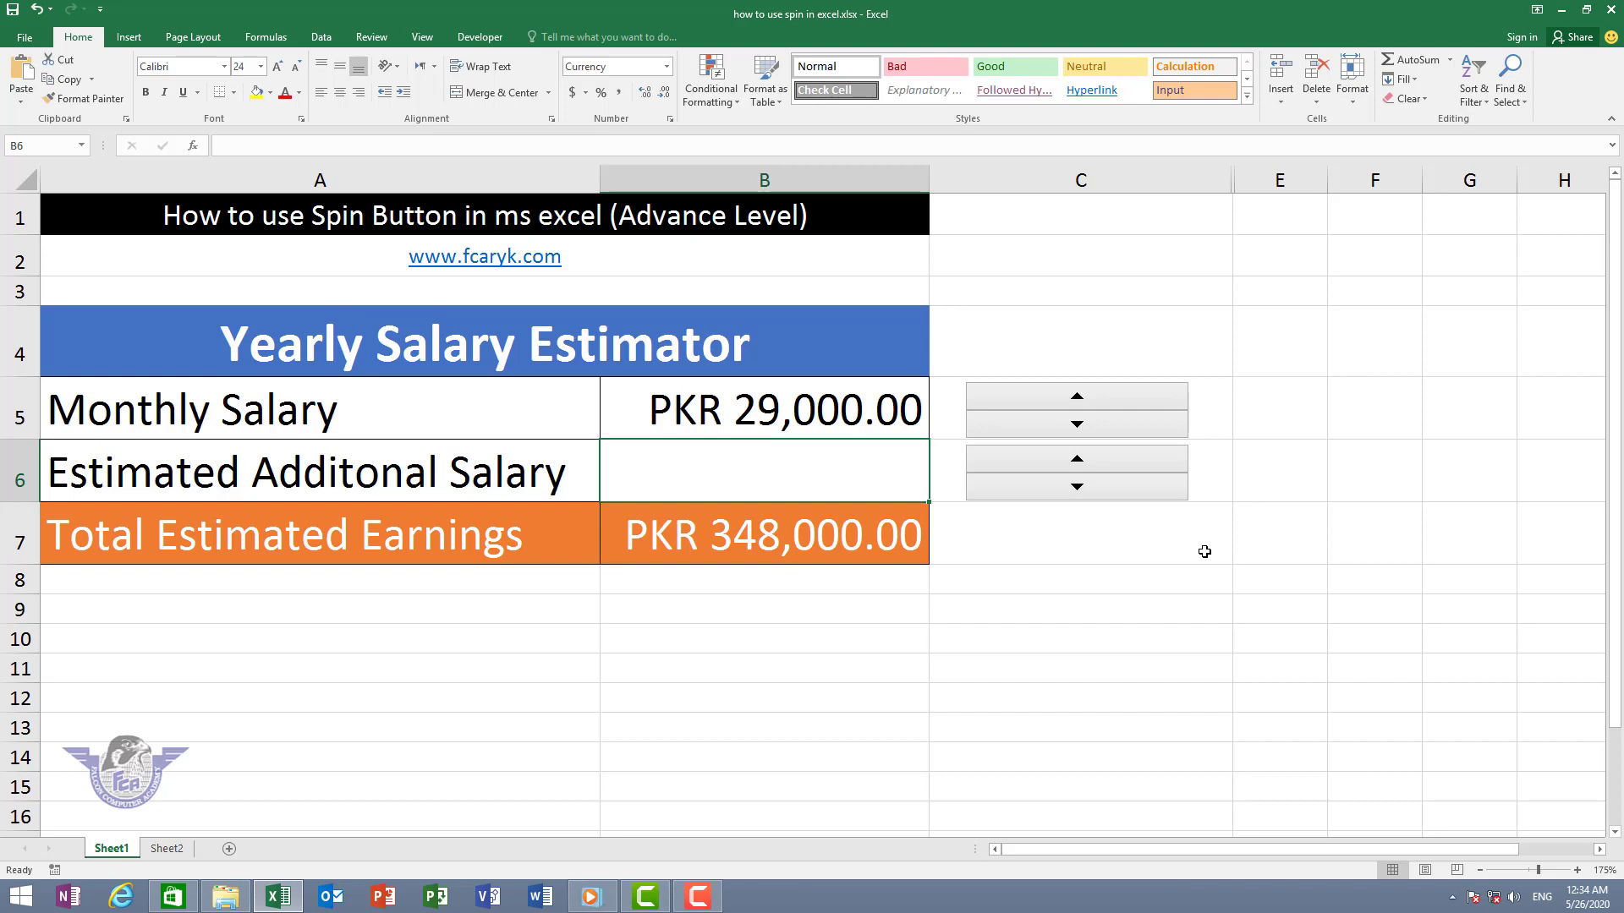
type("12000")
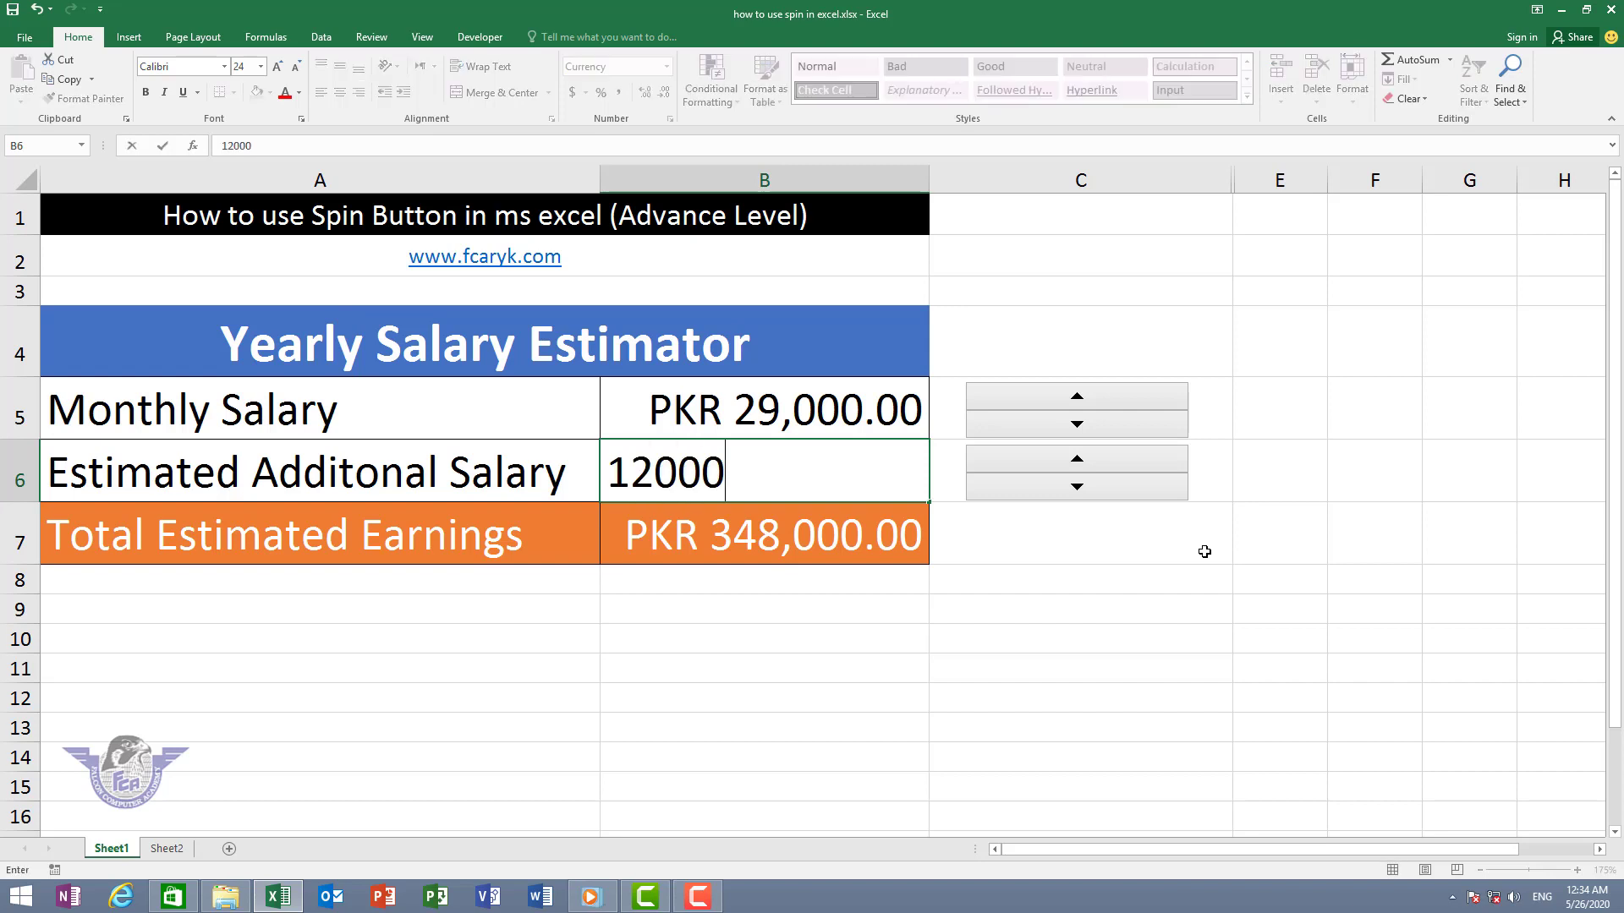
key("Return")
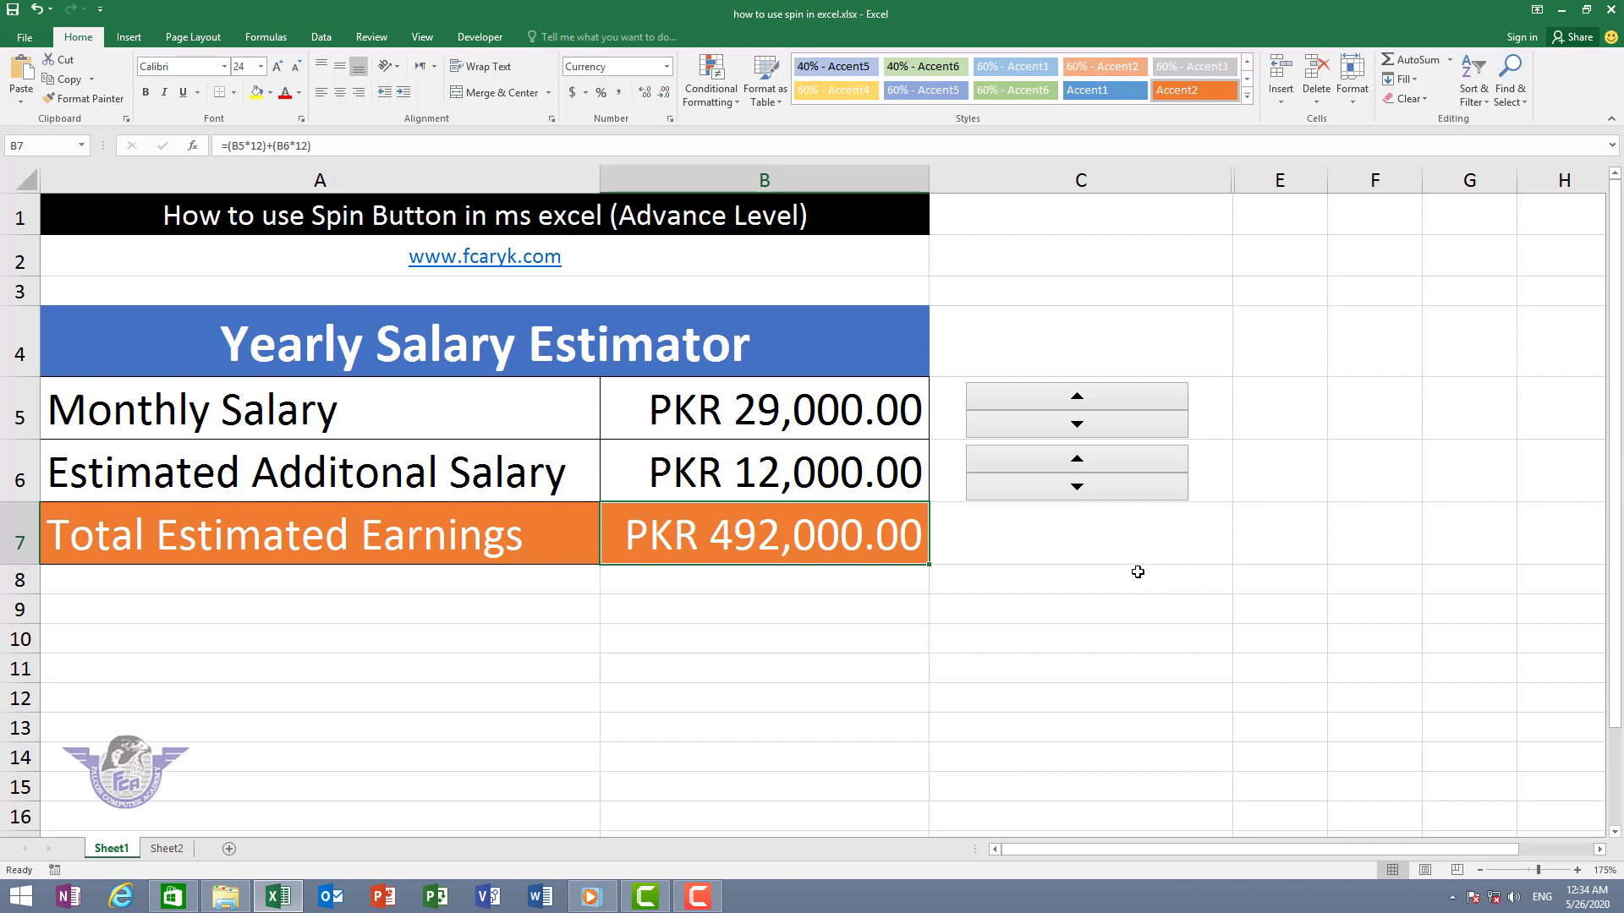
On Sheet2's empty estimator, widen columns B and C and select C2.
left_click(166, 849)
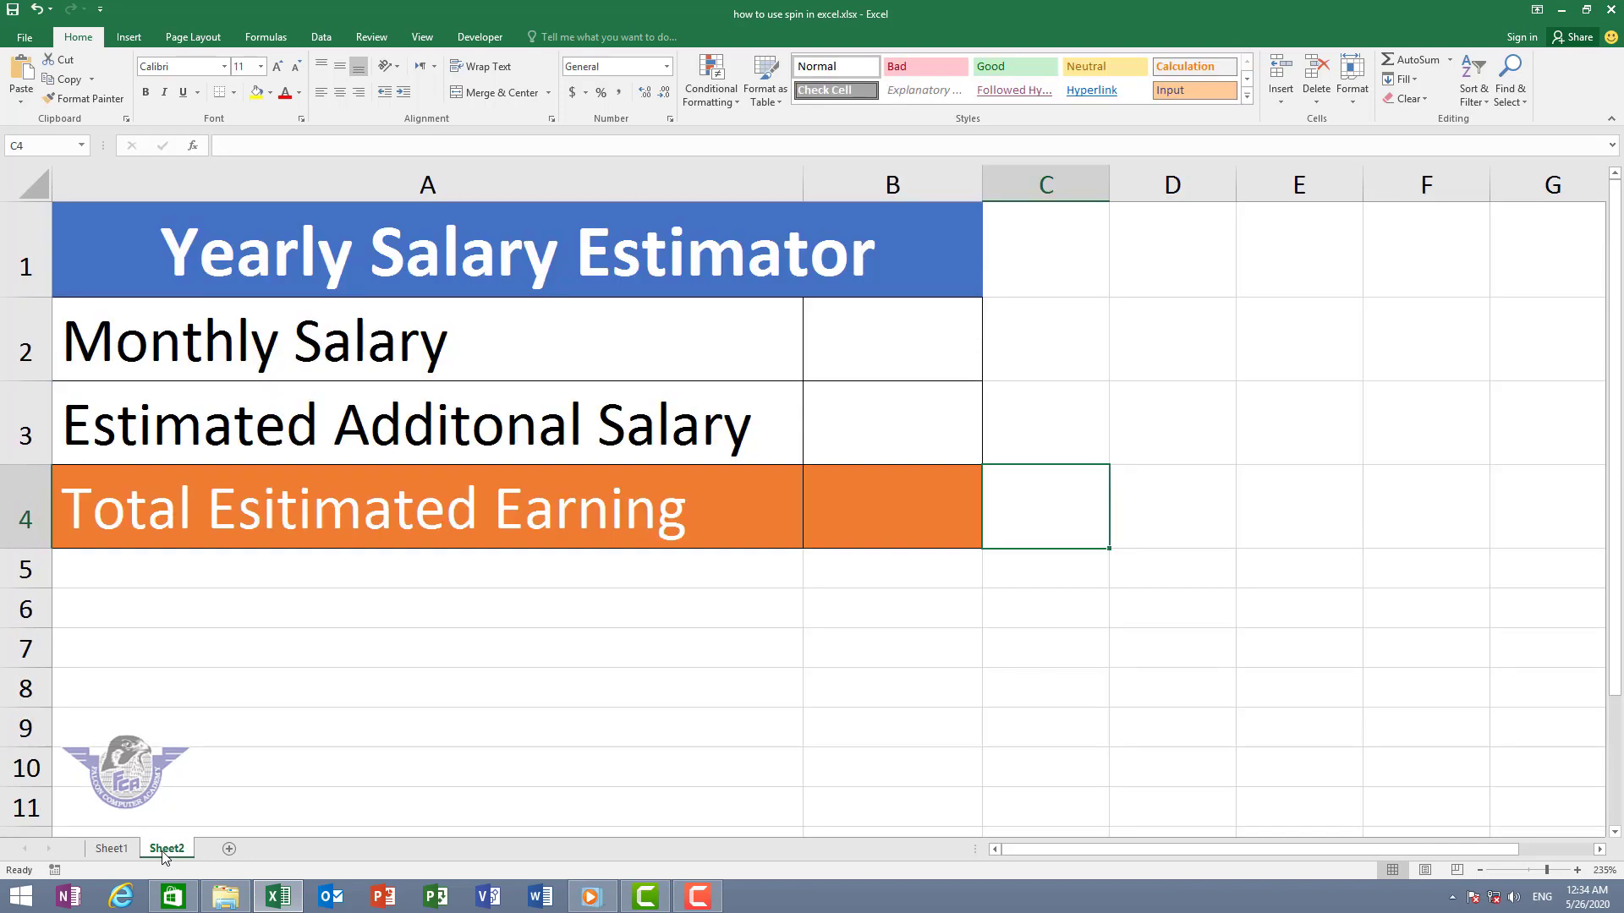
left_click_drag(982, 180, 1046, 180)
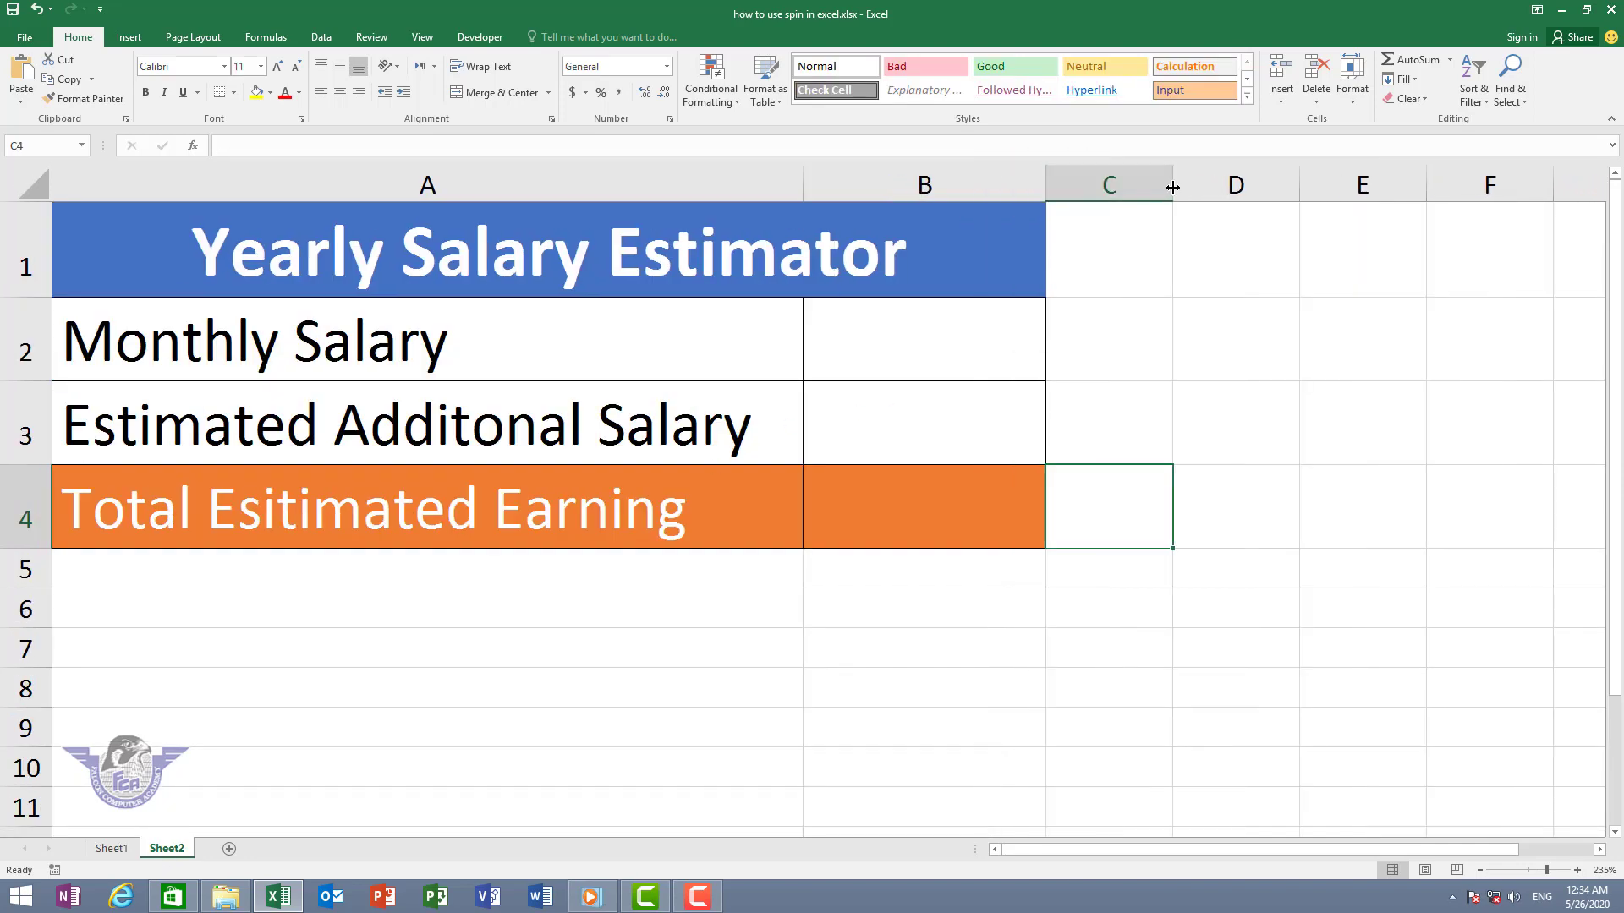
left_click_drag(1173, 184, 1282, 177)
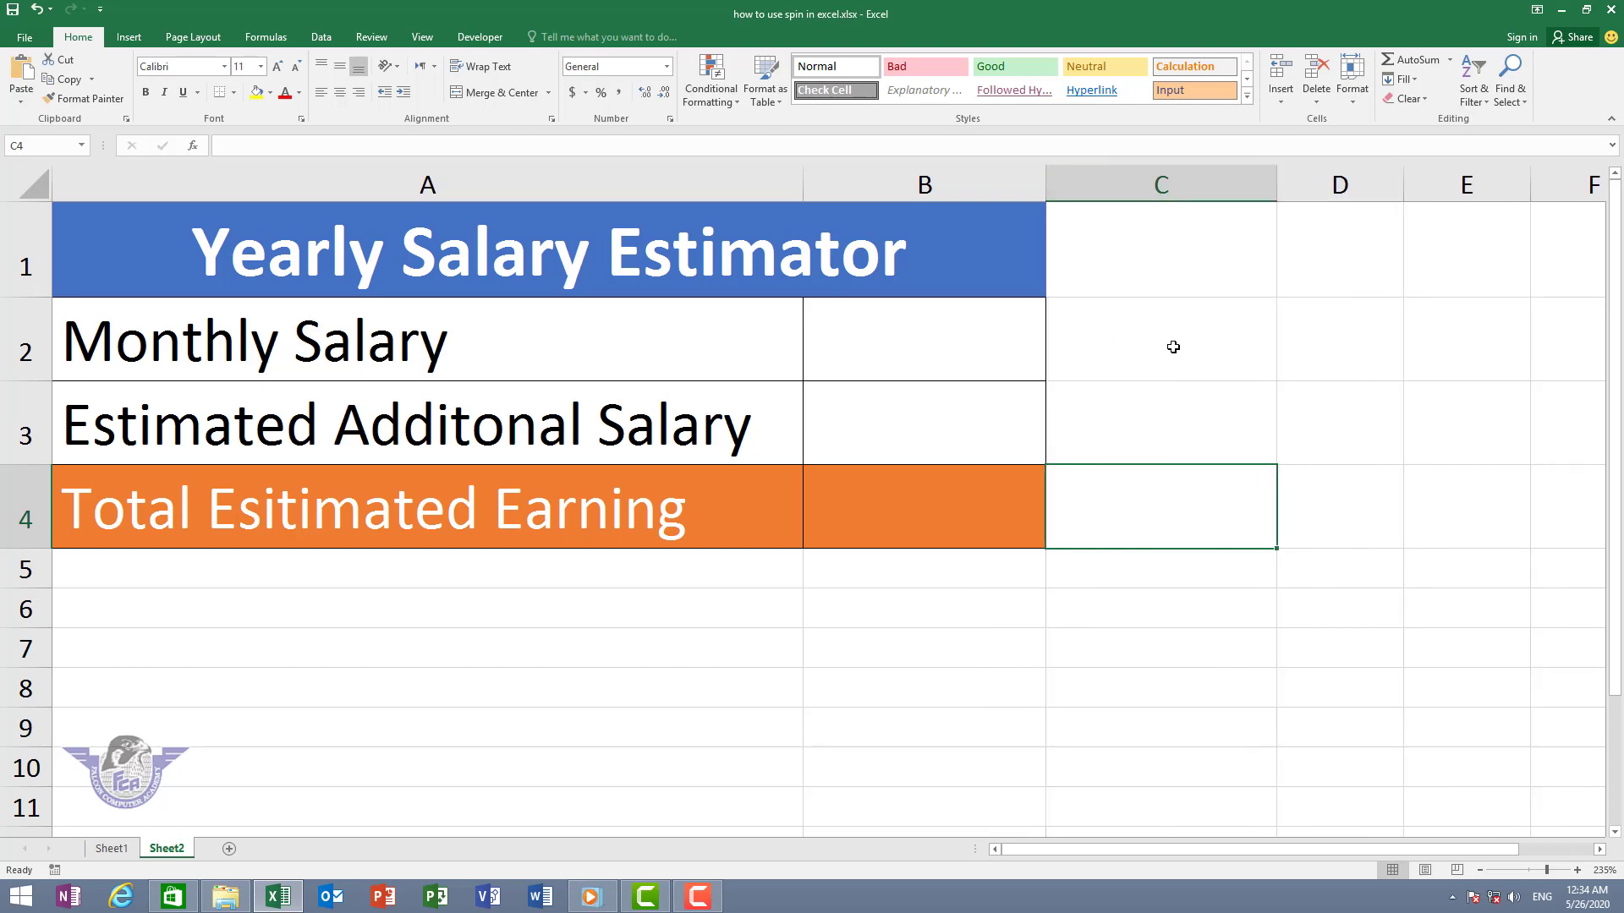
left_click(1173, 347)
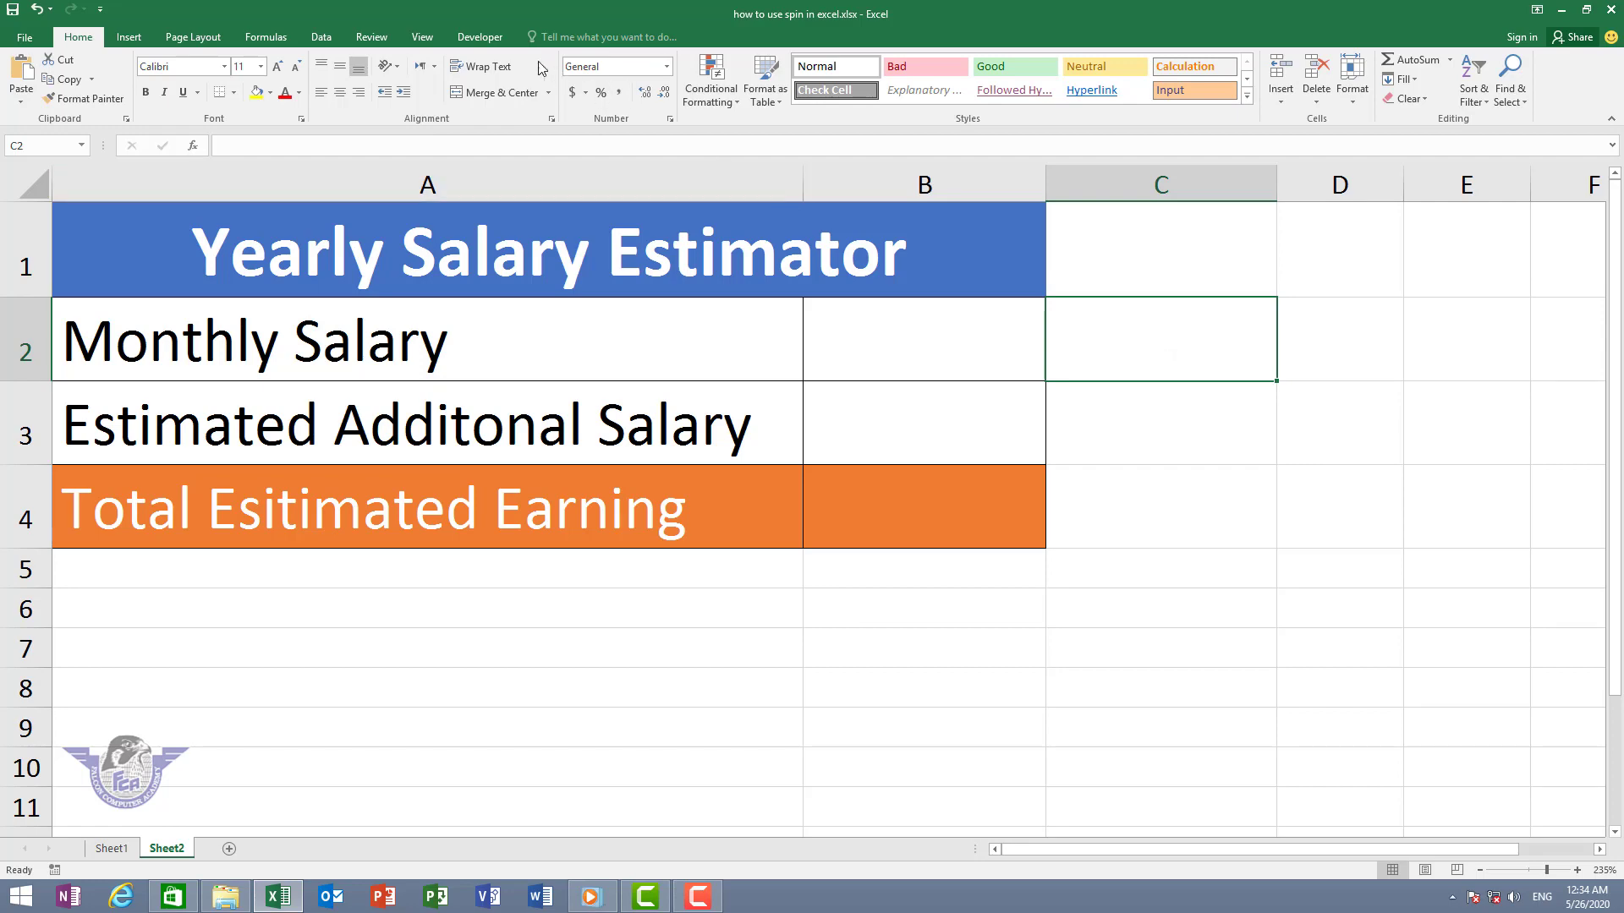
Tick Developer under Main Tabs in Customize the Ribbon and confirm with OK.
left_click(480, 38)
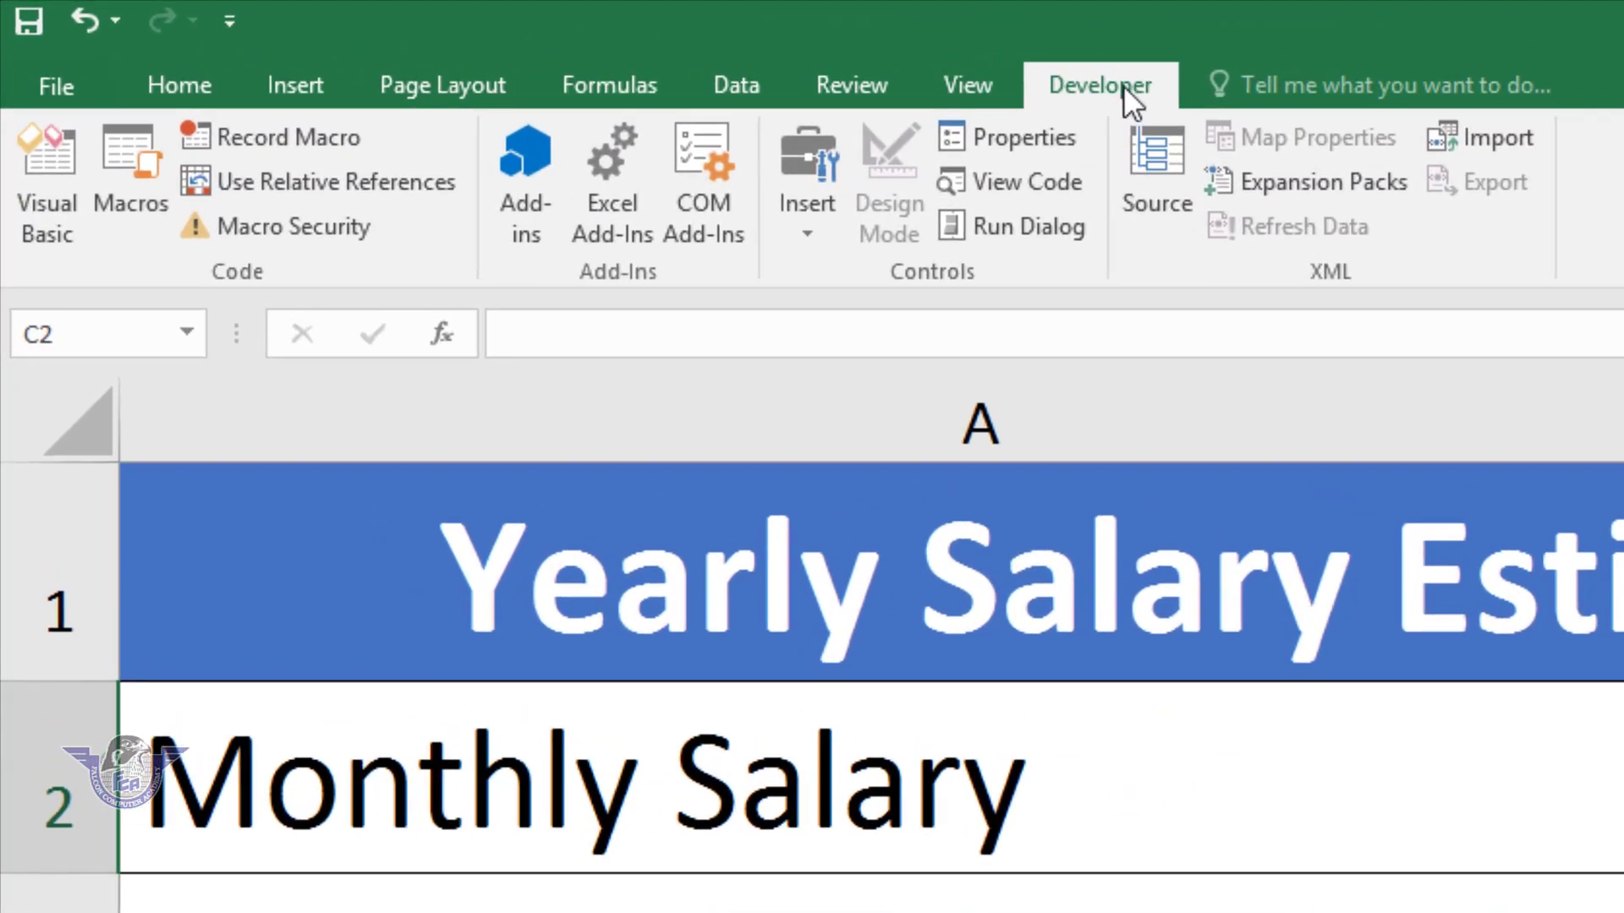
left_click(880, 85)
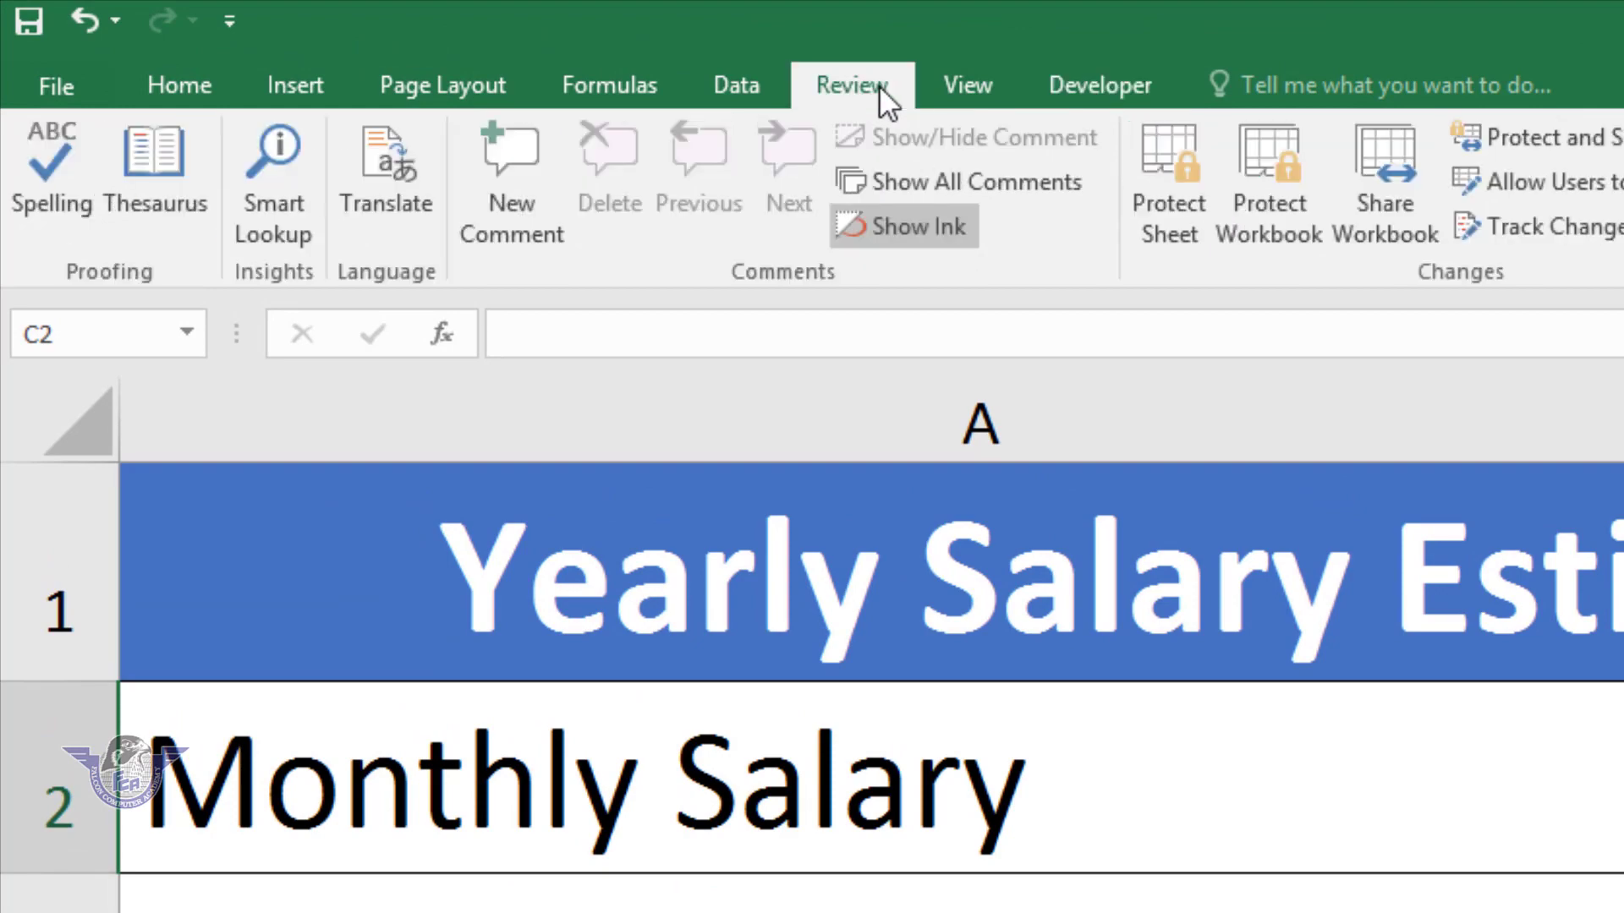
right_click(876, 83)
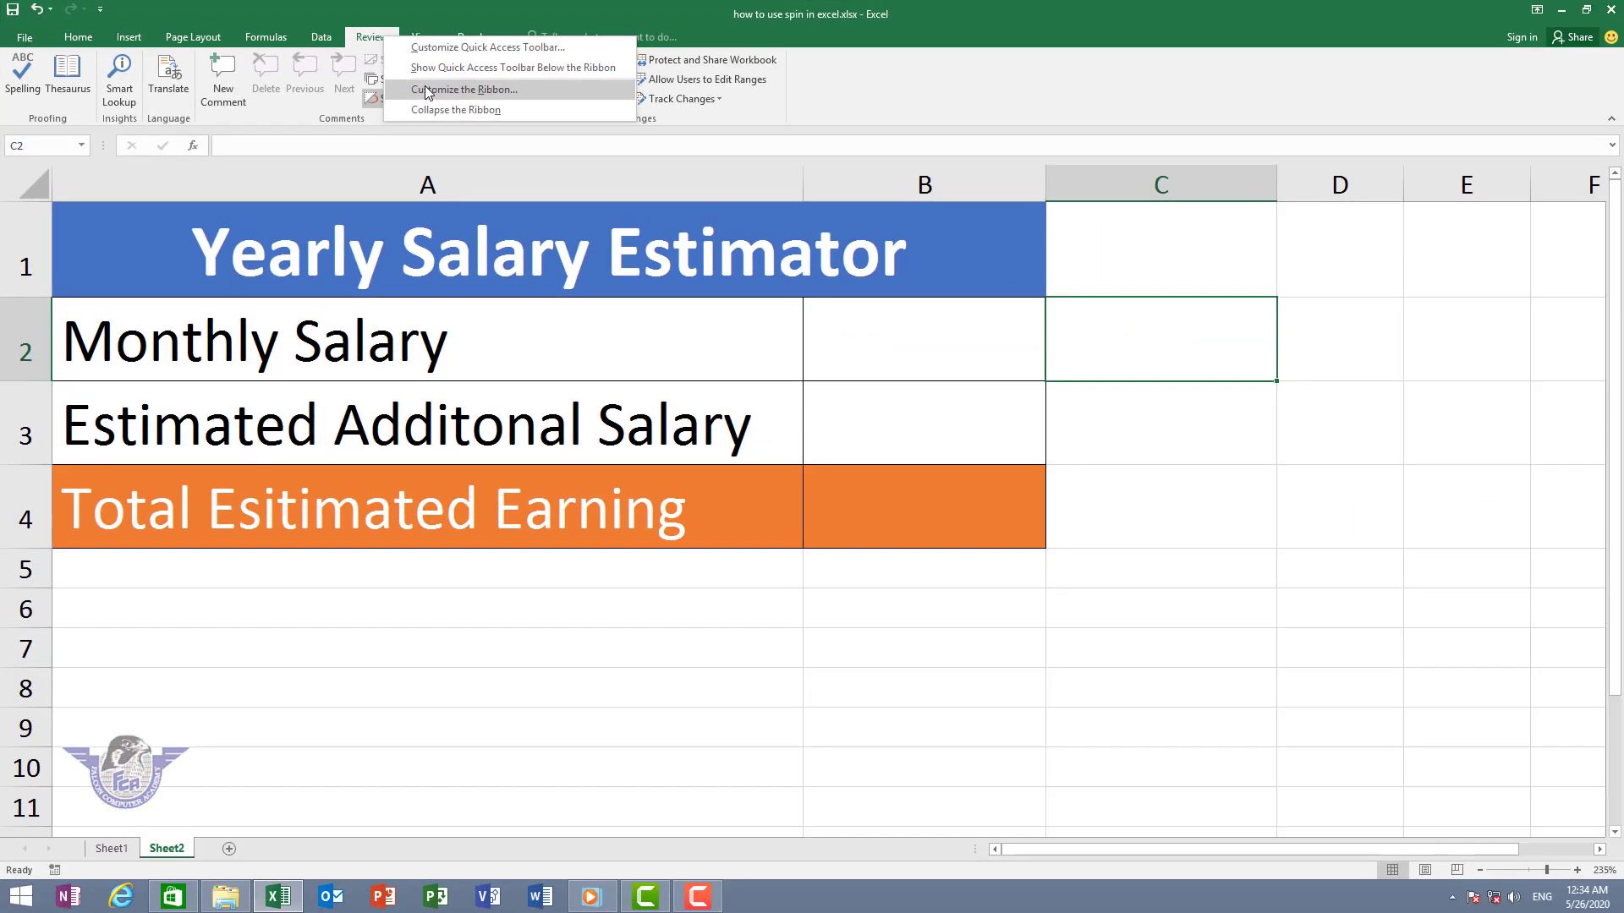
left_click(426, 90)
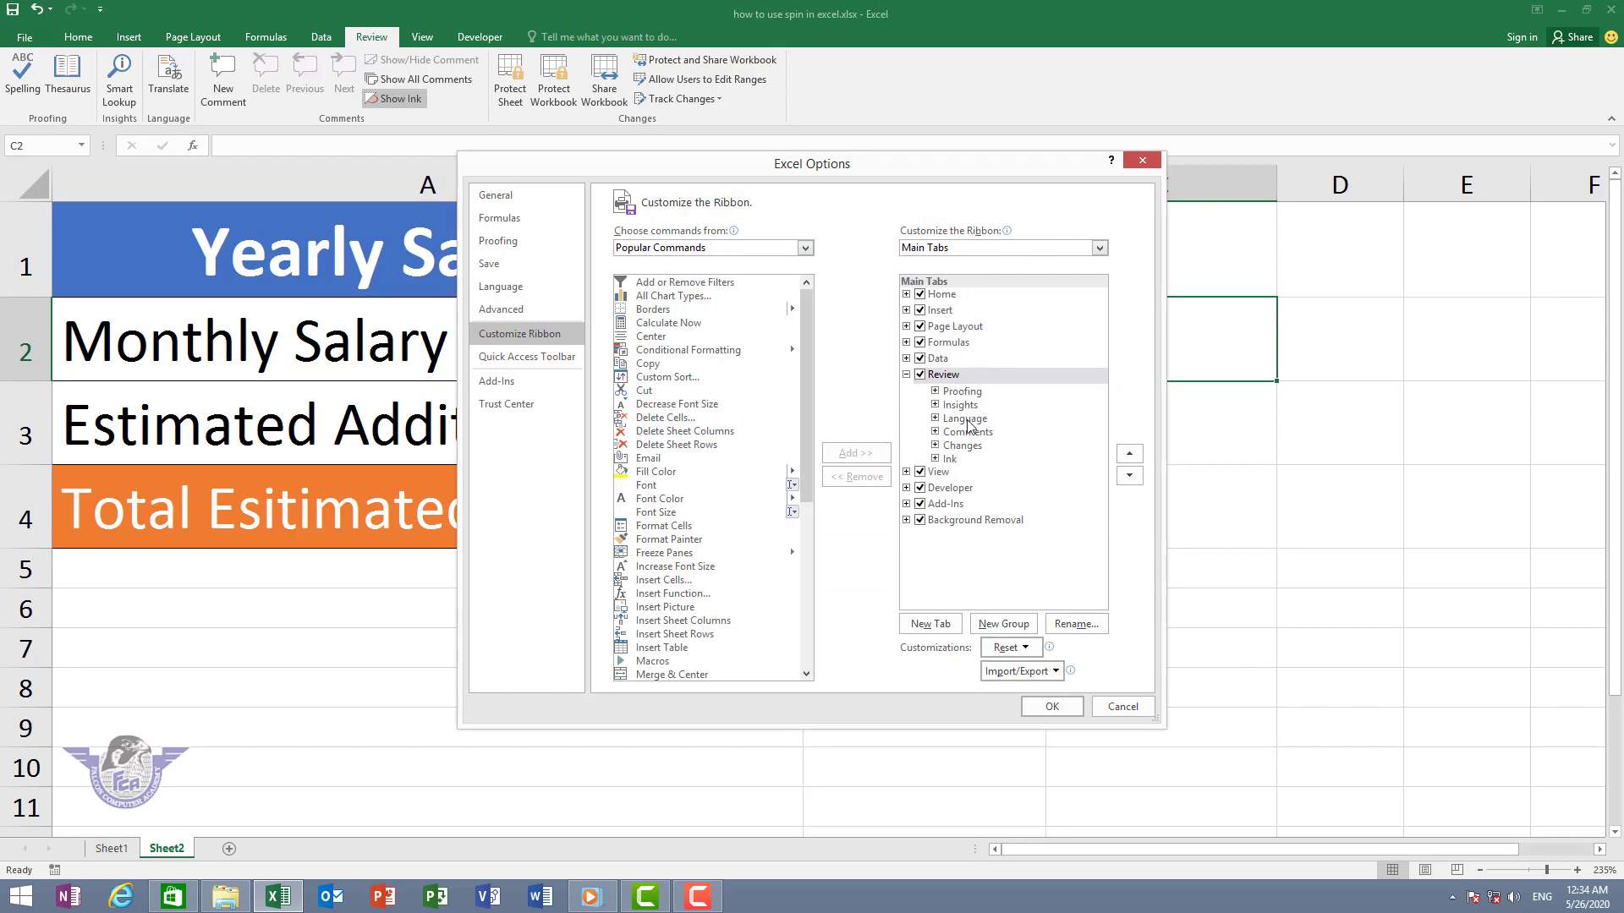
left_click(920, 488)
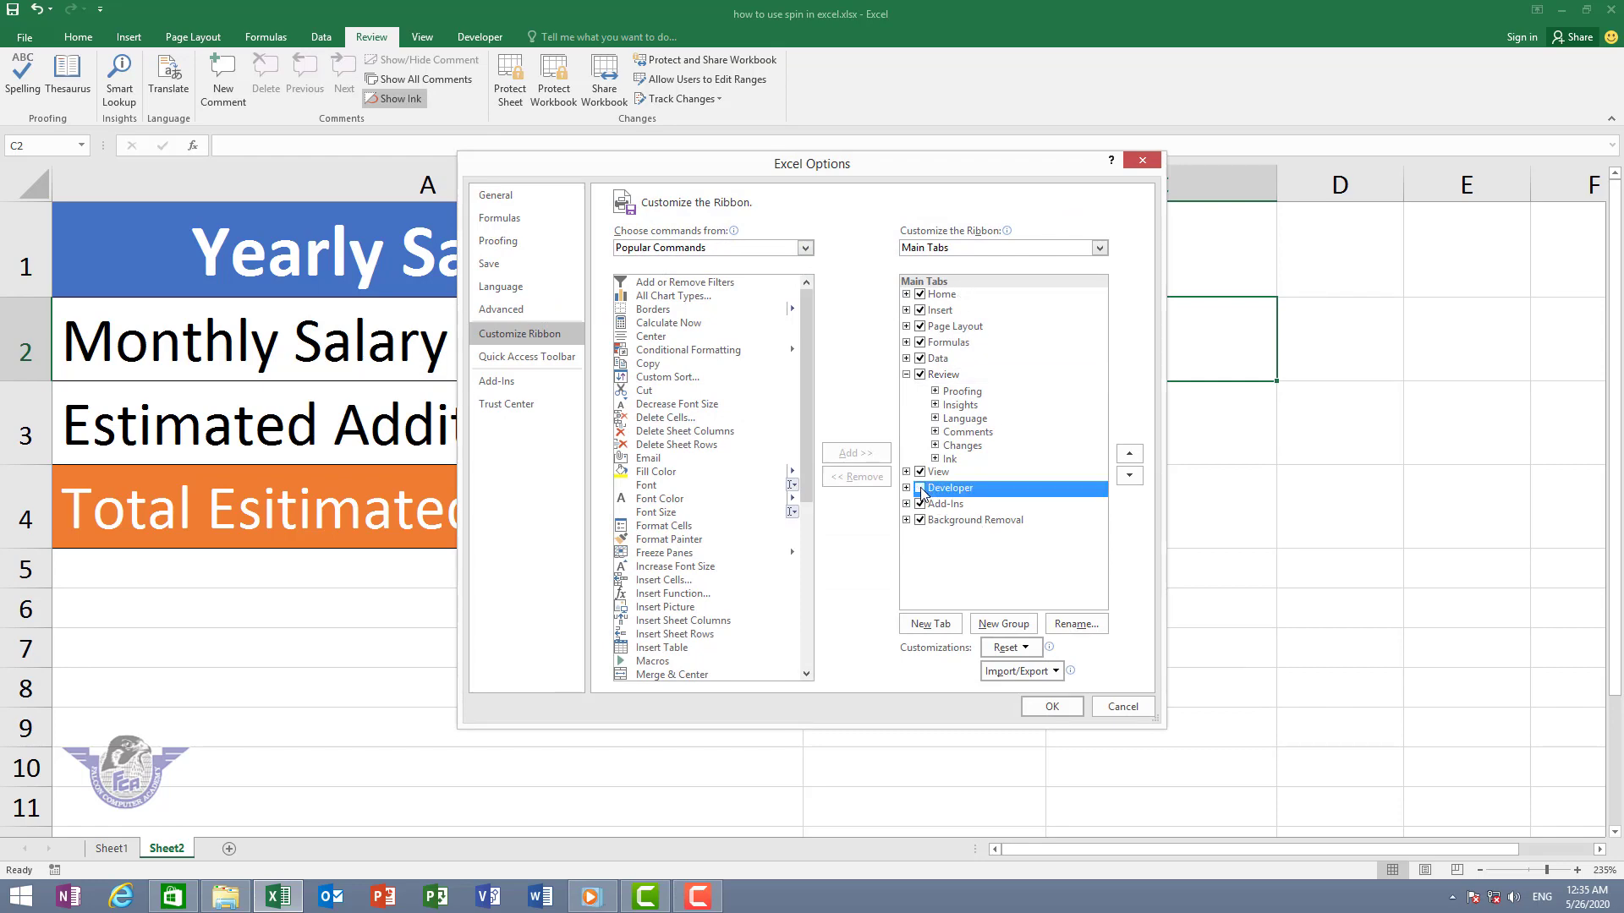
left_click(920, 489)
left_click(1051, 707)
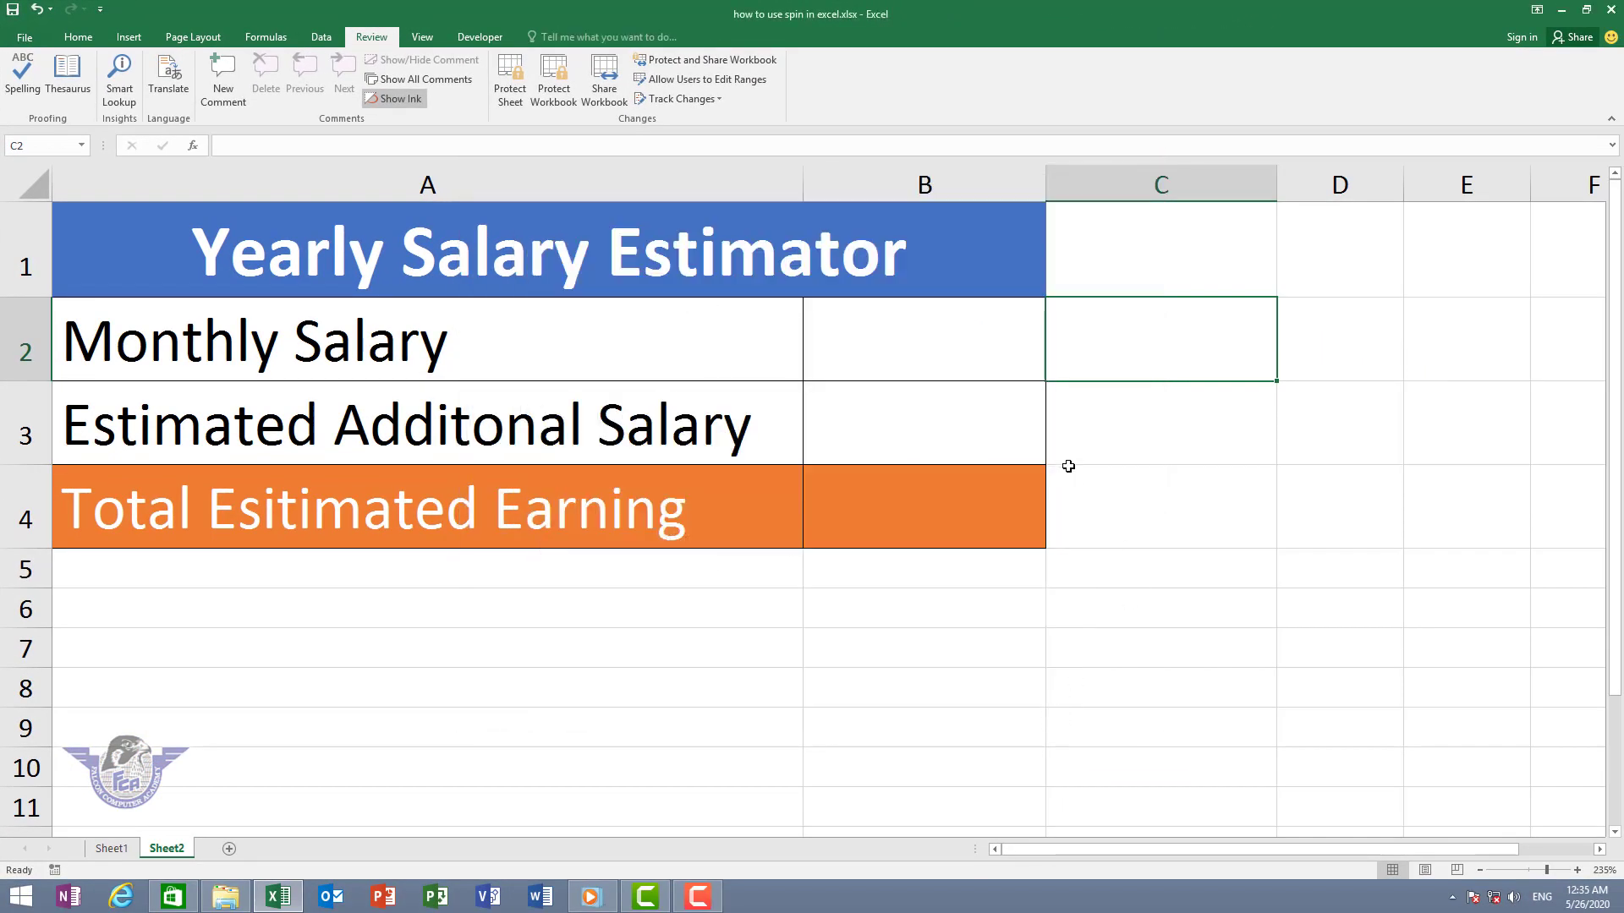
Enter 15000 as Monthly Salary in B2 and 8000 as additional salary in B3.
left_click(927, 345)
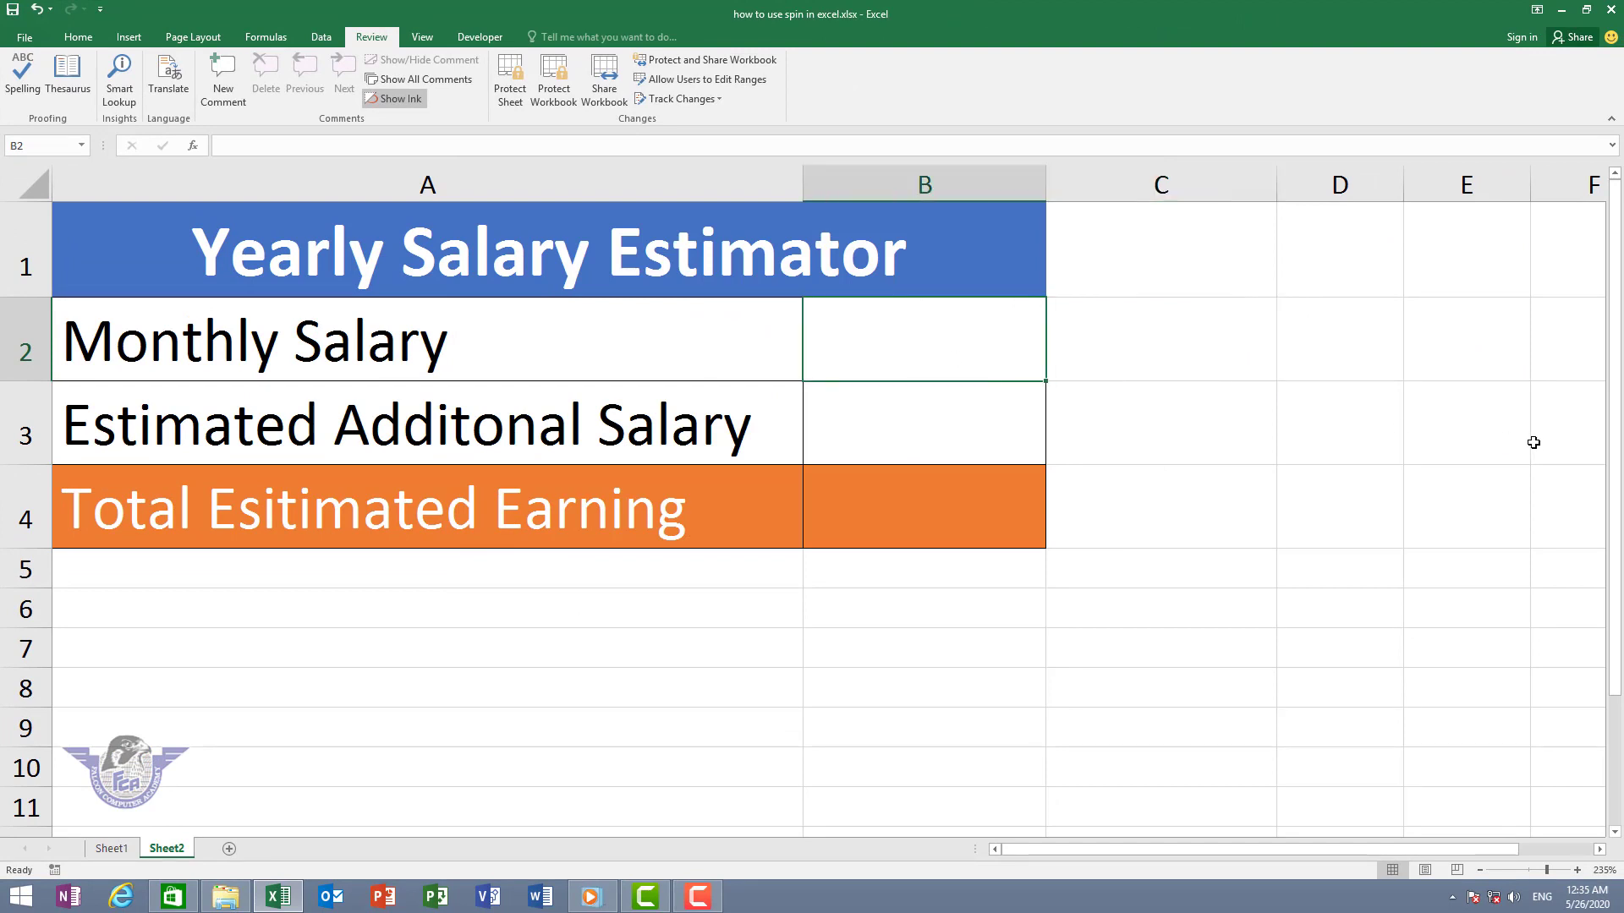
type("15")
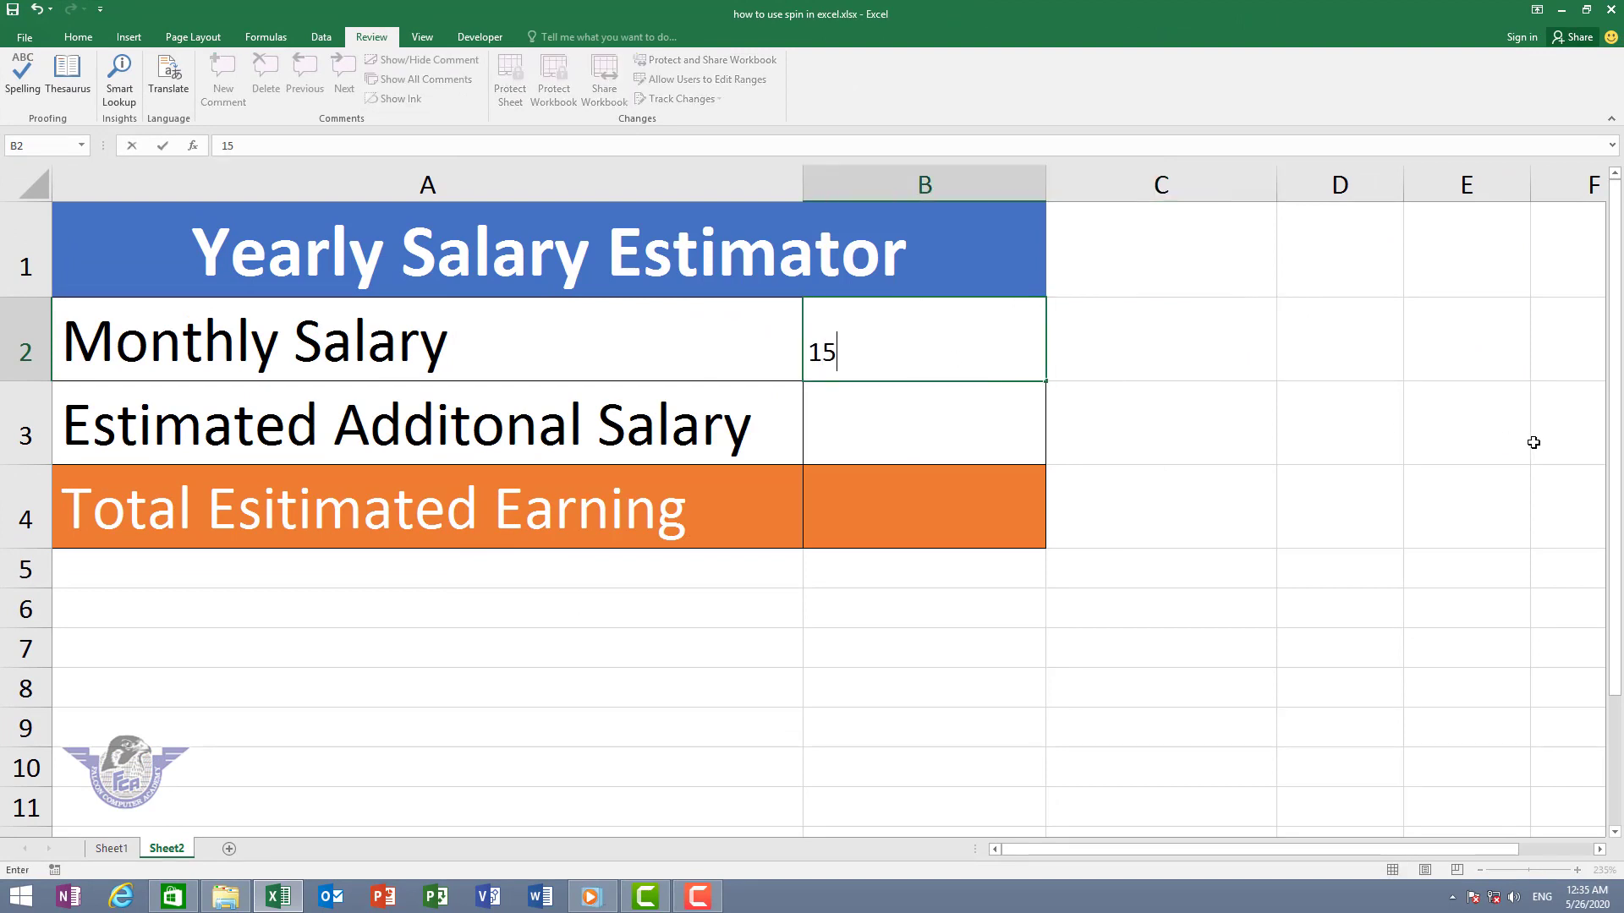
type("000")
key("Return")
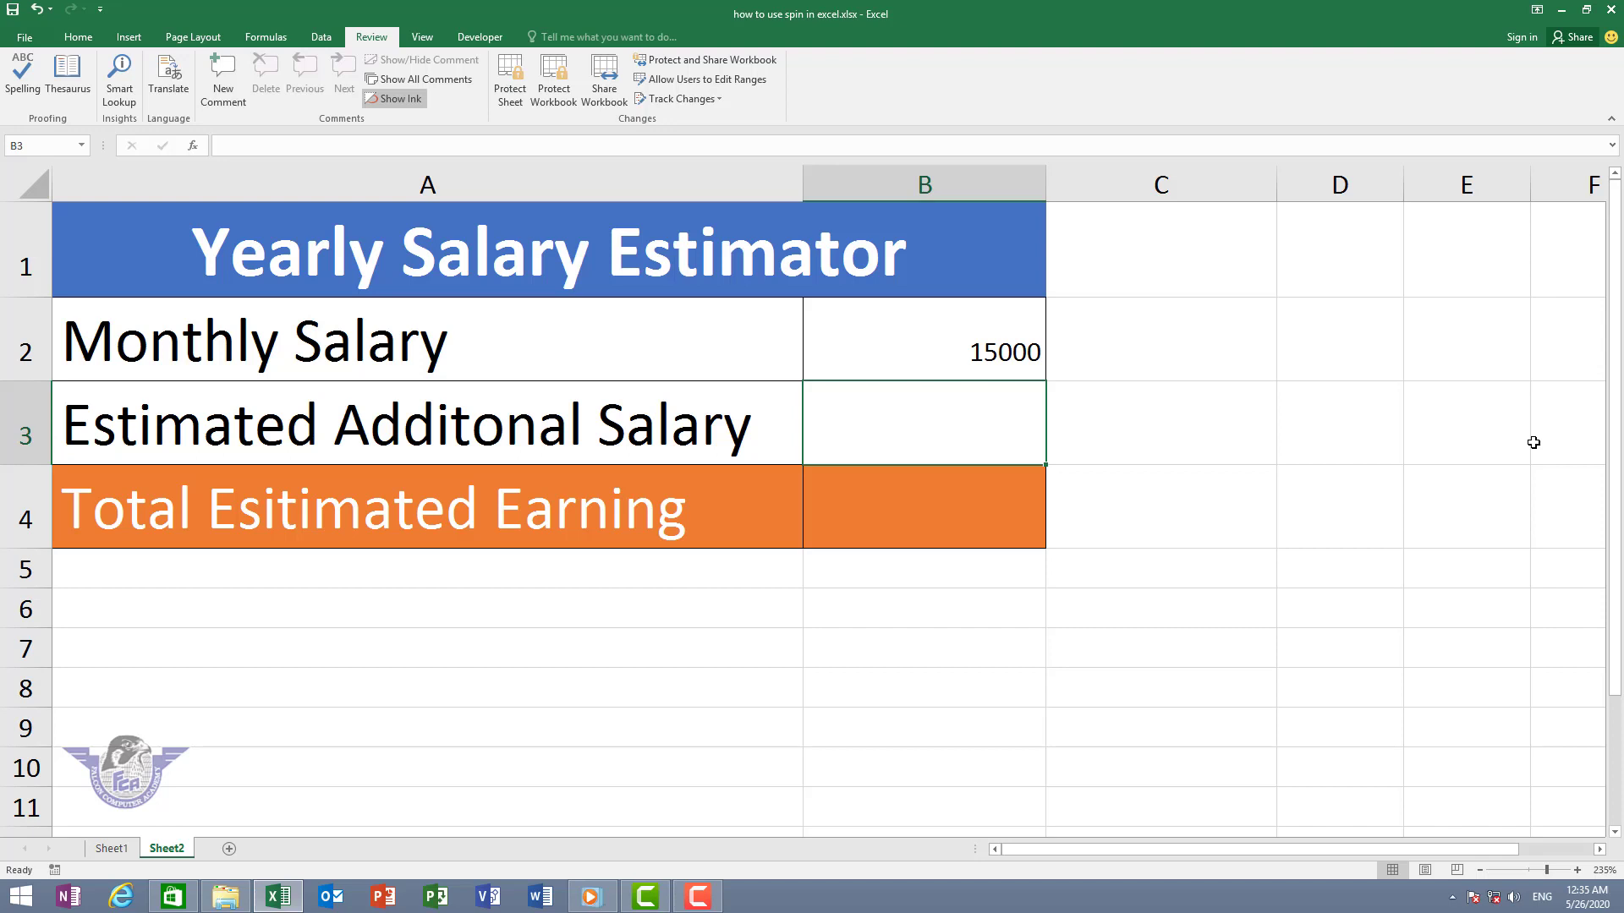
type("8000")
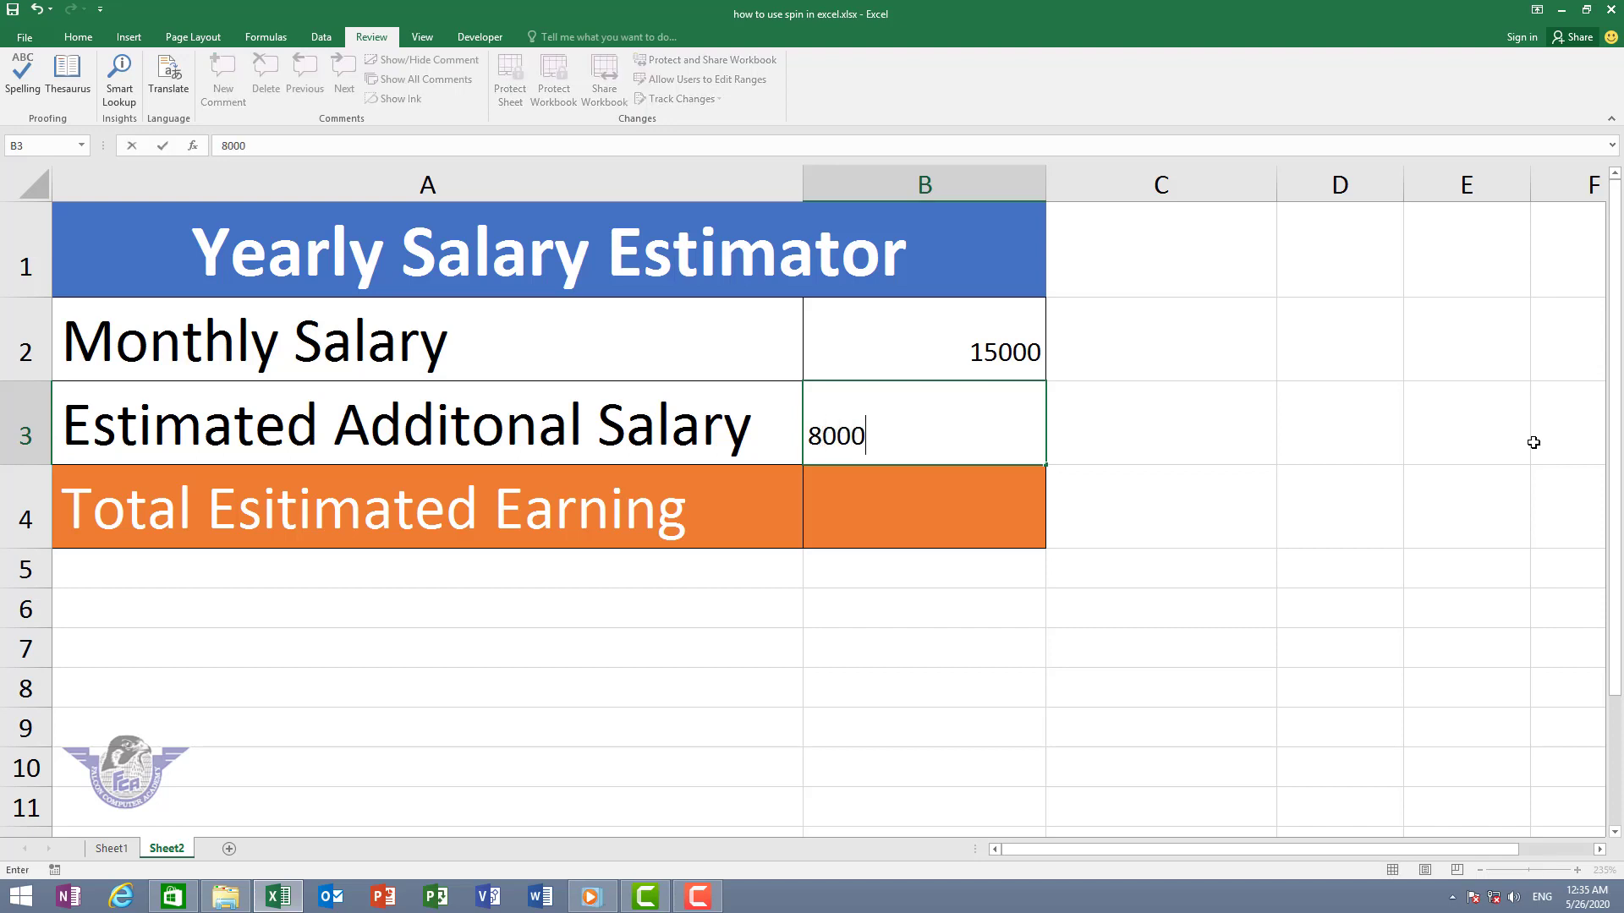
key("Return")
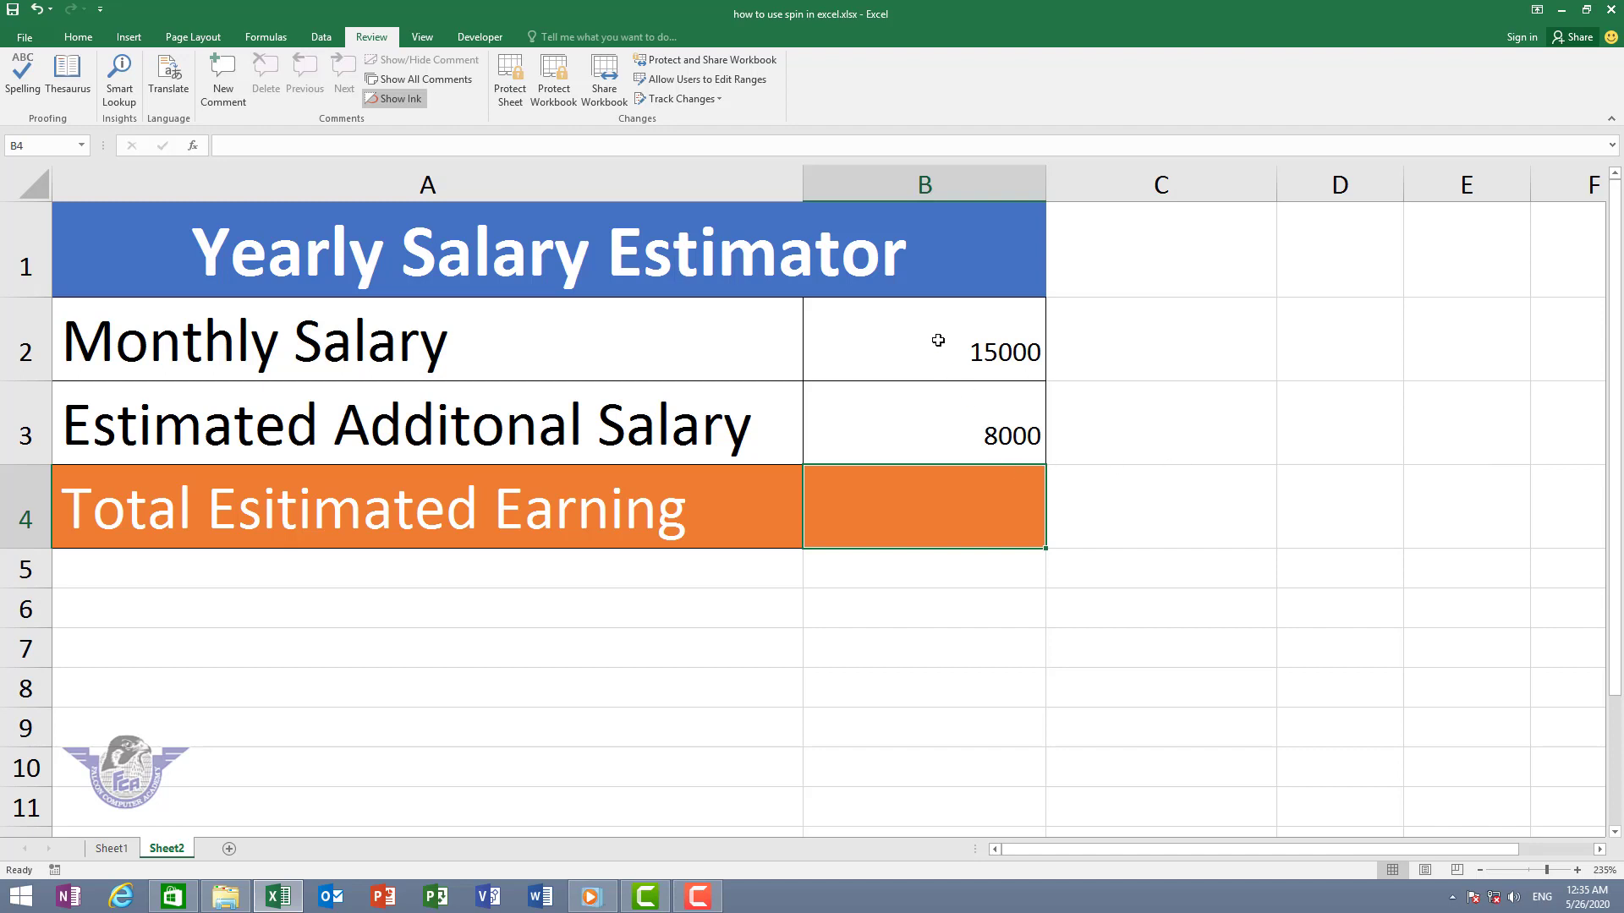
Set B2:B4 to font size 24.
left_click_drag(938, 340, 929, 411)
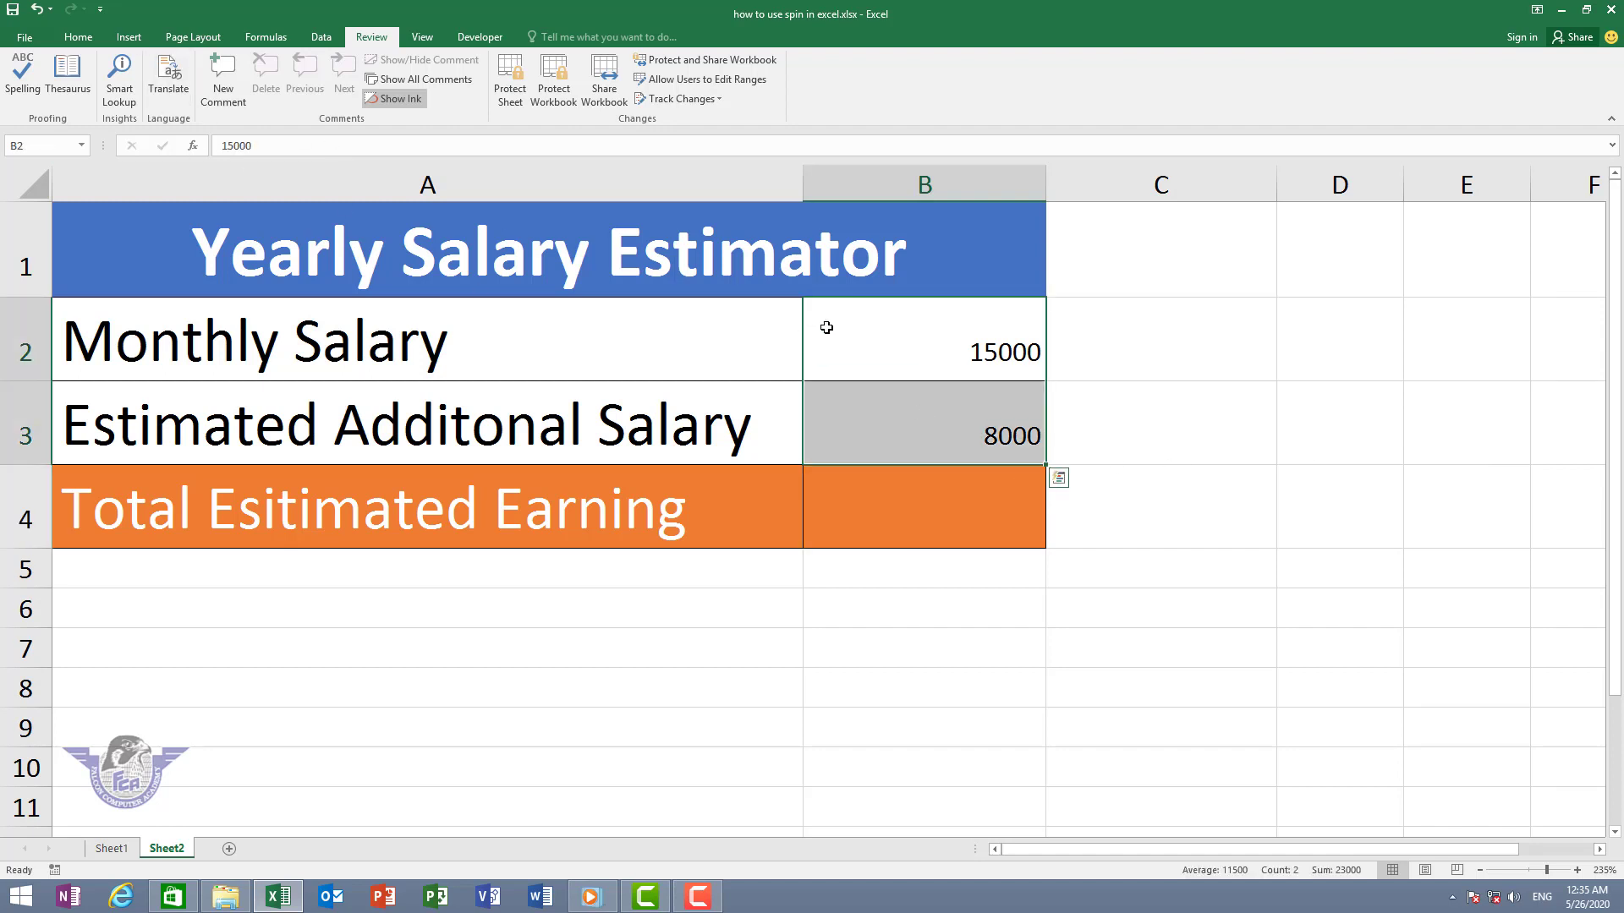
left_click_drag(871, 338, 873, 500)
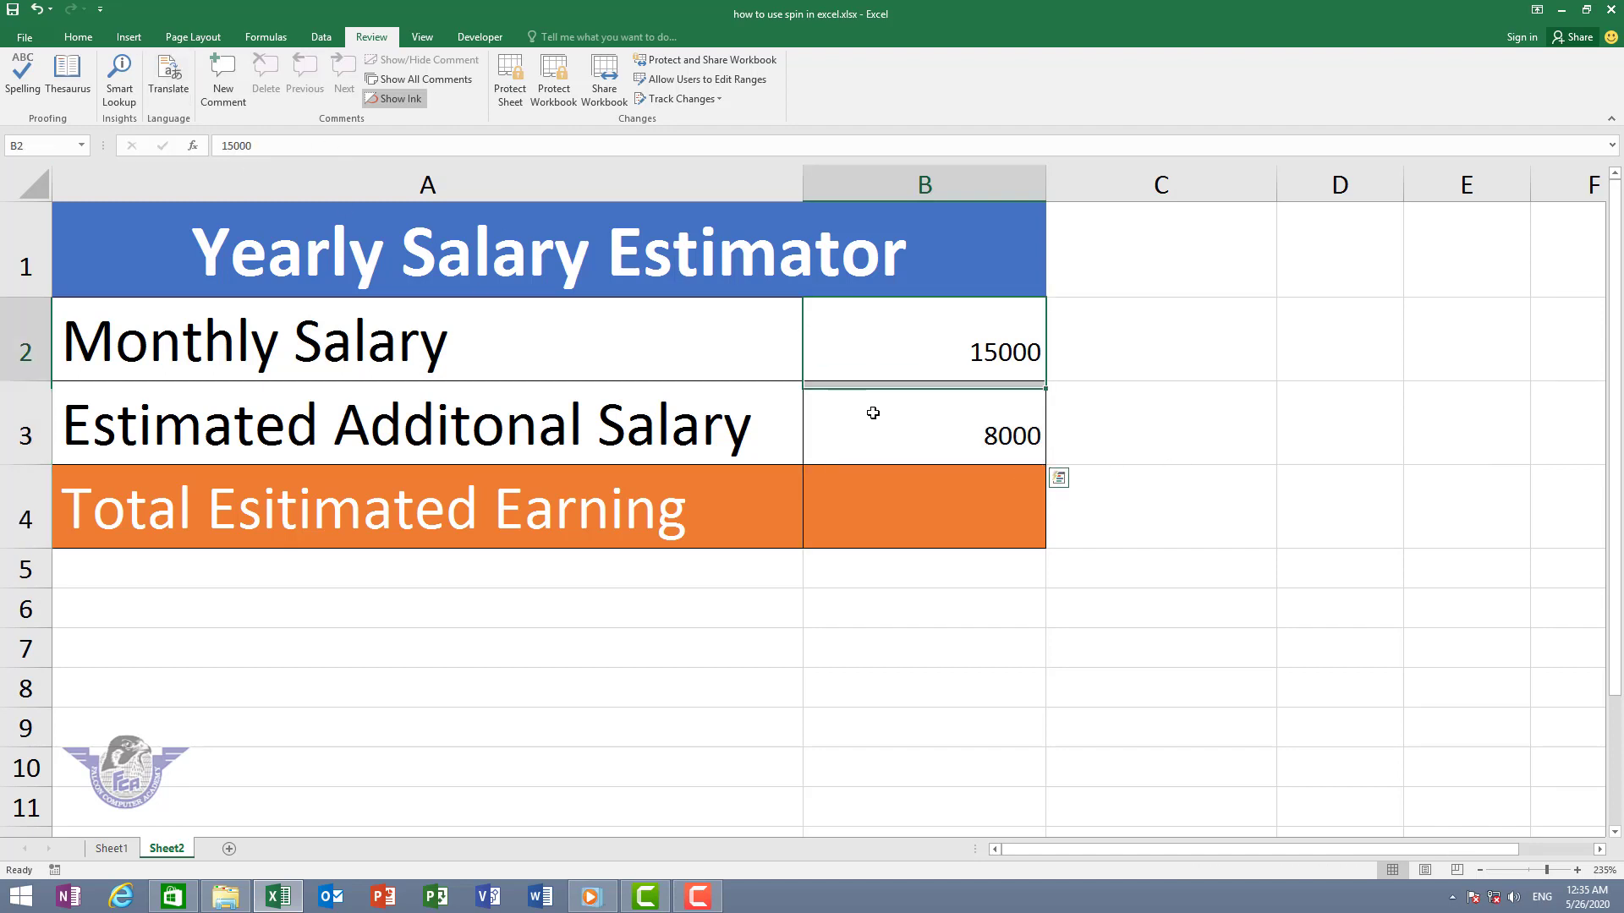
left_click(79, 38)
left_click(261, 66)
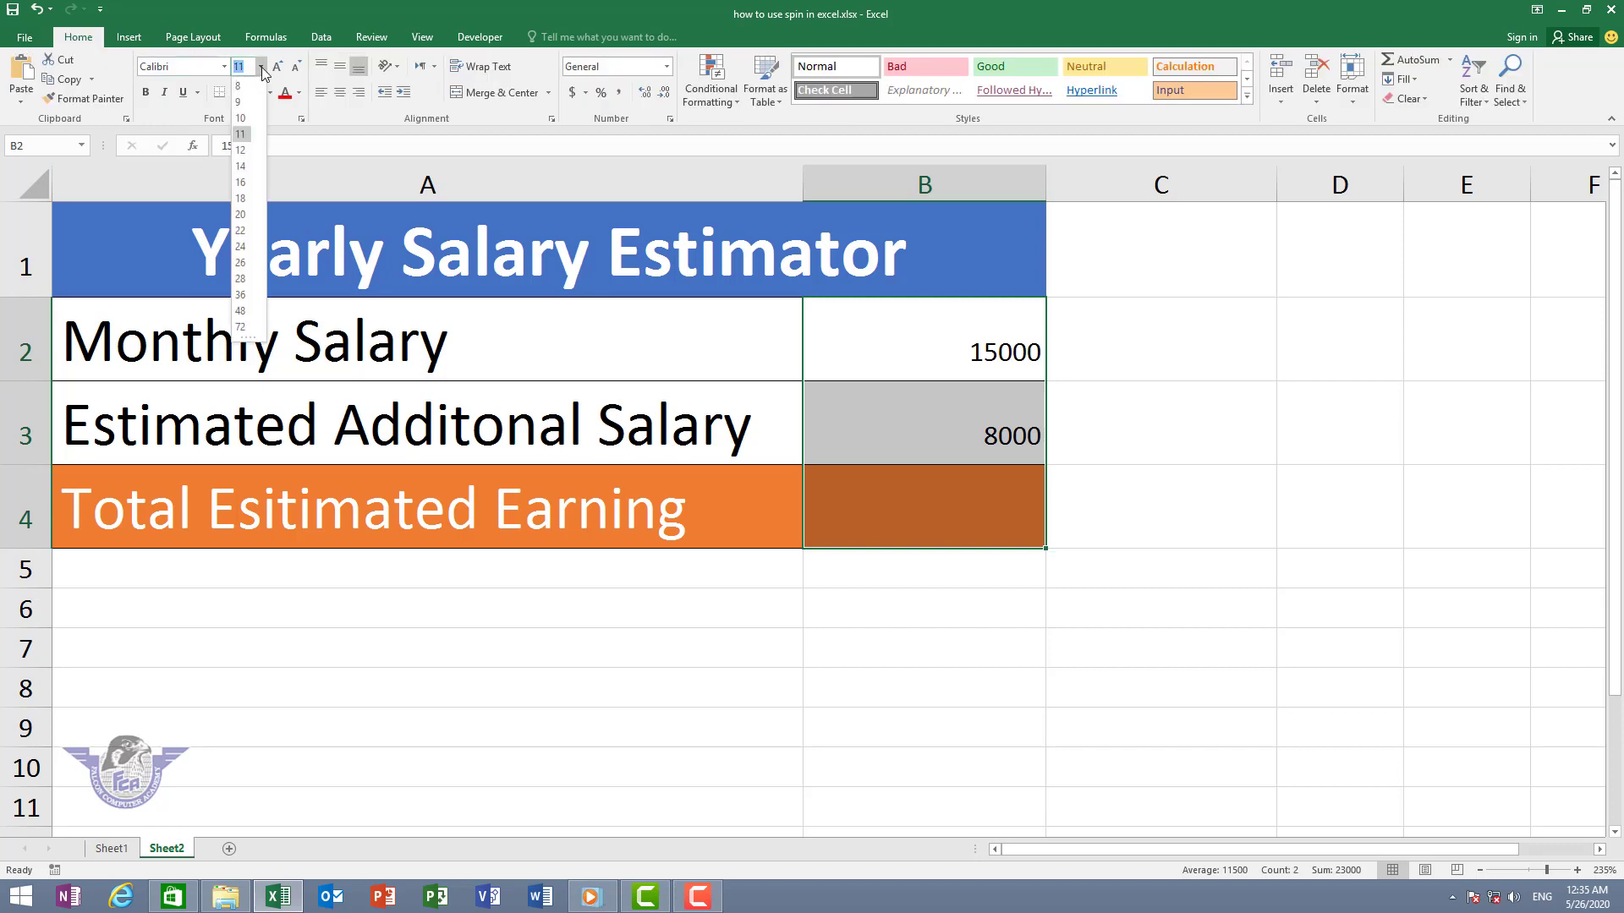
left_click(240, 246)
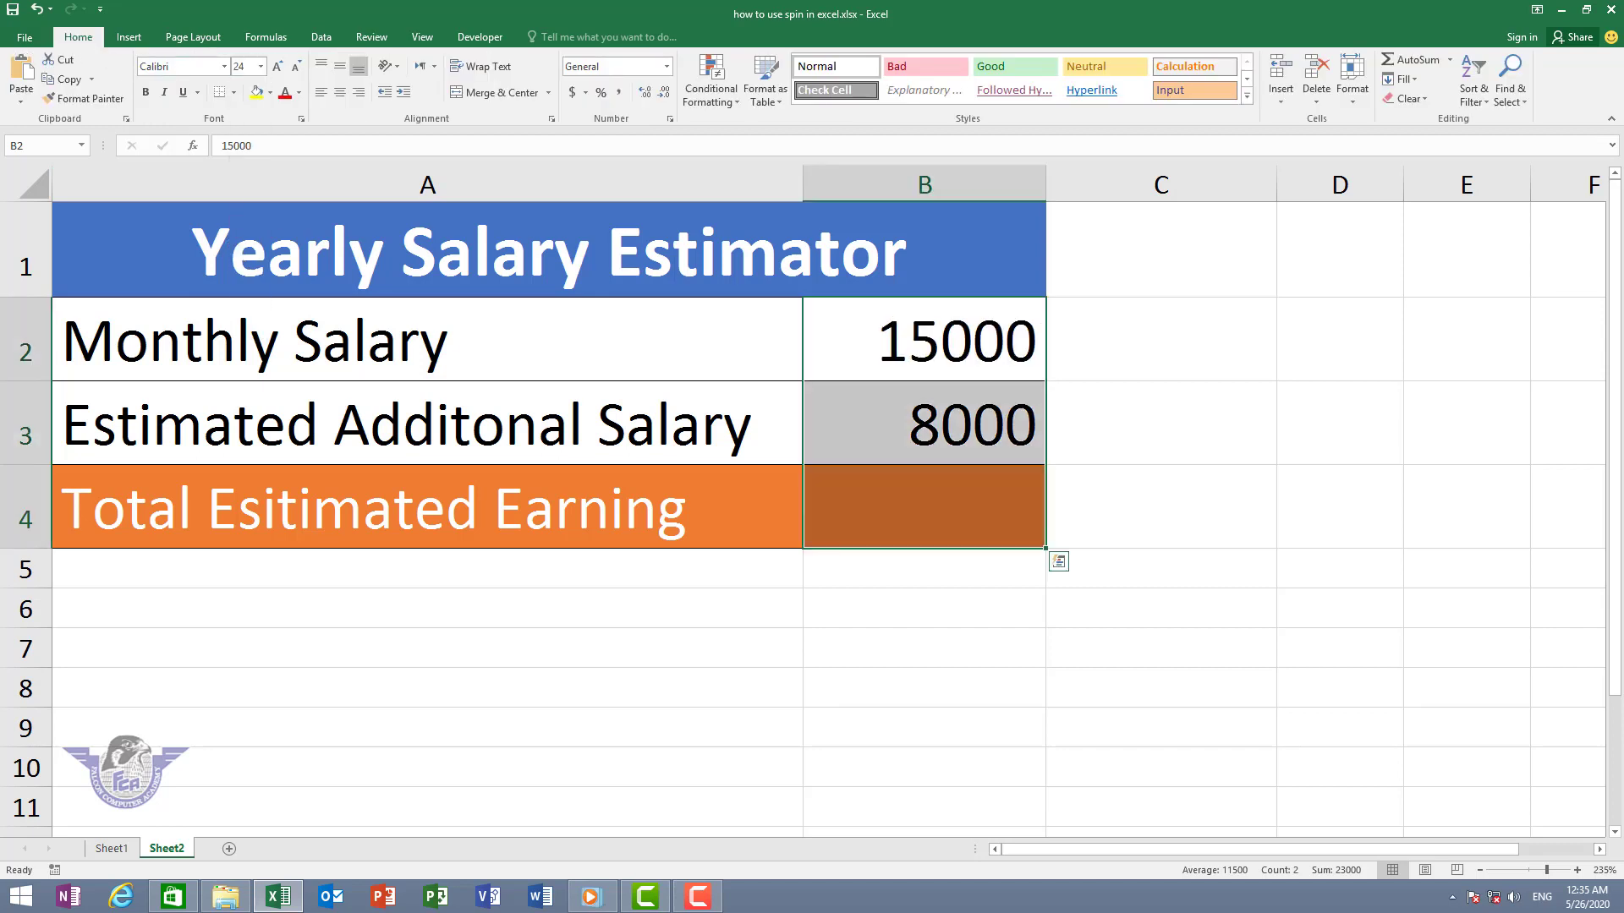
left_click(893, 523)
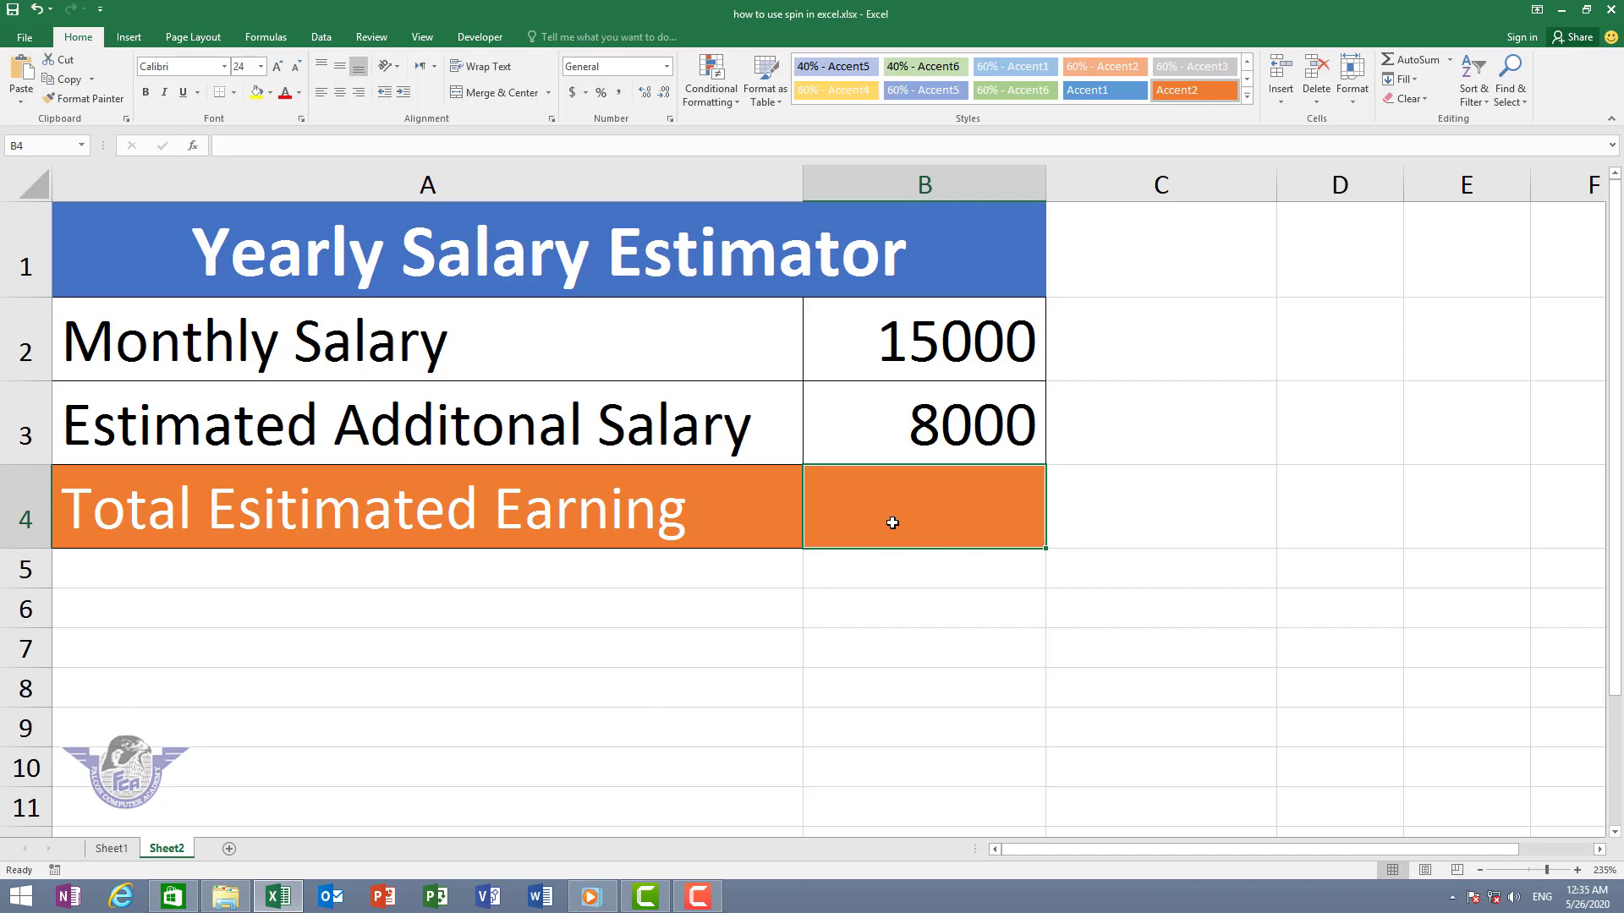
Enter =(B2*12)+(B3*12) in B4 so the total reads 276000.
type("=")
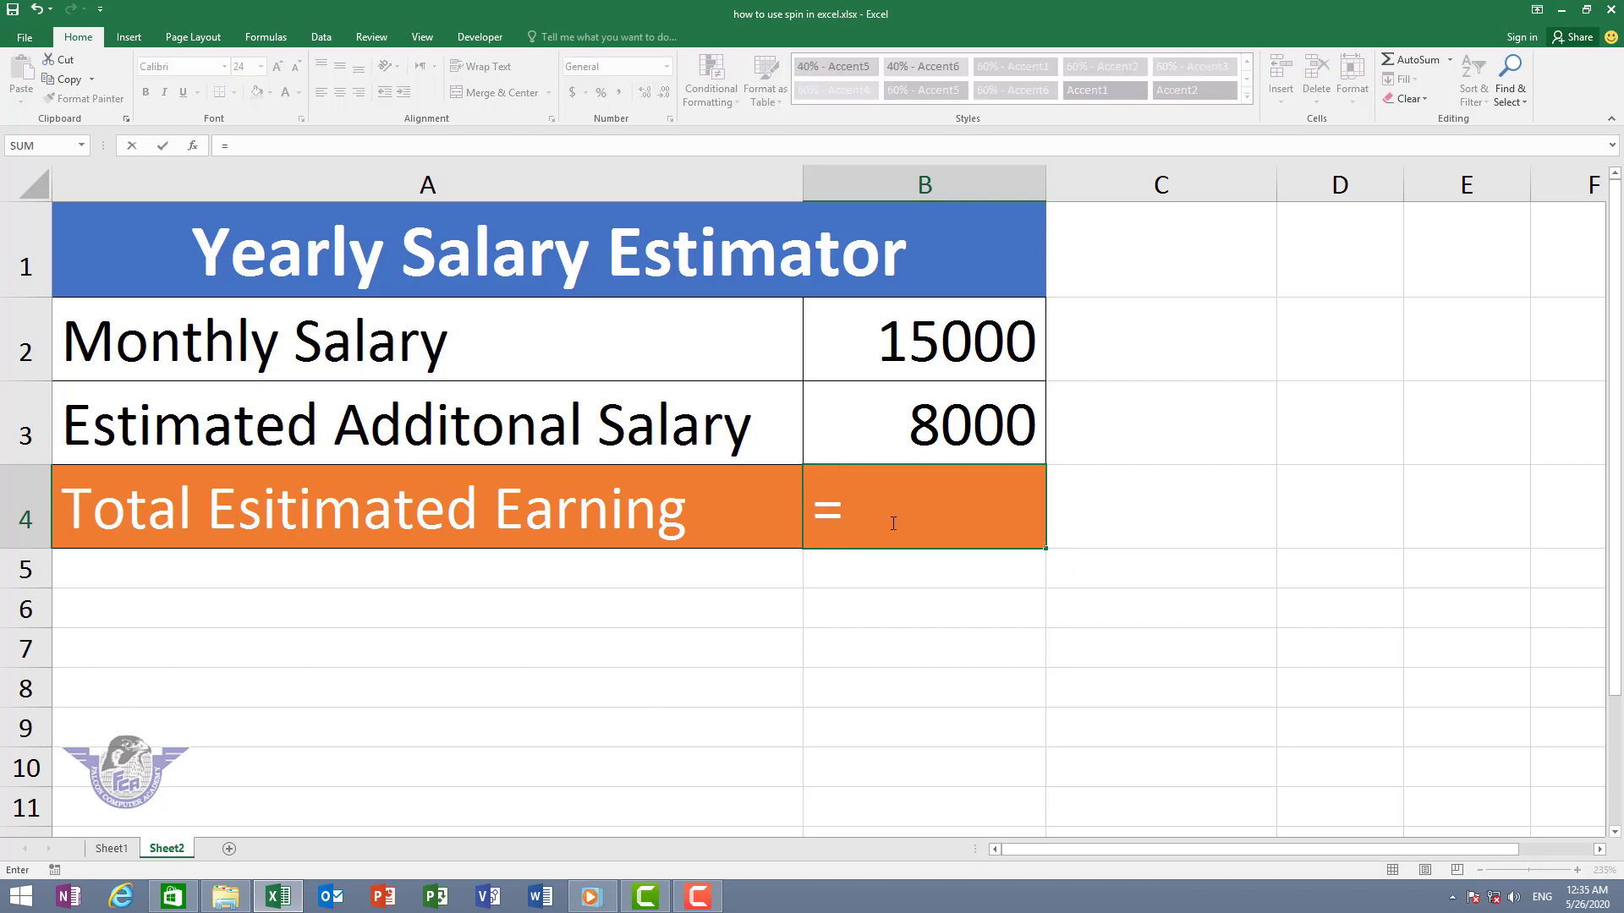
type("(")
left_click(949, 356)
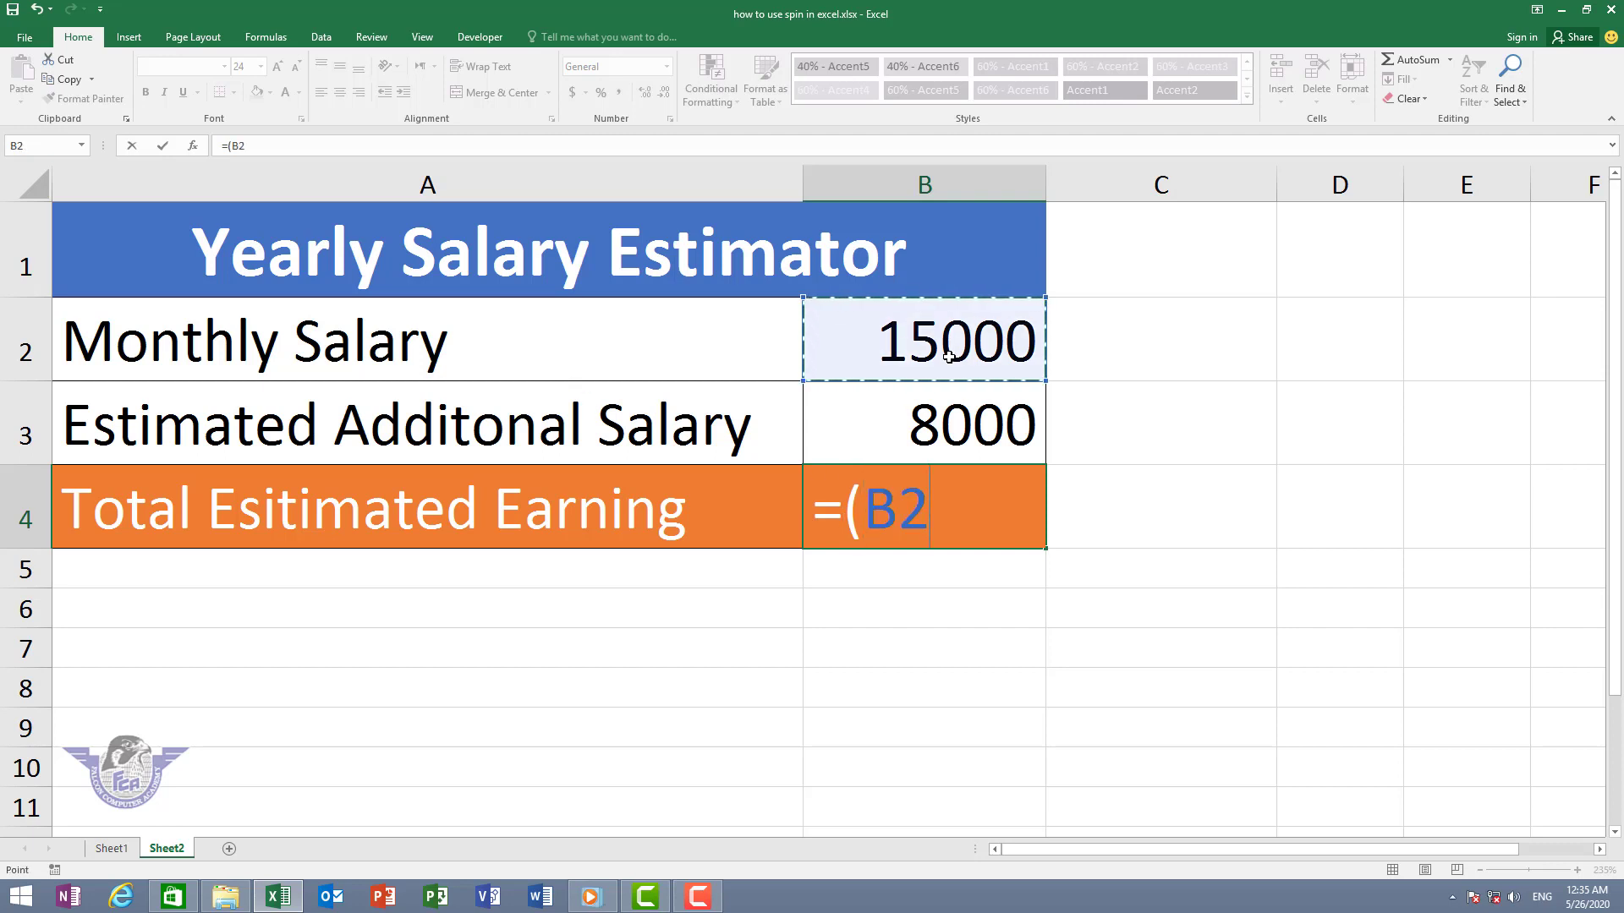
type("*12")
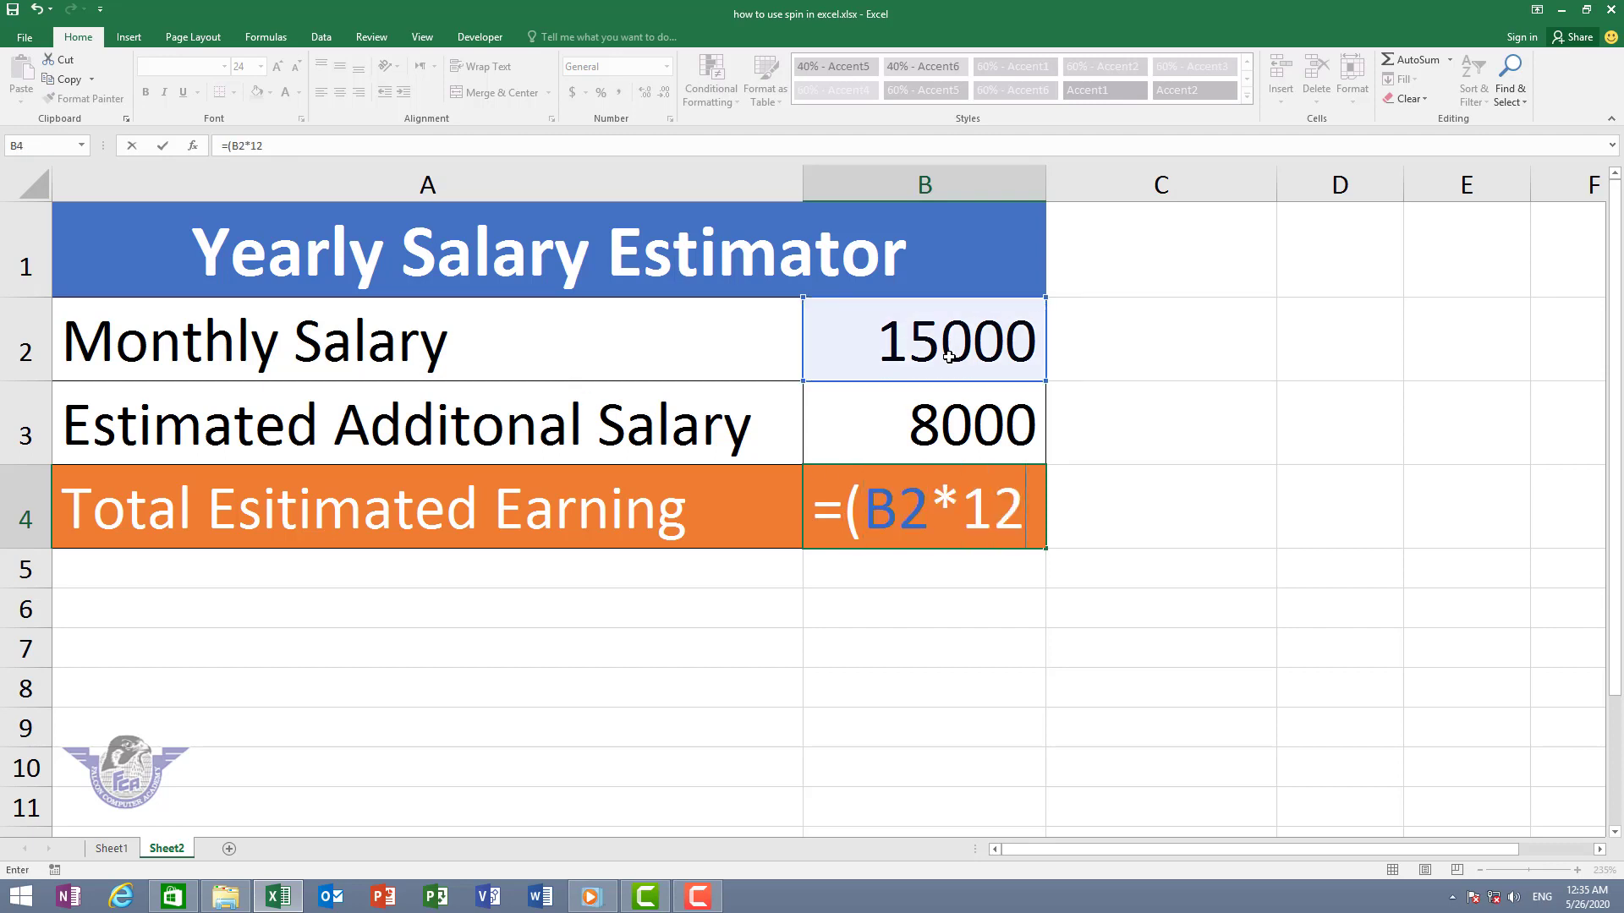
type(")+")
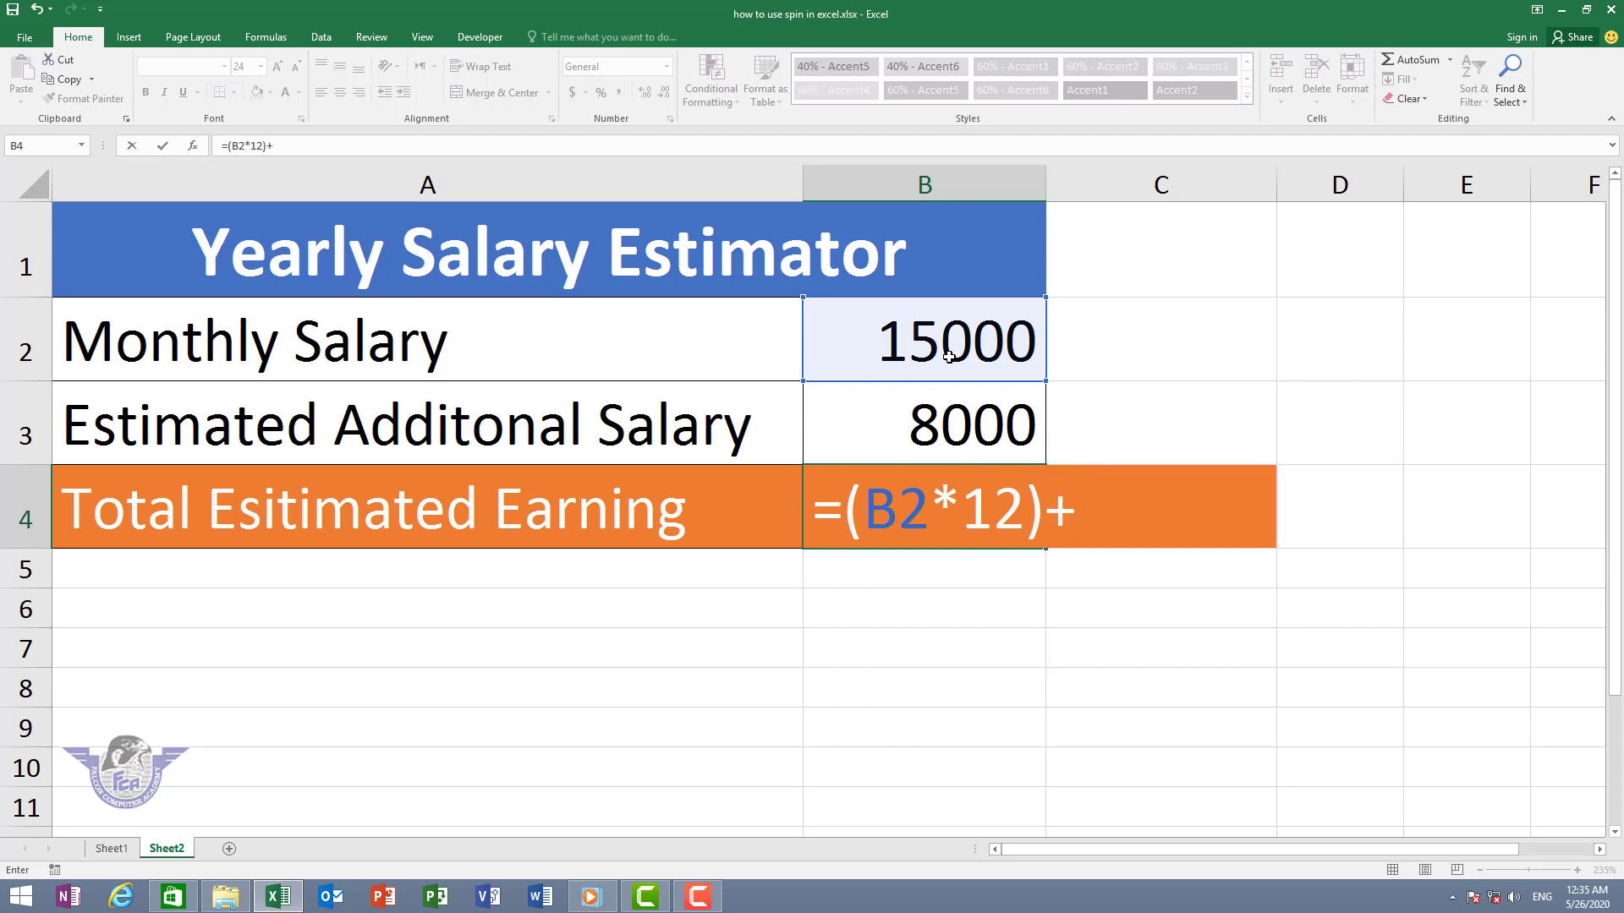
type("(")
left_click(935, 434)
type("*12")
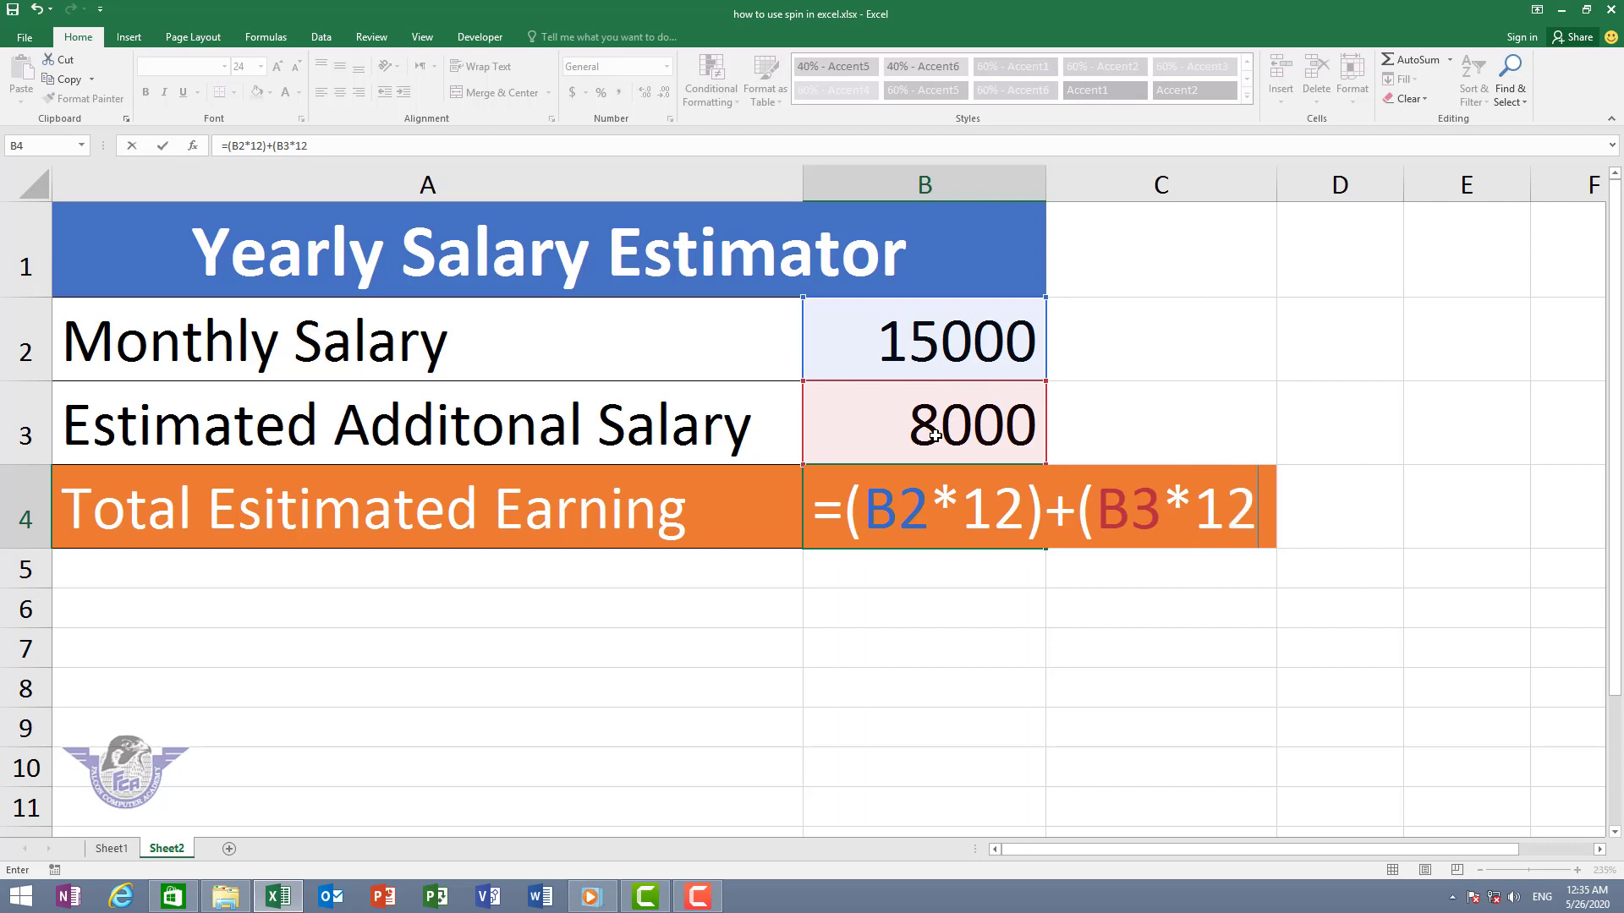
type(")")
key("Return")
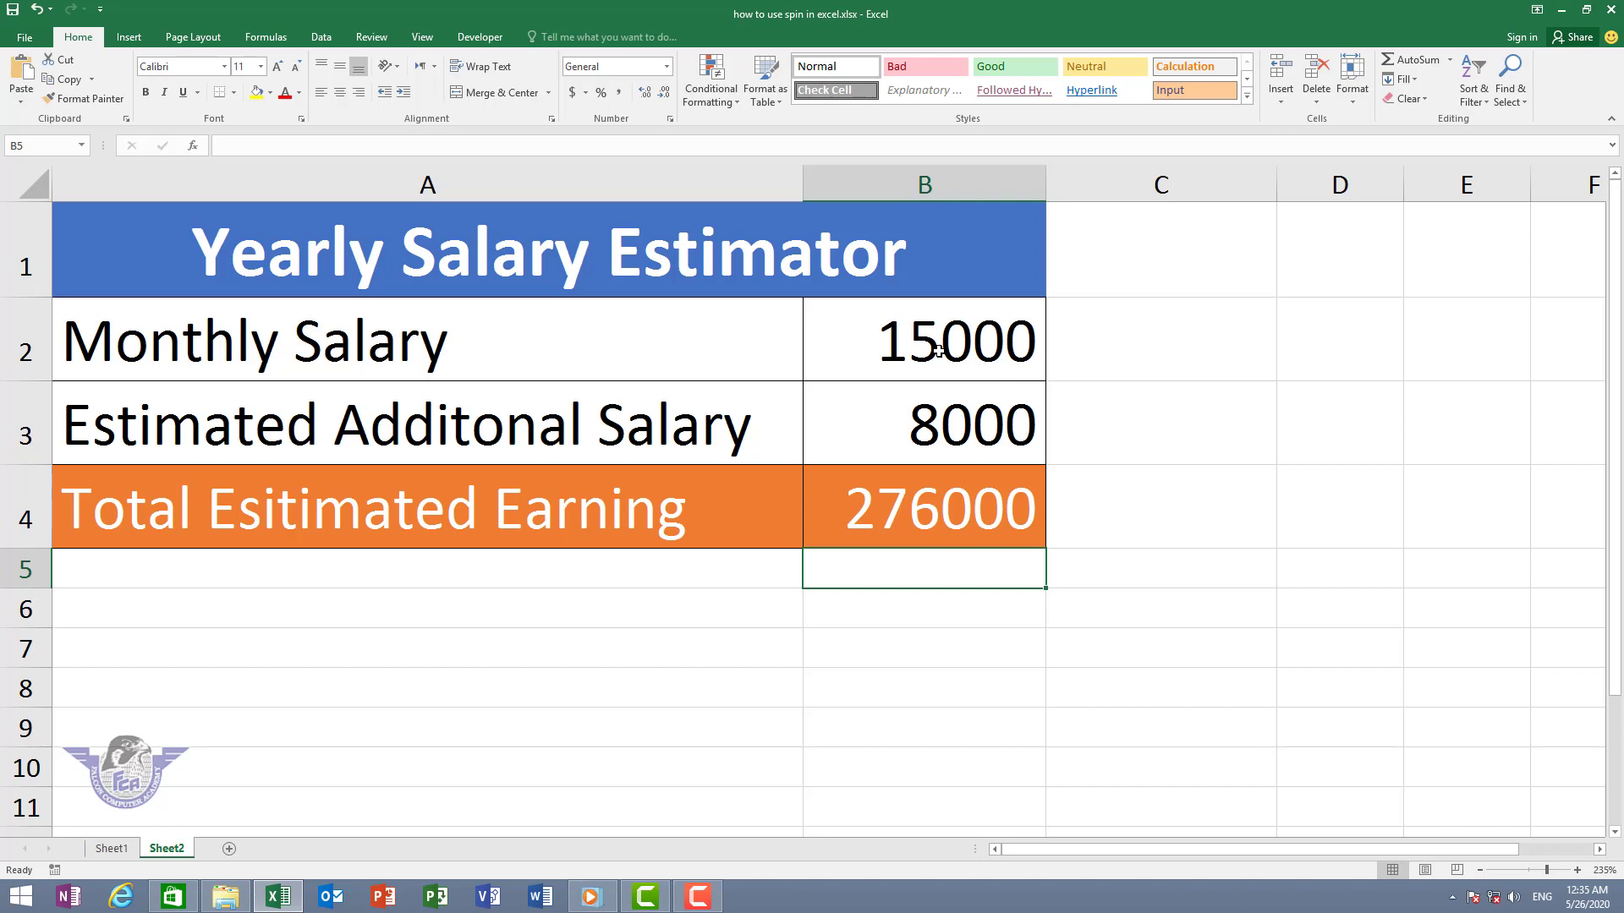
Format B2:B4 as Currency with the PKR symbol and two decimal places.
left_click_drag(937, 350, 941, 531)
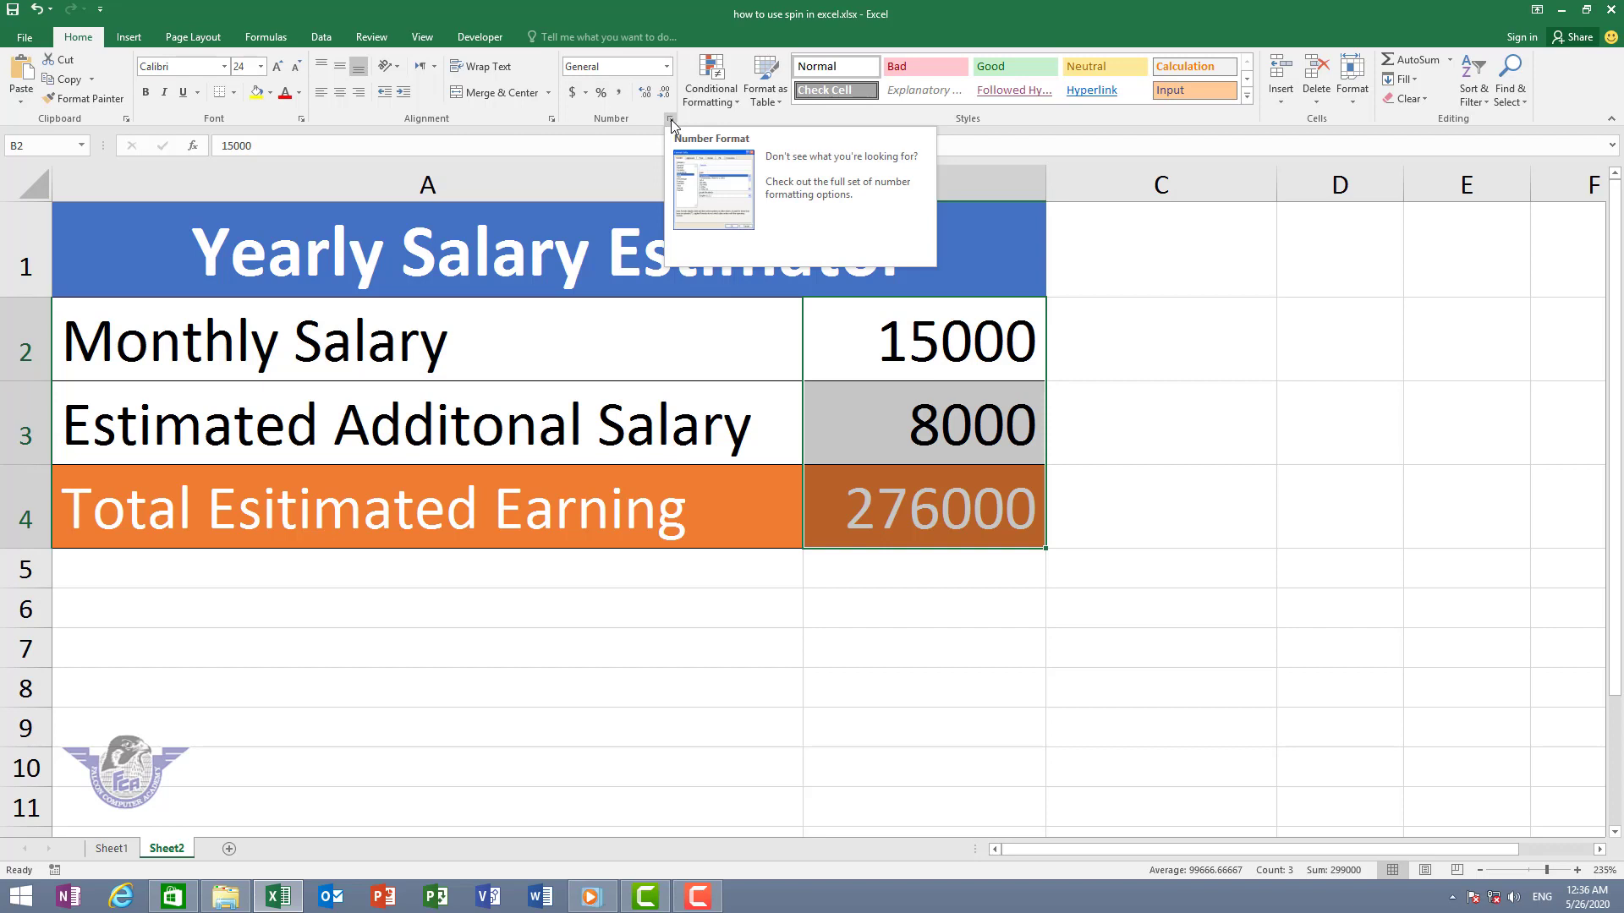
left_click(671, 118)
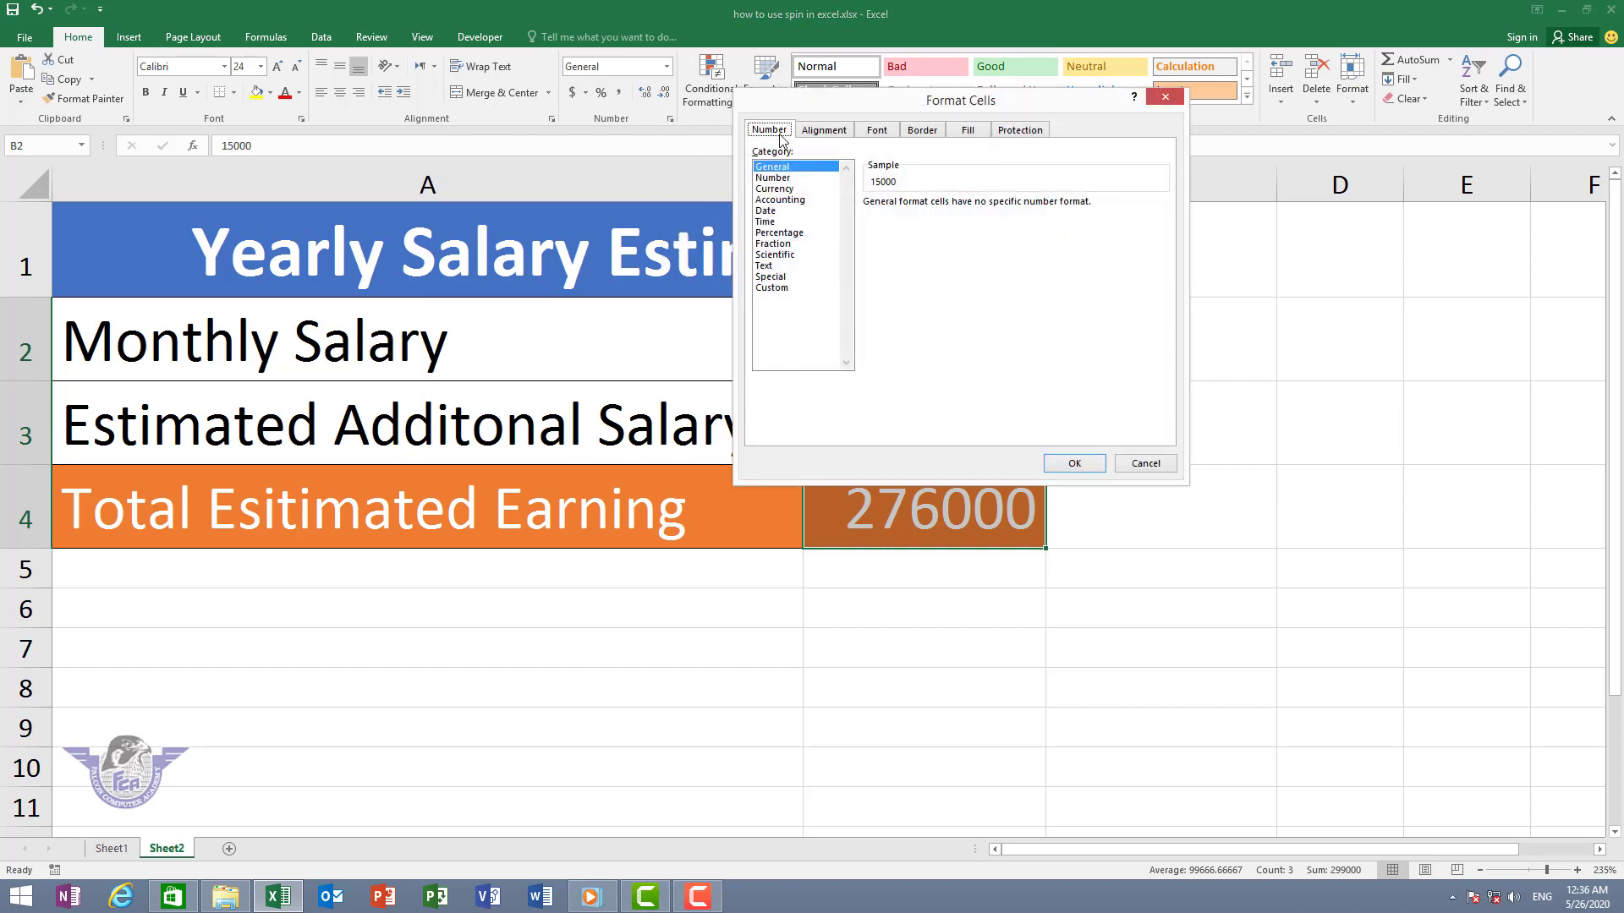
left_click(775, 188)
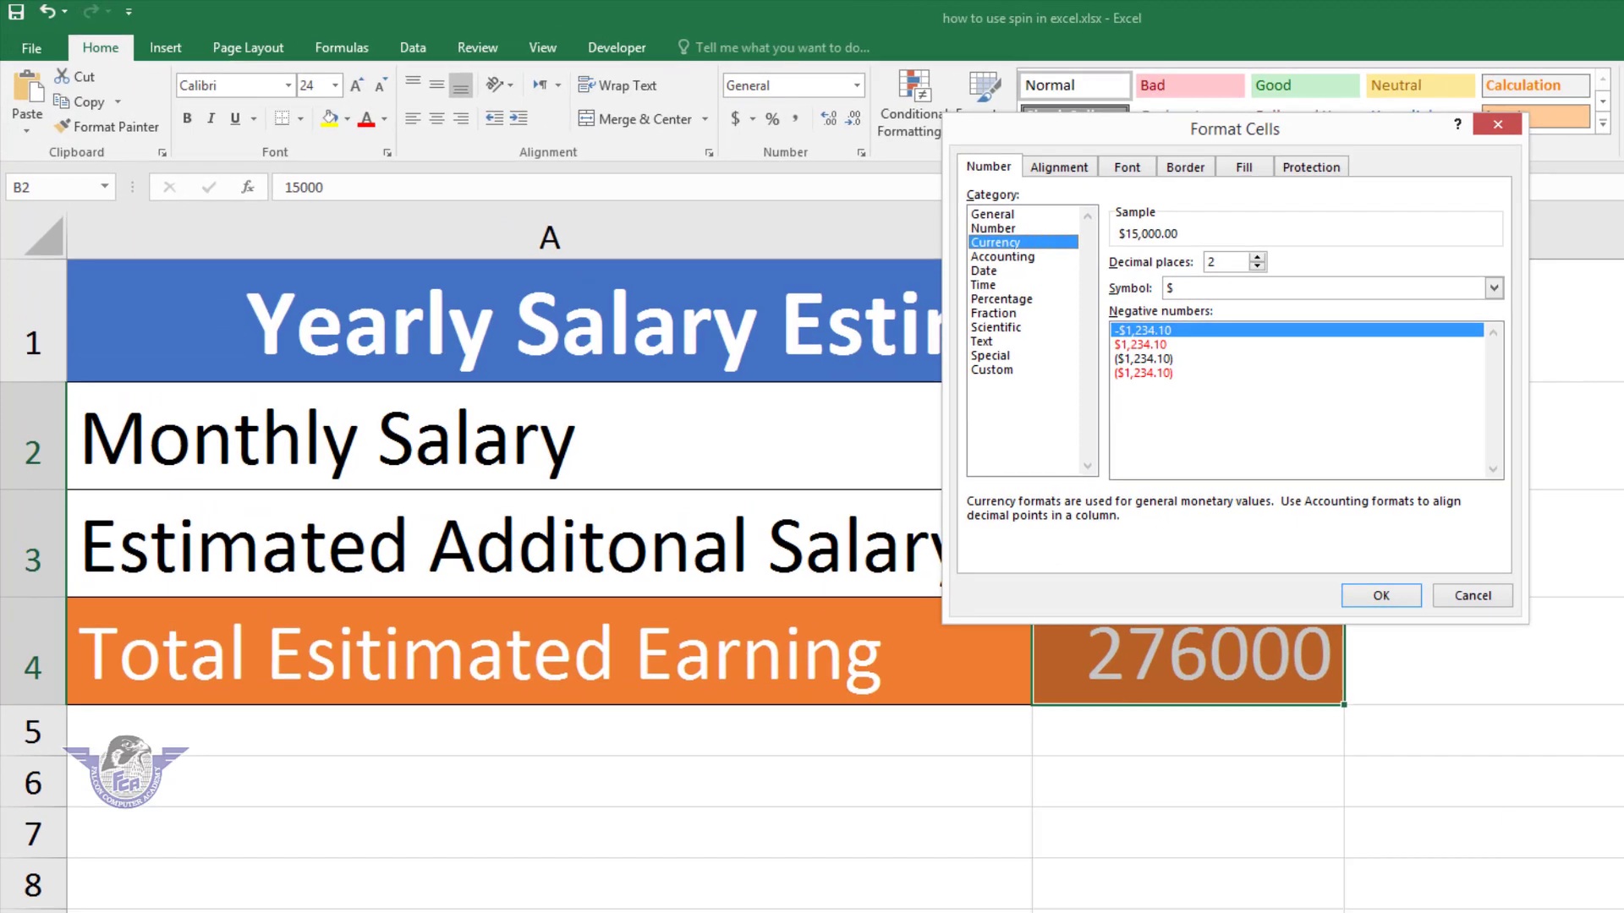
left_click(1300, 286)
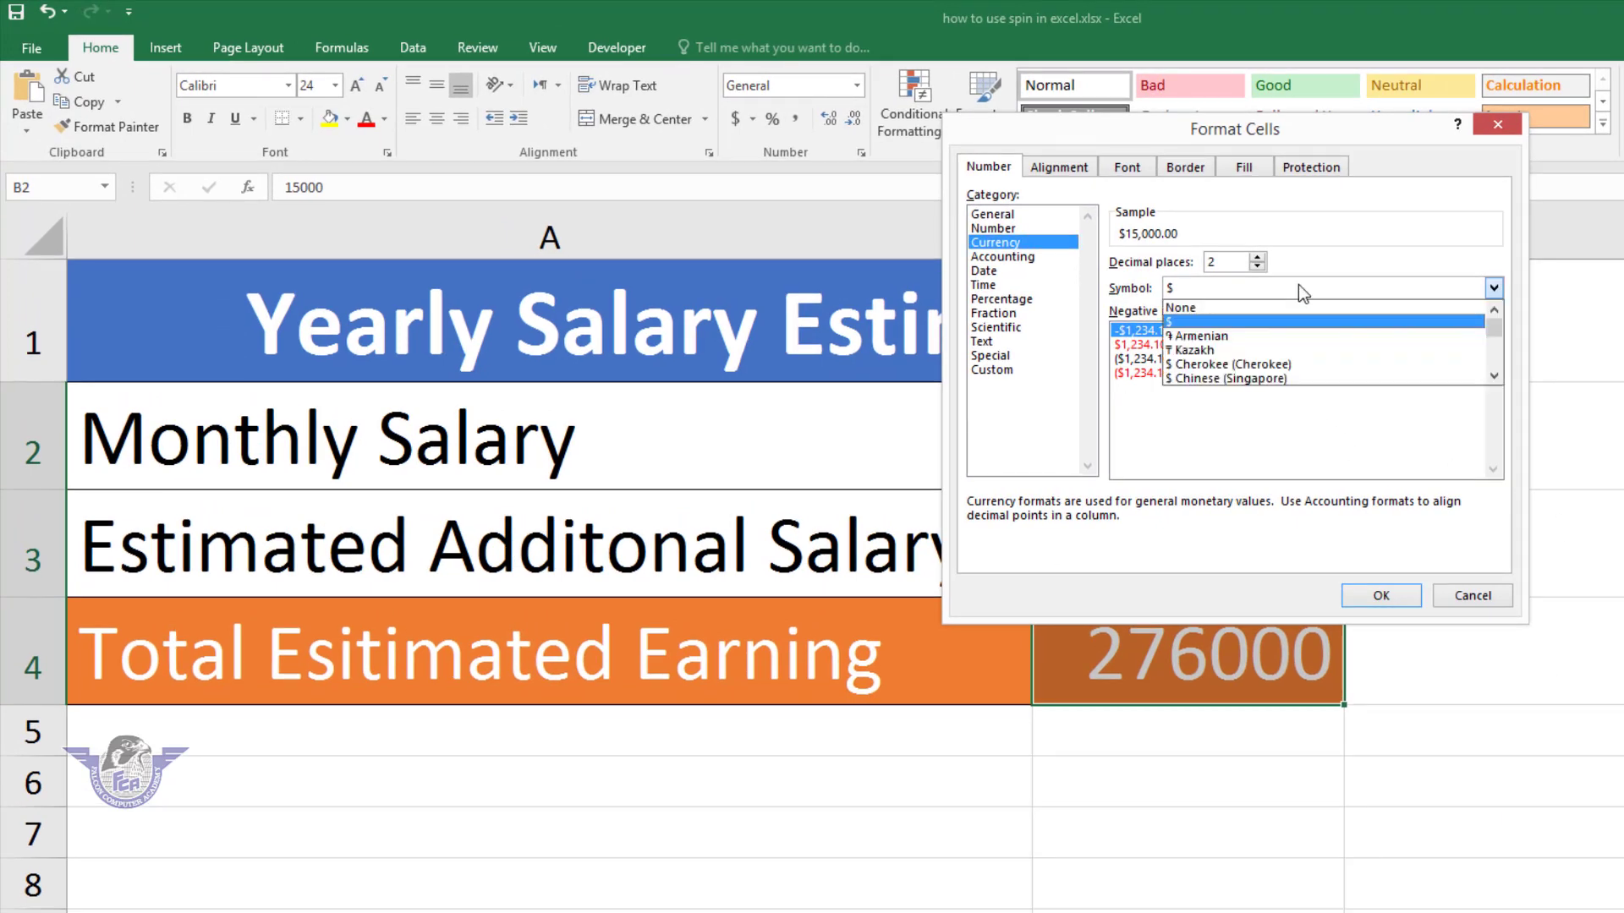
type("pkr")
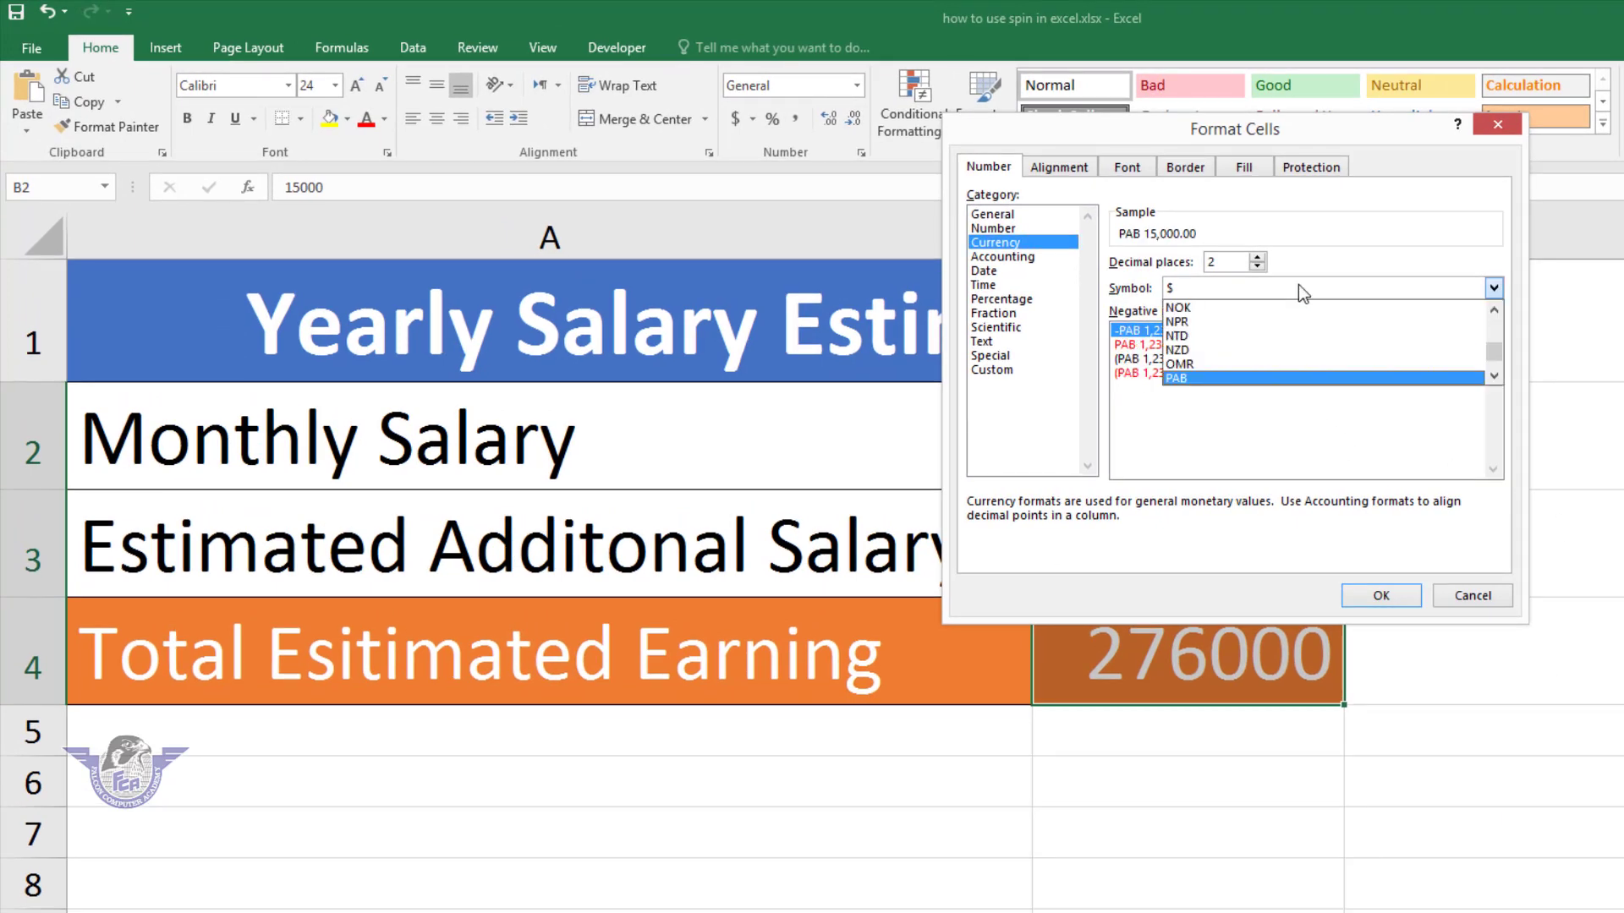
left_click(1220, 380)
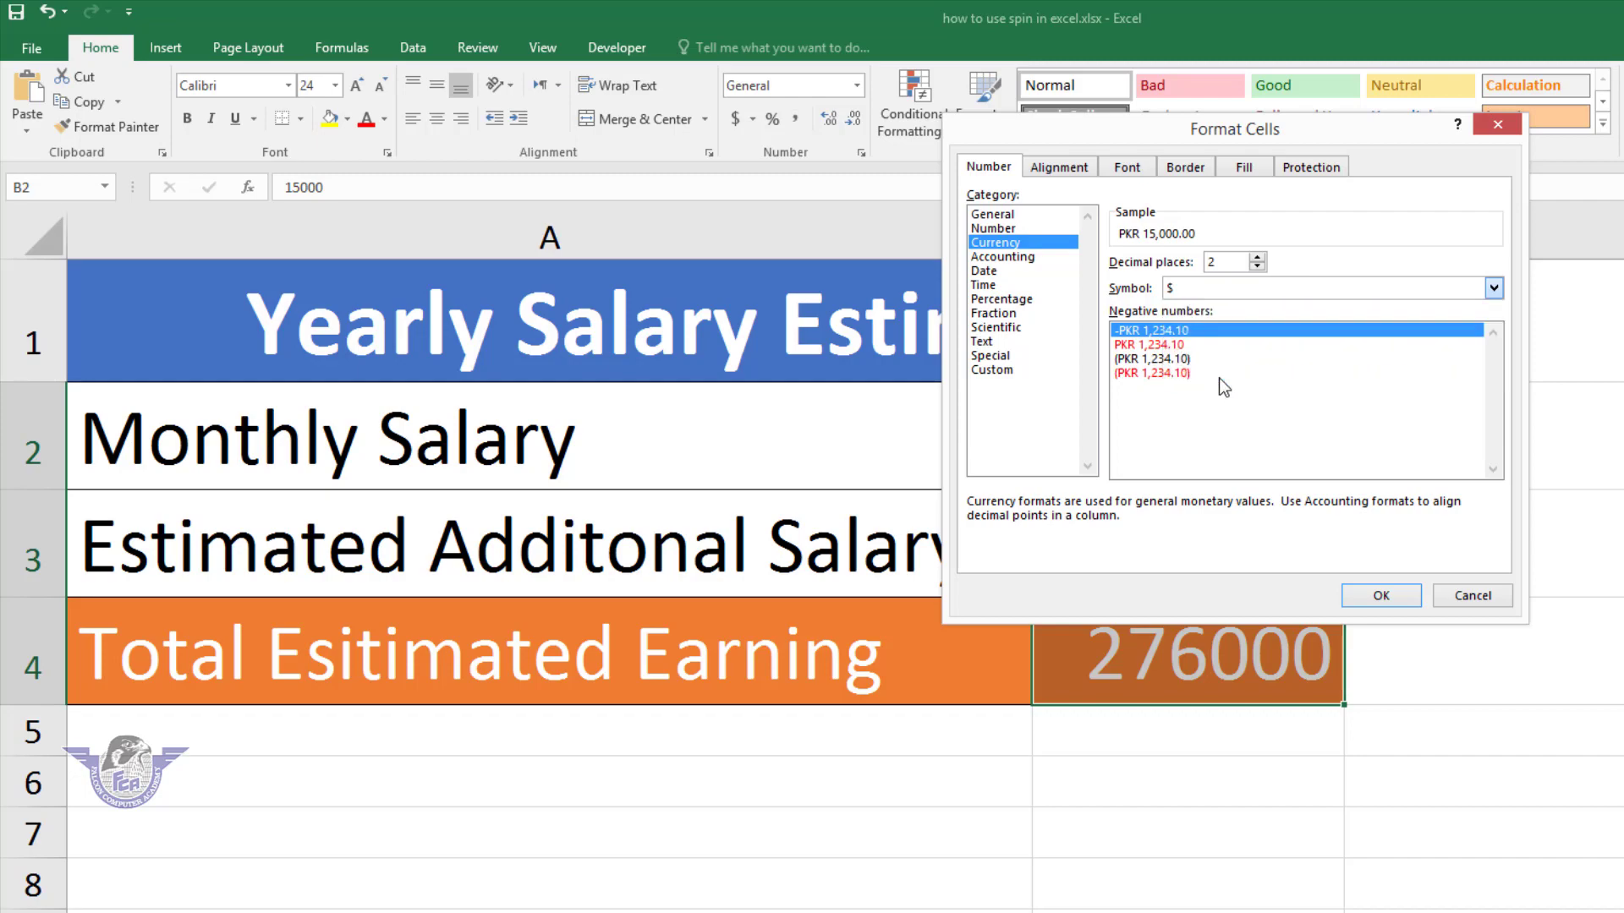
left_click(1386, 596)
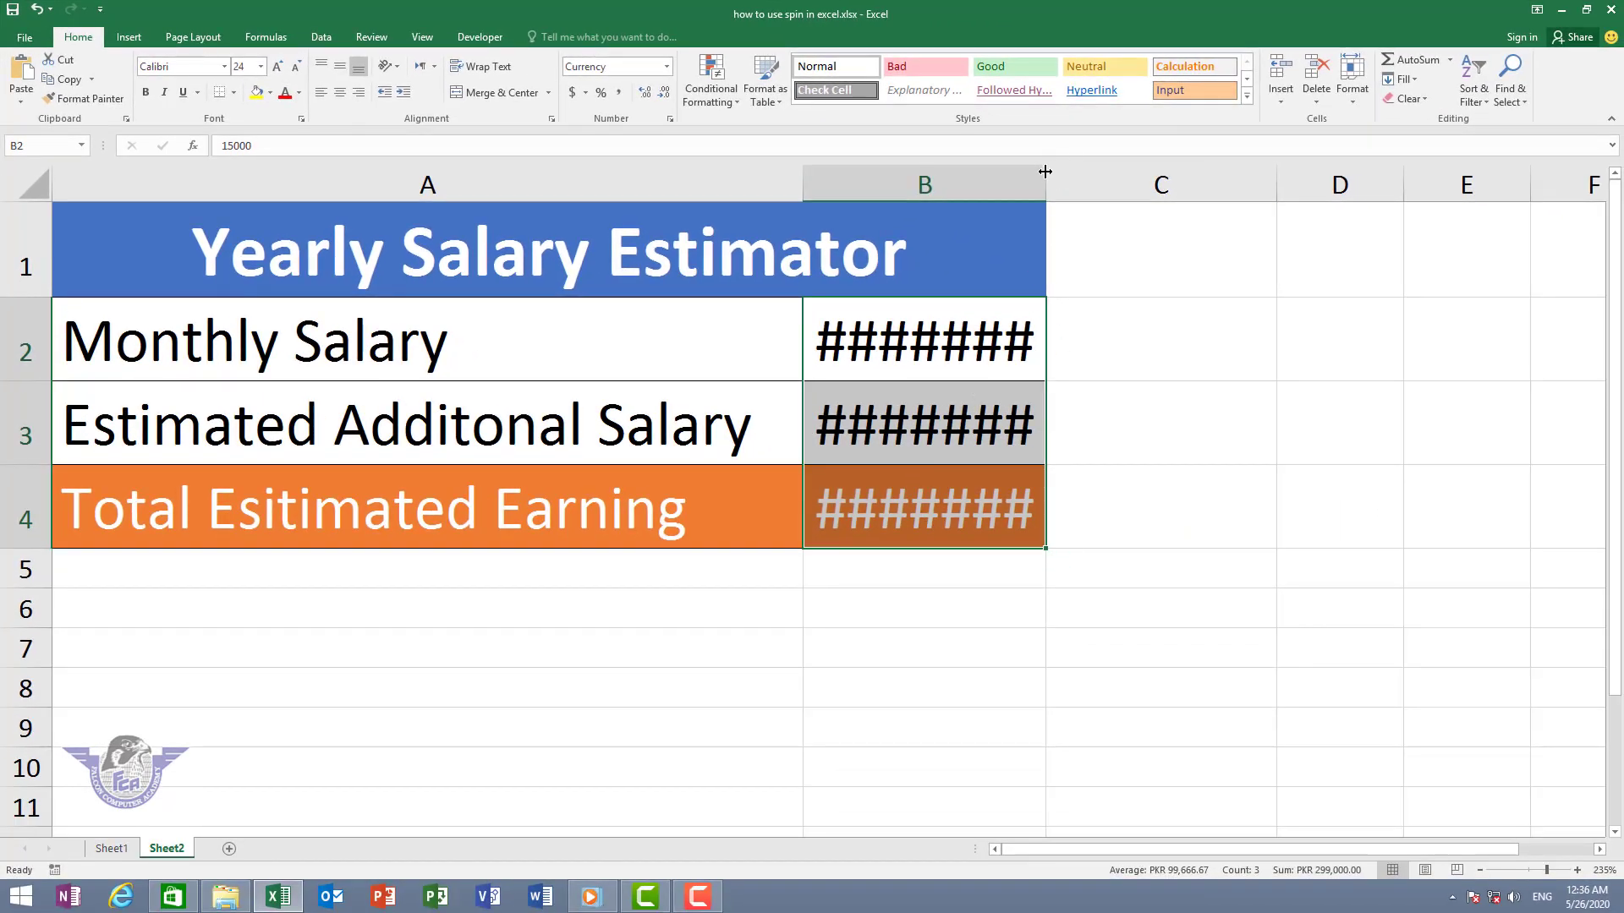
Autofit column B to show the PKR amounts, then delete the B2:B3 salary values.
double_click(1045, 172)
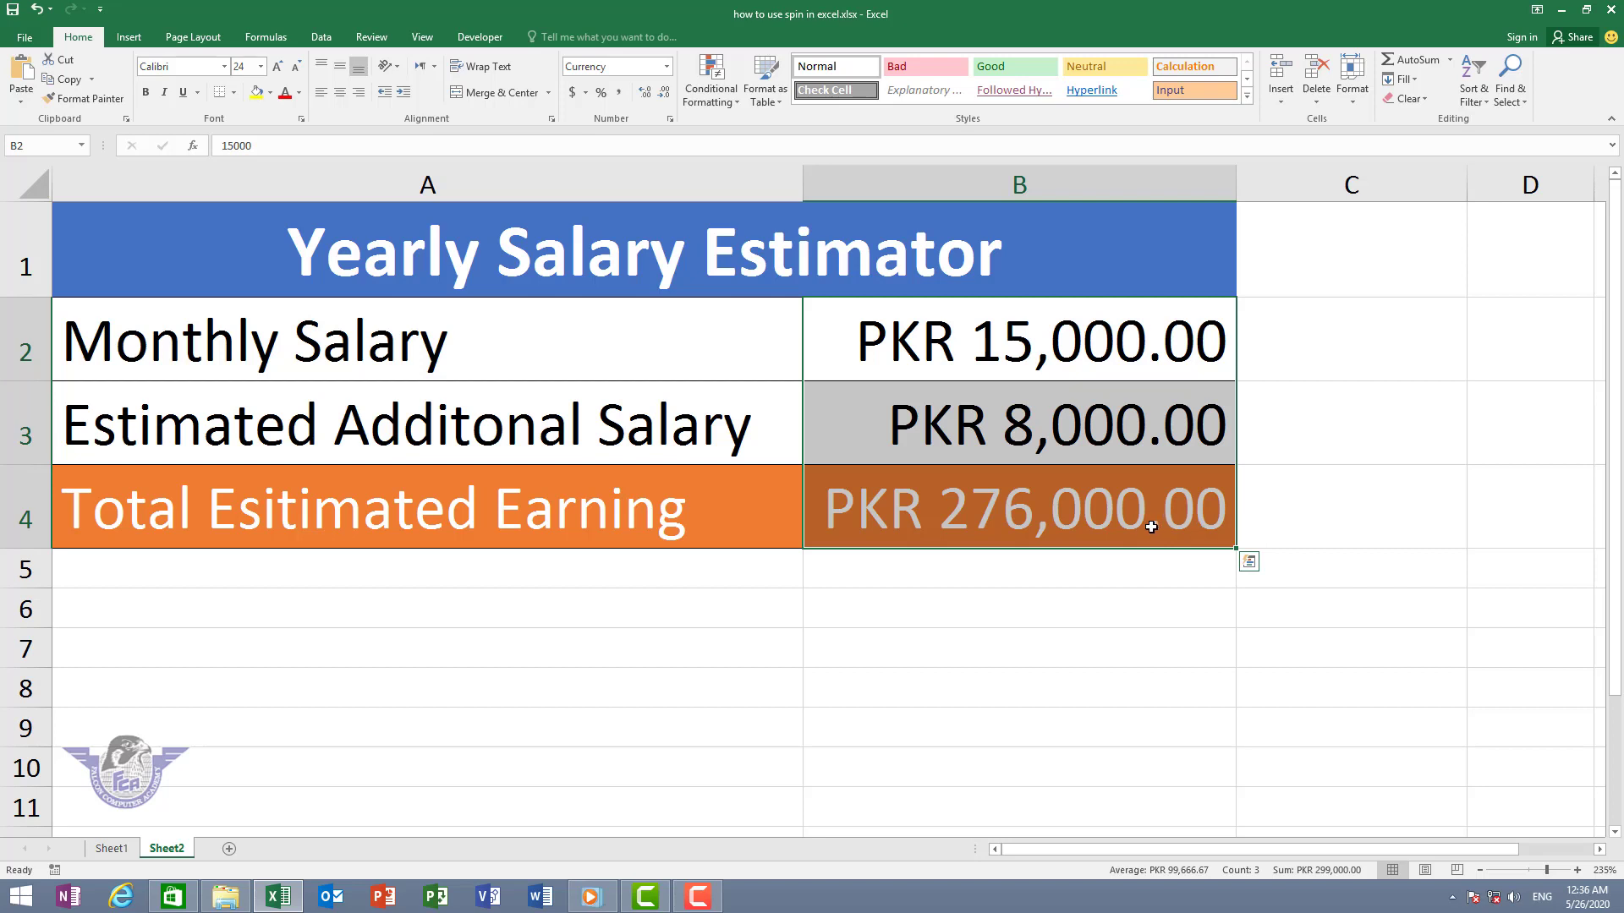
left_click(985, 429)
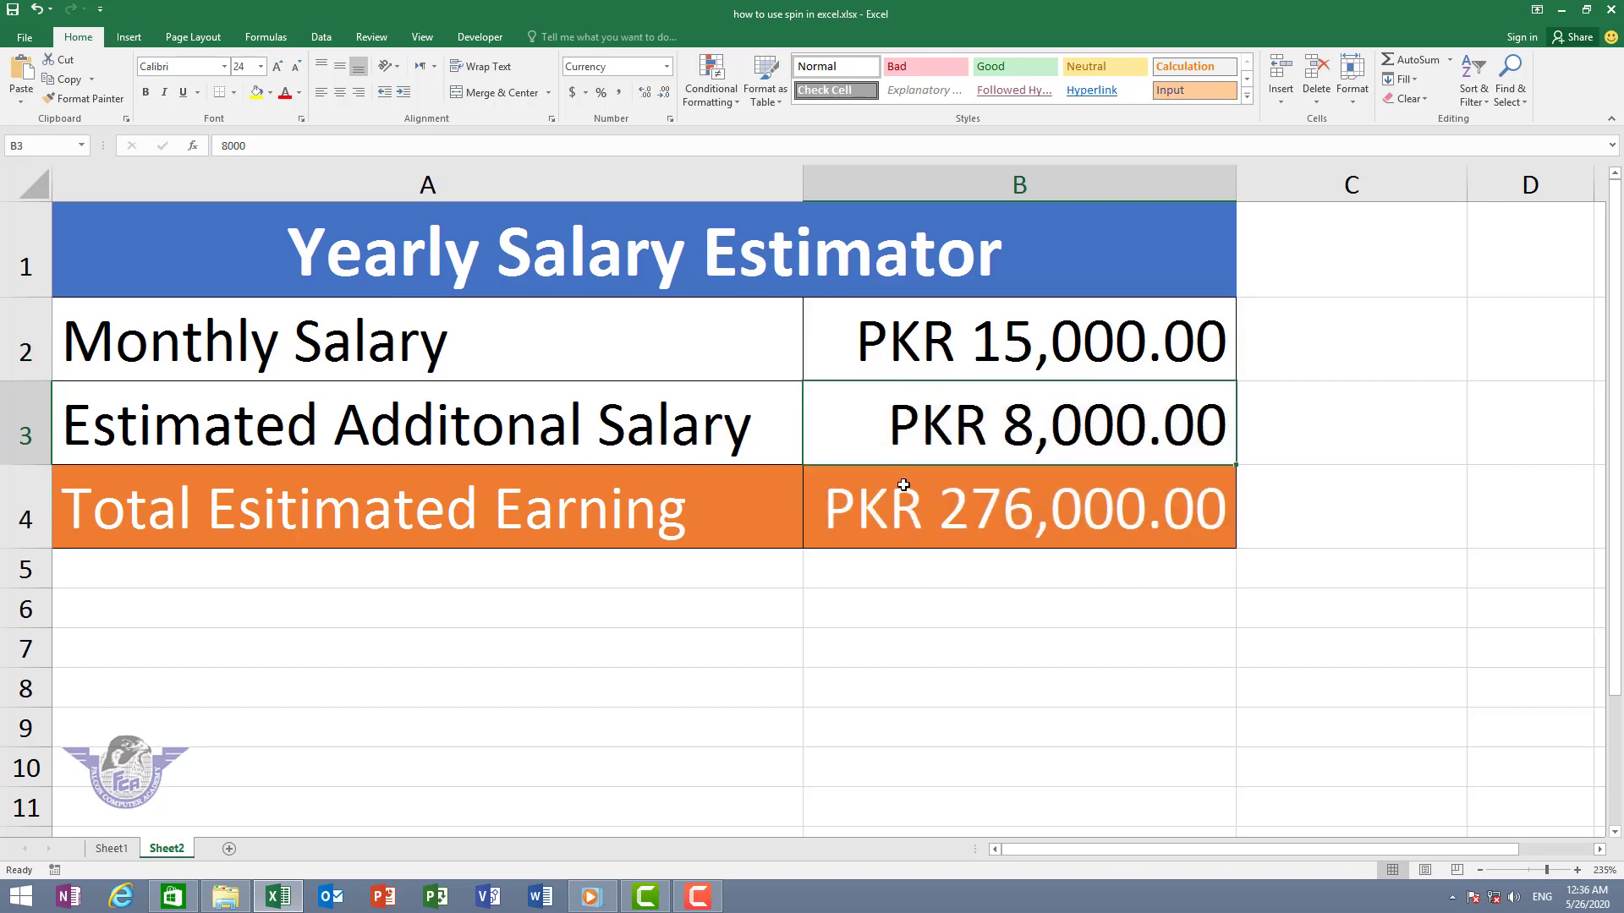
left_click_drag(953, 335, 948, 412)
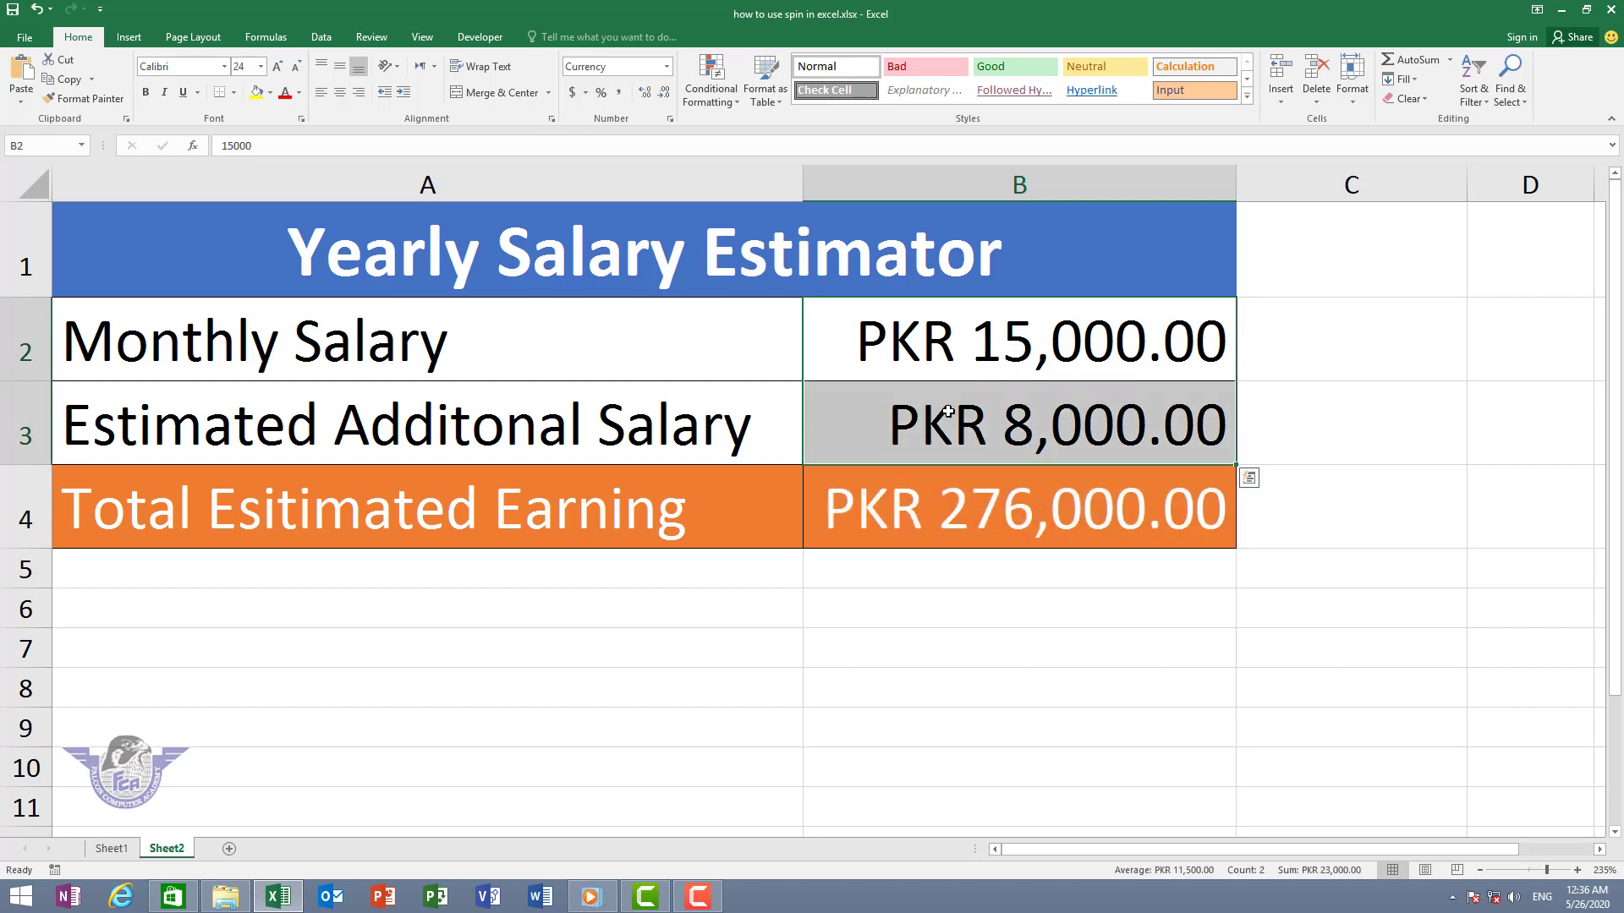
key("Delete")
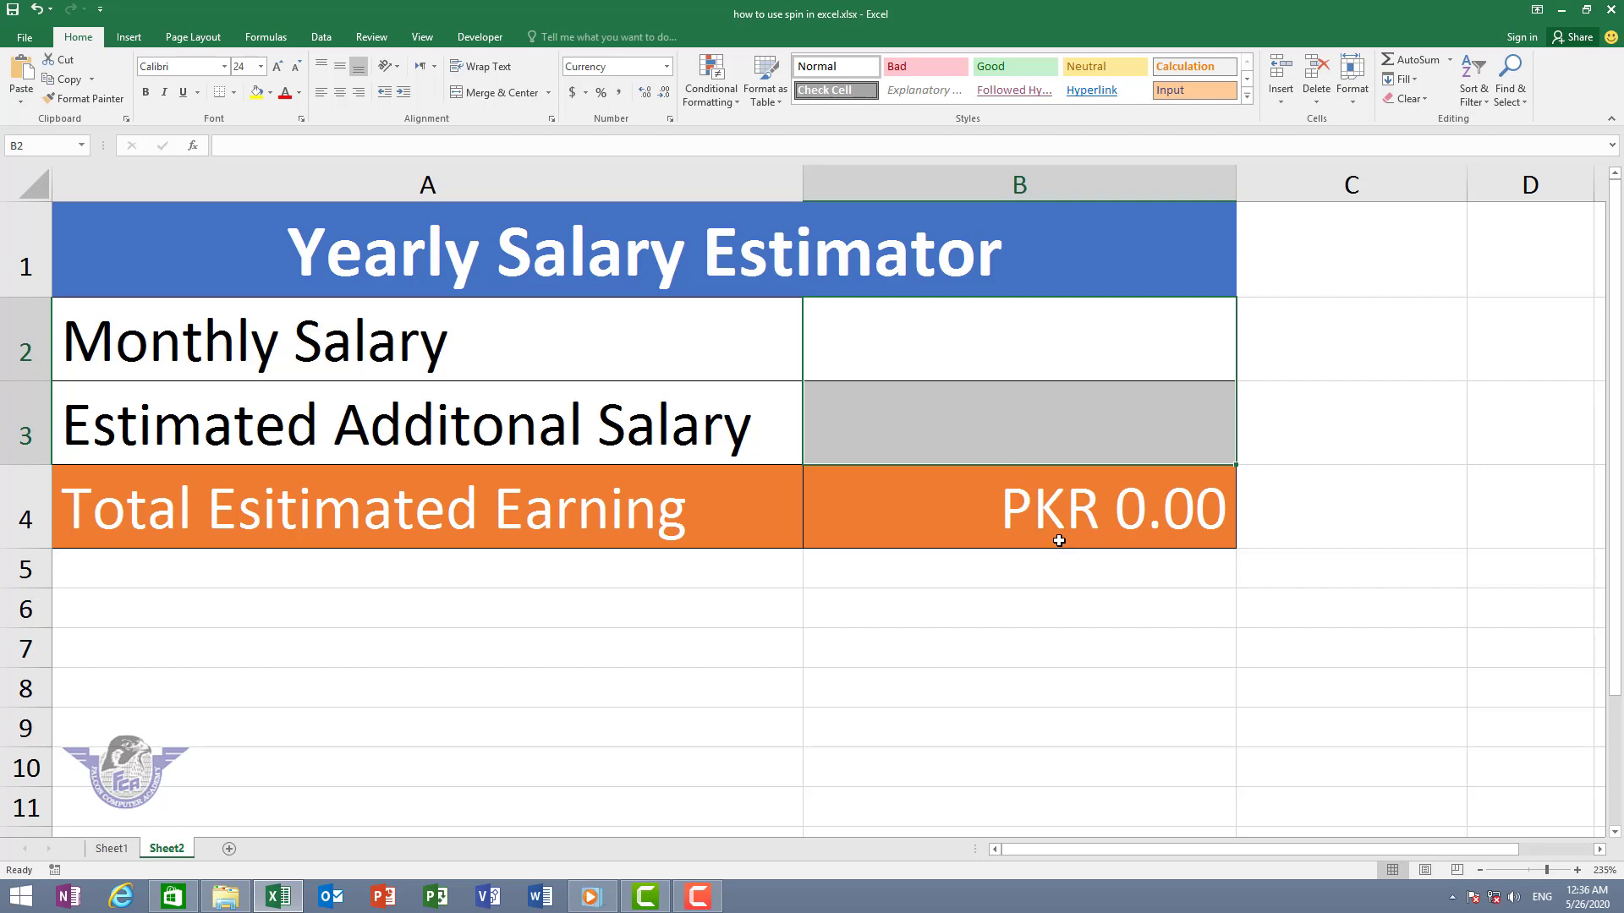
left_click(1090, 334)
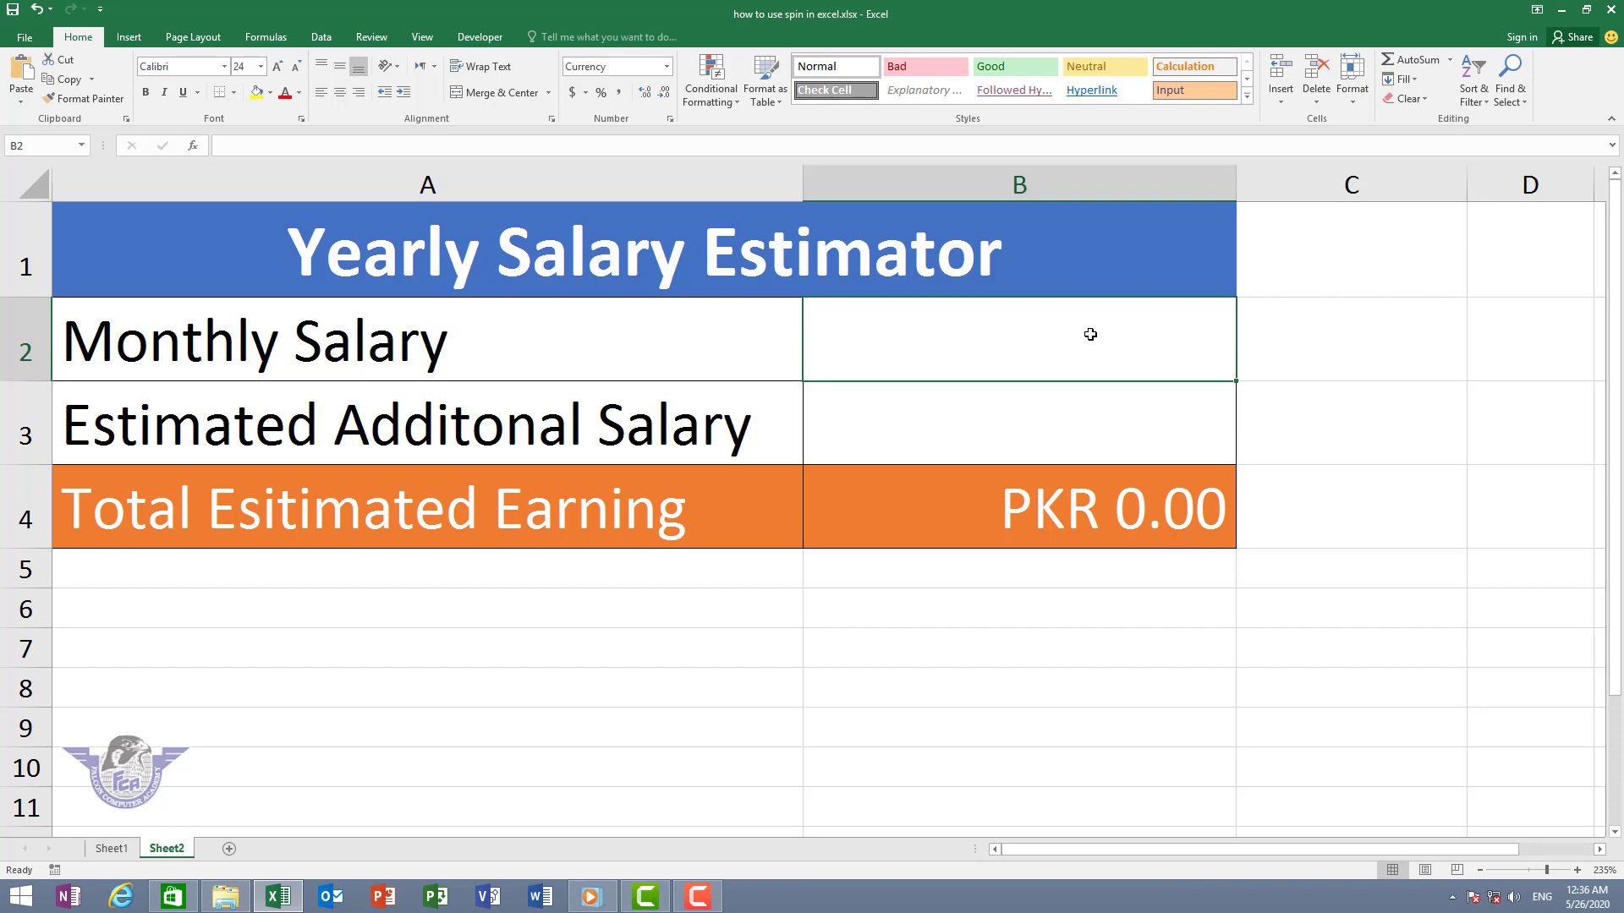
Enter 25,000 in B2 and 12,000 in B3, then widen column C.
type("25,000")
key("Return")
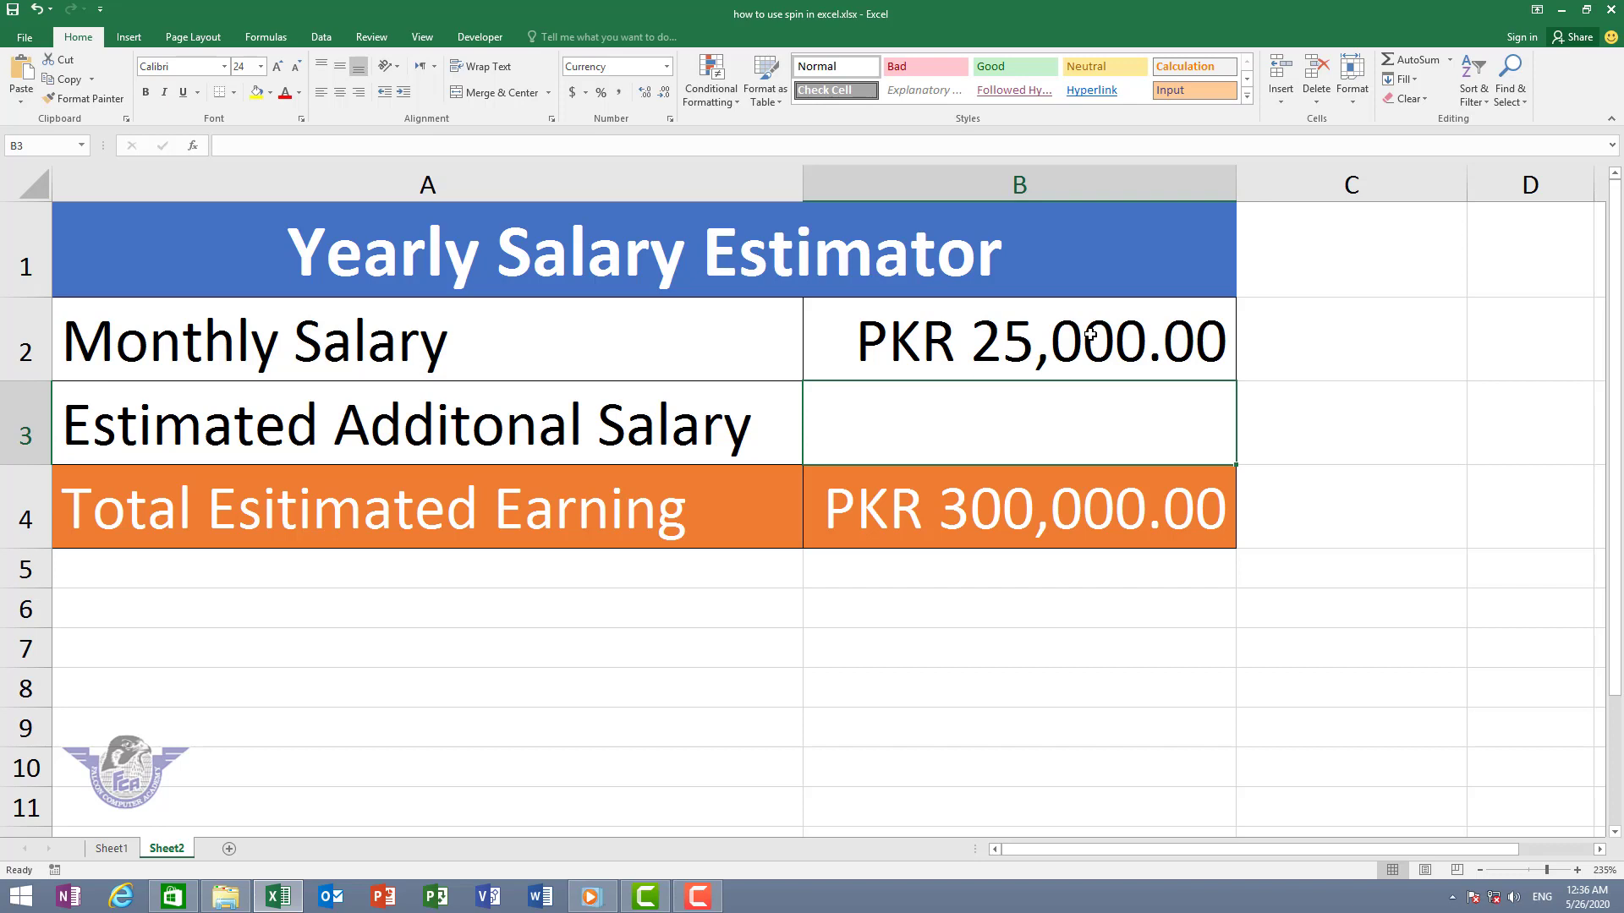
type("1")
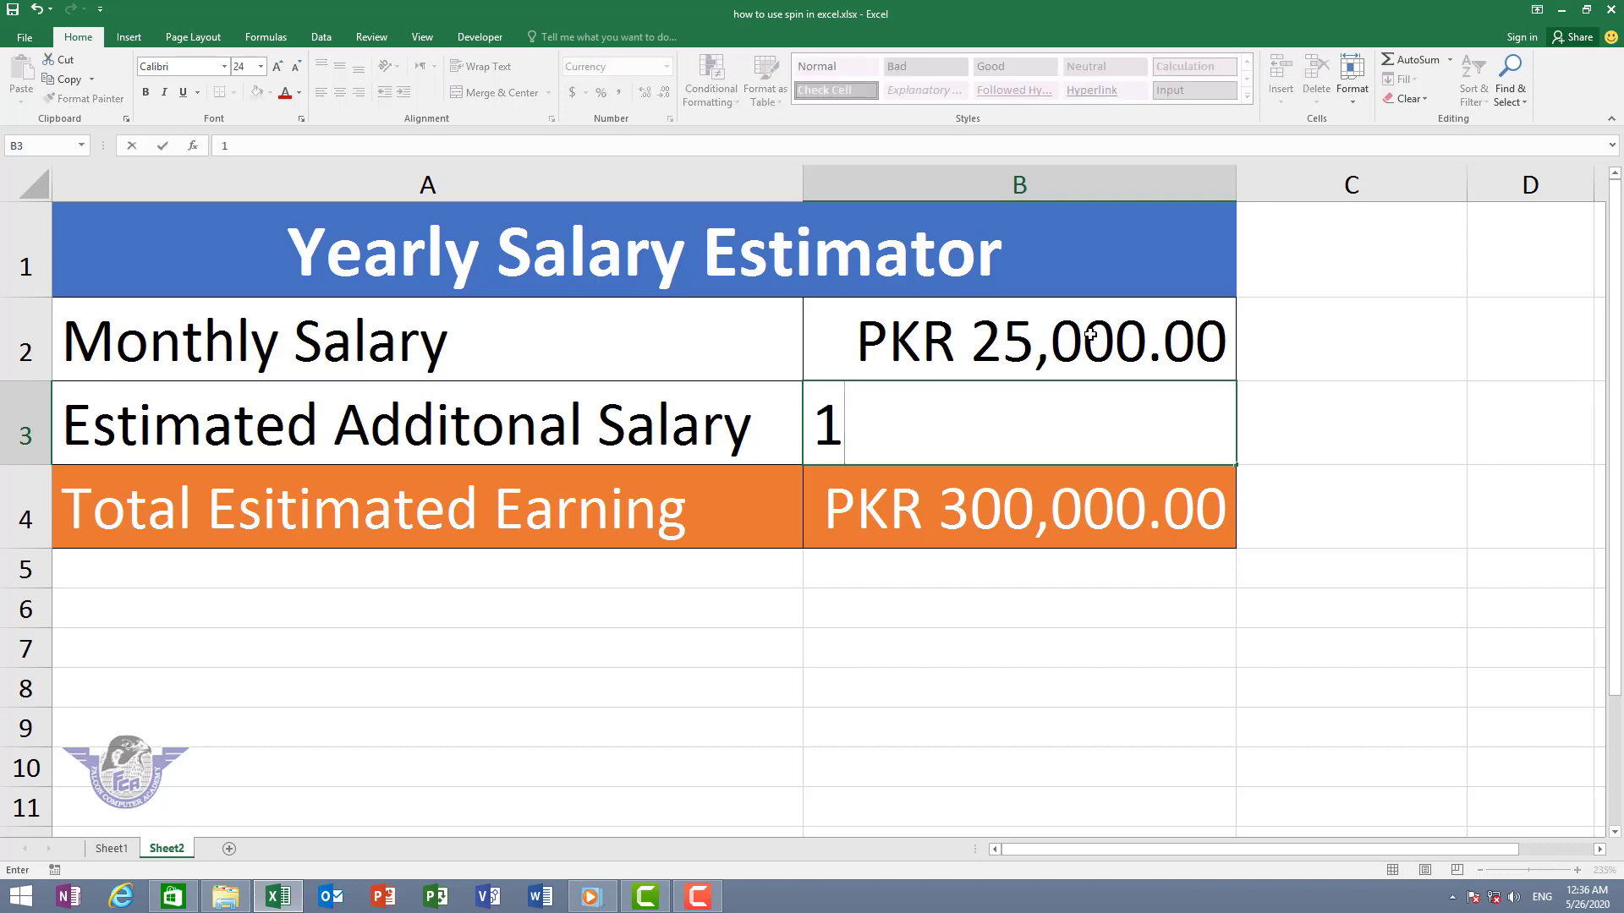
type("PKR 12,00")
type("000")
key("Return")
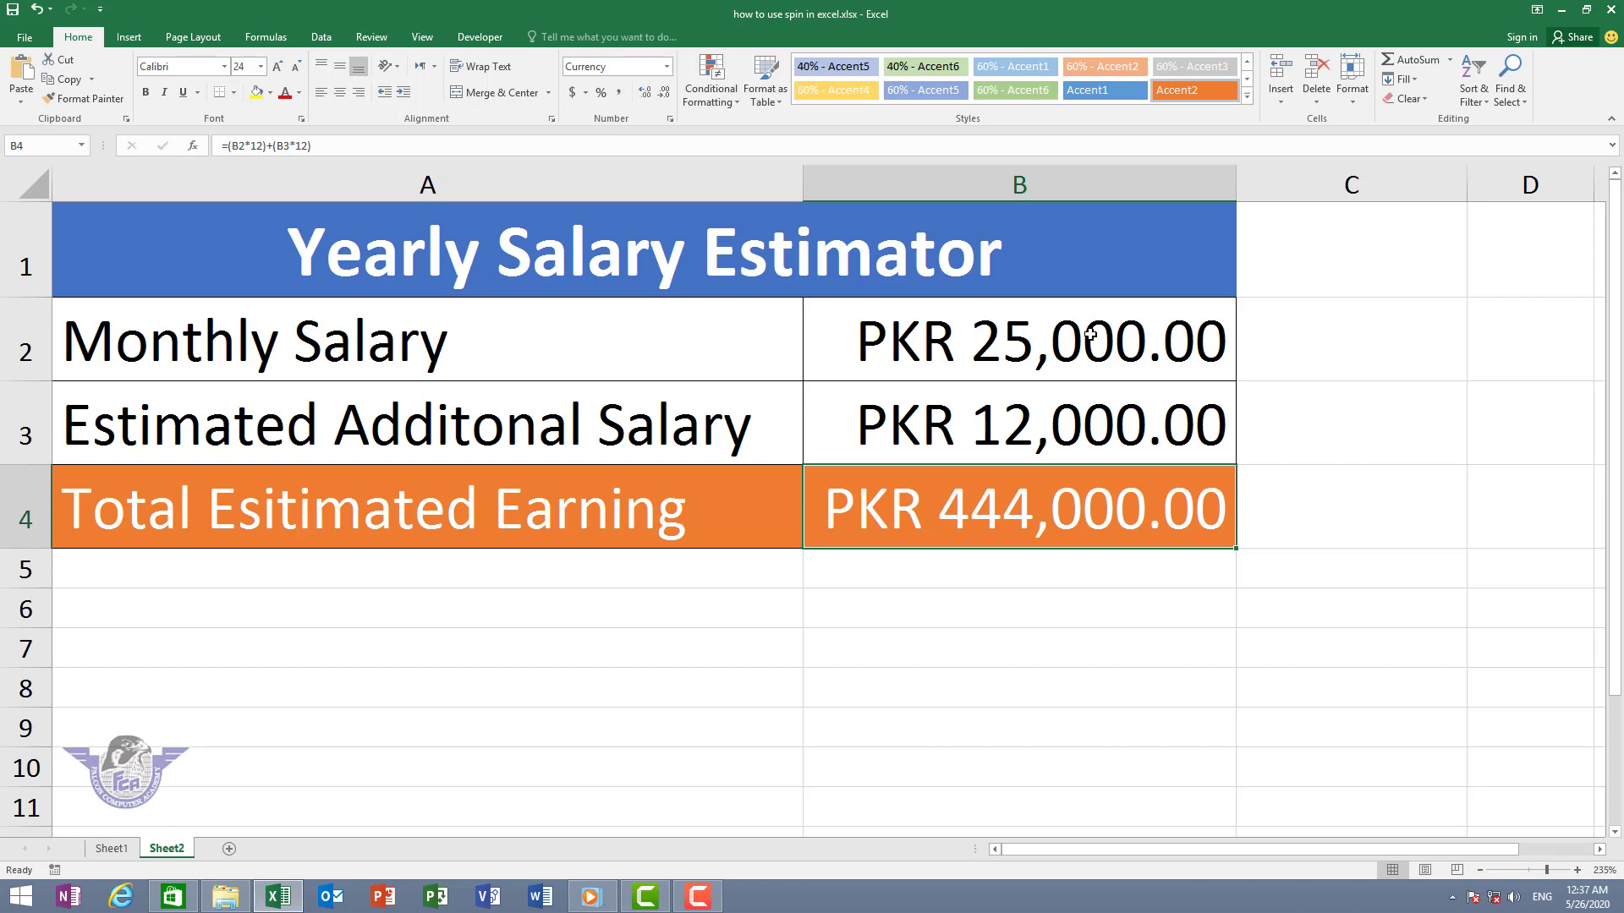
left_click_drag(1467, 189, 1525, 194)
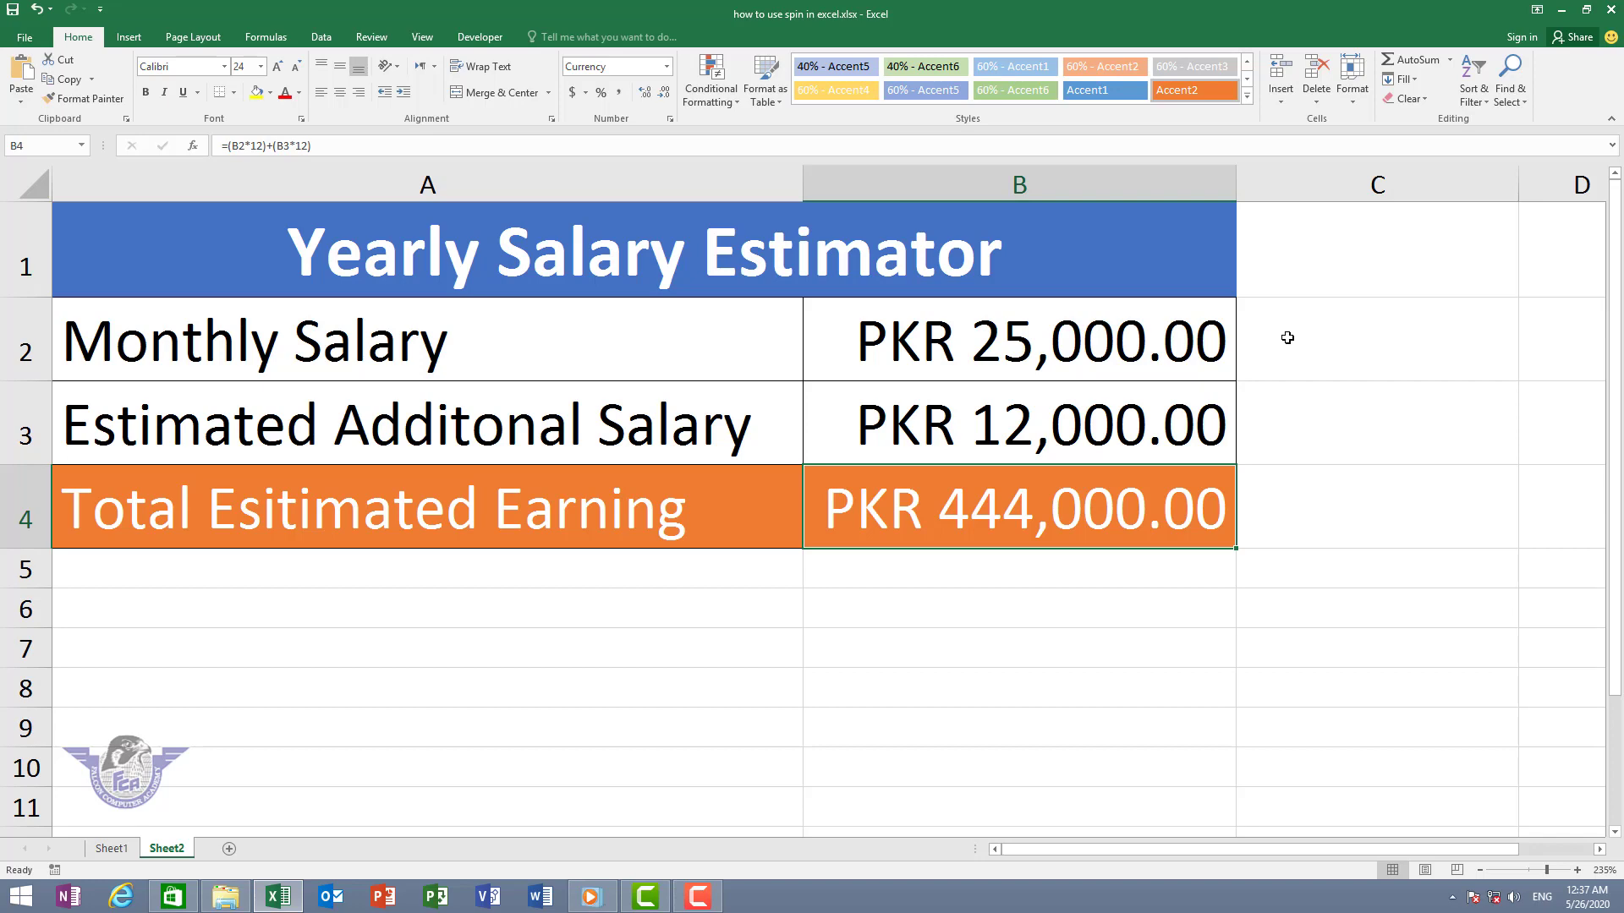
left_click(1313, 350)
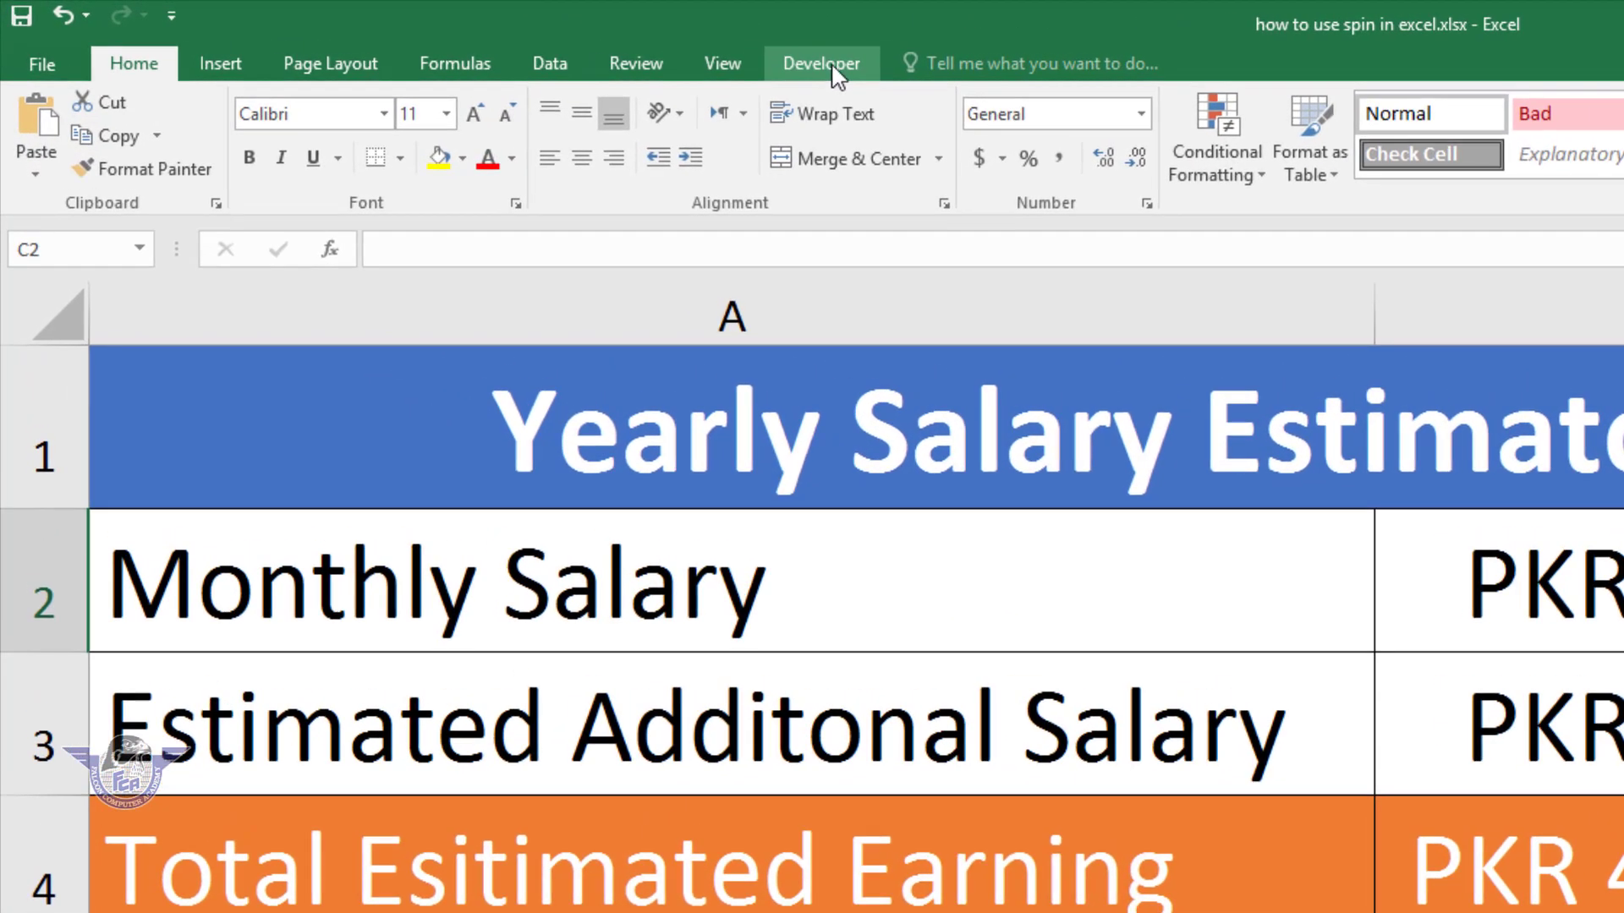
Insert a Form Controls Spin Button drawn inside cell C2.
left_click(837, 78)
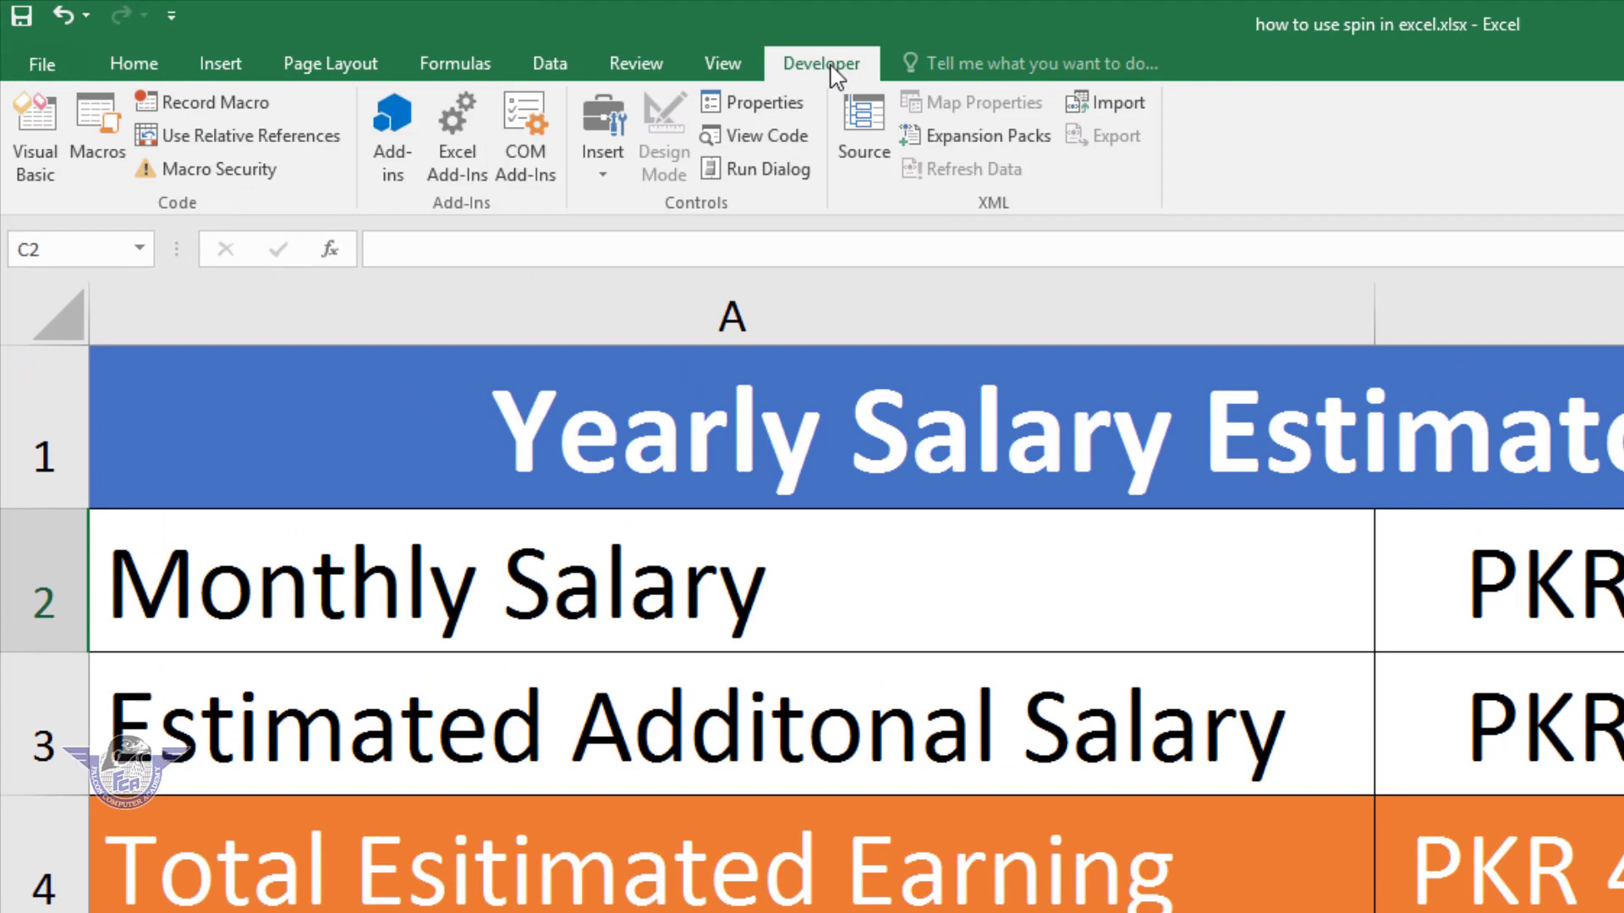
left_click(610, 192)
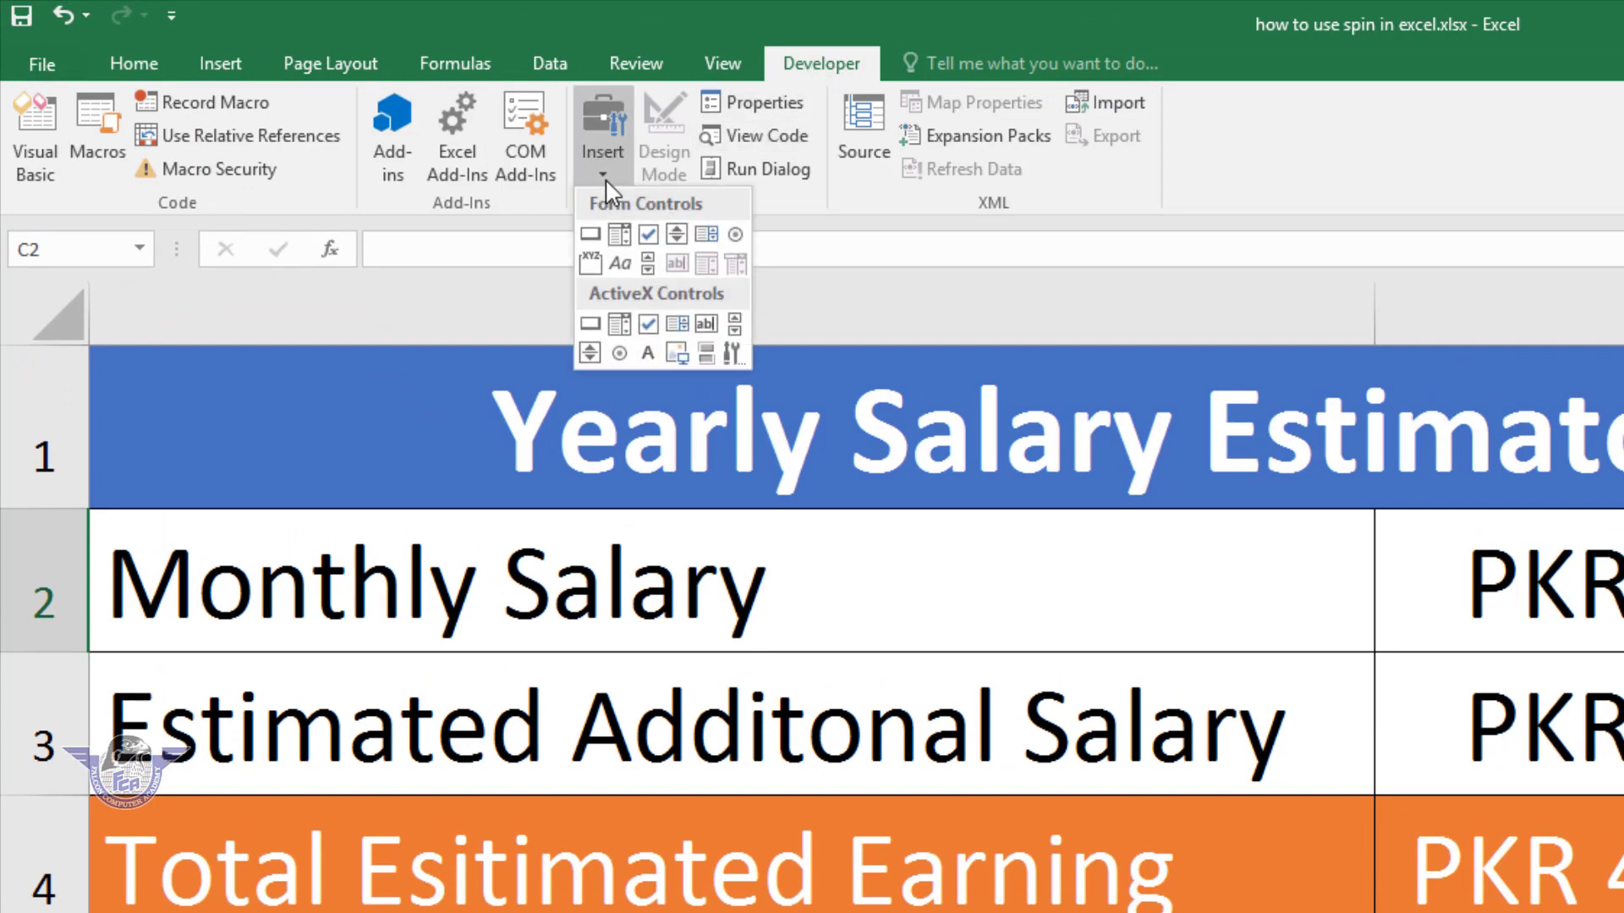
left_click(676, 237)
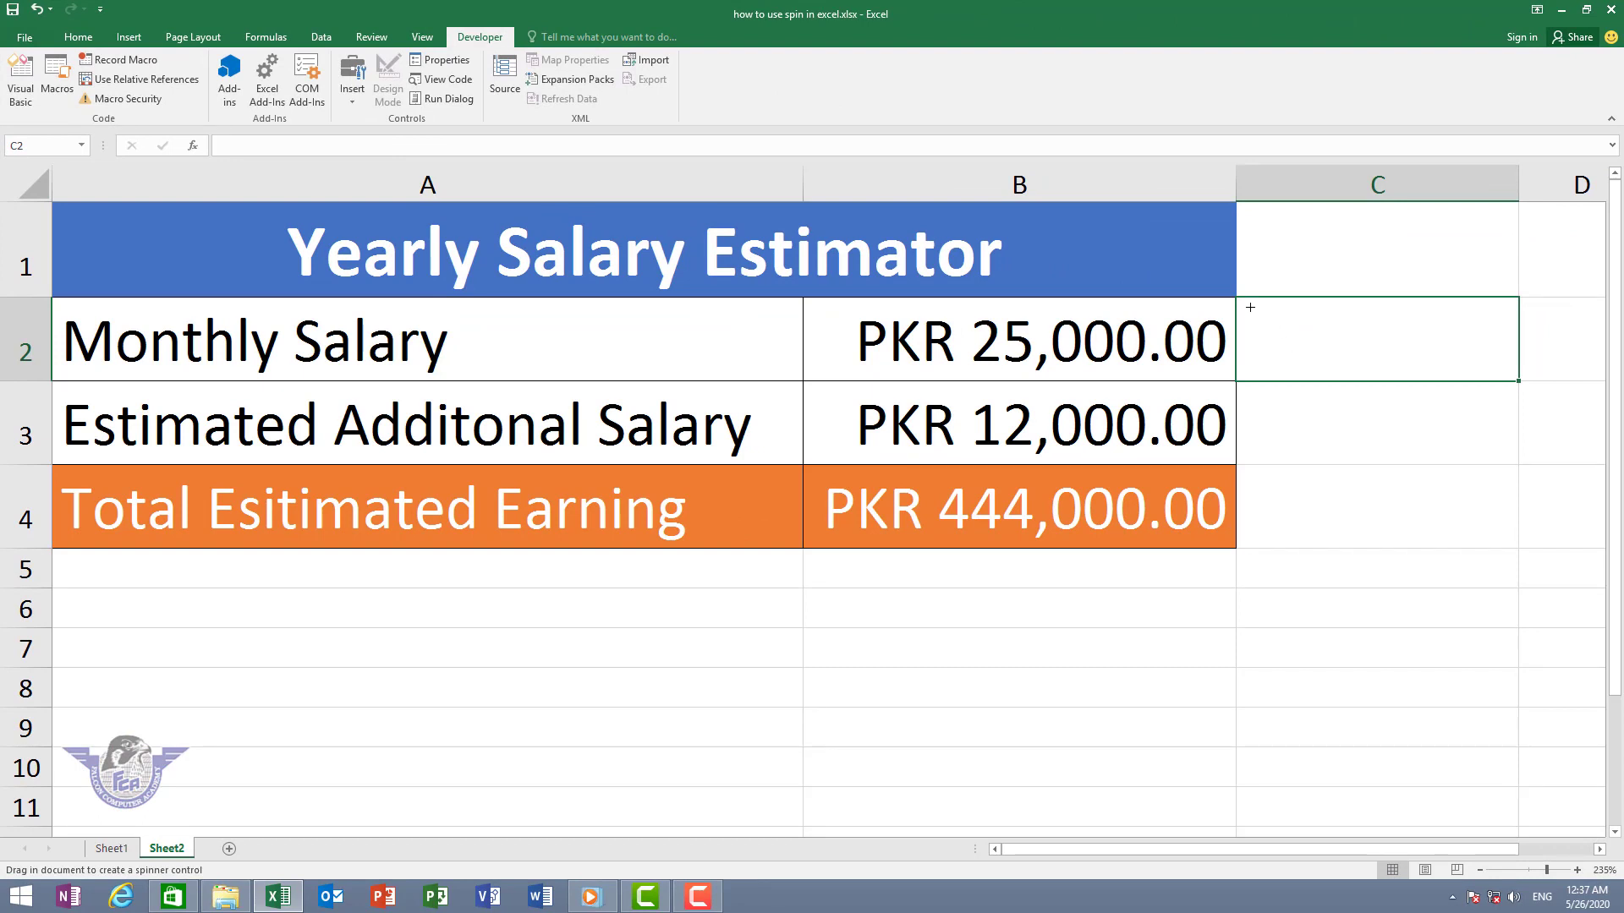
left_click_drag(1250, 308, 1498, 368)
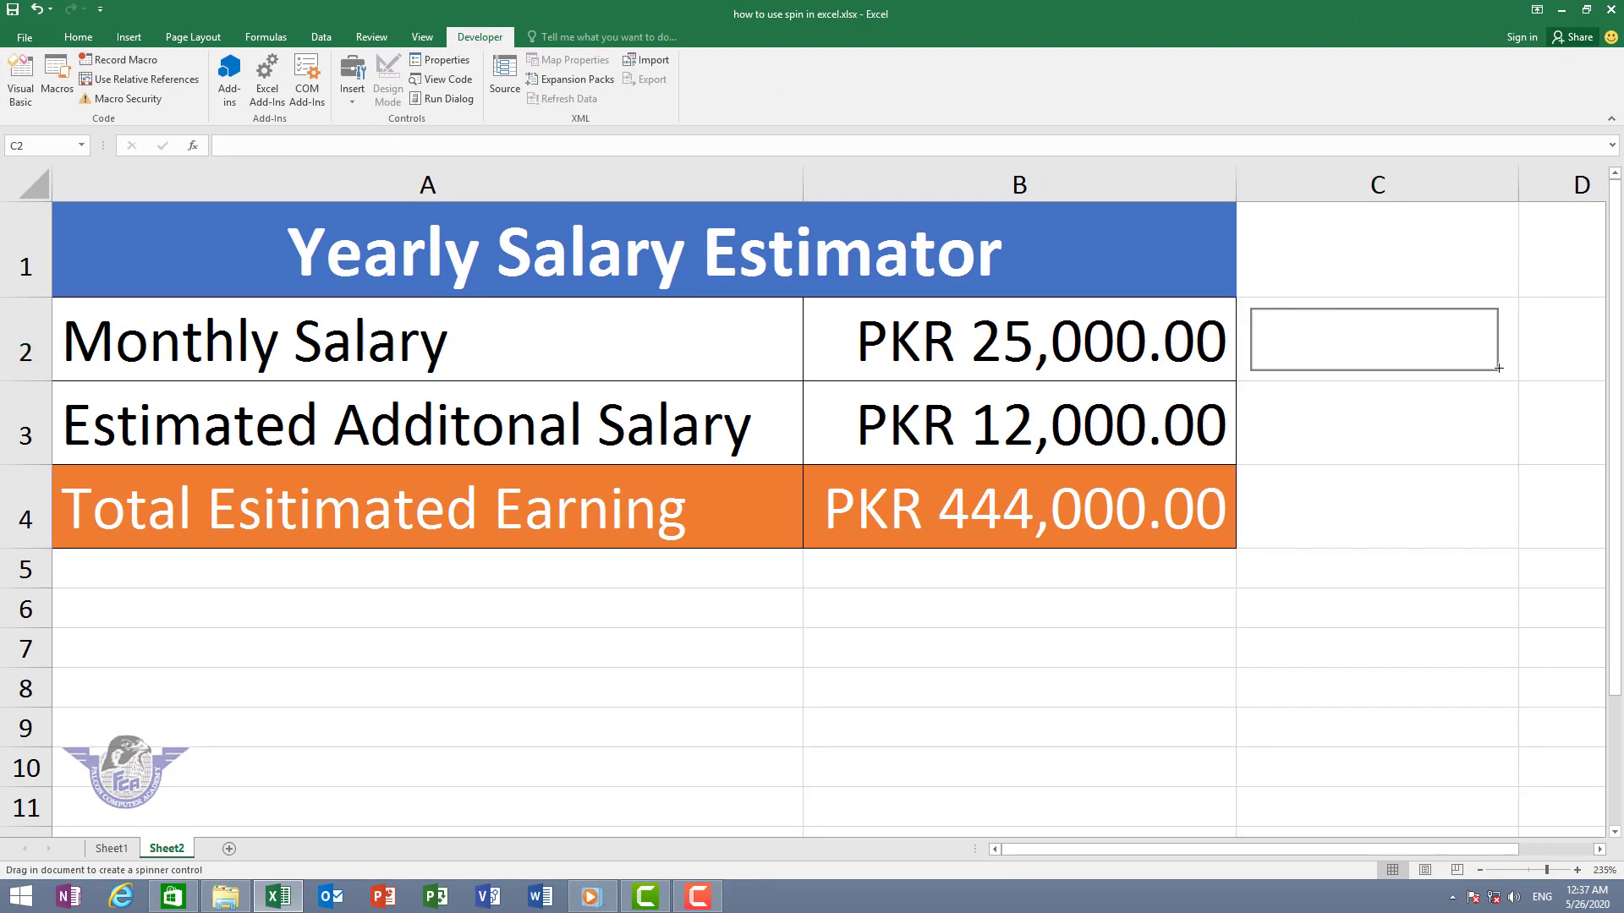
left_click_drag(1497, 368, 1510, 371)
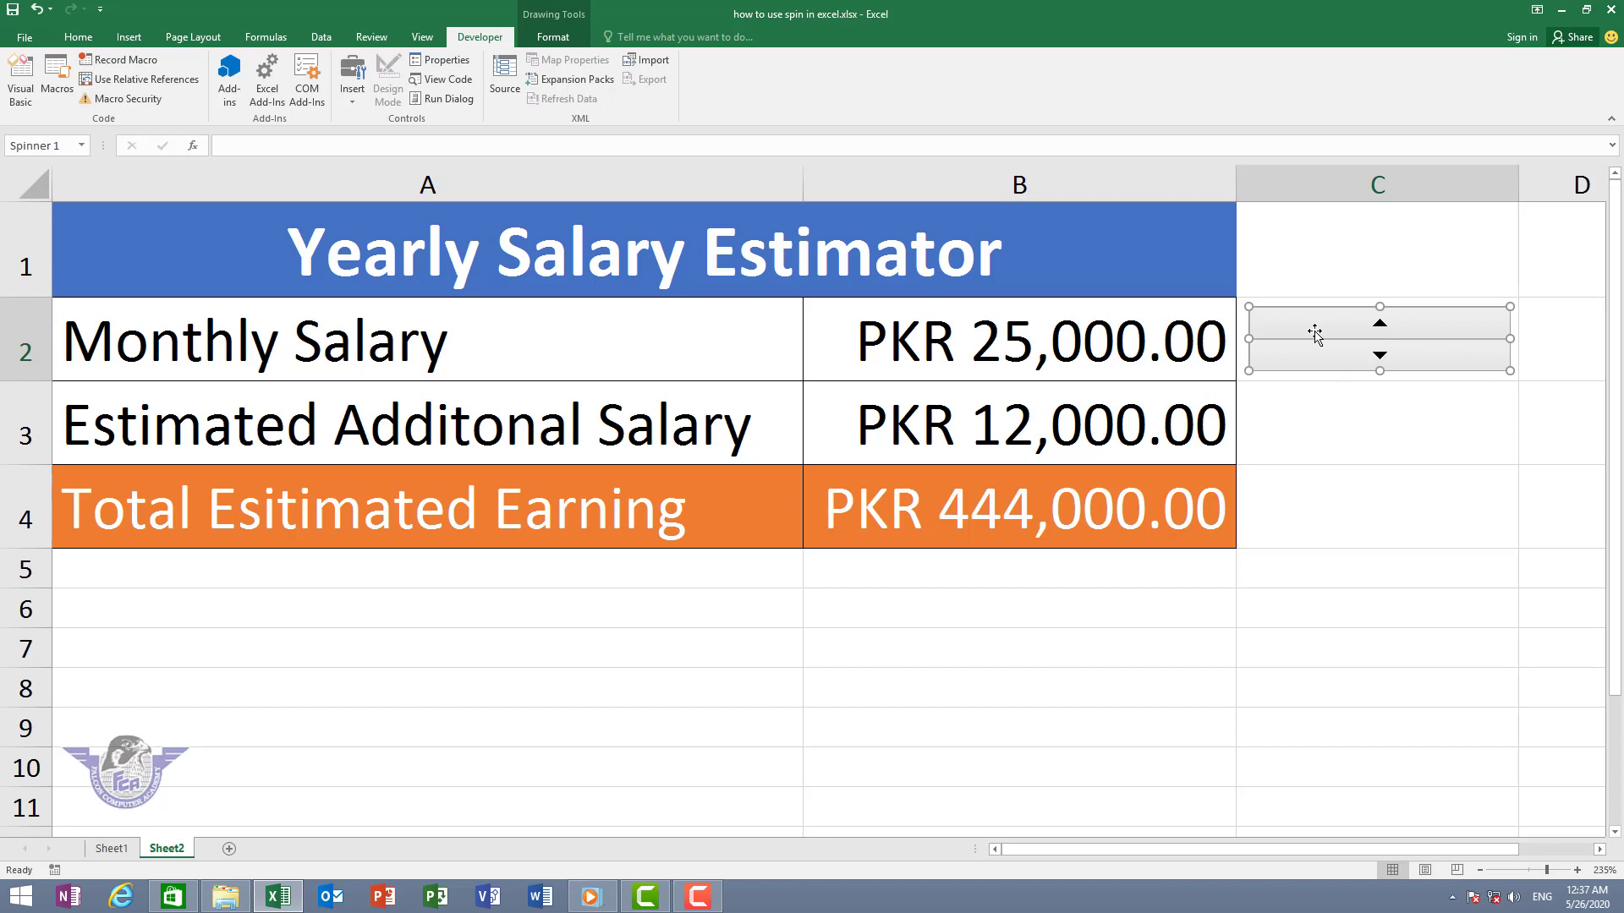
Open Spinner 1's Format Control settings, keeping minimum 0 and maximum 30000.
right_click(1315, 336)
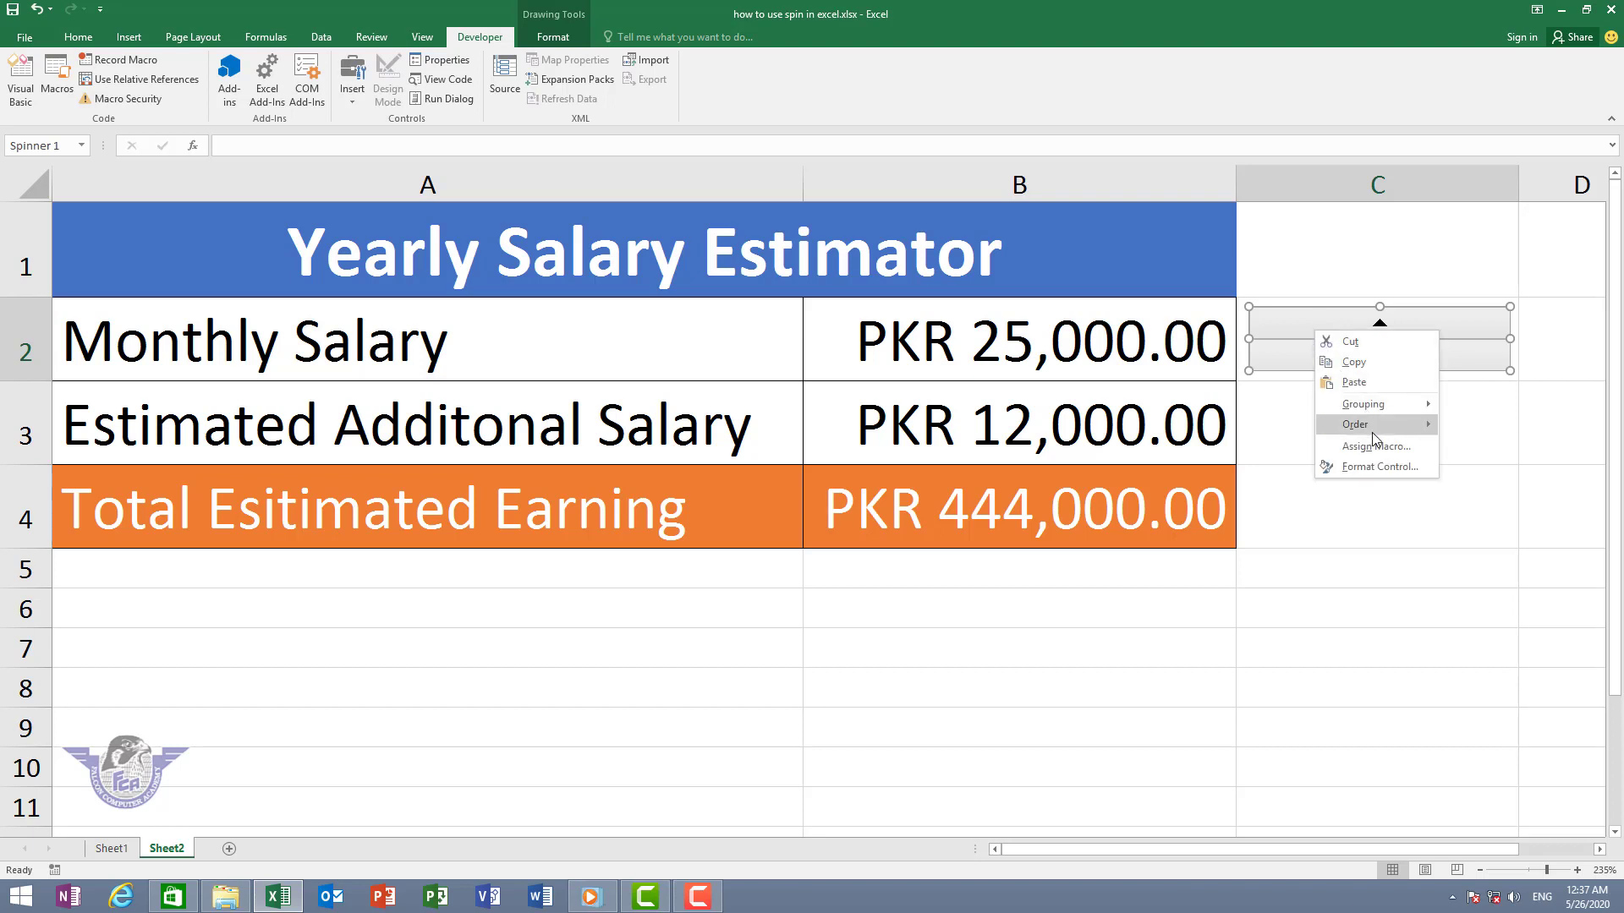
left_click(1379, 468)
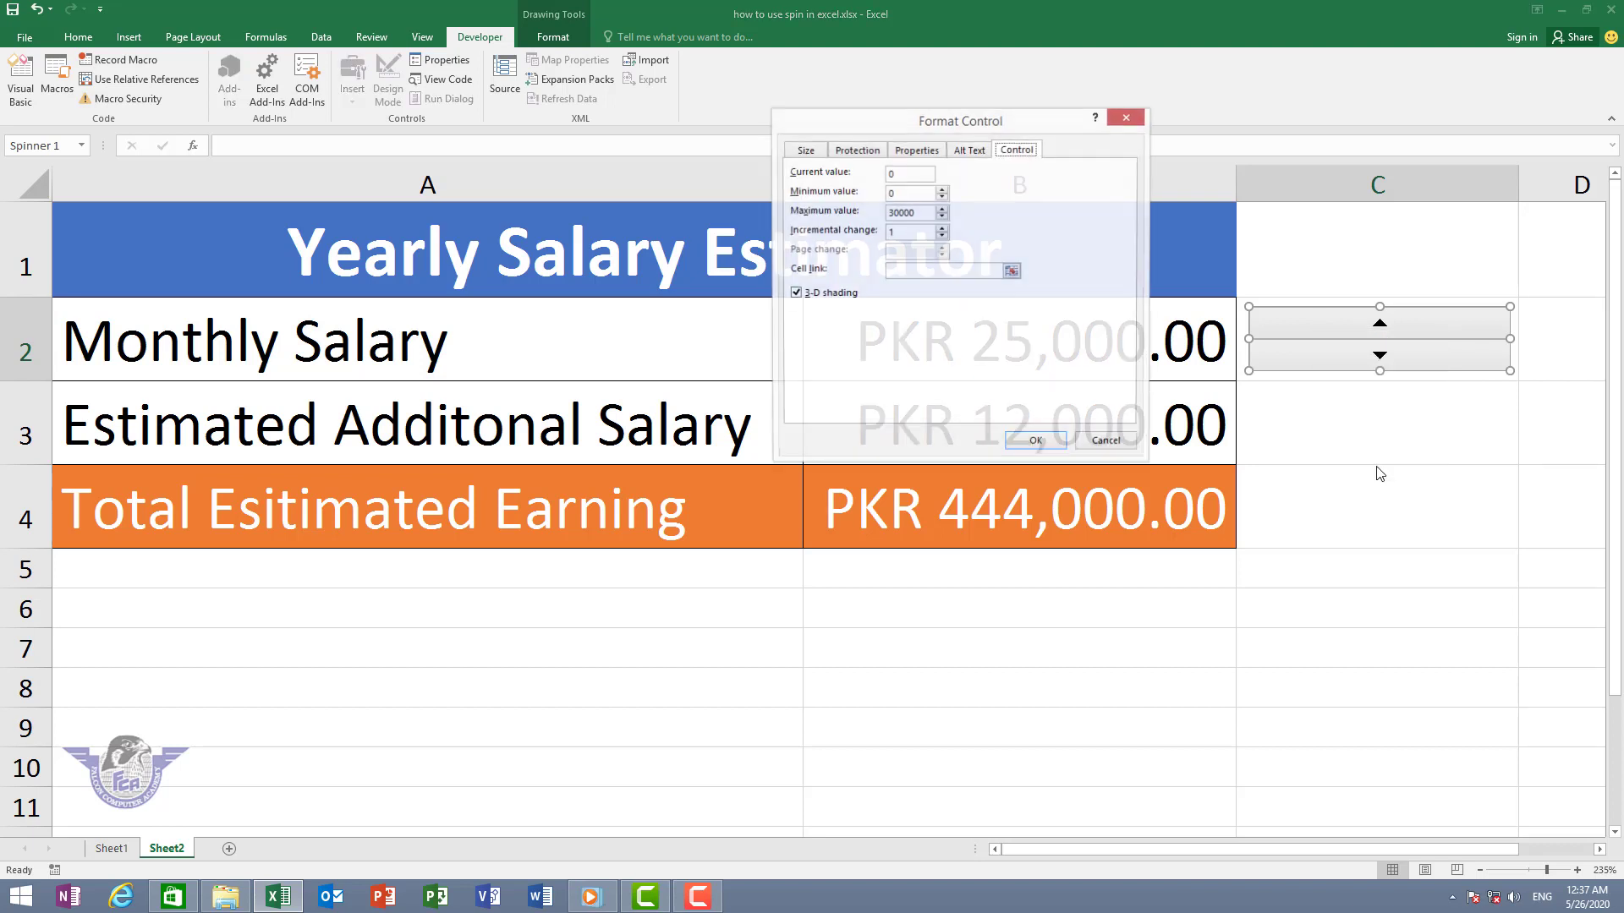
left_click_drag(953, 126, 485, 168)
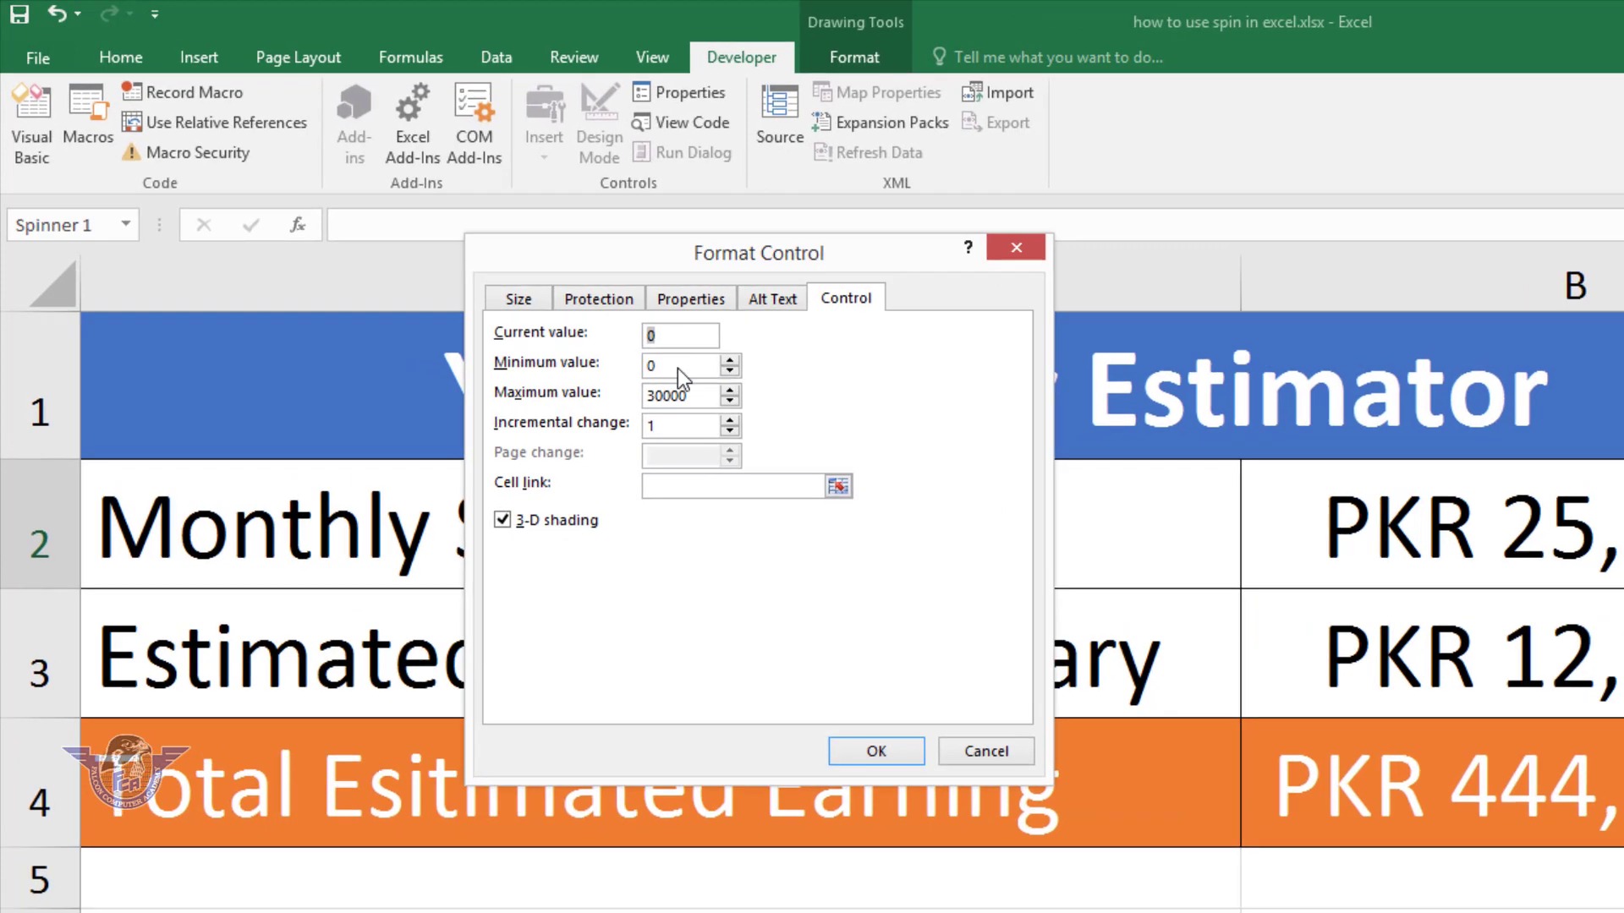
double_click(428, 236)
left_click(729, 392)
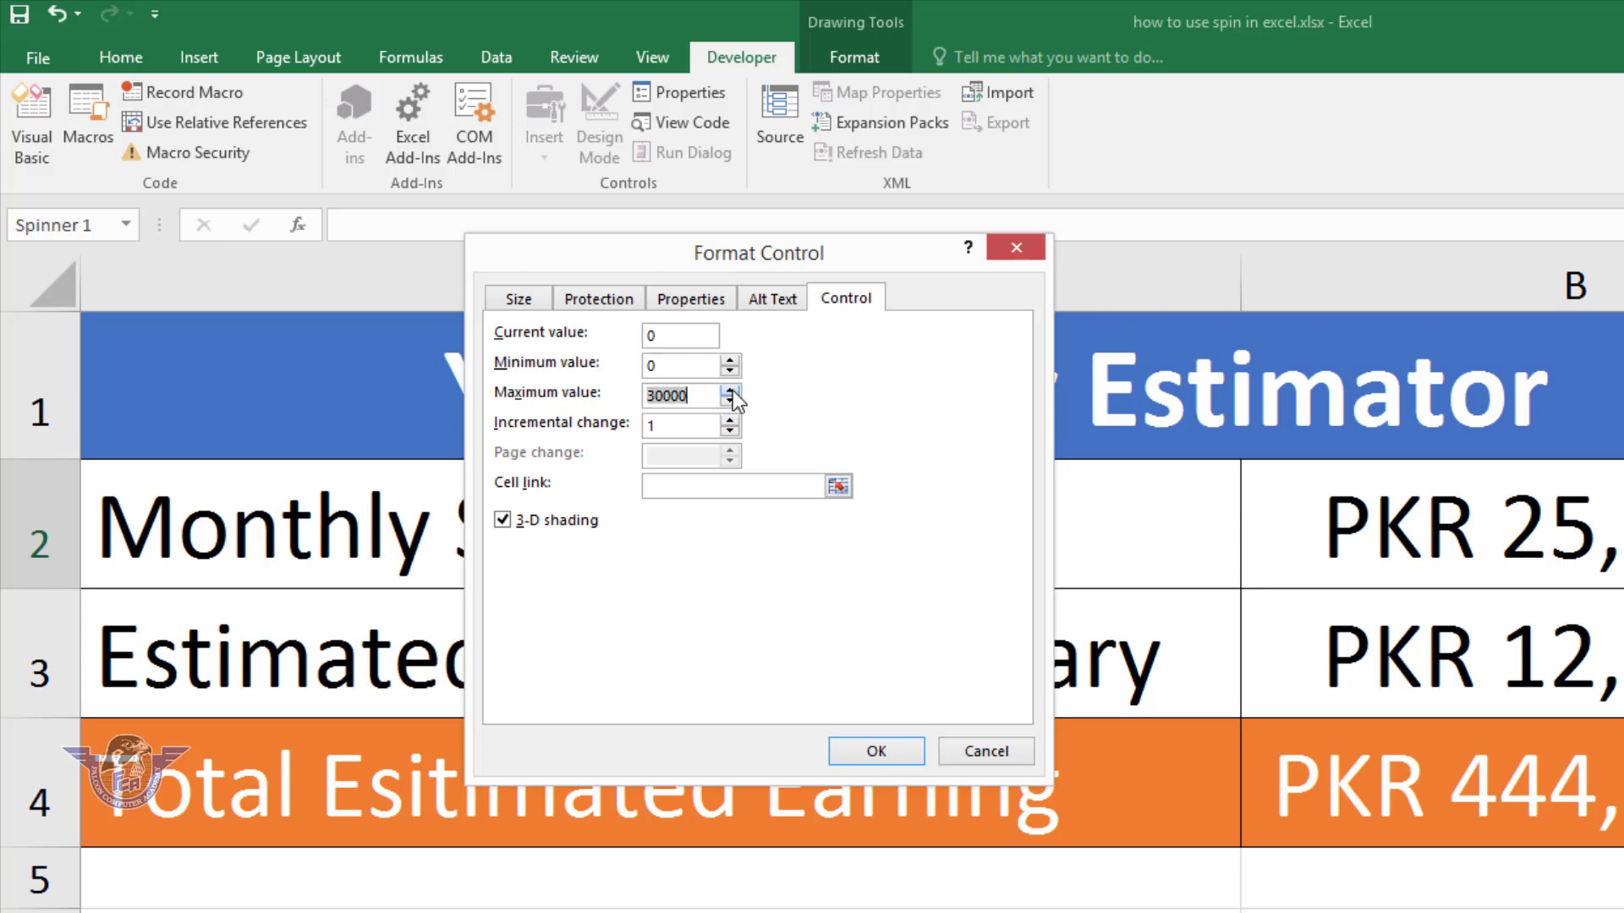
left_click(727, 400)
left_click(728, 400)
left_click(728, 391)
left_click(729, 392)
Set the incremental change to 1000, link the spinner to $B$2, and confirm.
left_click(651, 425)
type("1")
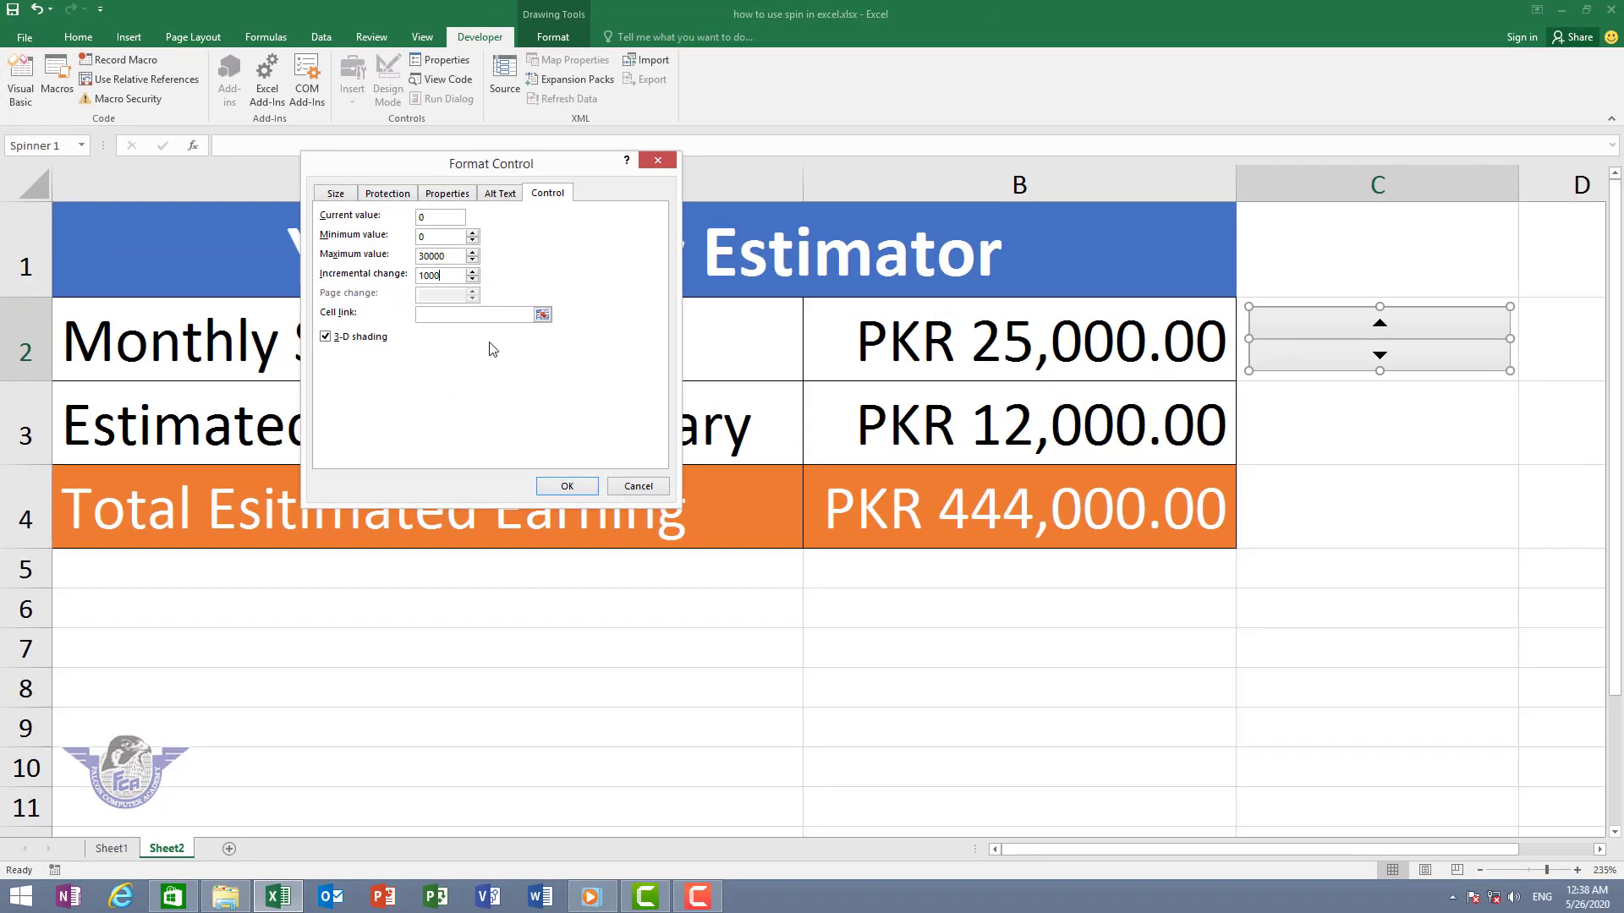
left_click(470, 315)
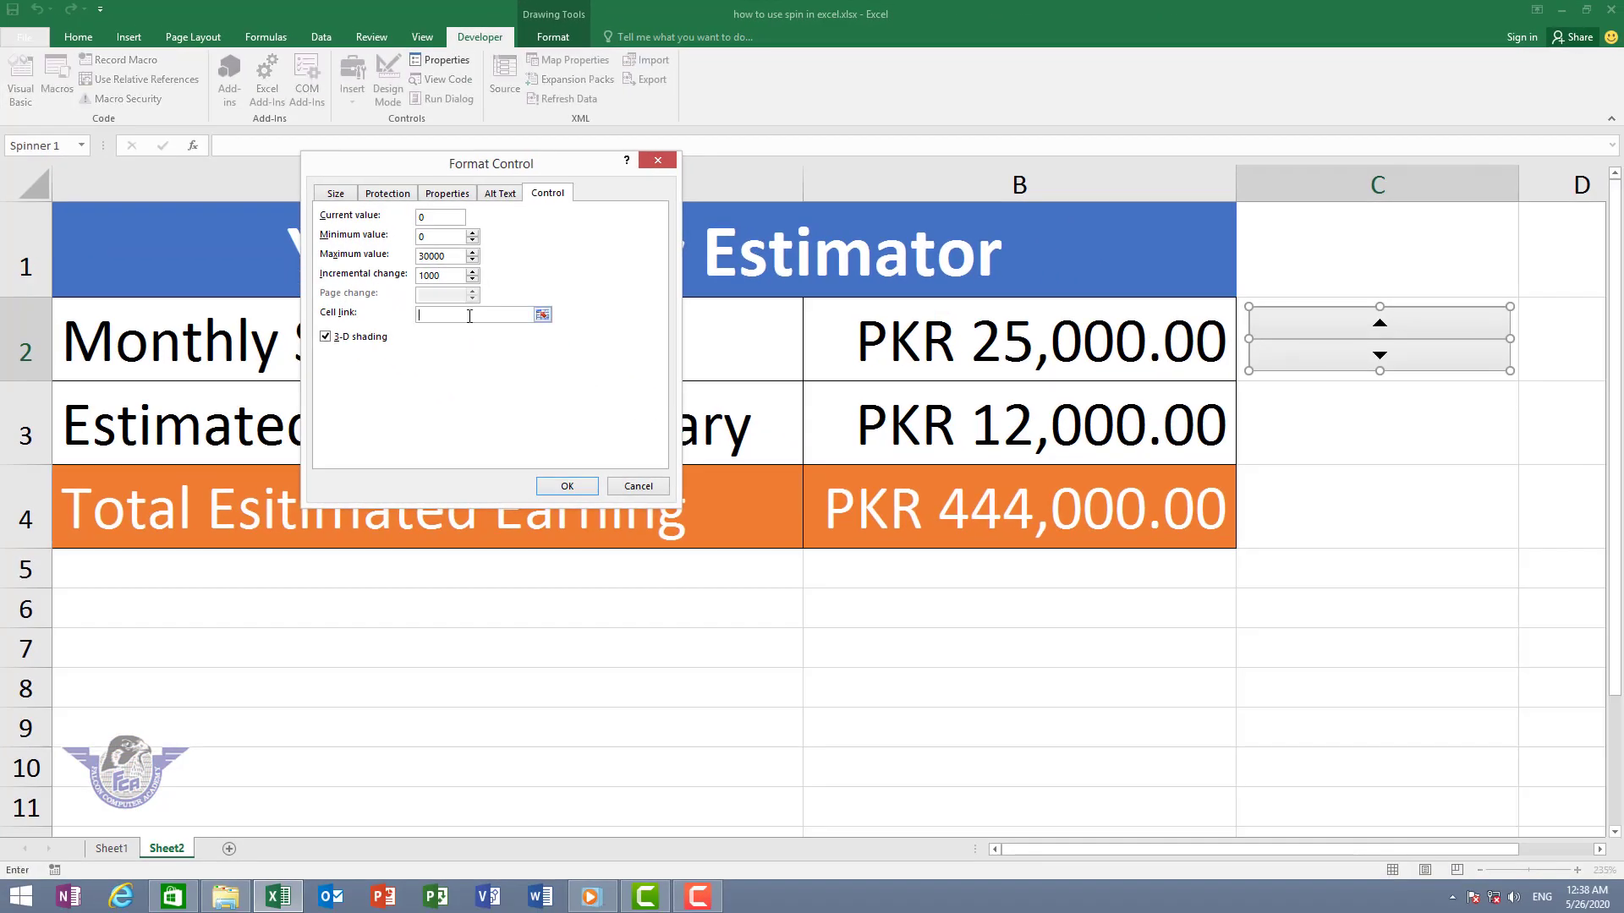
left_click(1059, 347)
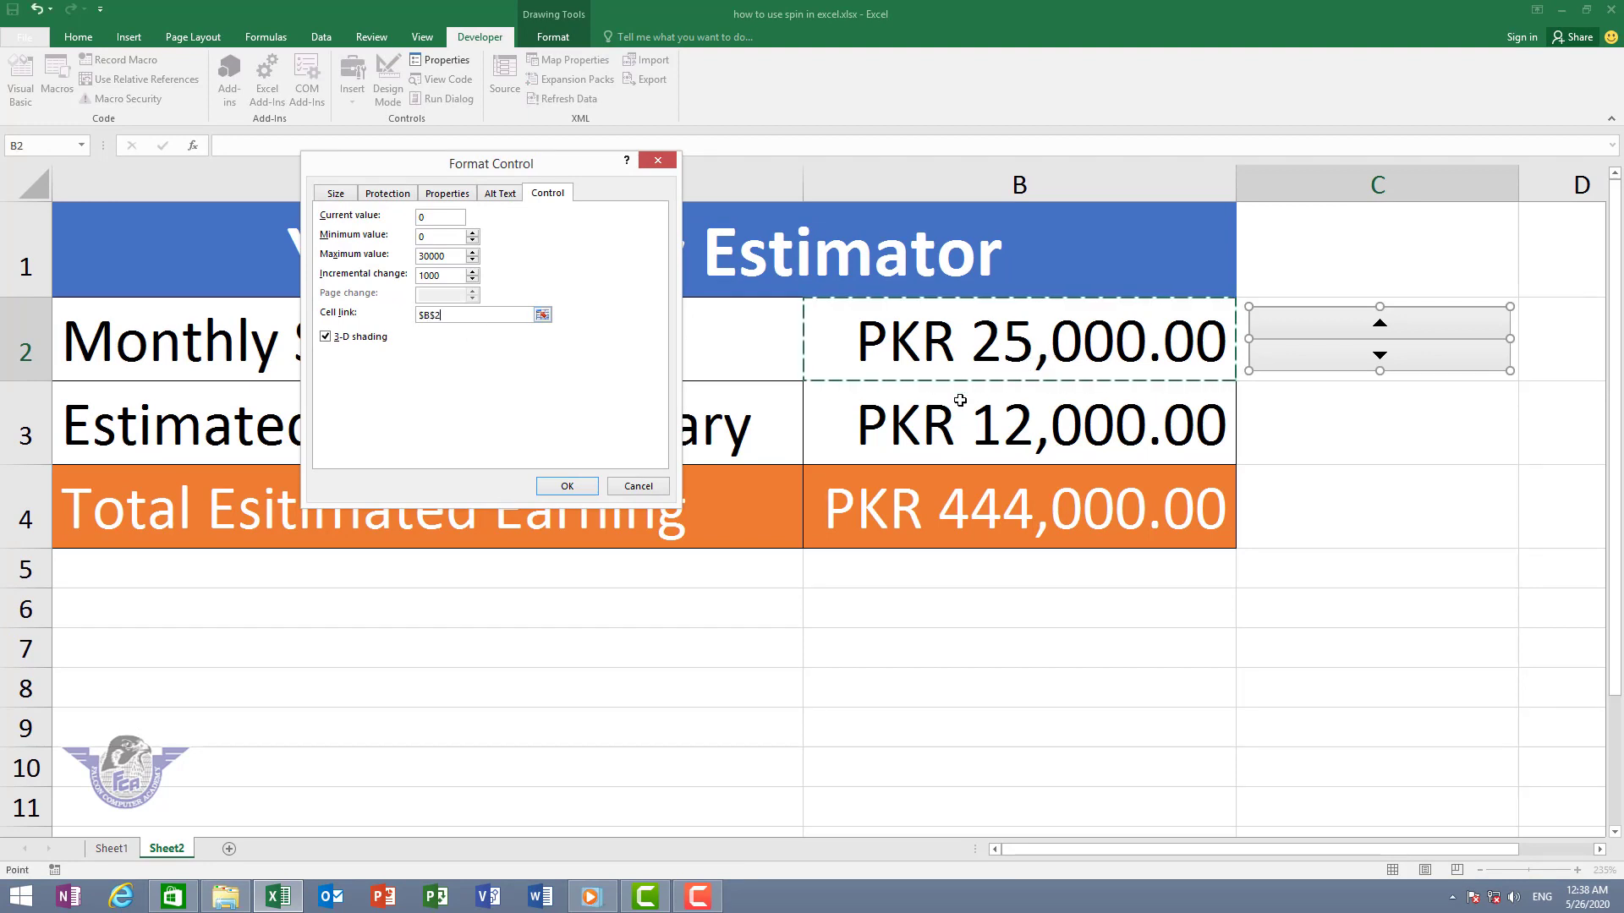
left_click(569, 486)
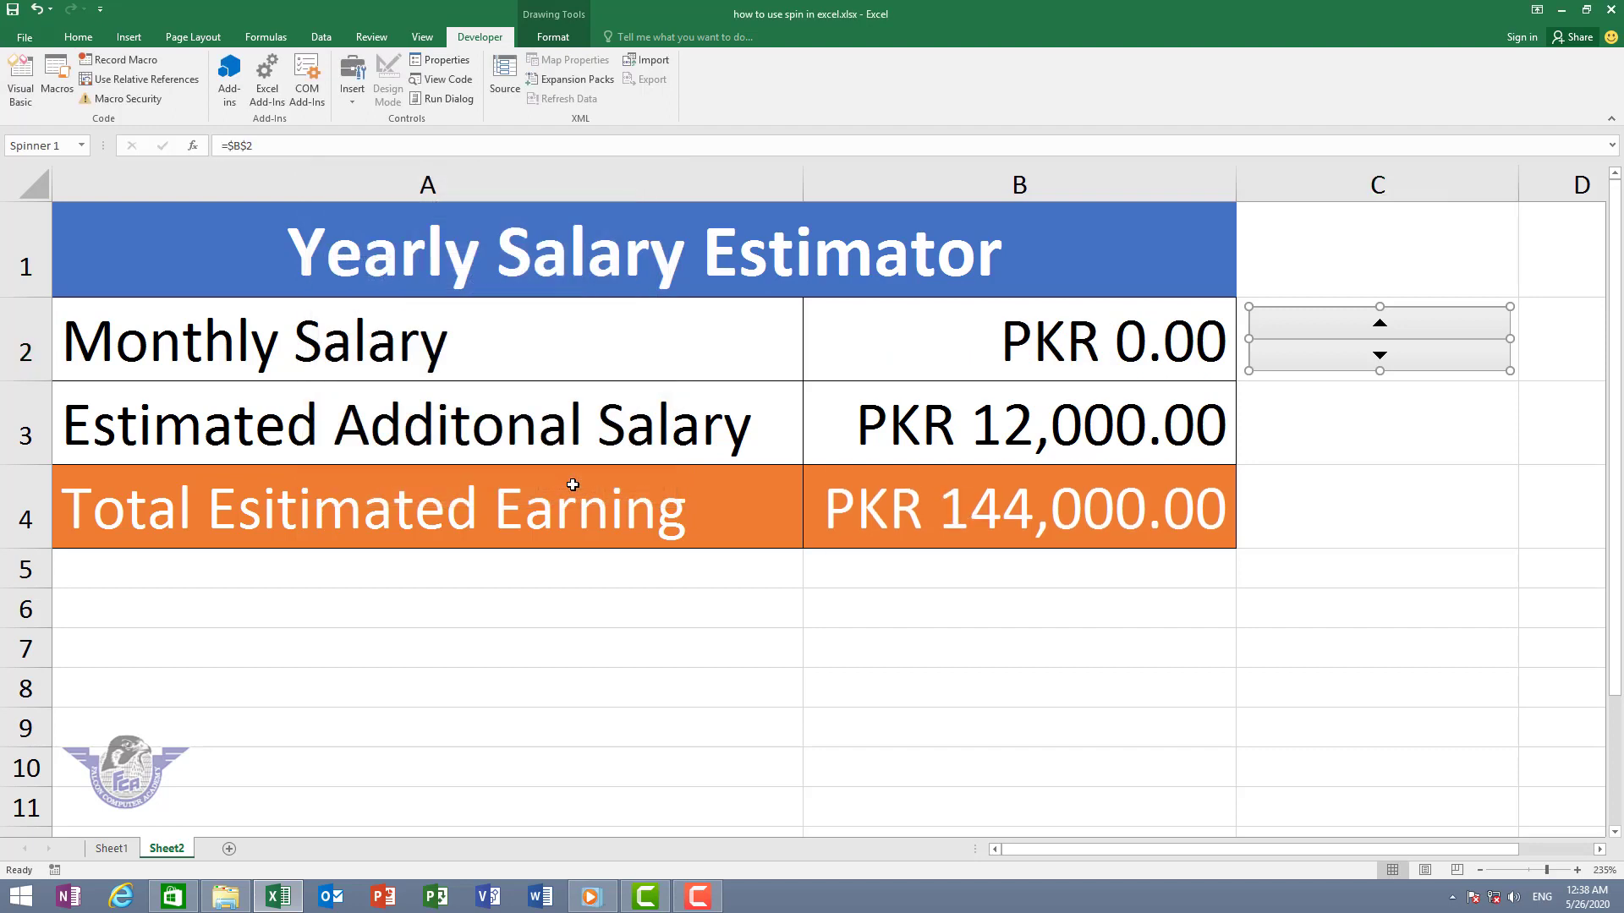
Step the Monthly Salary up in 1,000 increments with Spinner 1.
left_click(1089, 354)
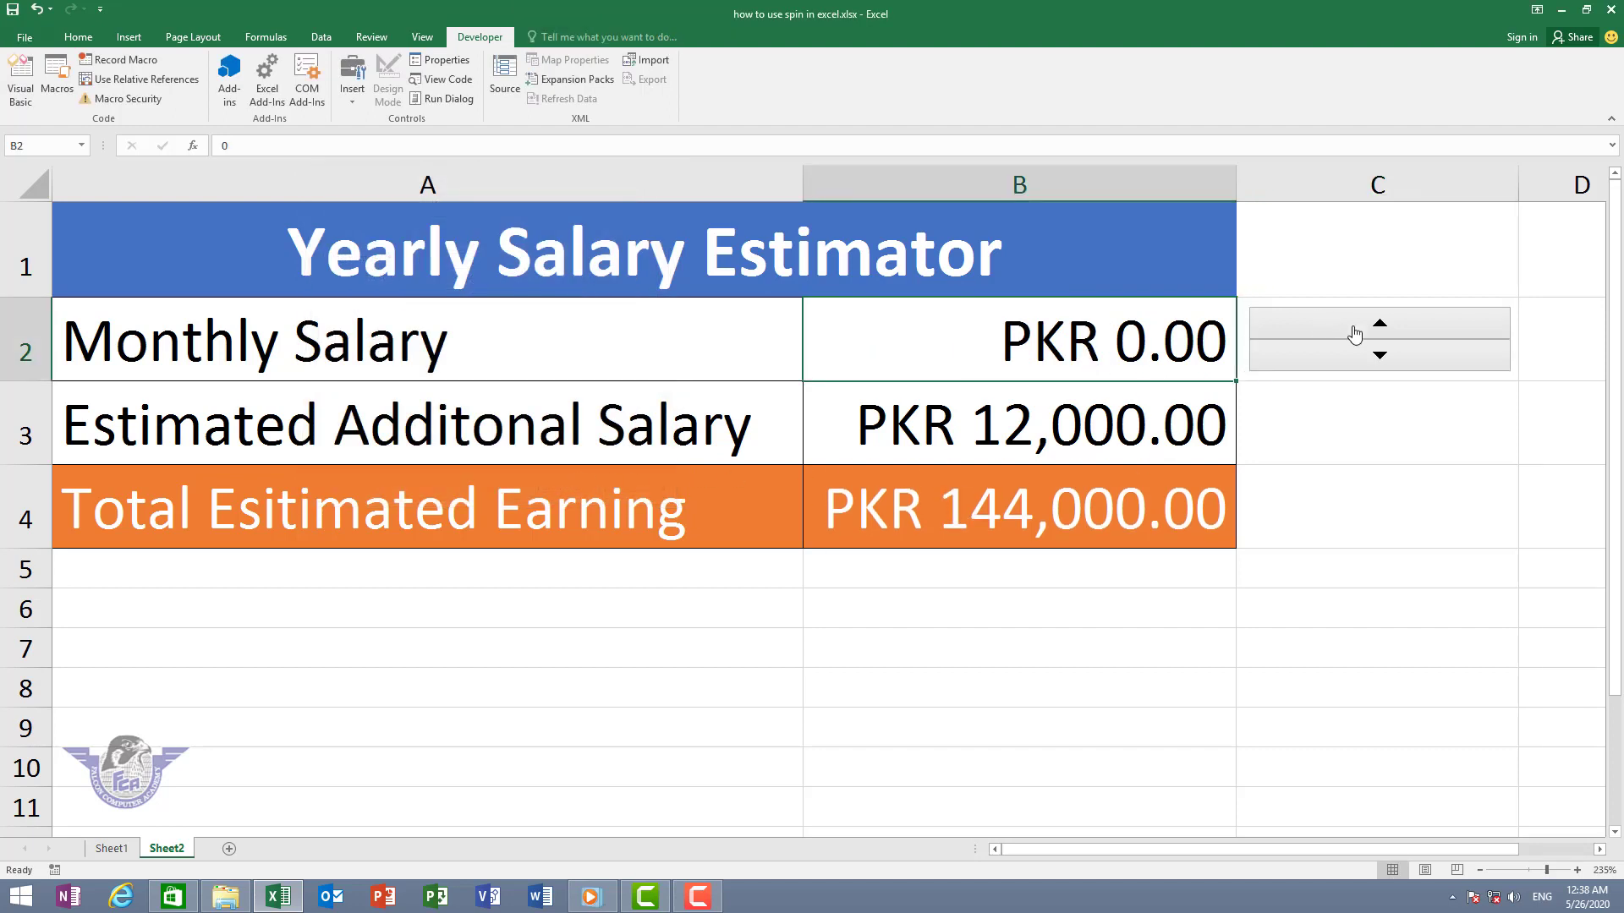
left_click(1353, 331)
left_click(1352, 331)
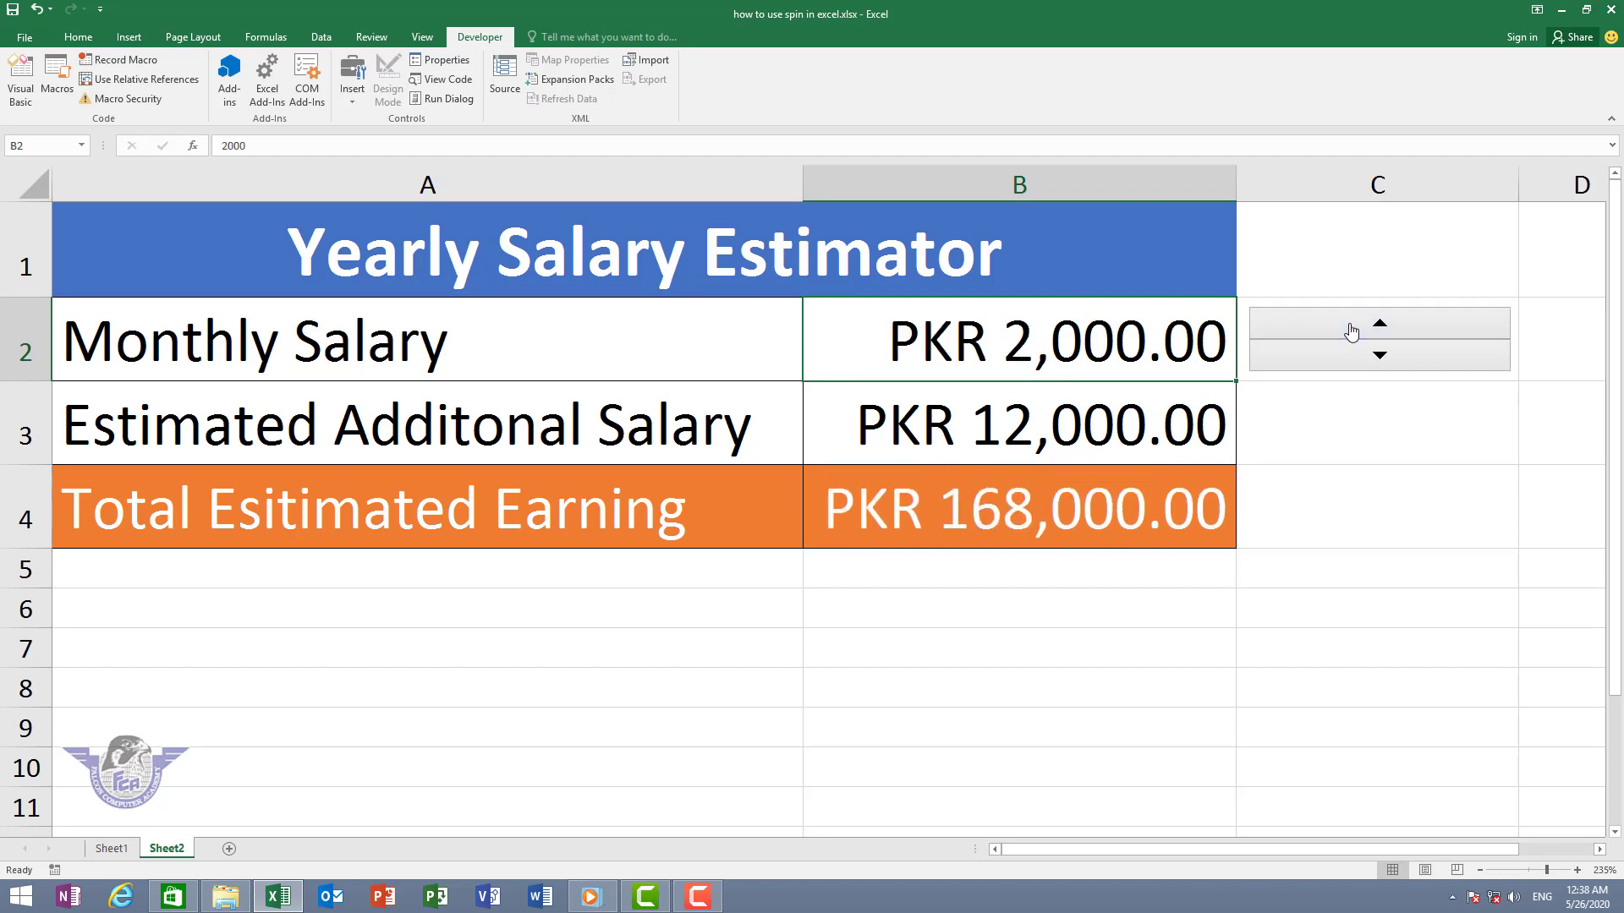
left_click(1351, 332)
left_click(1351, 332)
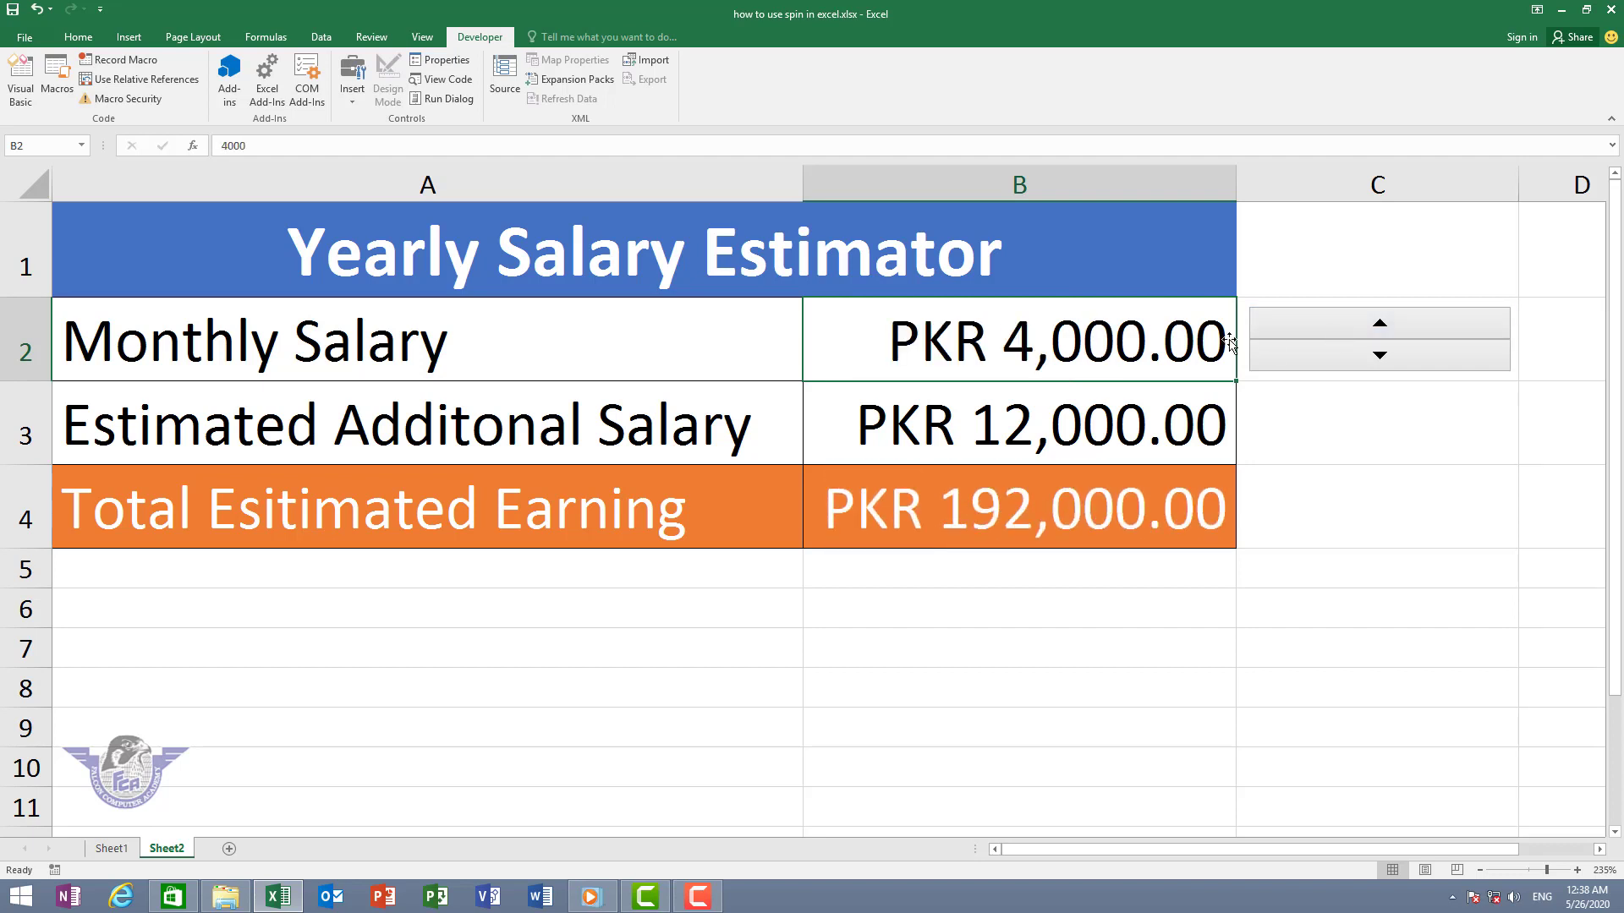
left_click(1306, 328)
left_click(1305, 328)
double_click(1302, 328)
triple_click(1298, 328)
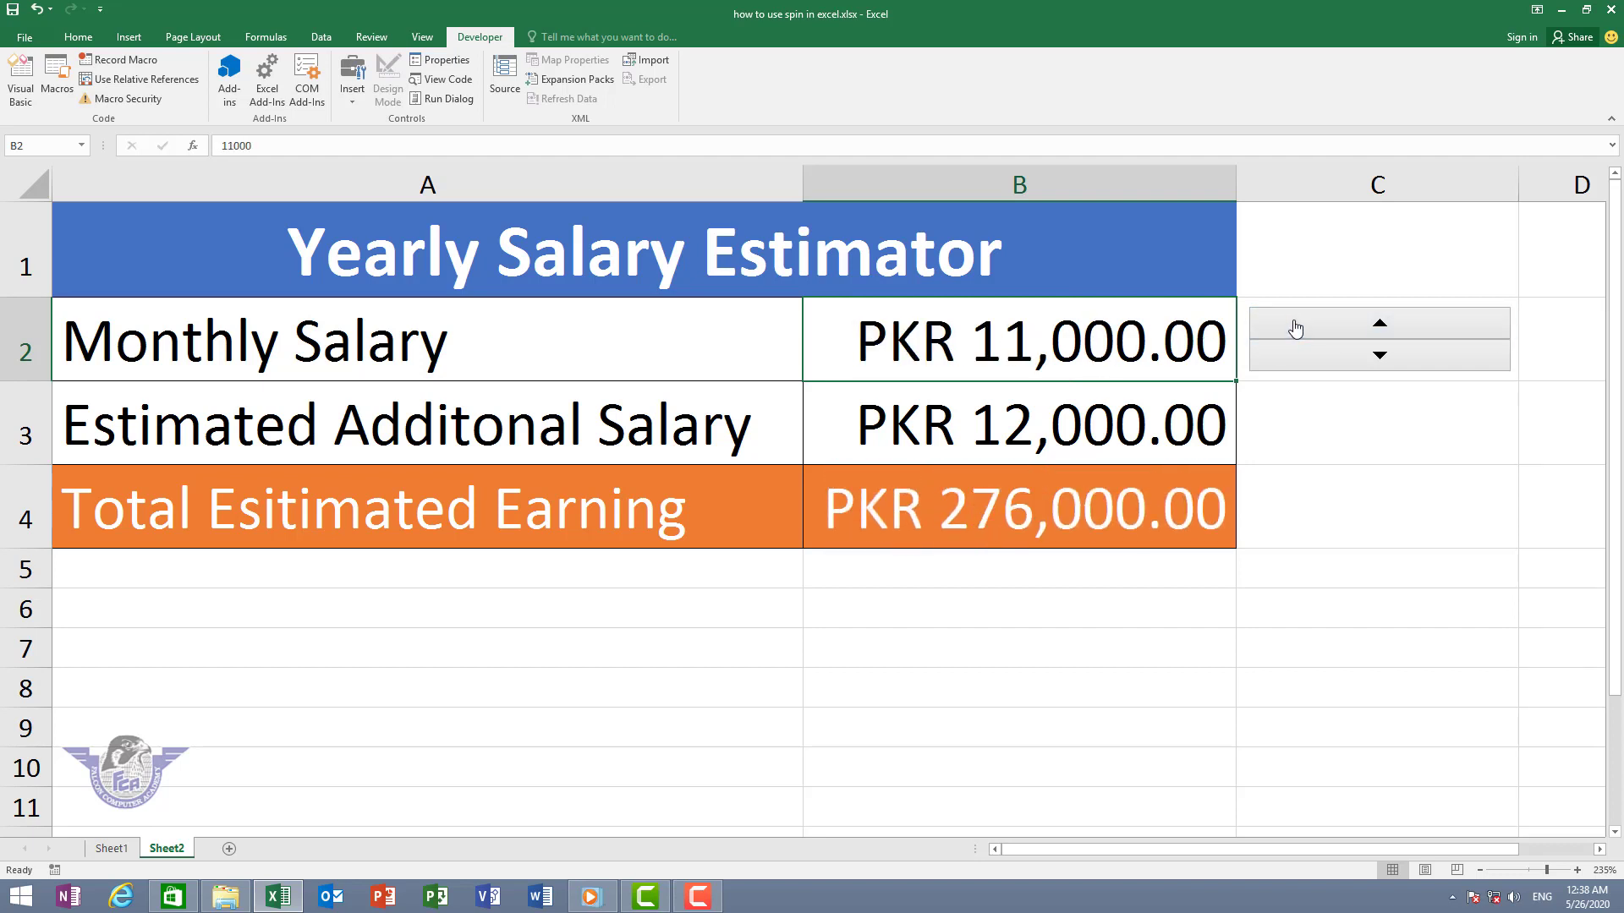
triple_click(1294, 328)
double_click(1294, 328)
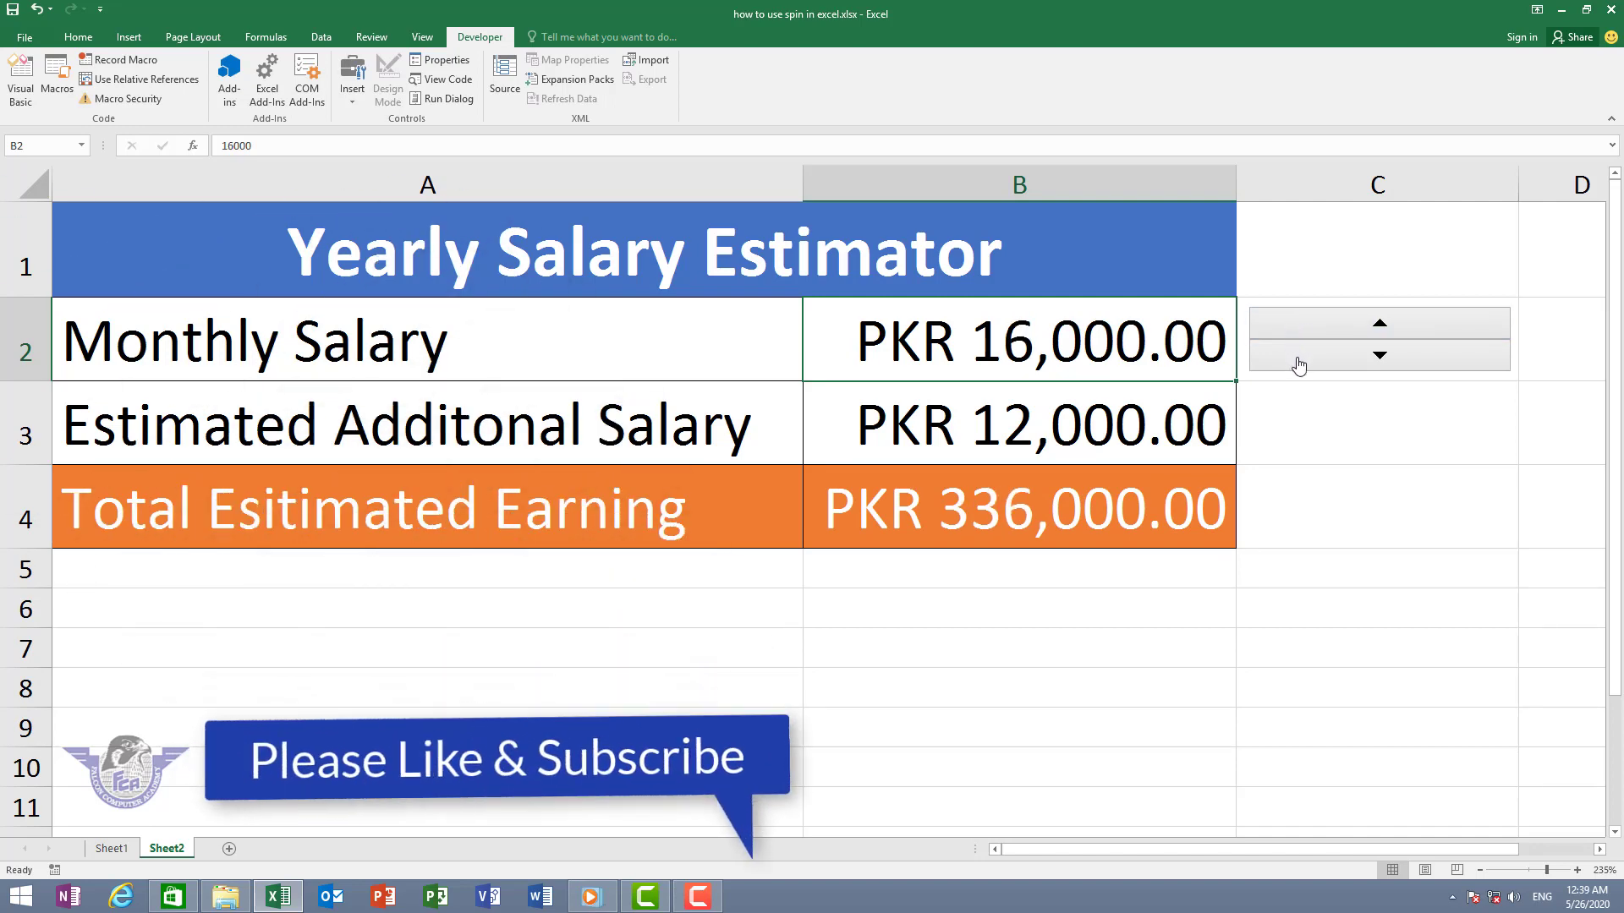
left_click(1298, 360)
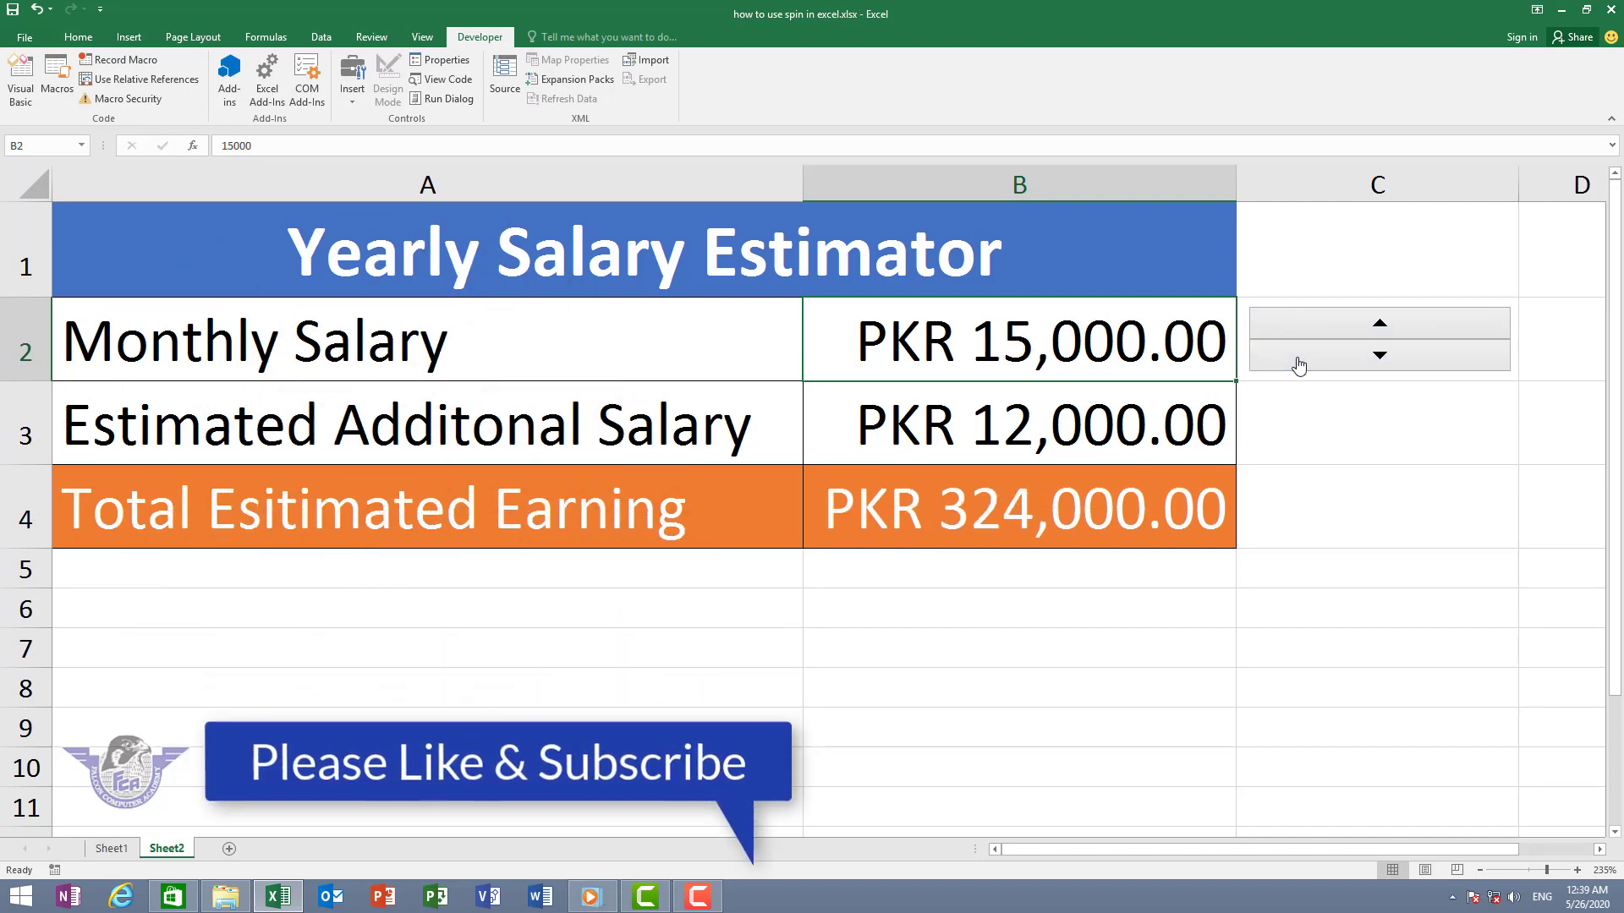
Push Monthly Salary to its PKR 30,000.00 cap and confirm it won't exceed it.
triple_click(1338, 330)
triple_click(1339, 329)
triple_click(1339, 329)
triple_click(1339, 330)
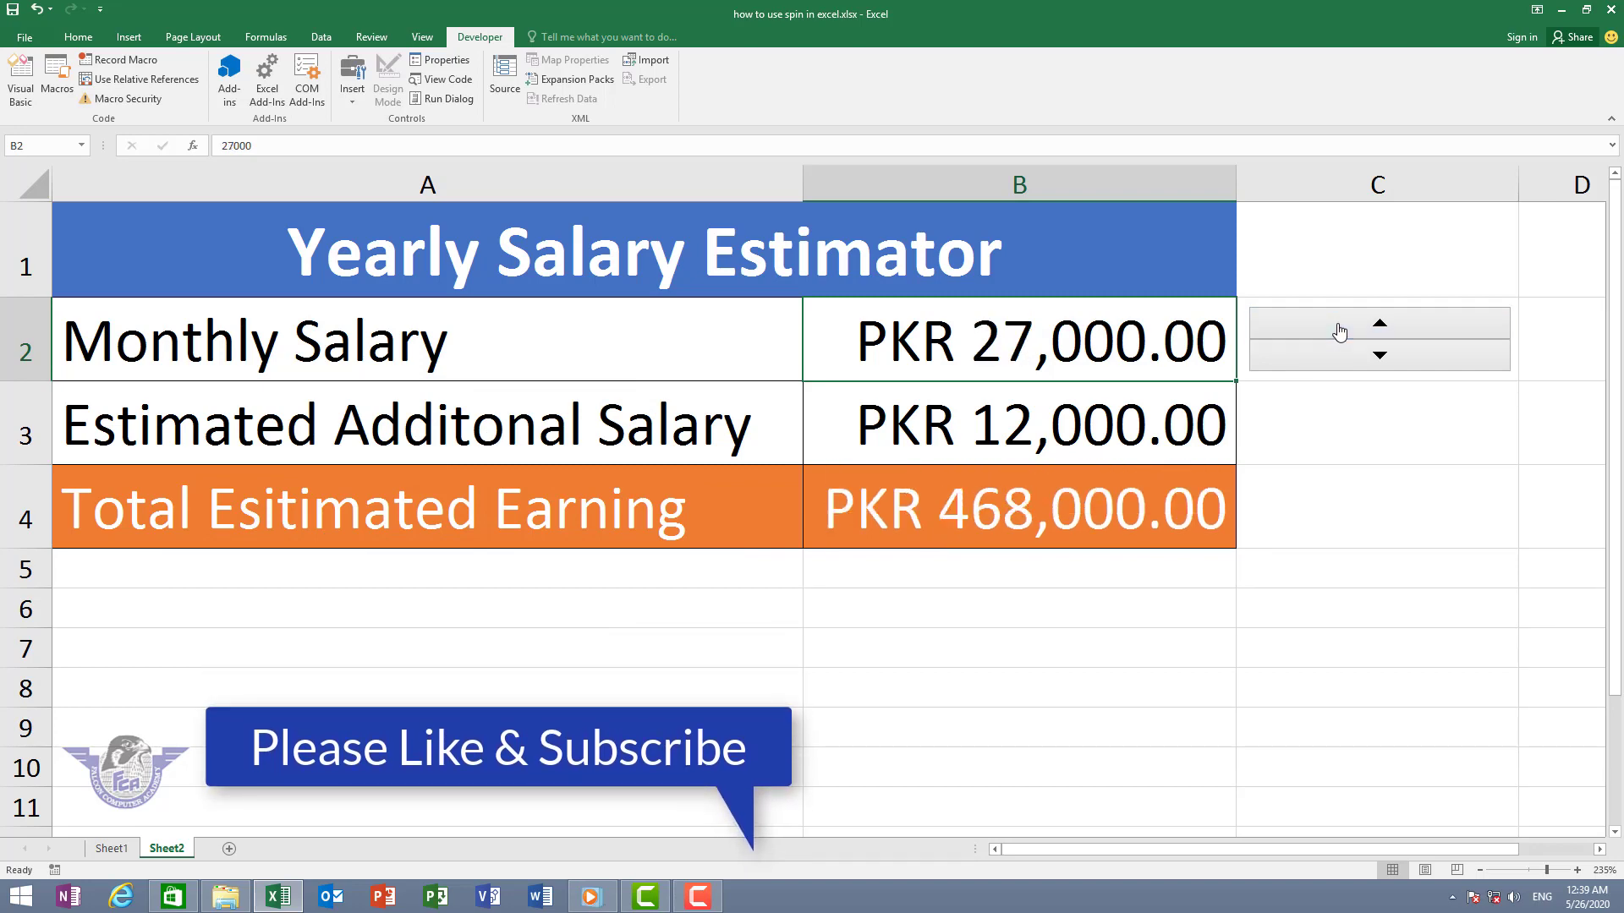
triple_click(1338, 330)
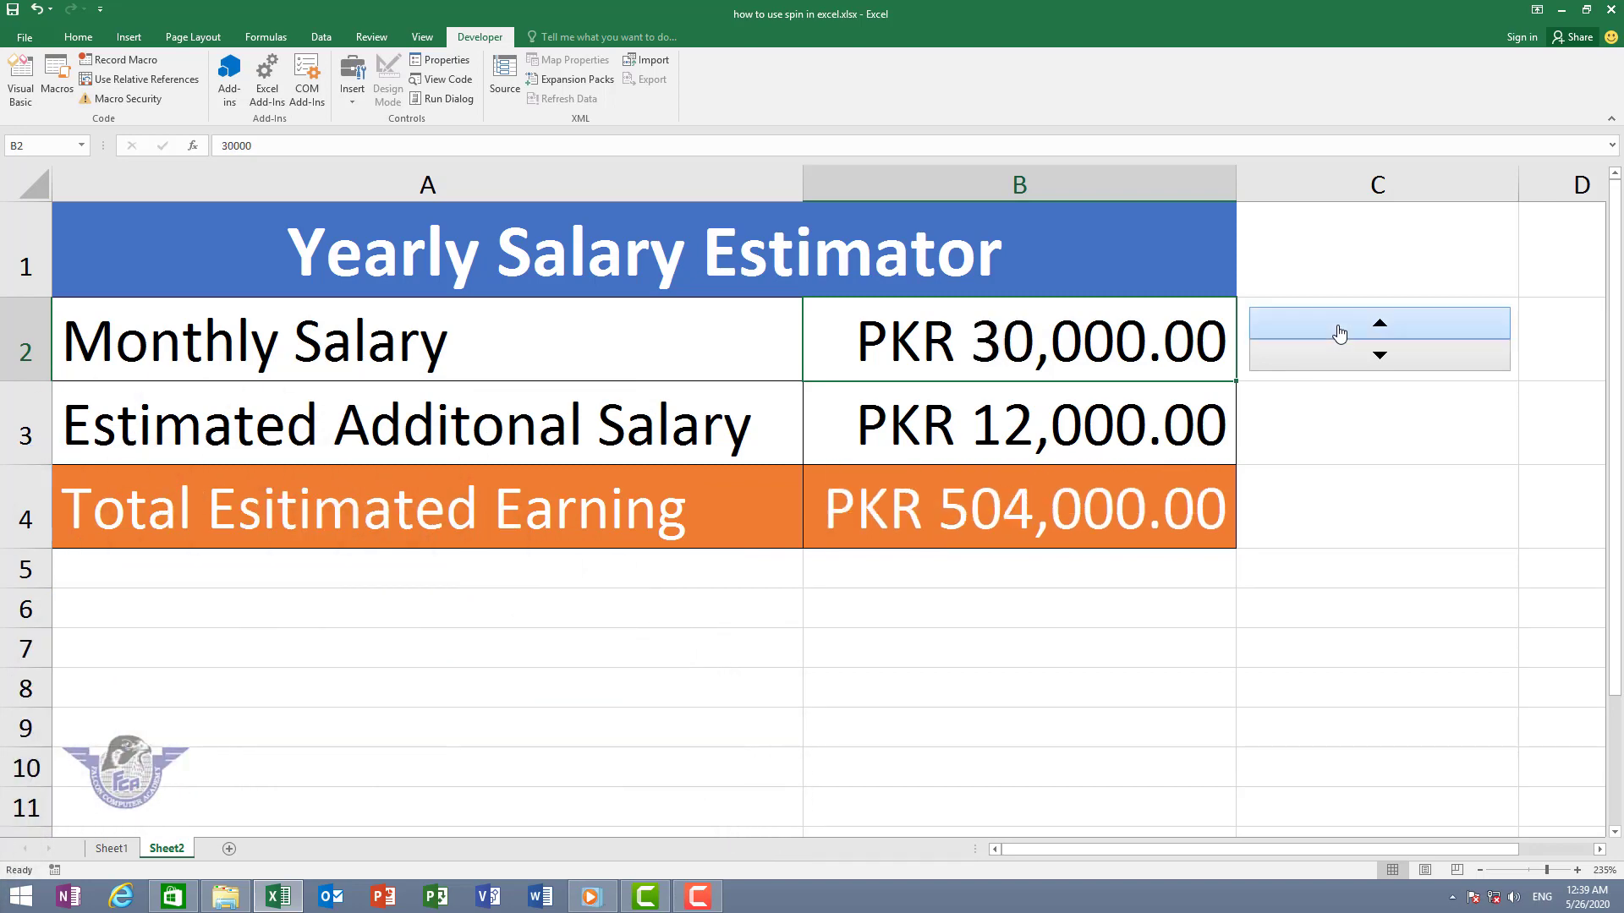
left_click(1338, 330)
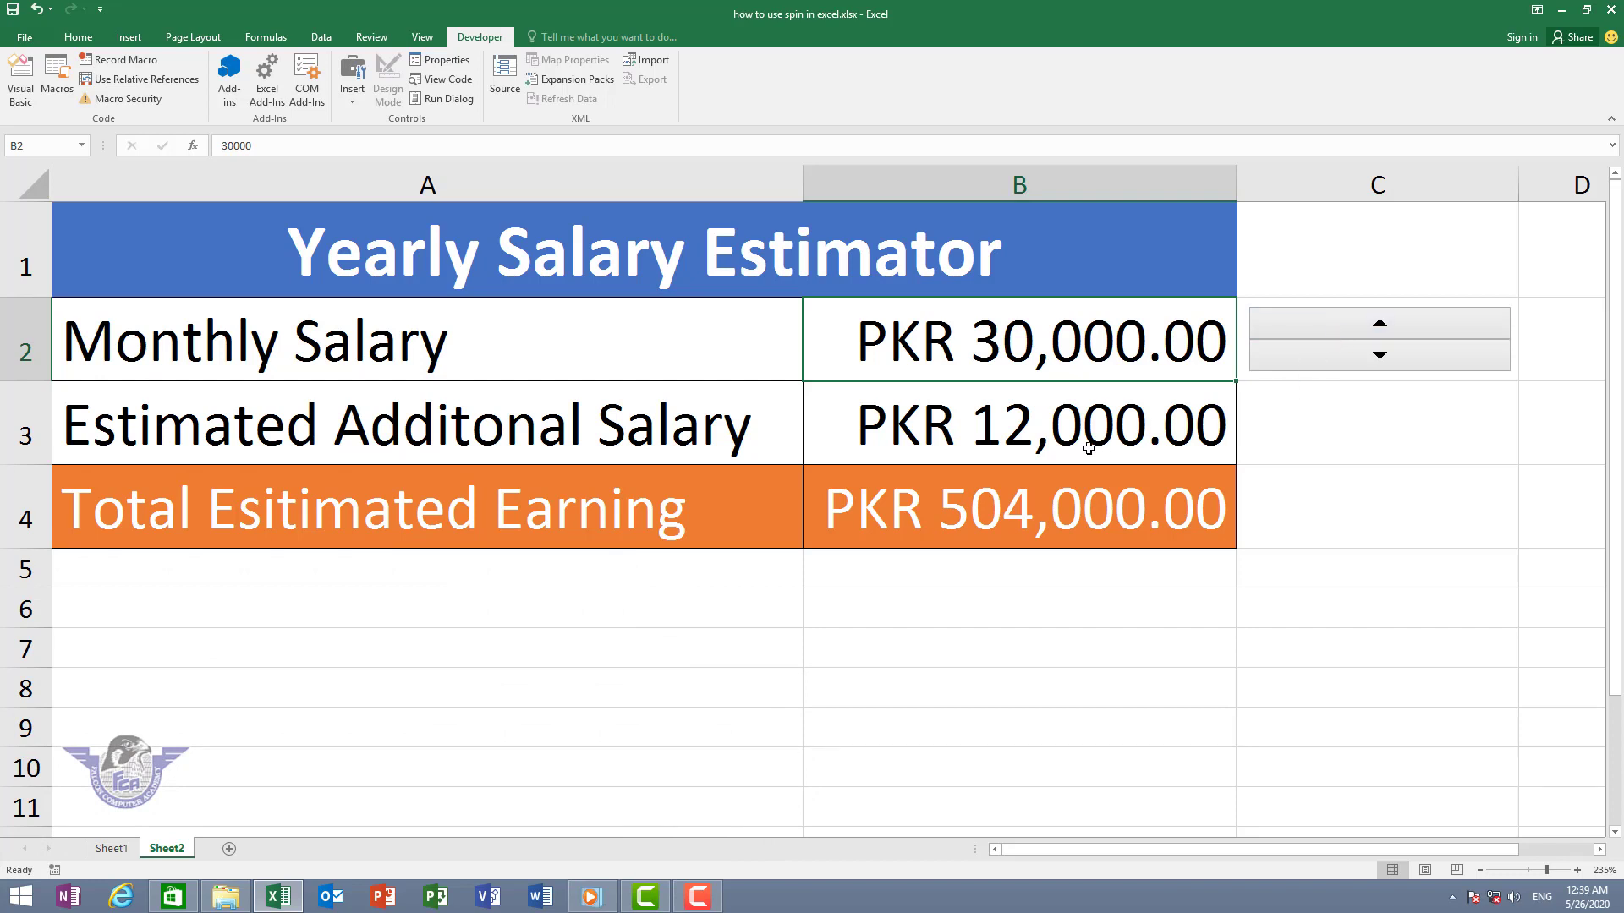
left_click(1019, 446)
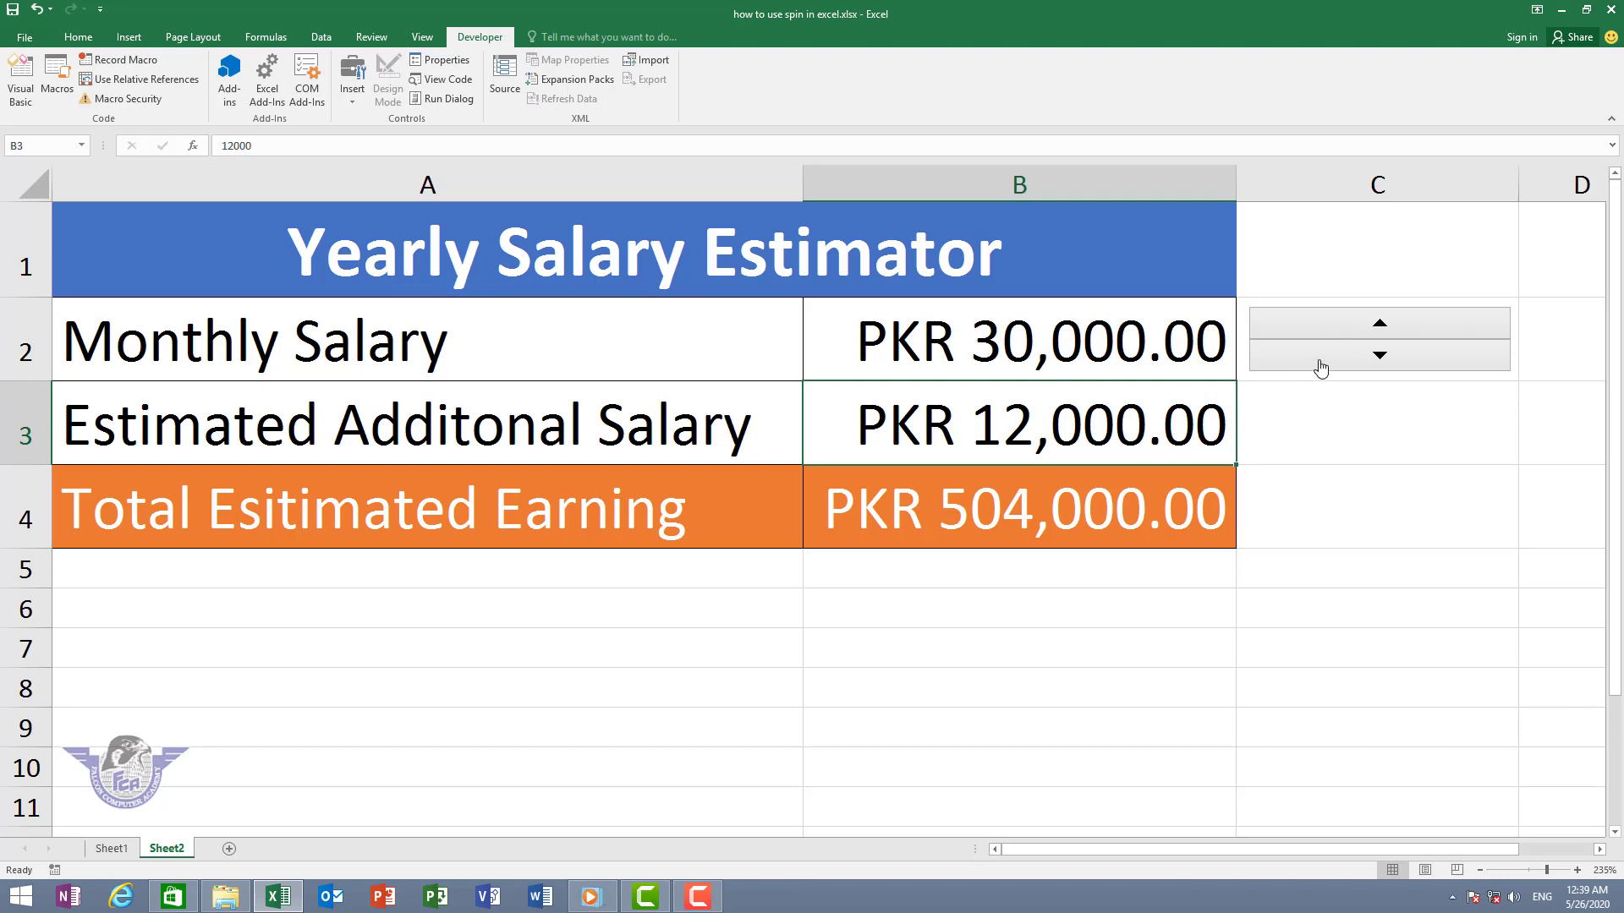
Draw Spinner 2 inside C3 and delete the Additional Salary value in B3.
left_click(1307, 429)
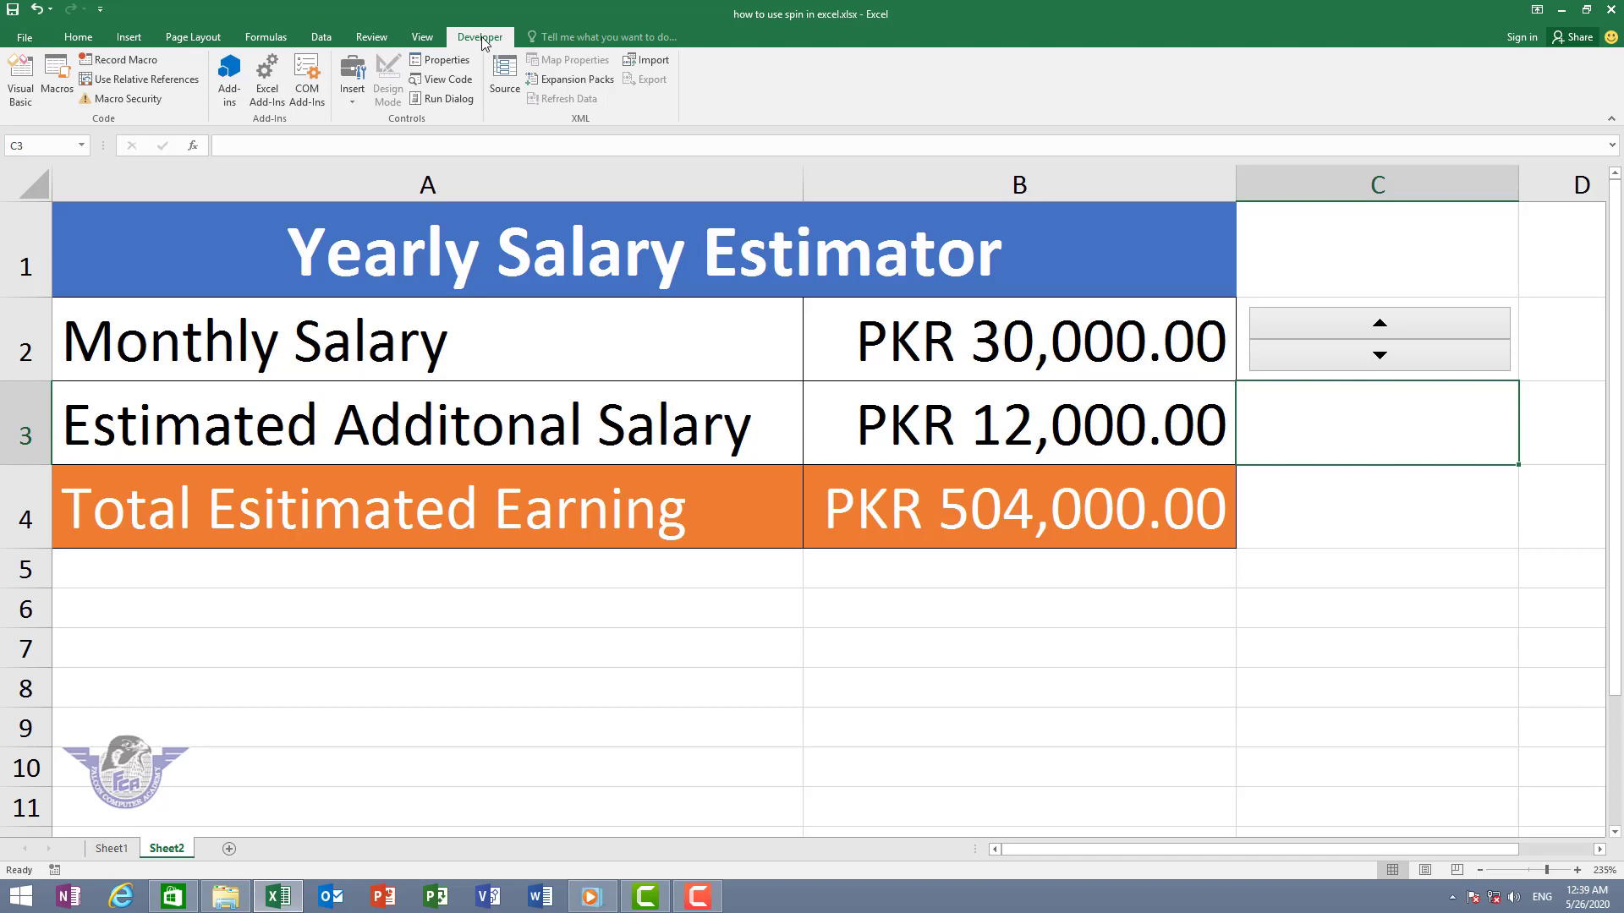
left_click(351, 93)
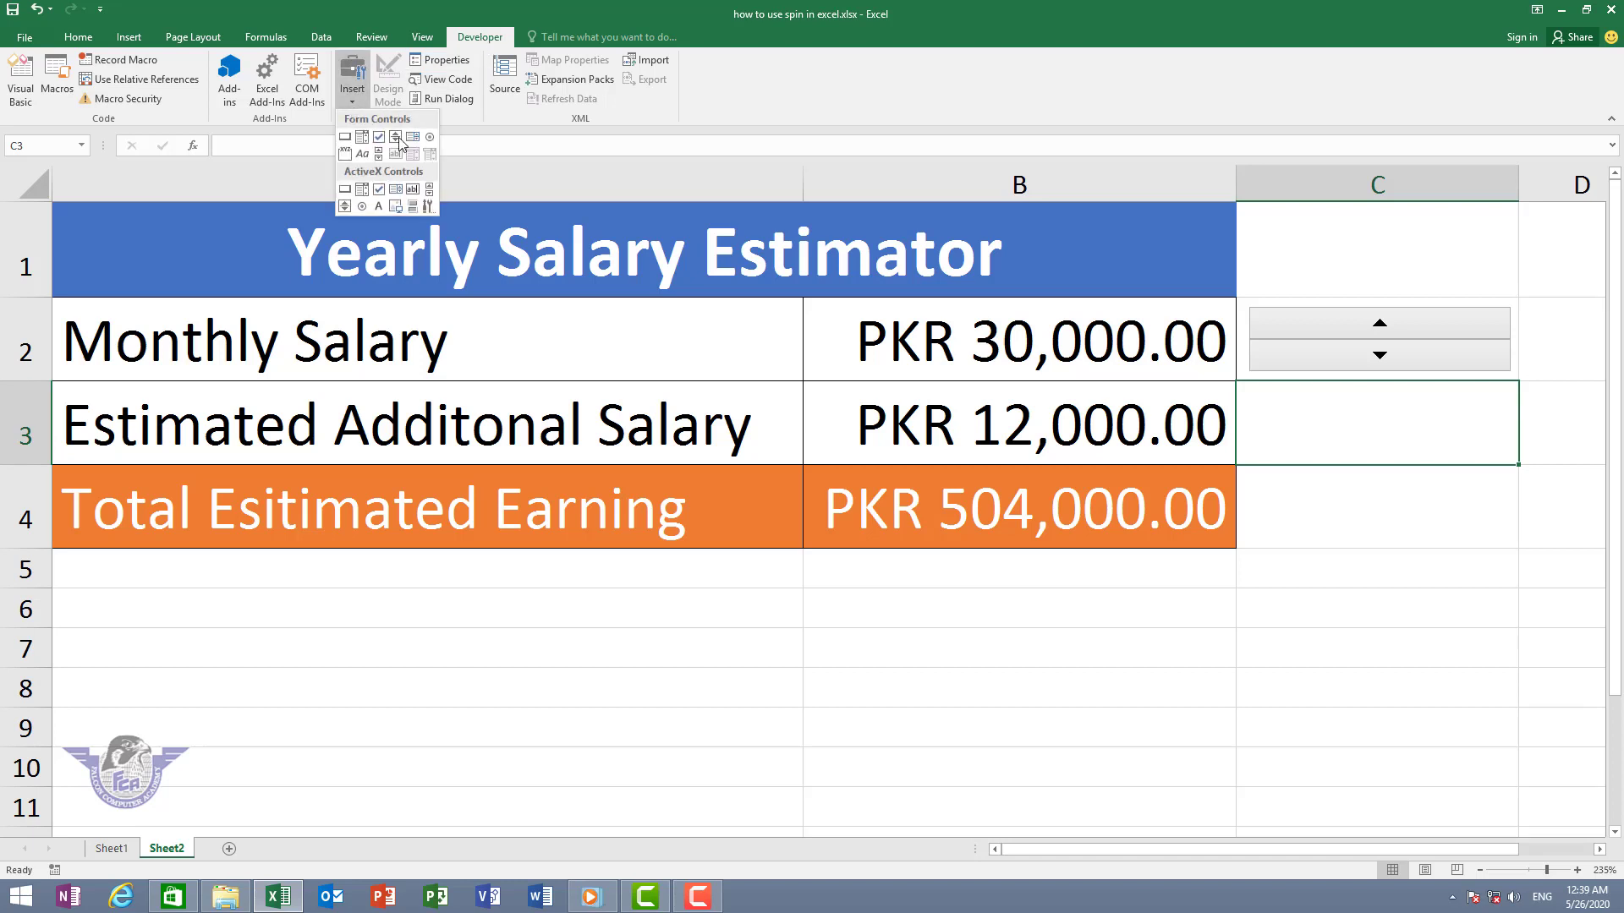
left_click(396, 138)
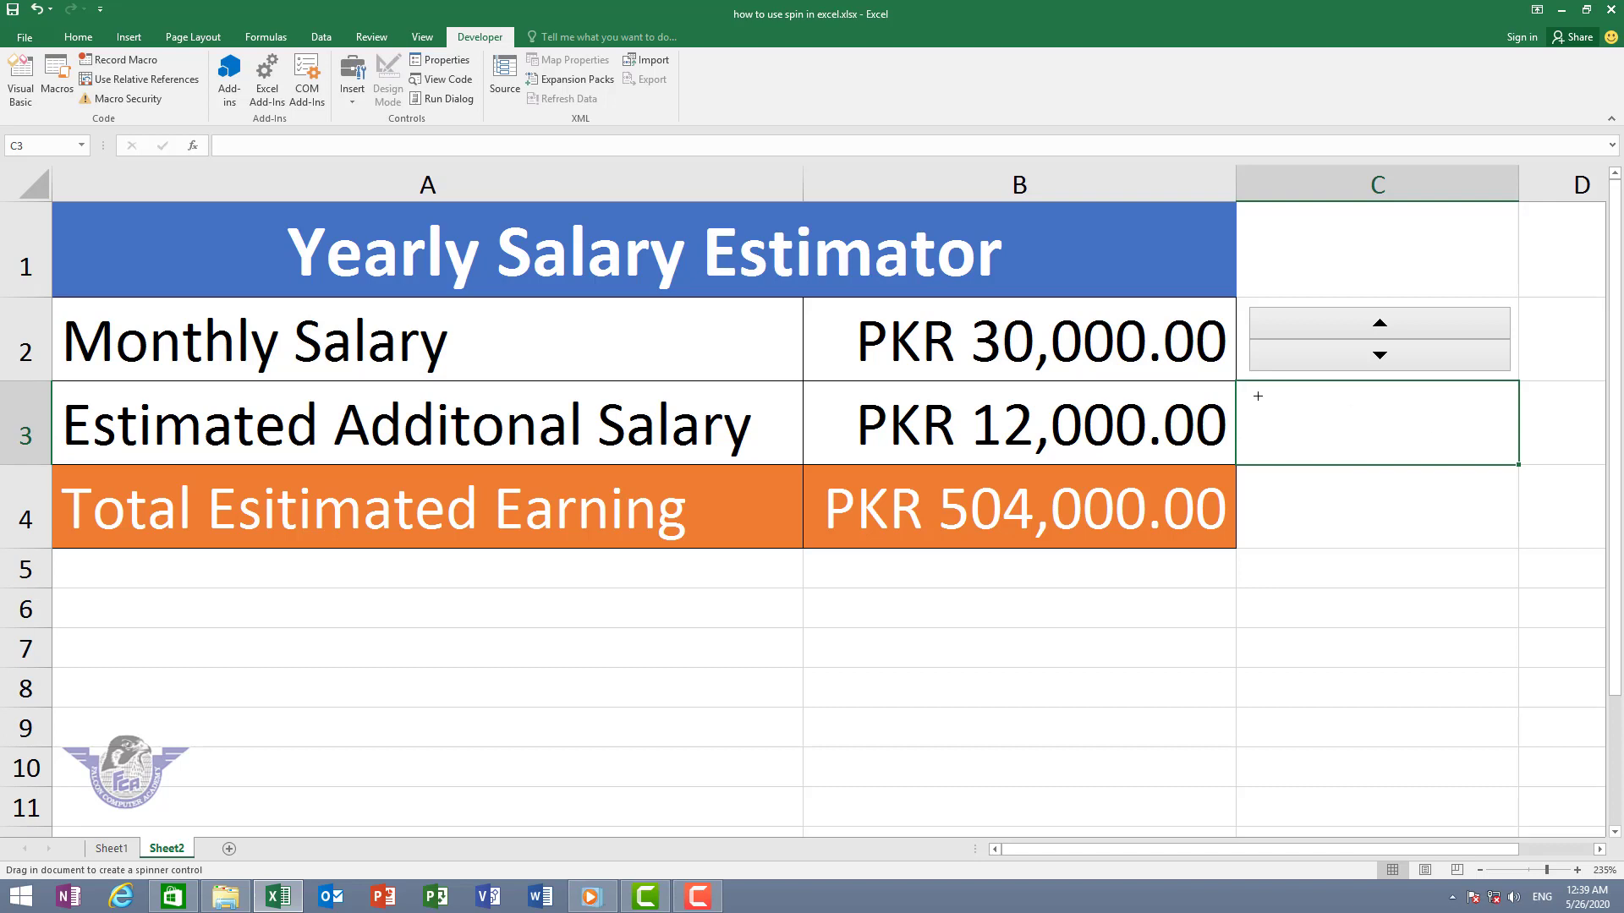
left_click_drag(1256, 389, 1509, 457)
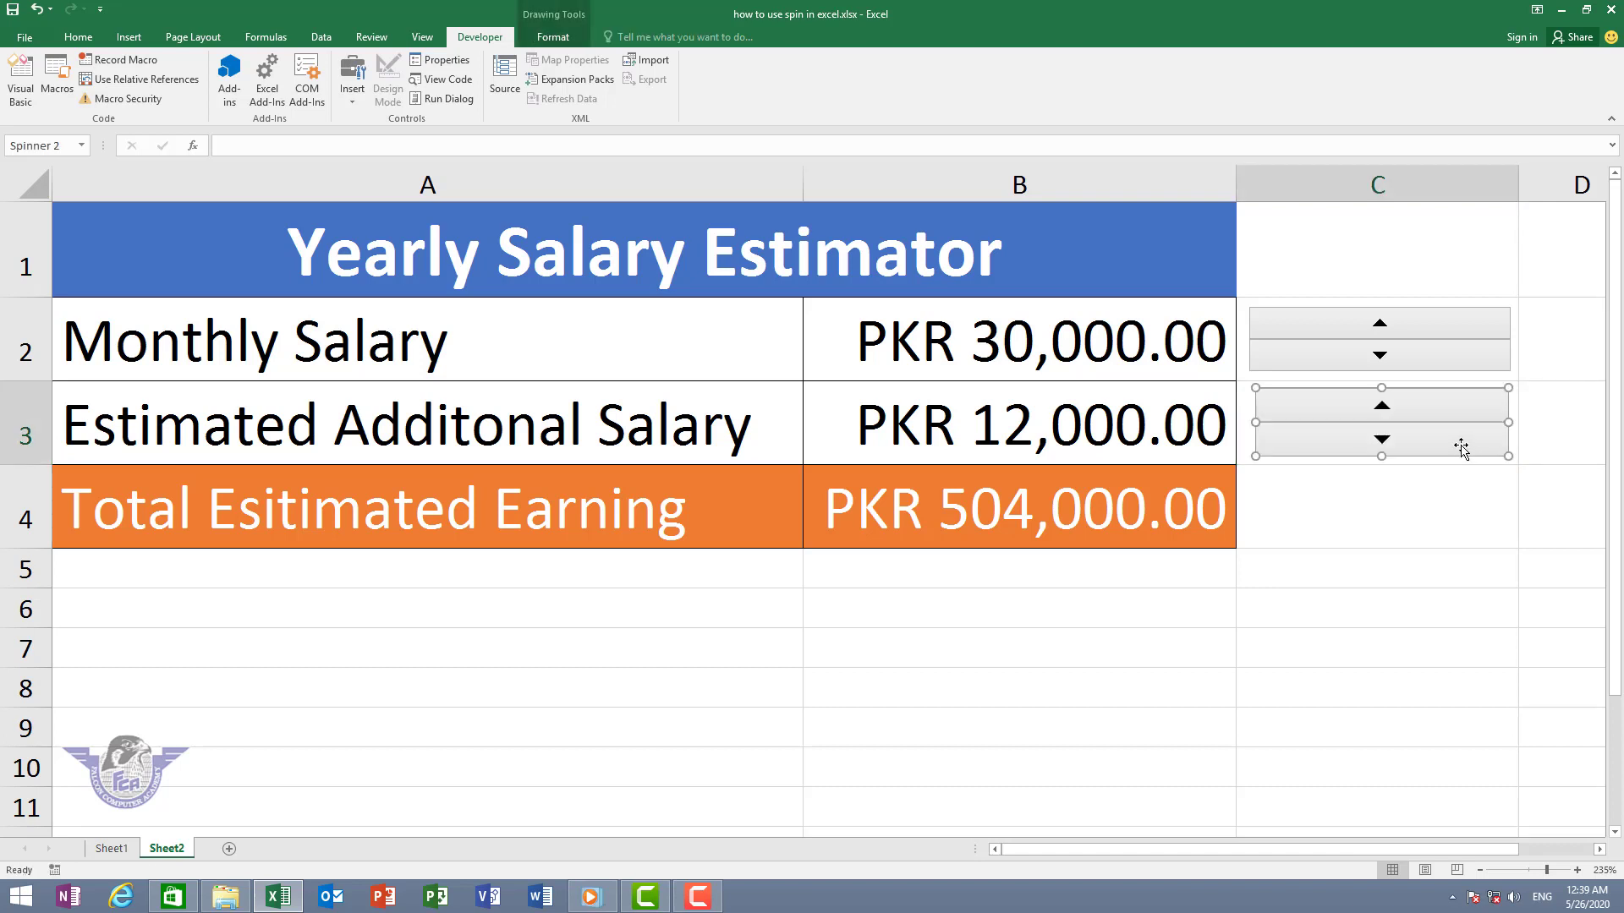
left_click(1128, 446)
key("Delete")
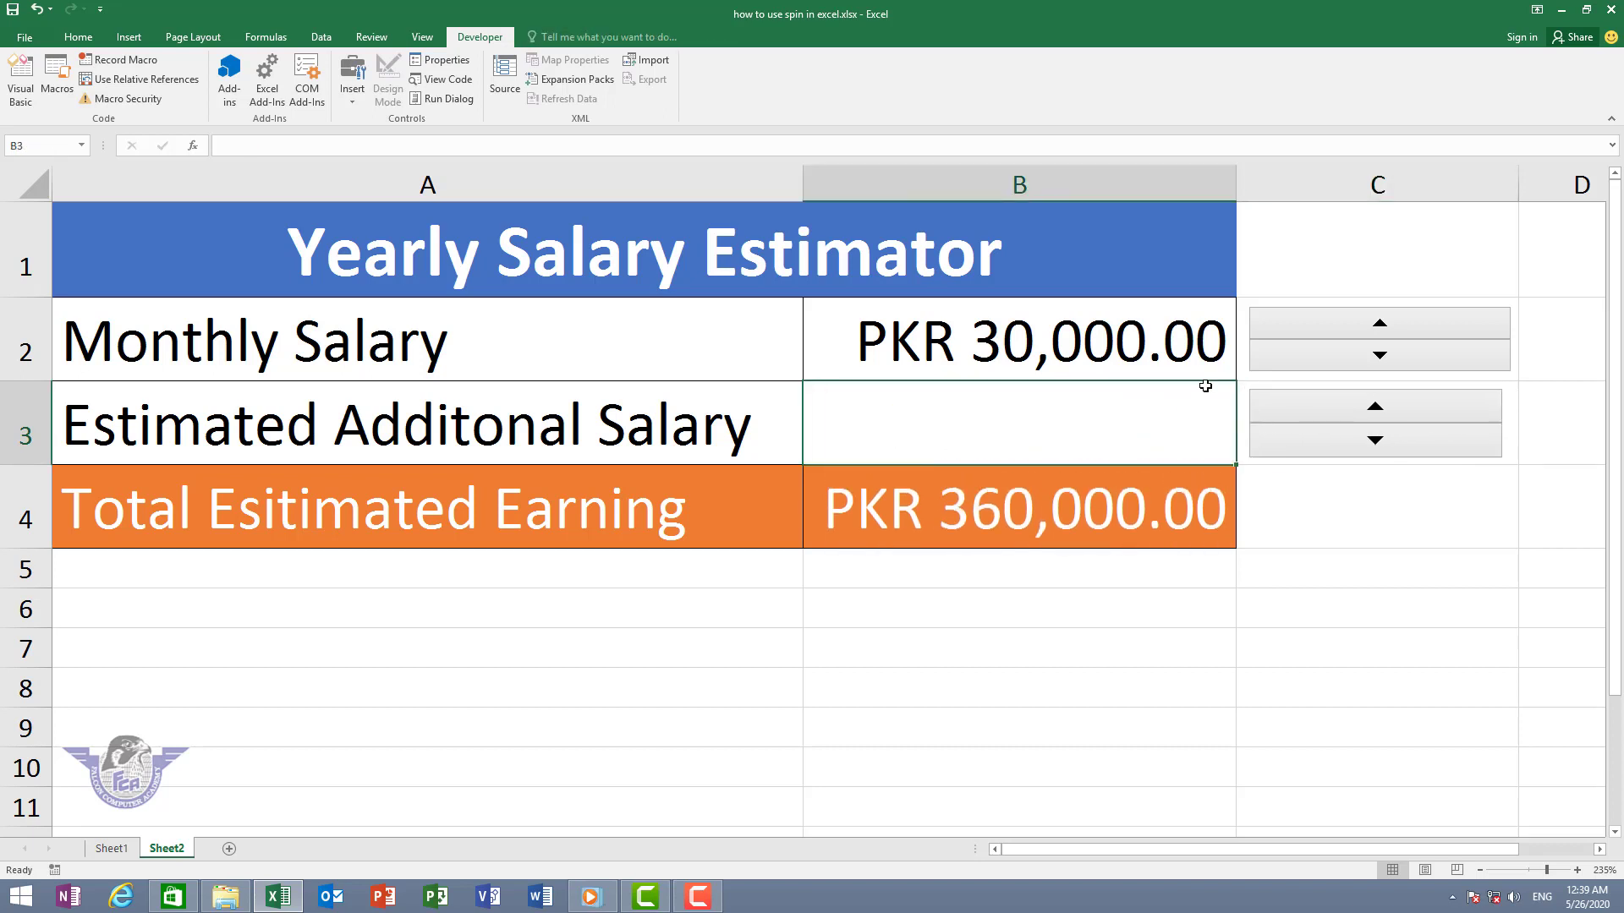
Configure Spinner 2 with maximum 30000, incremental change 1000 and cell link $B$3.
right_click(1309, 427)
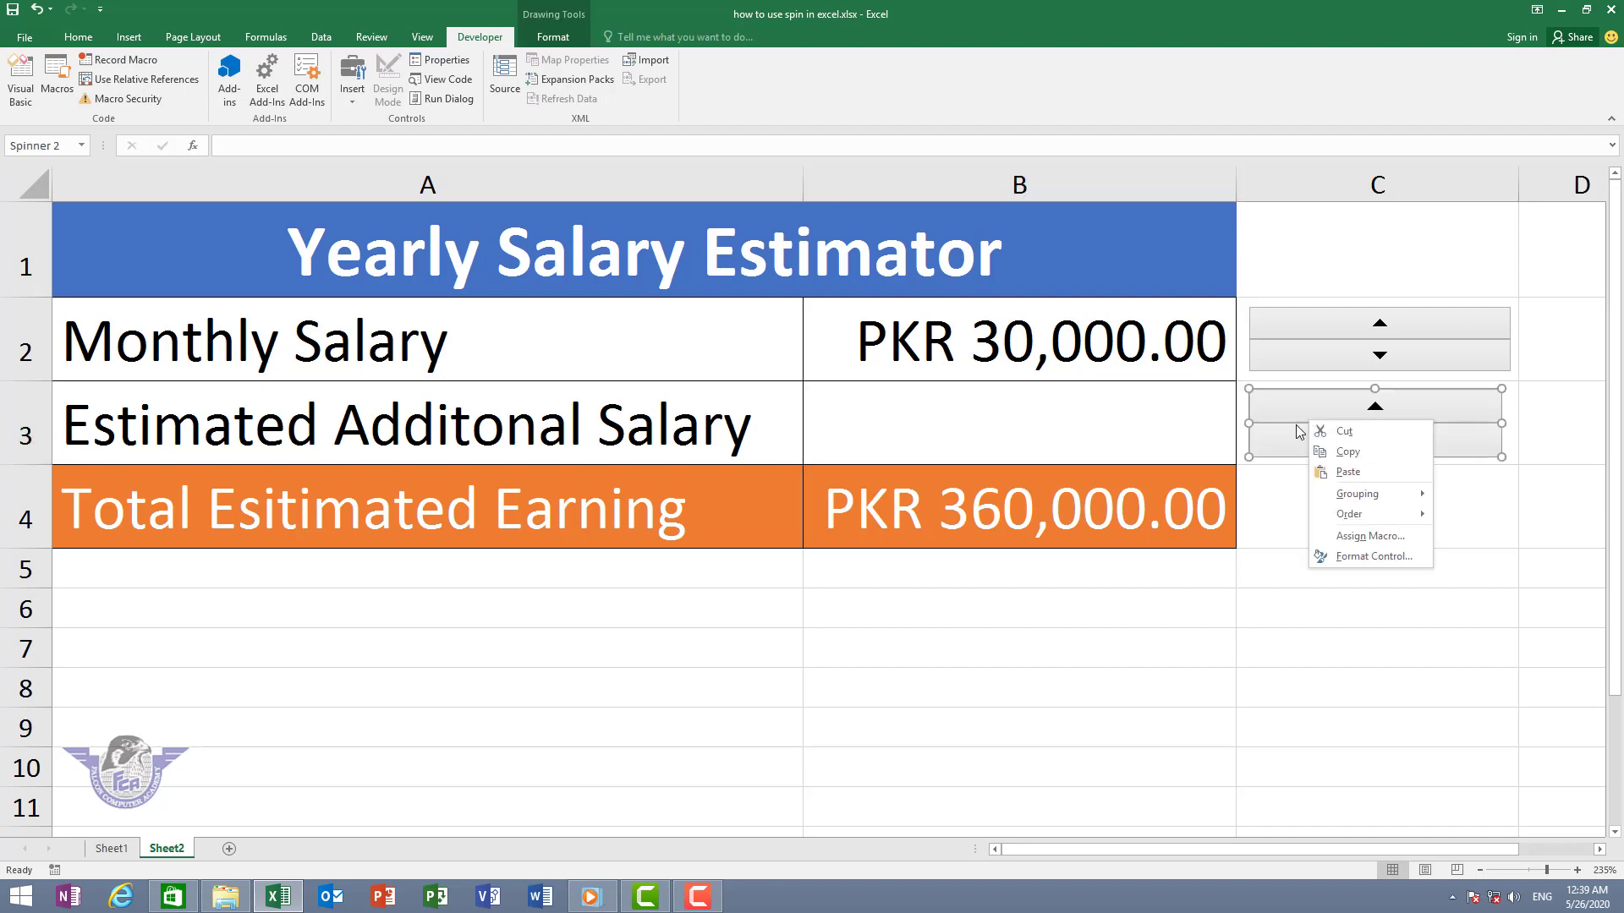
left_click(1370, 556)
type("30000")
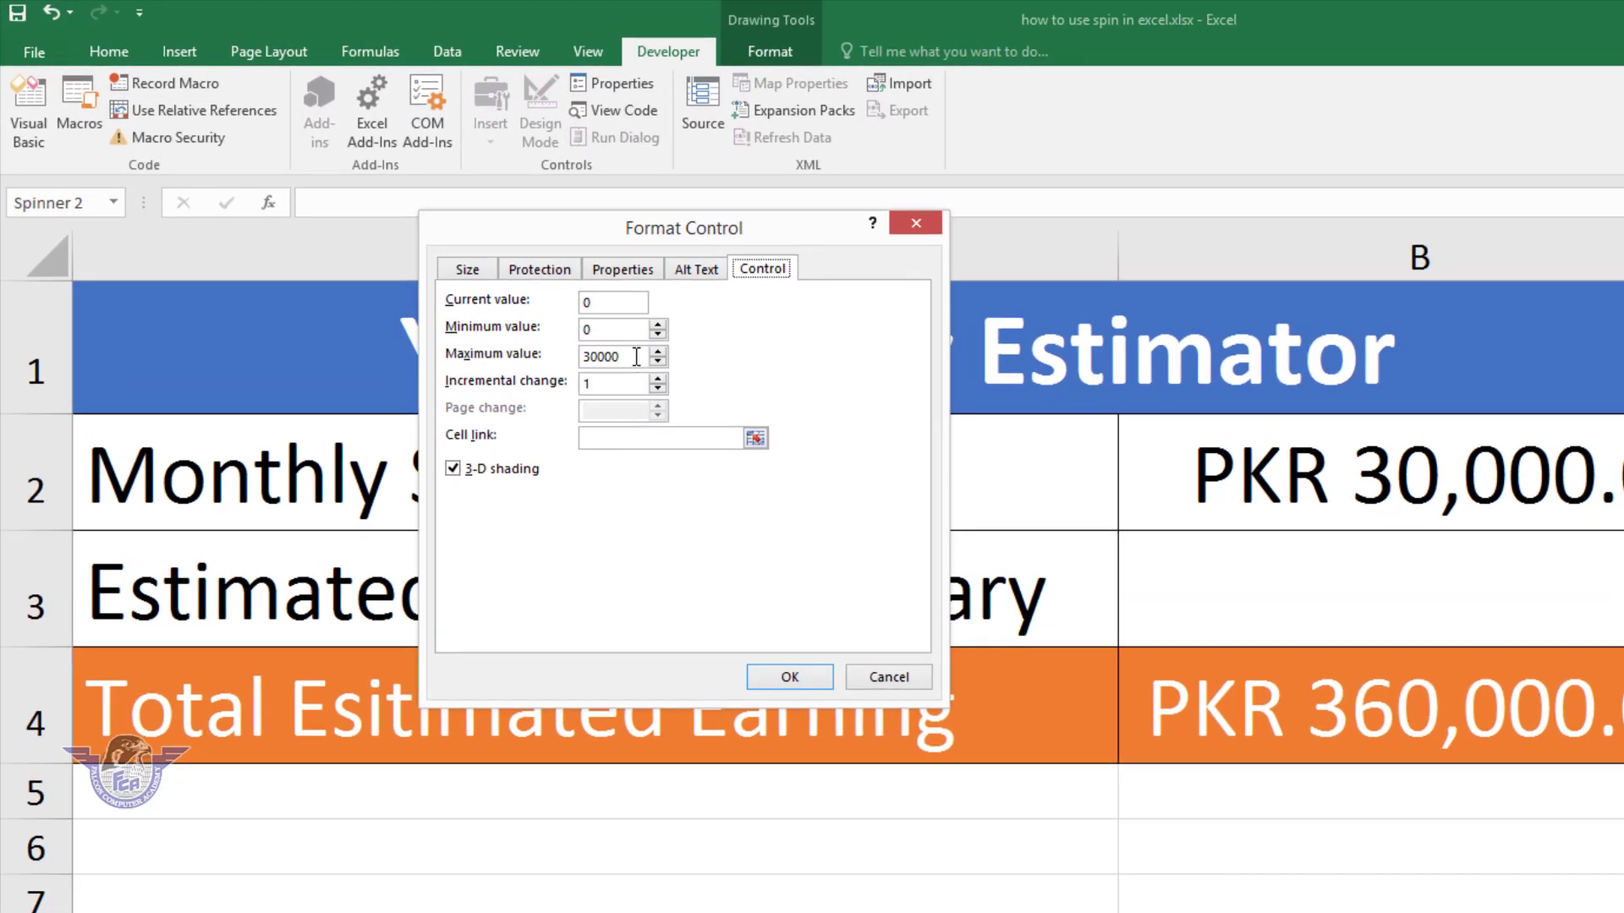
left_click_drag(636, 356, 554, 374)
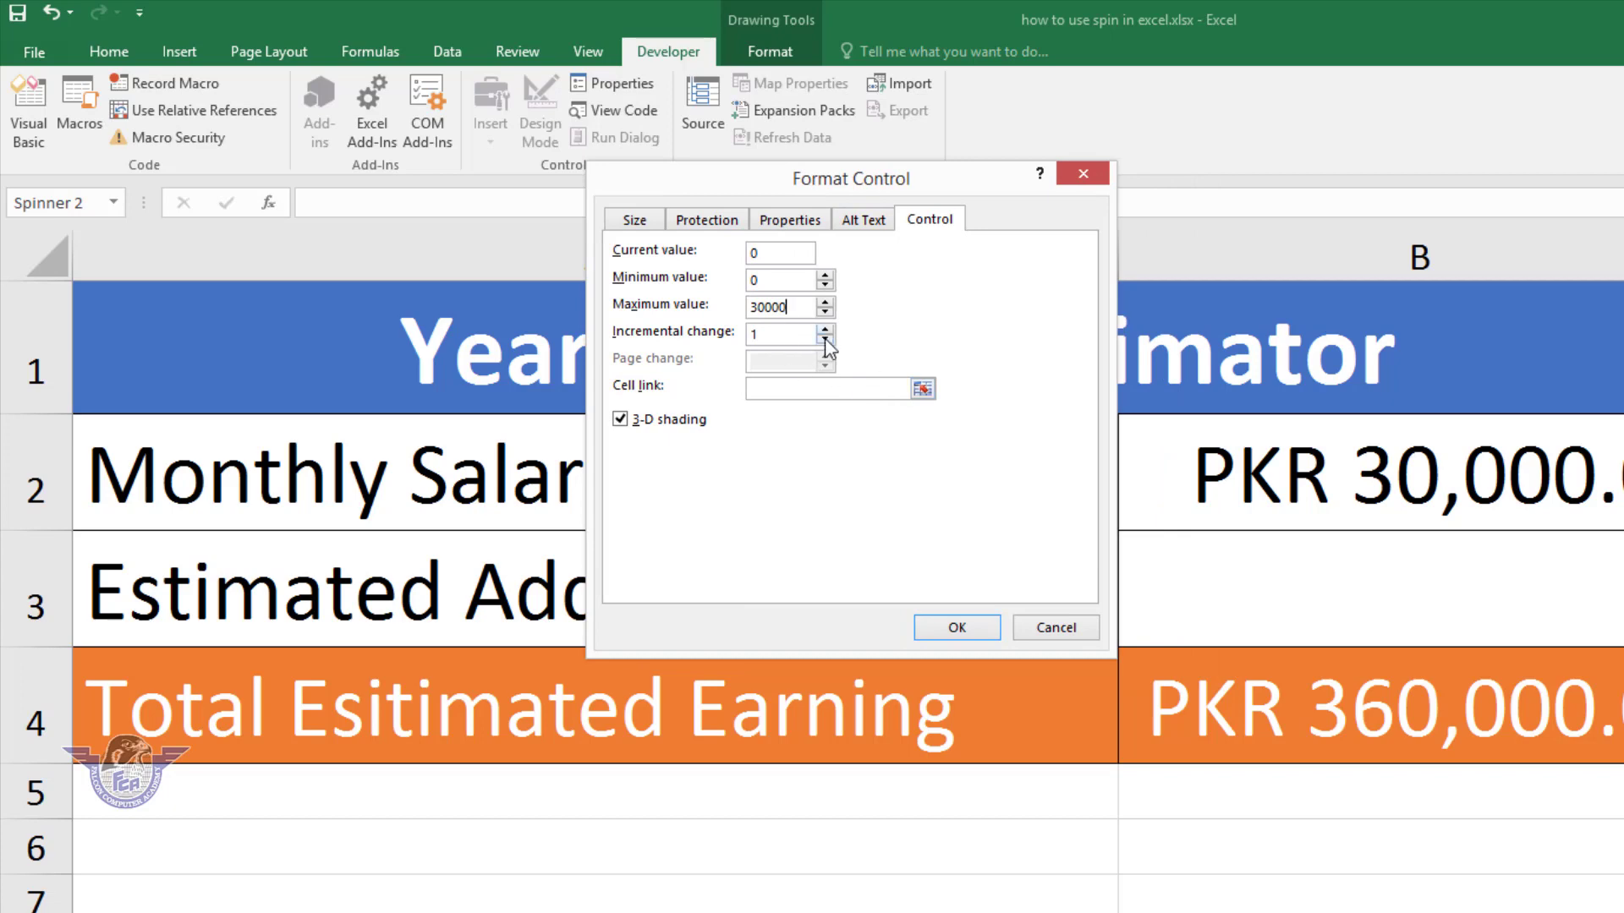
double_click(753, 334)
key("BackSpace")
left_click(813, 389)
left_click_drag(937, 187, 692, 218)
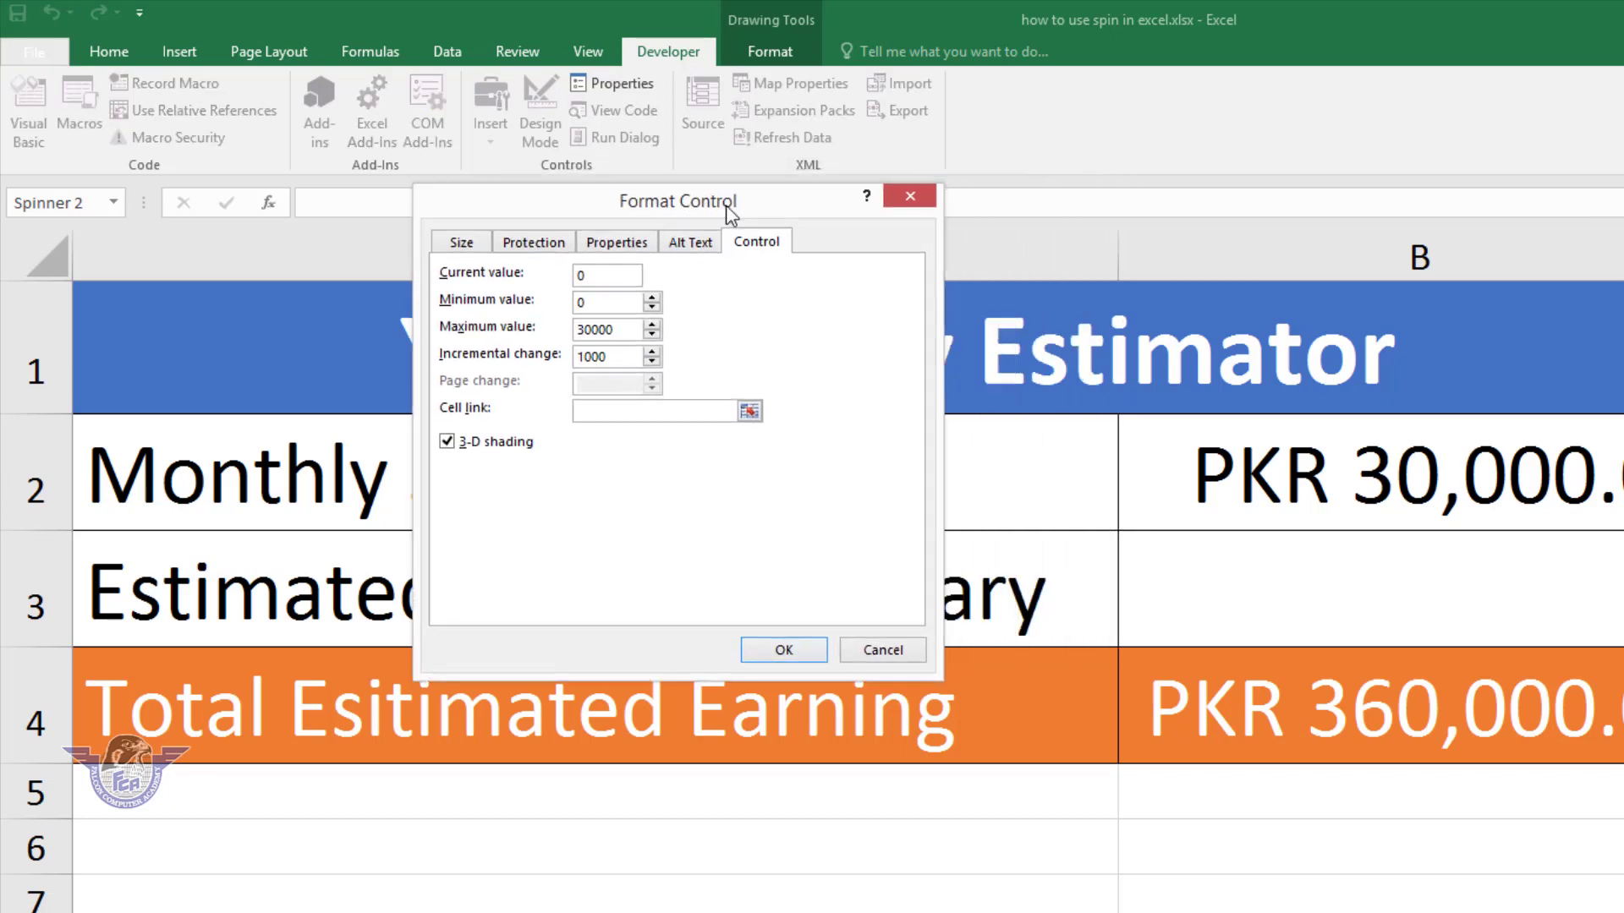
left_click(1493, 589)
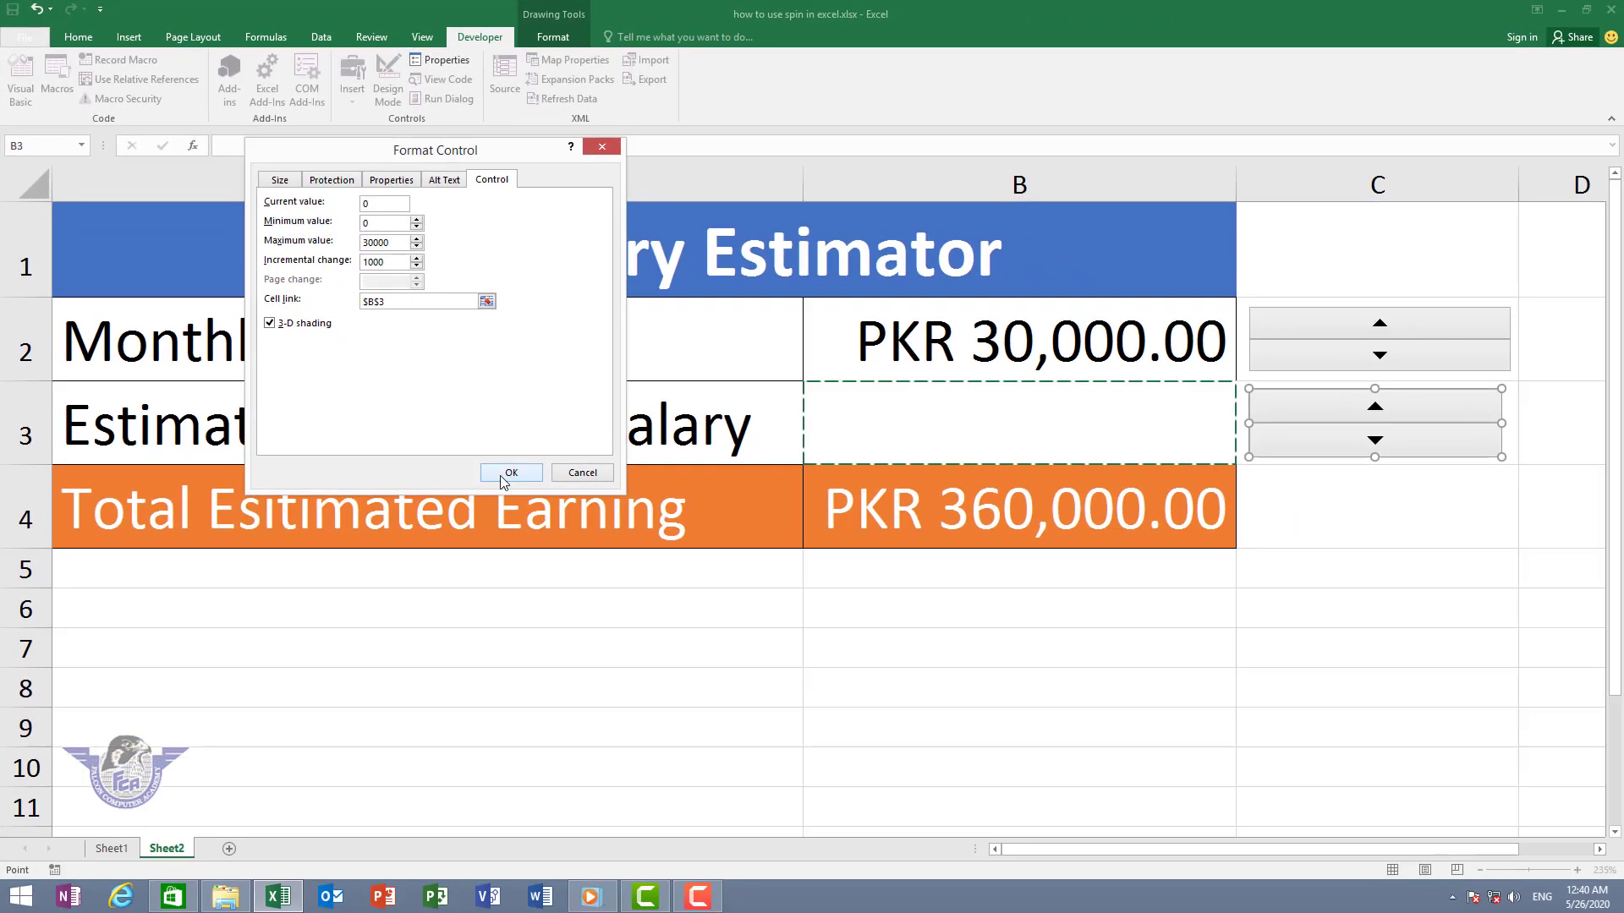
left_click(599, 554)
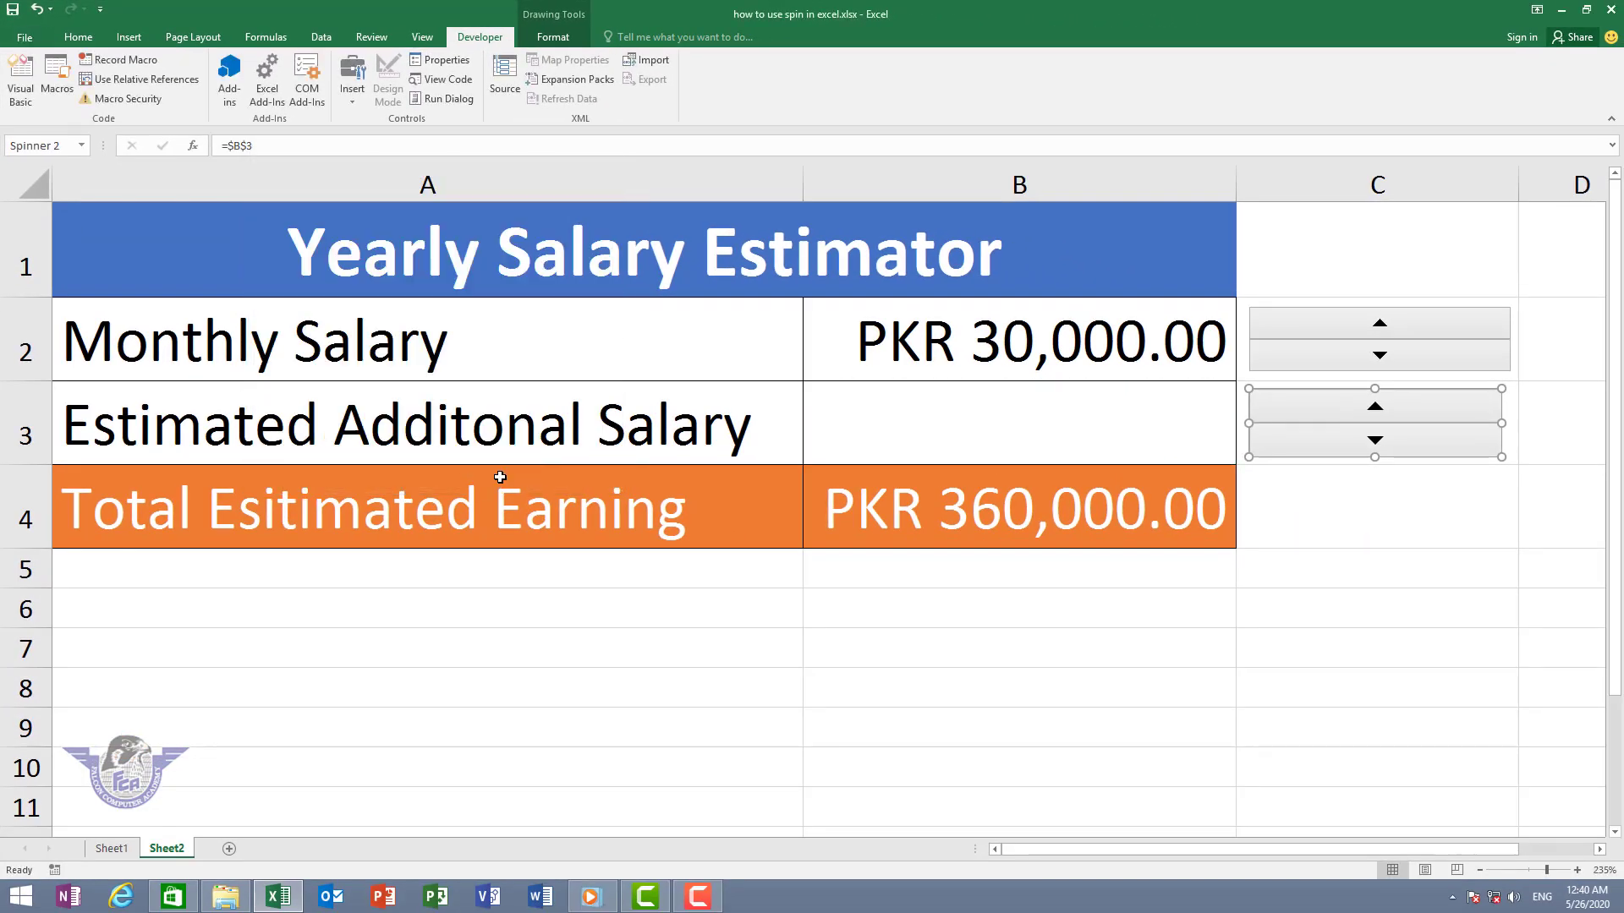
left_click(1293, 503)
Raise Additional Salary with Spinner 2 up to PKR 30,000.
left_click(1334, 414)
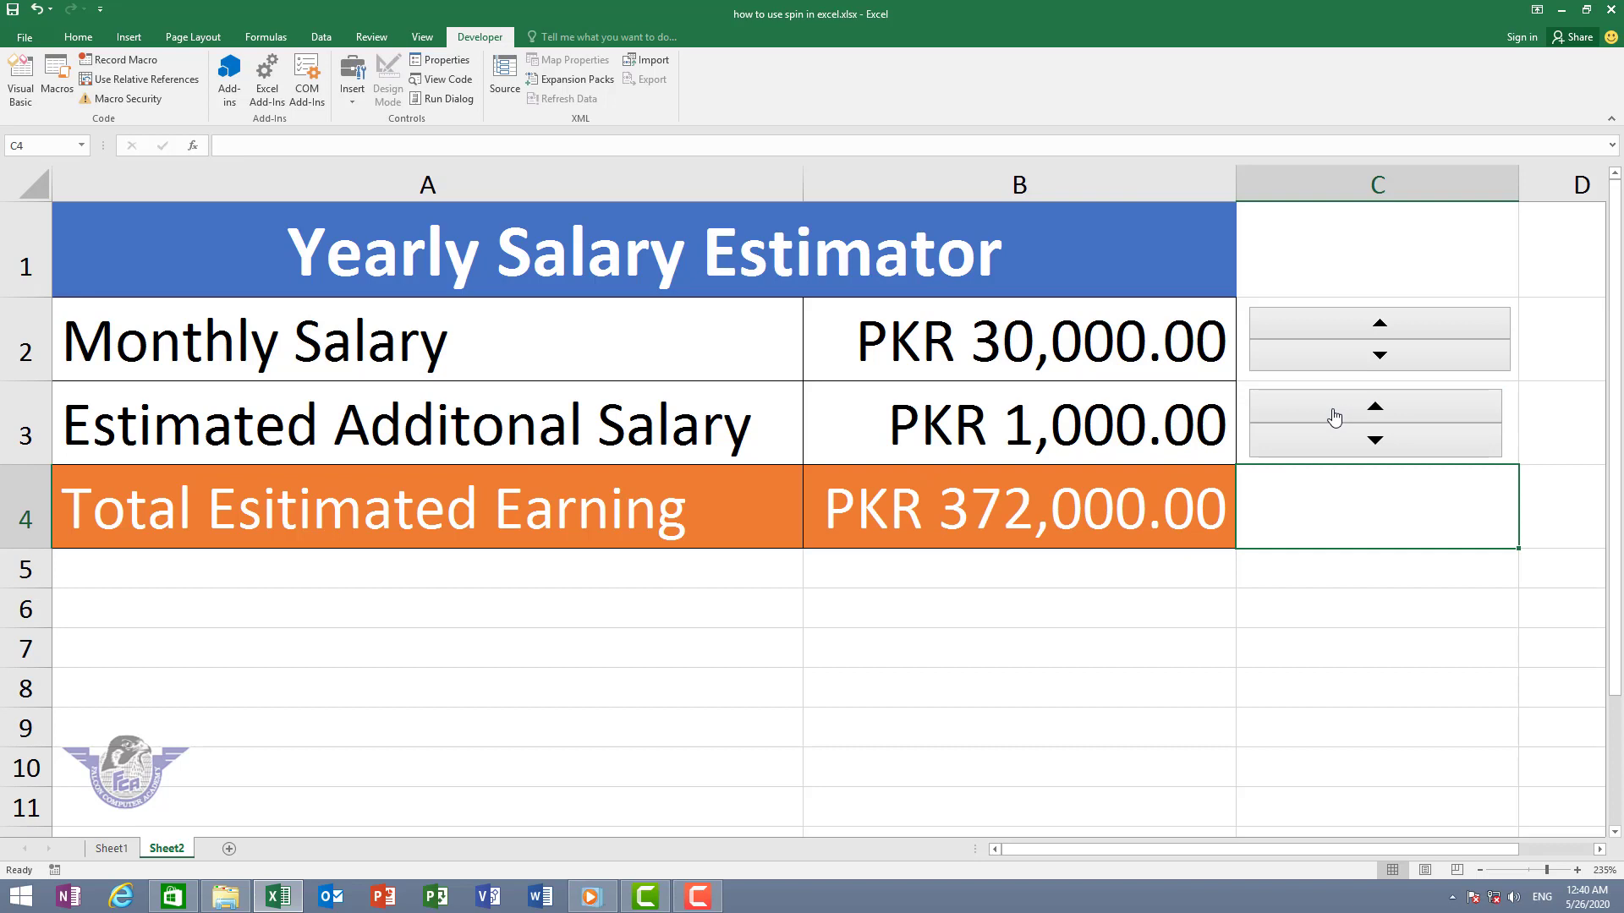
left_click(1344, 414)
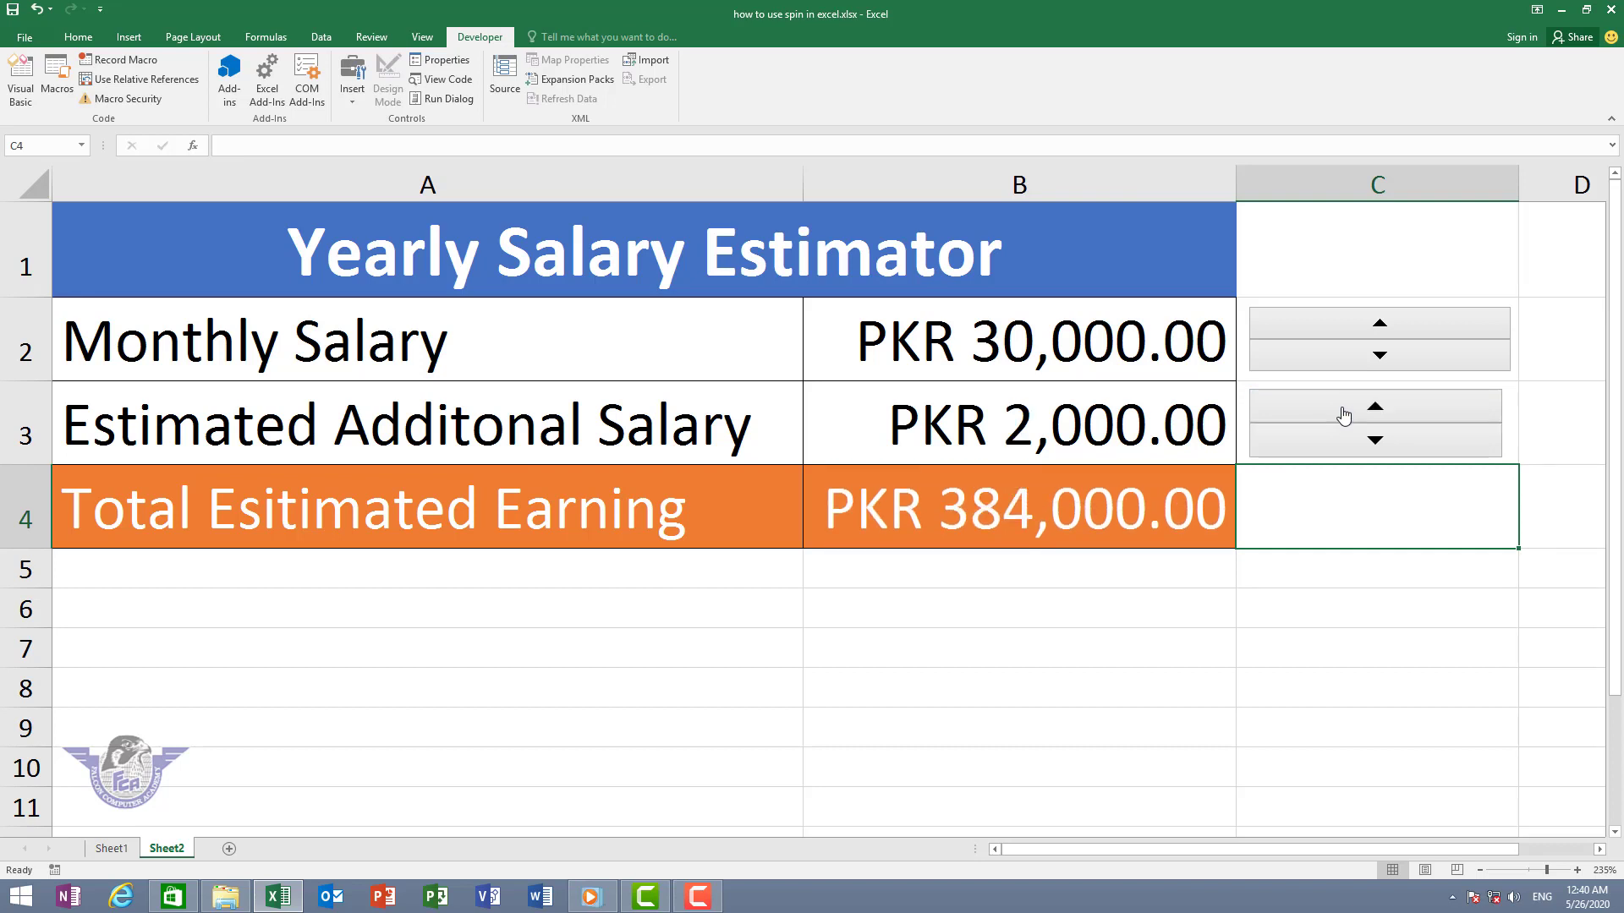
left_click(1344, 414)
left_click(1344, 414)
left_click(1344, 414)
left_click(1344, 414)
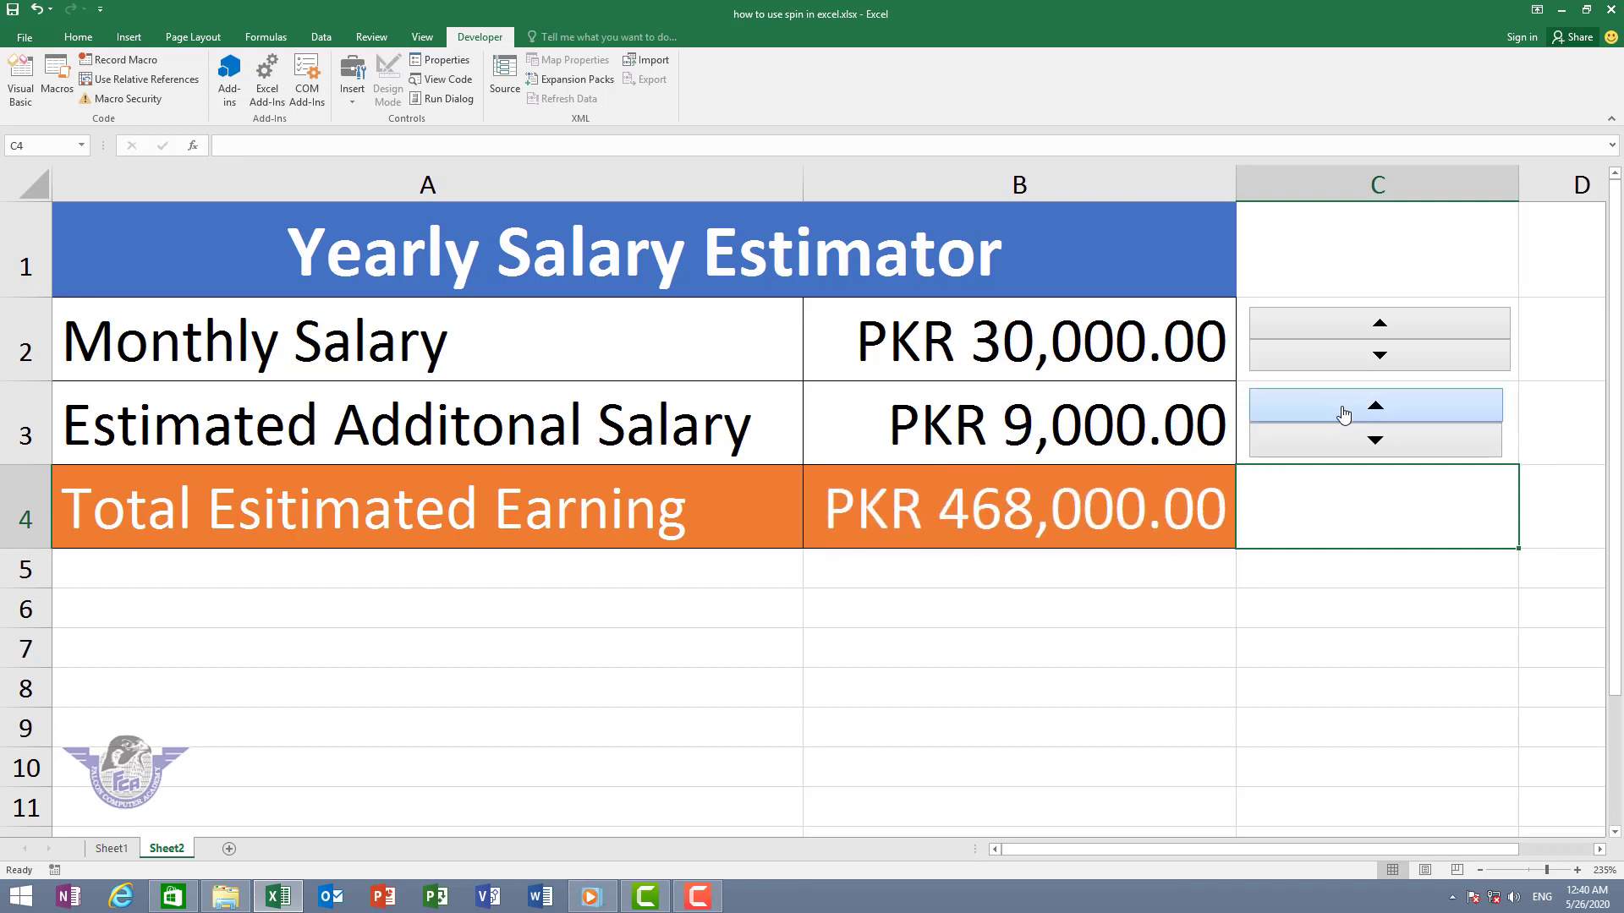
left_click(1344, 414)
left_click(1343, 415)
left_click(1344, 414)
left_click(1343, 415)
left_click(1344, 414)
left_click(1344, 414)
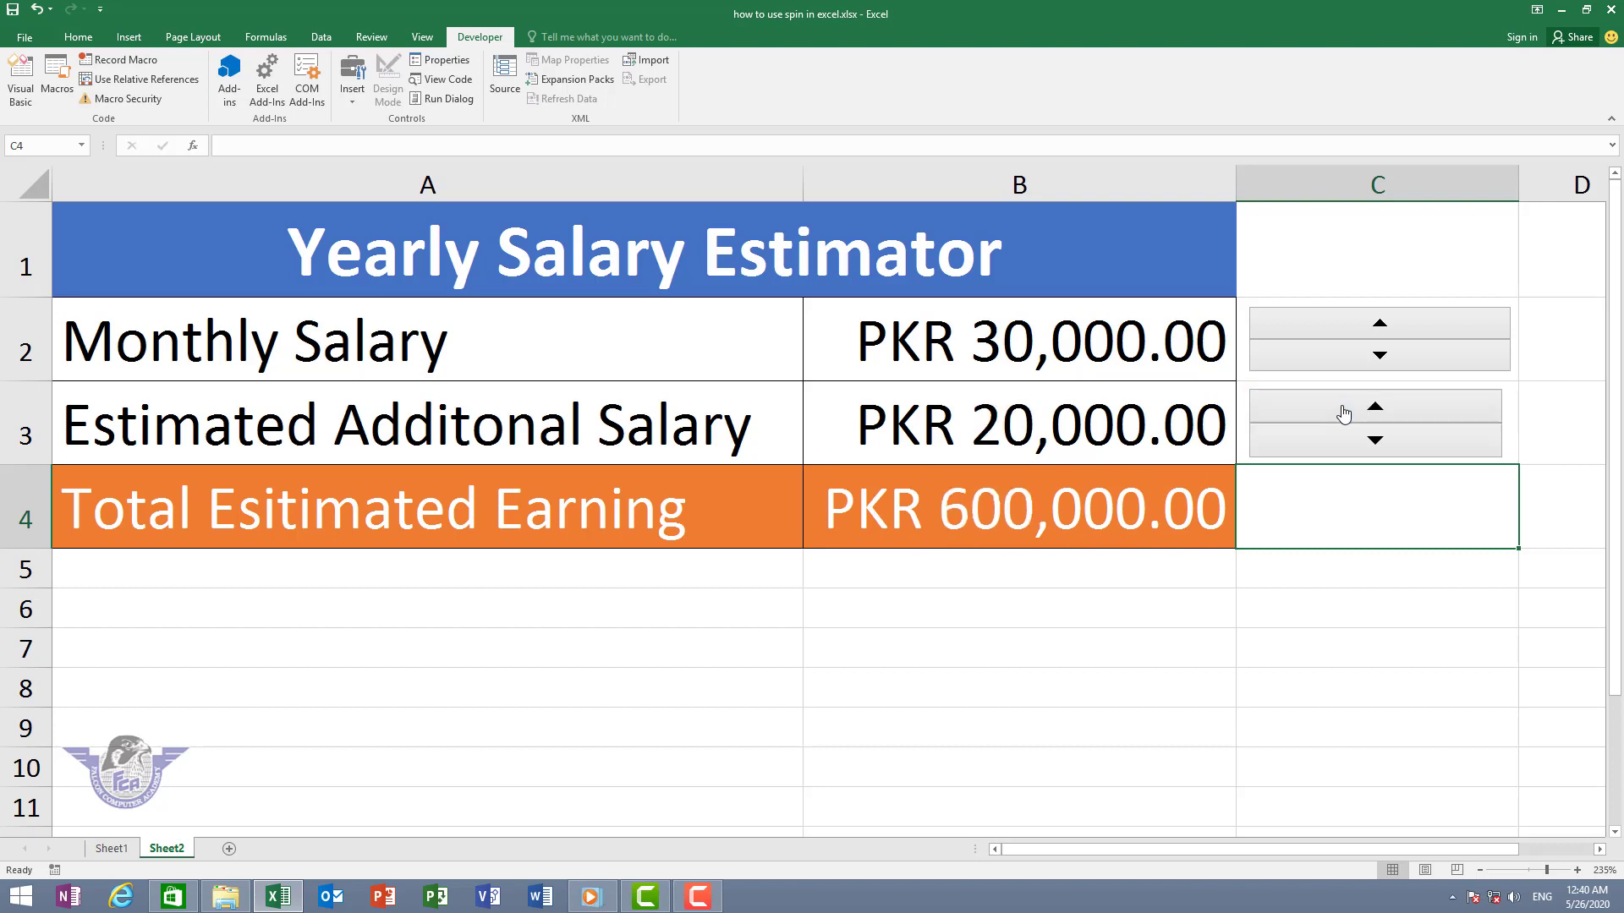
left_click(1343, 414)
left_click(1344, 414)
left_click(1343, 414)
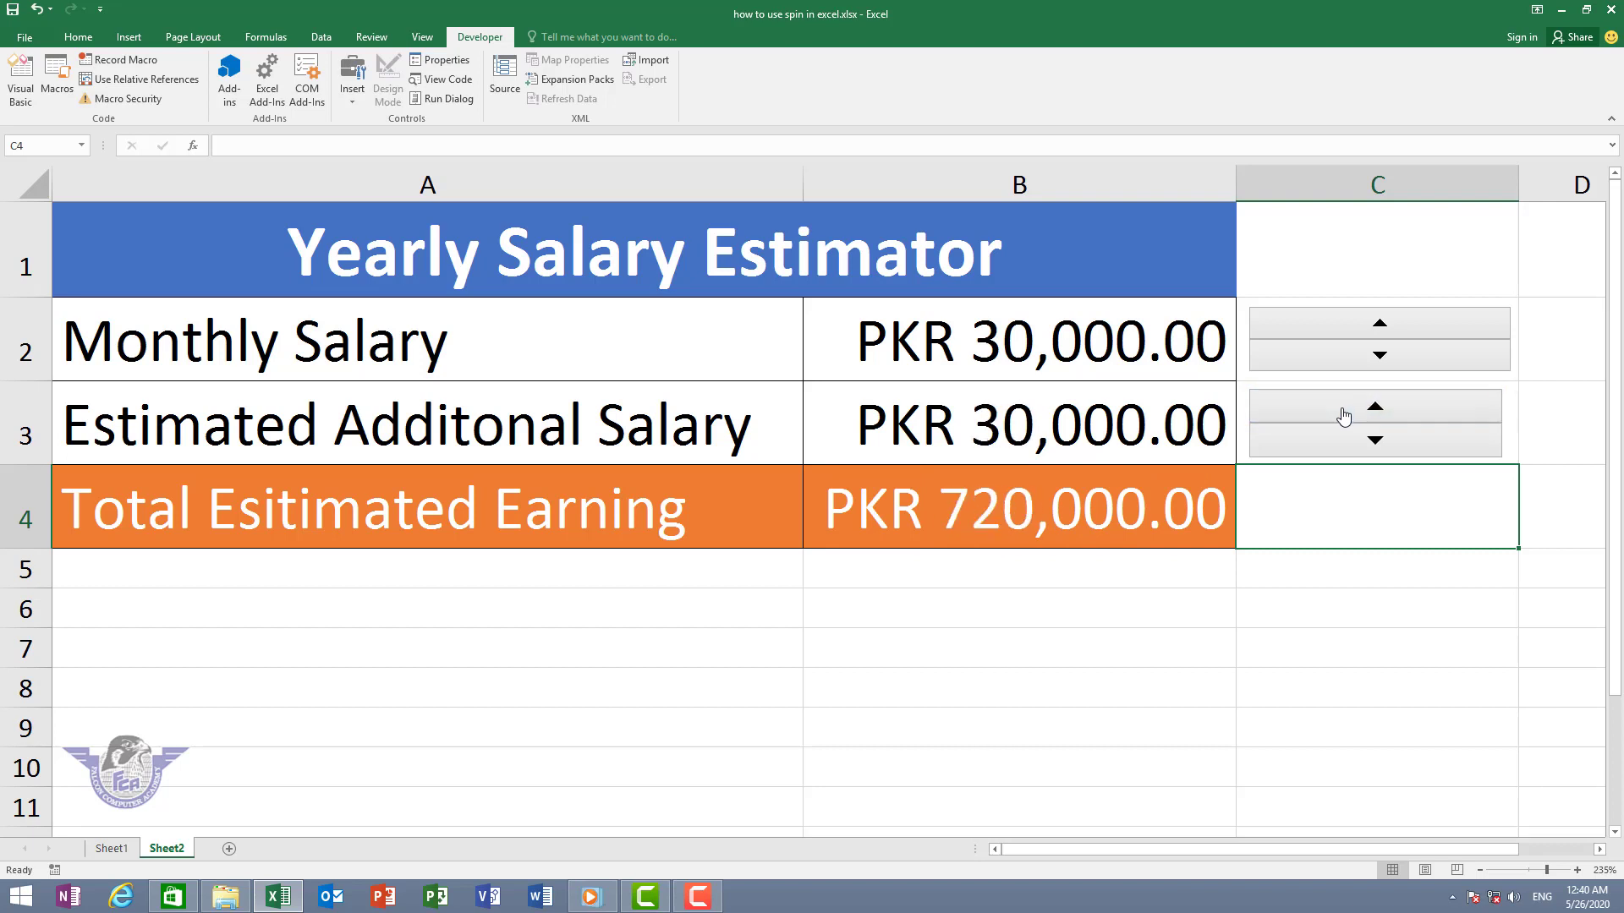
Lower Additional Salary back to PKR 16,000, leaving the total at PKR 552,000.00.
left_click(1356, 446)
left_click(1356, 446)
left_click(1355, 446)
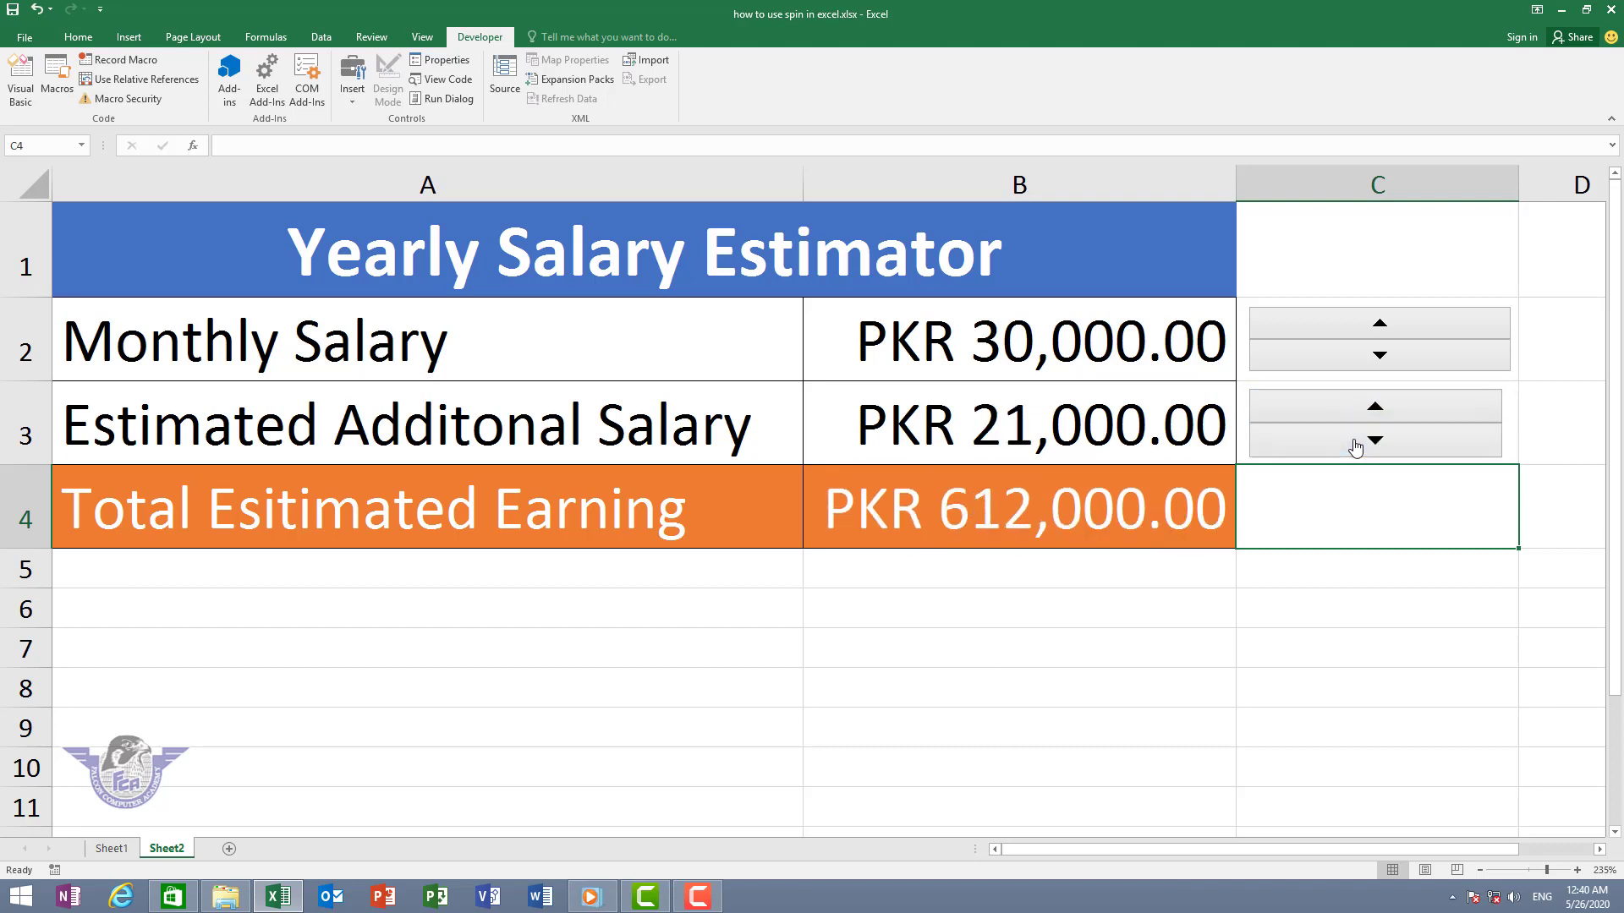
left_click(1356, 447)
left_click(1355, 446)
left_click(1355, 446)
left_click(1355, 446)
left_click(1355, 446)
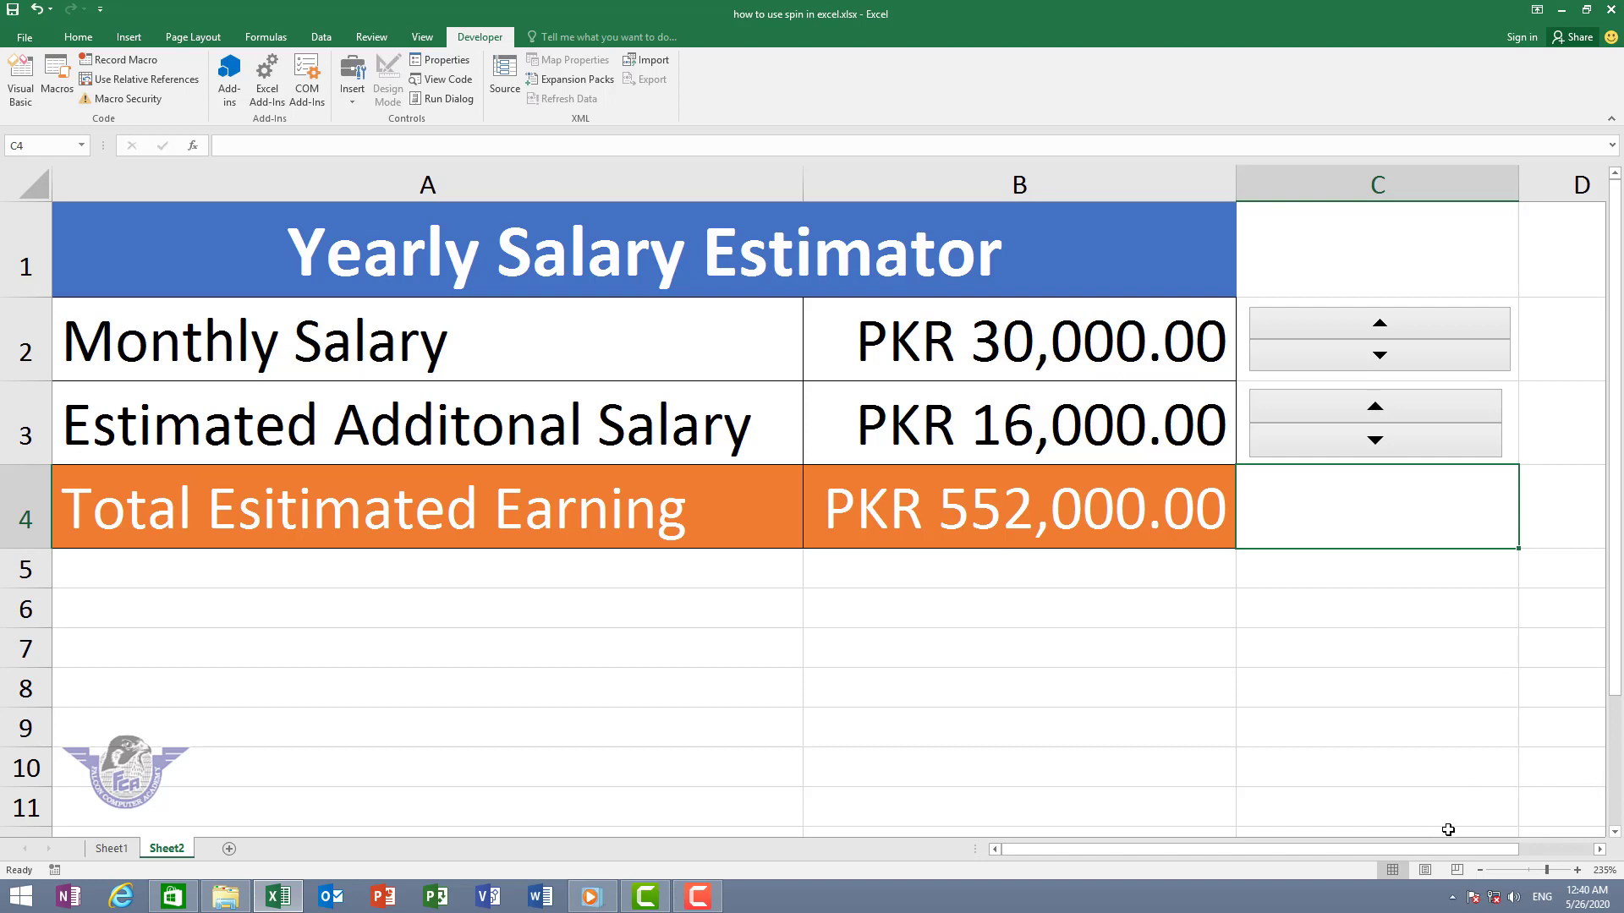
mouse_move(1447, 849)
left_mouse_down()
mouse_move(1513, 854)
mouse_move(1274, 681)
left_mouse_up()
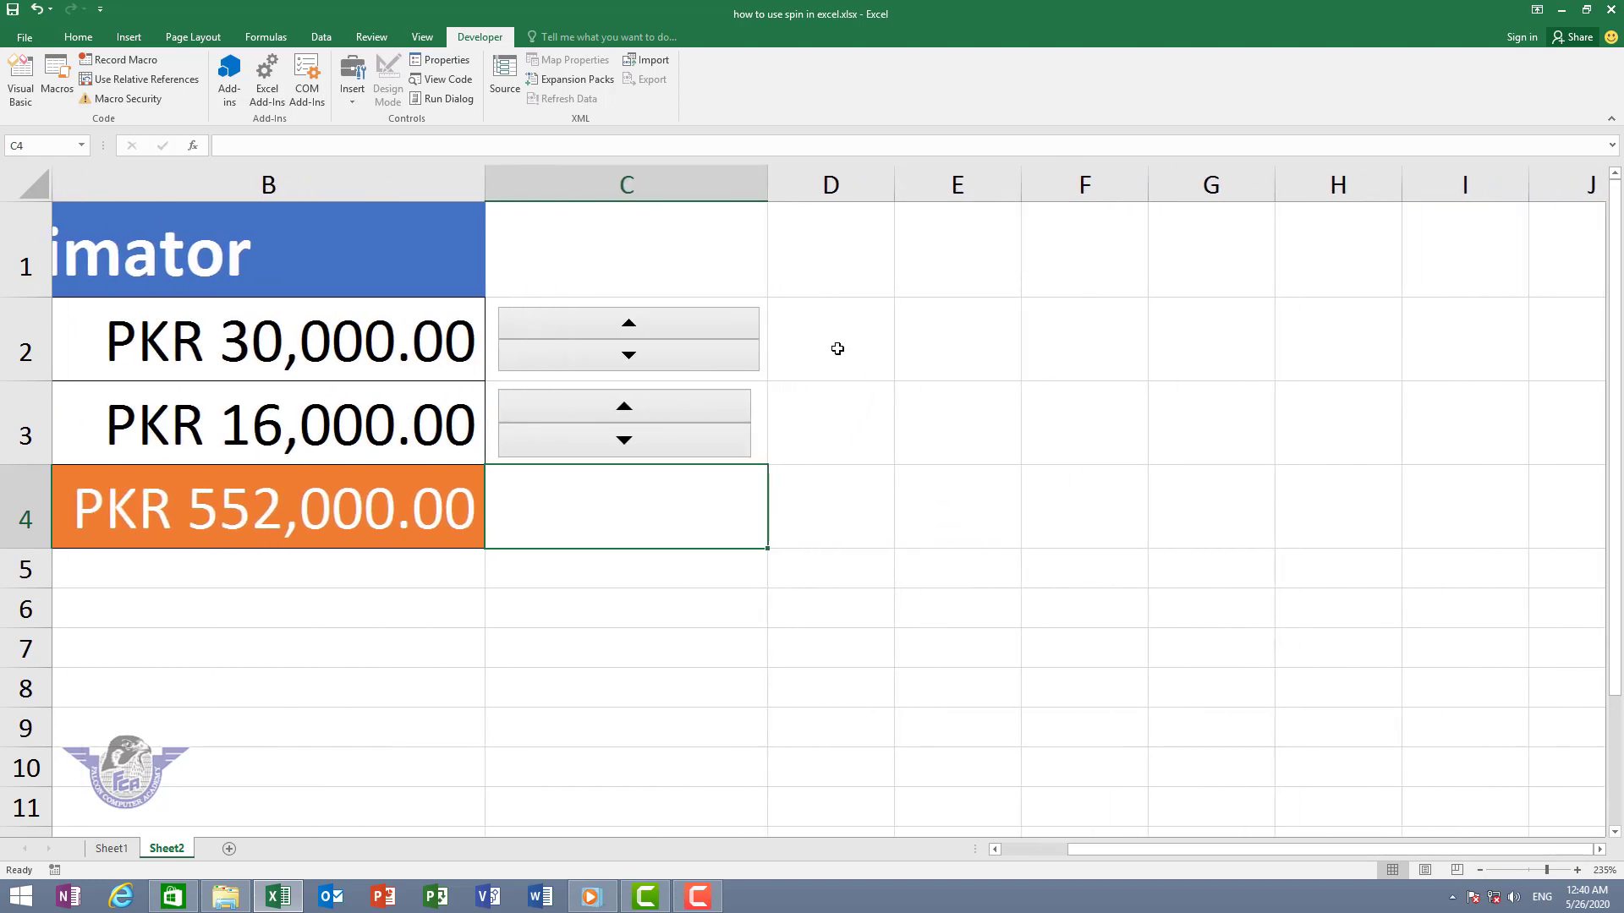
Select both salary cells B2:B3.
right_click(716, 353)
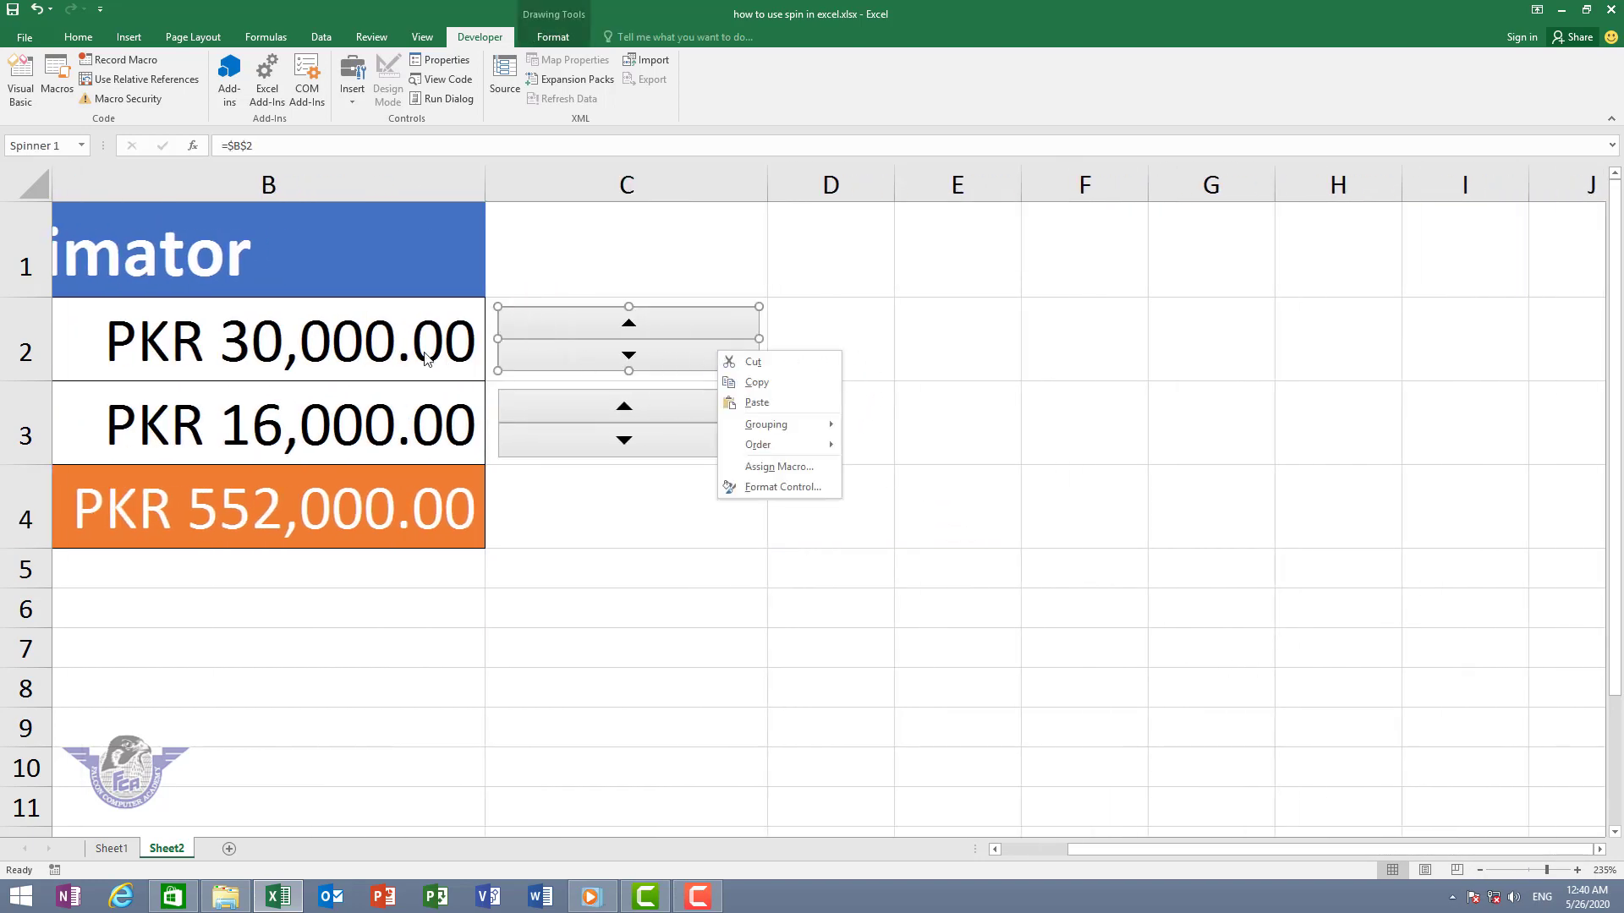
left_click(425, 358)
left_click_drag(387, 342, 367, 415)
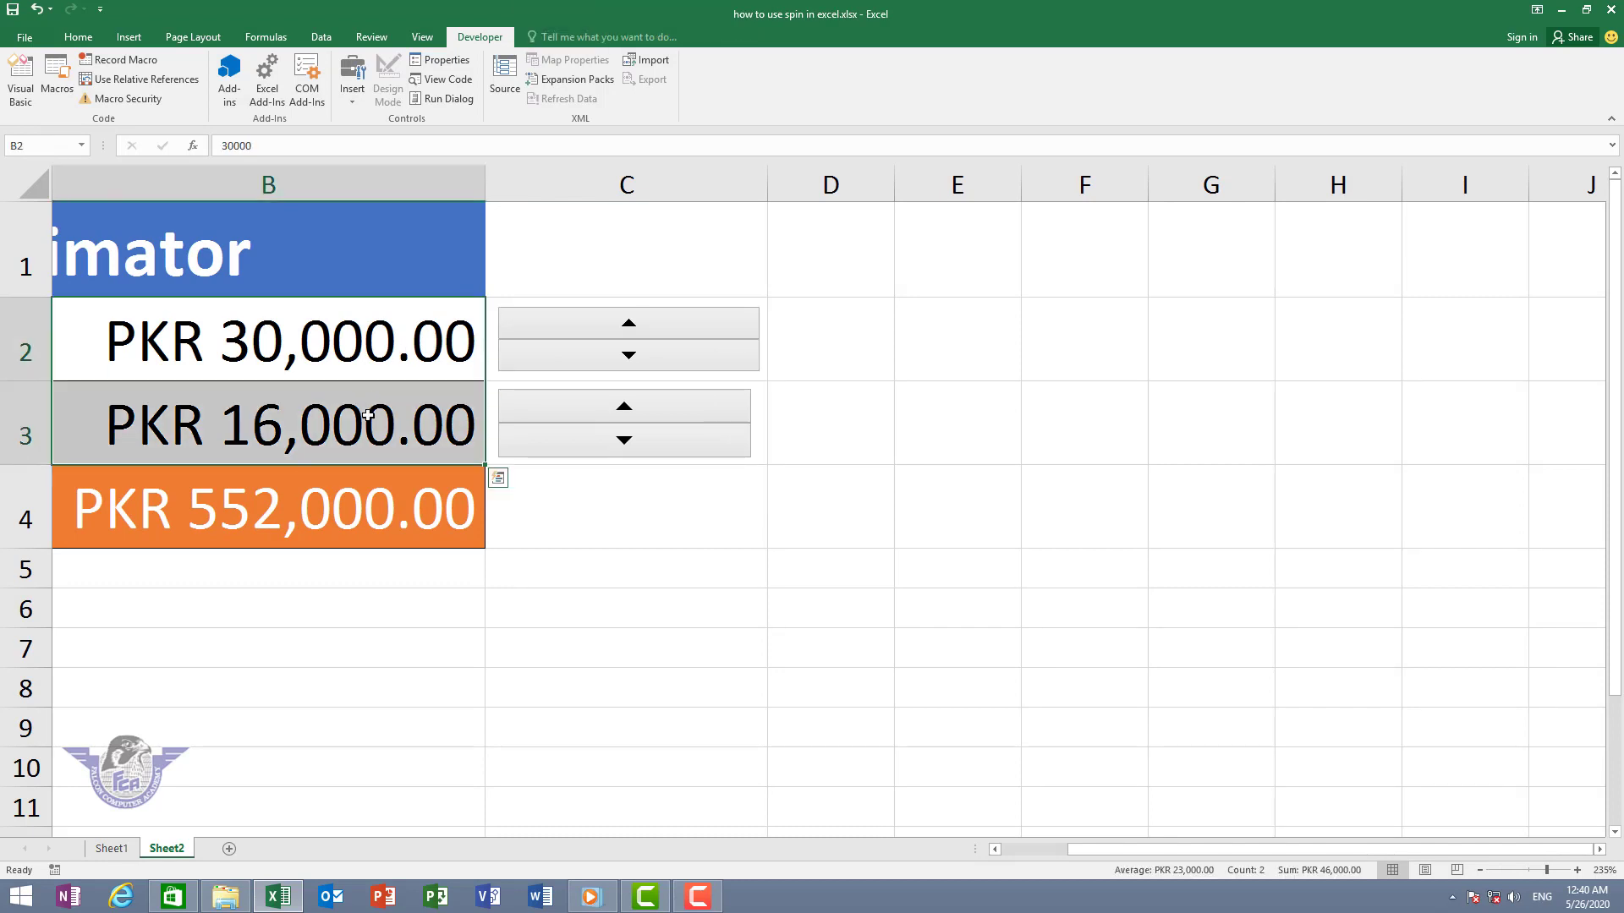
Clear B2:B3 and set Spinner 1 to incremental change 1 linked to $D$2.
key("Delete")
right_click(550, 353)
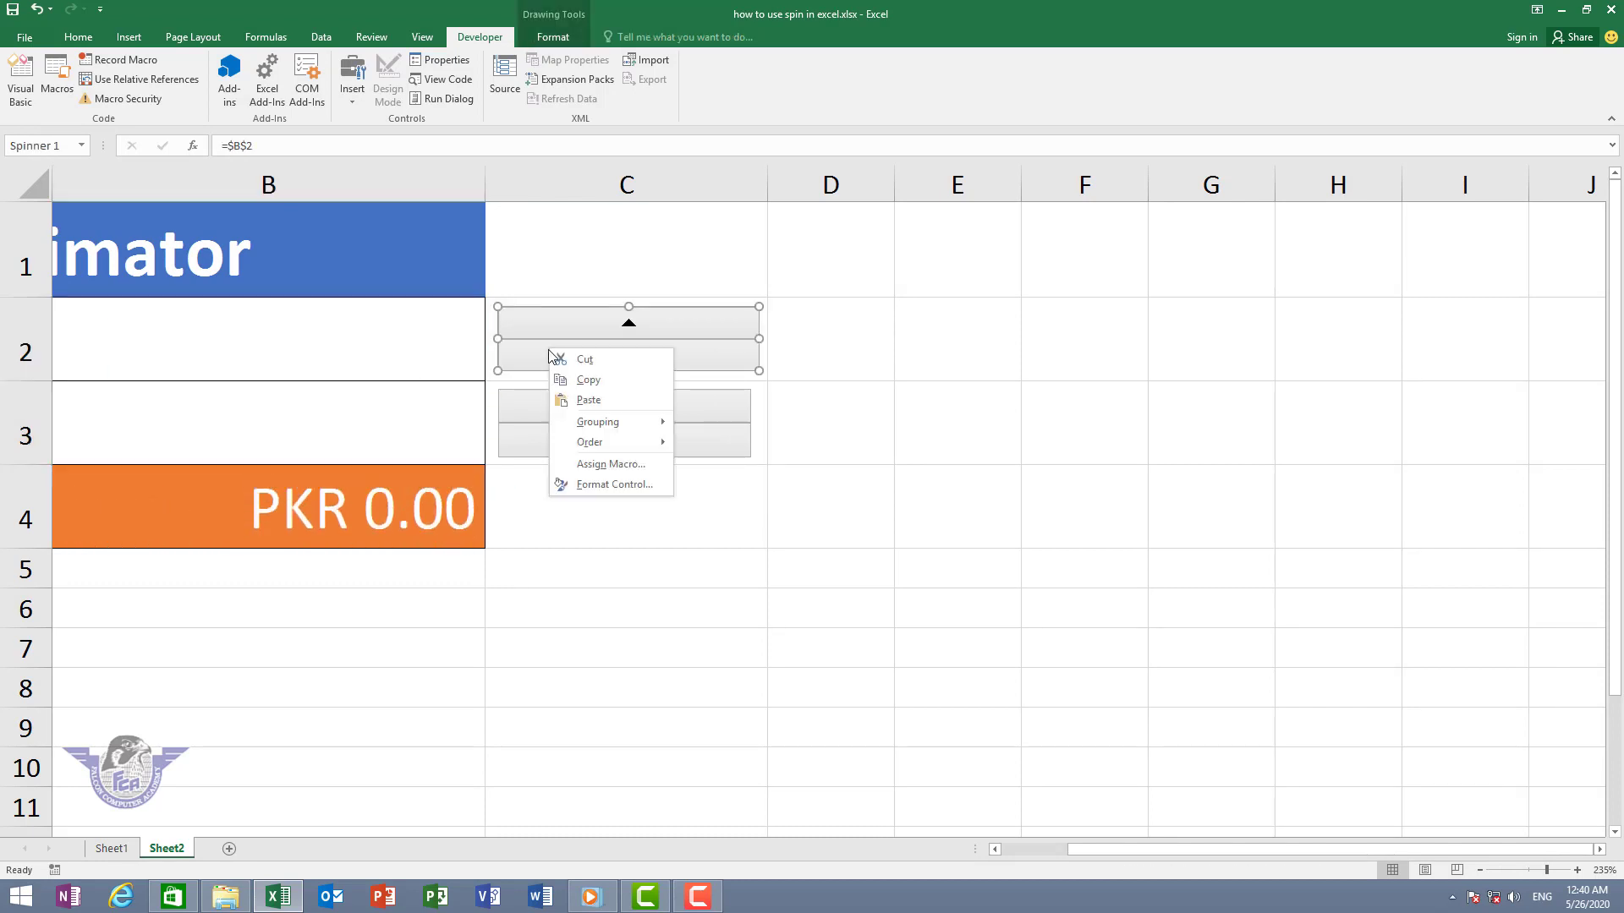
left_click(631, 485)
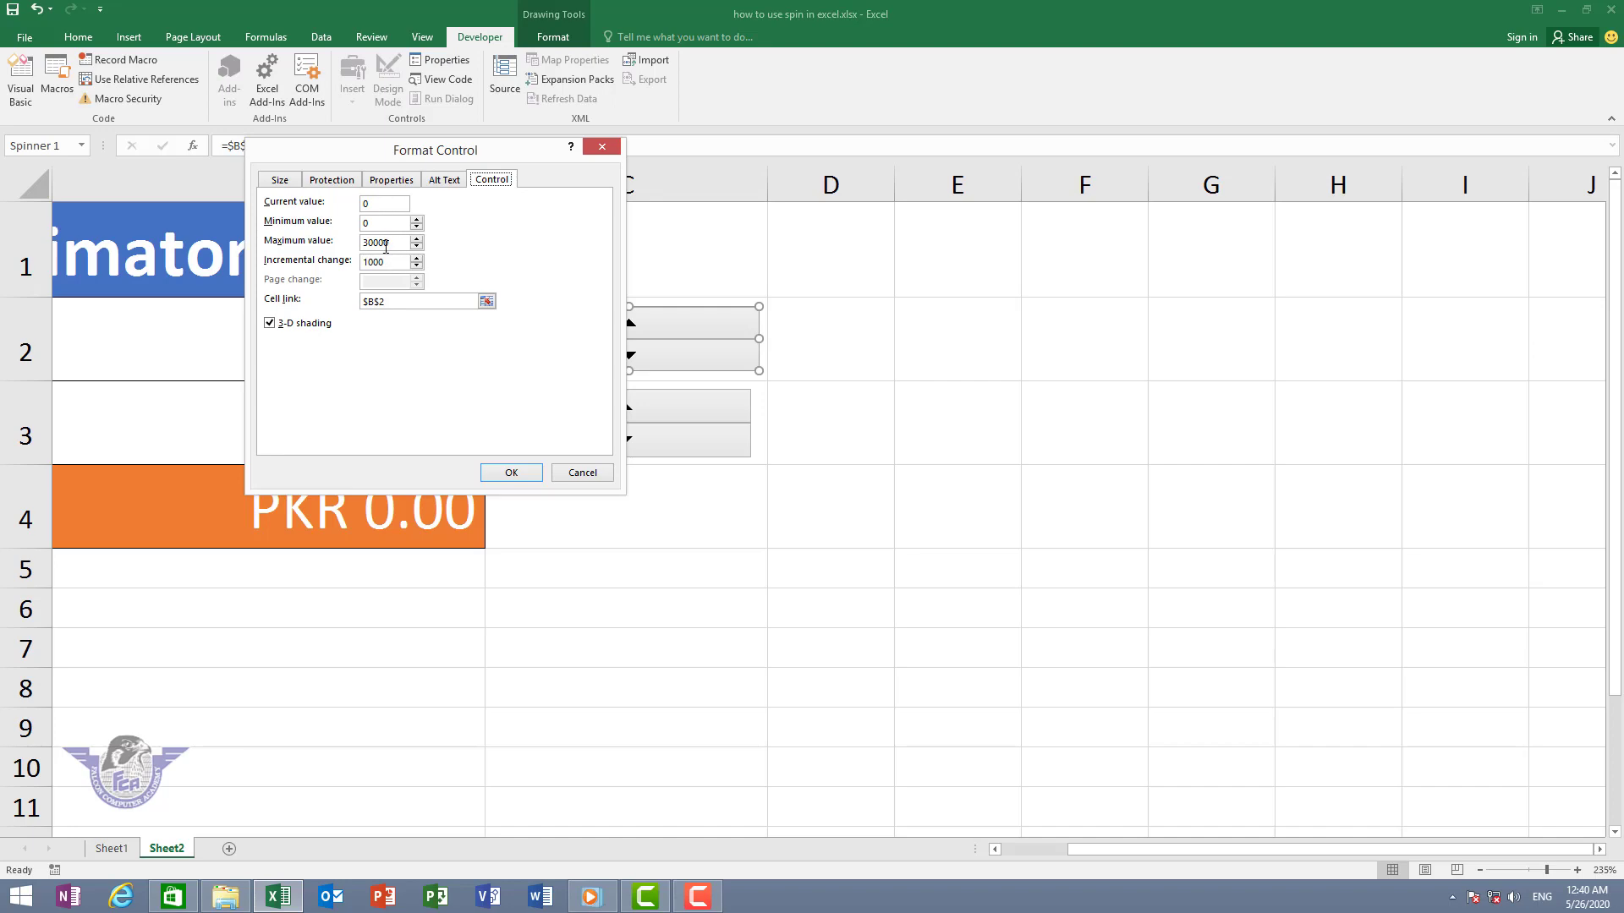
left_click_drag(392, 262, 351, 265)
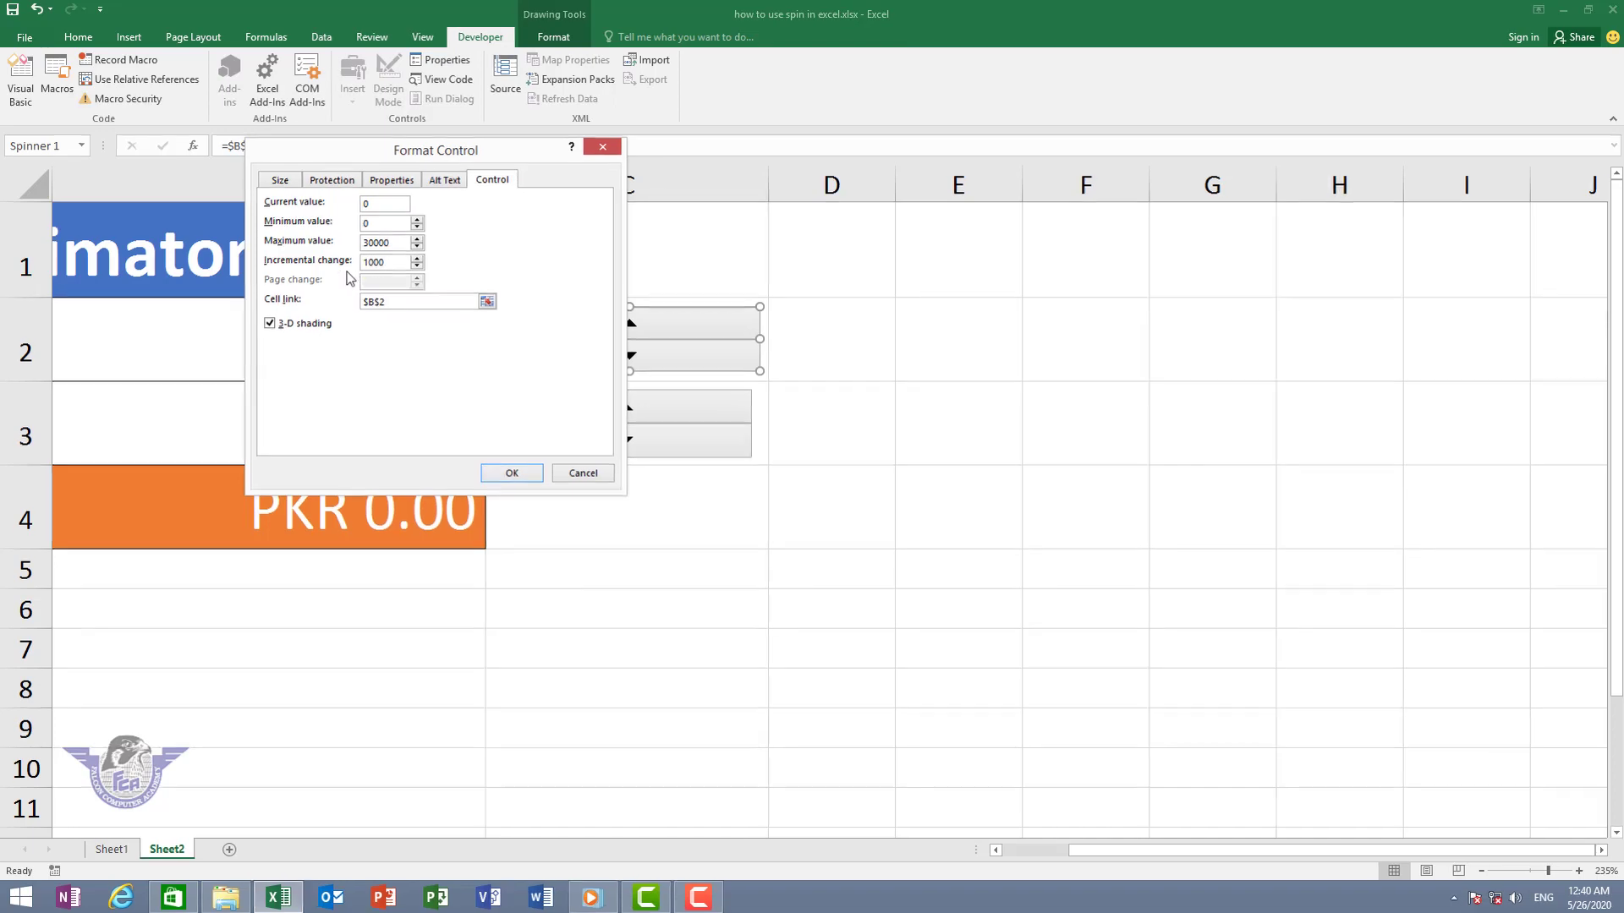
type("1")
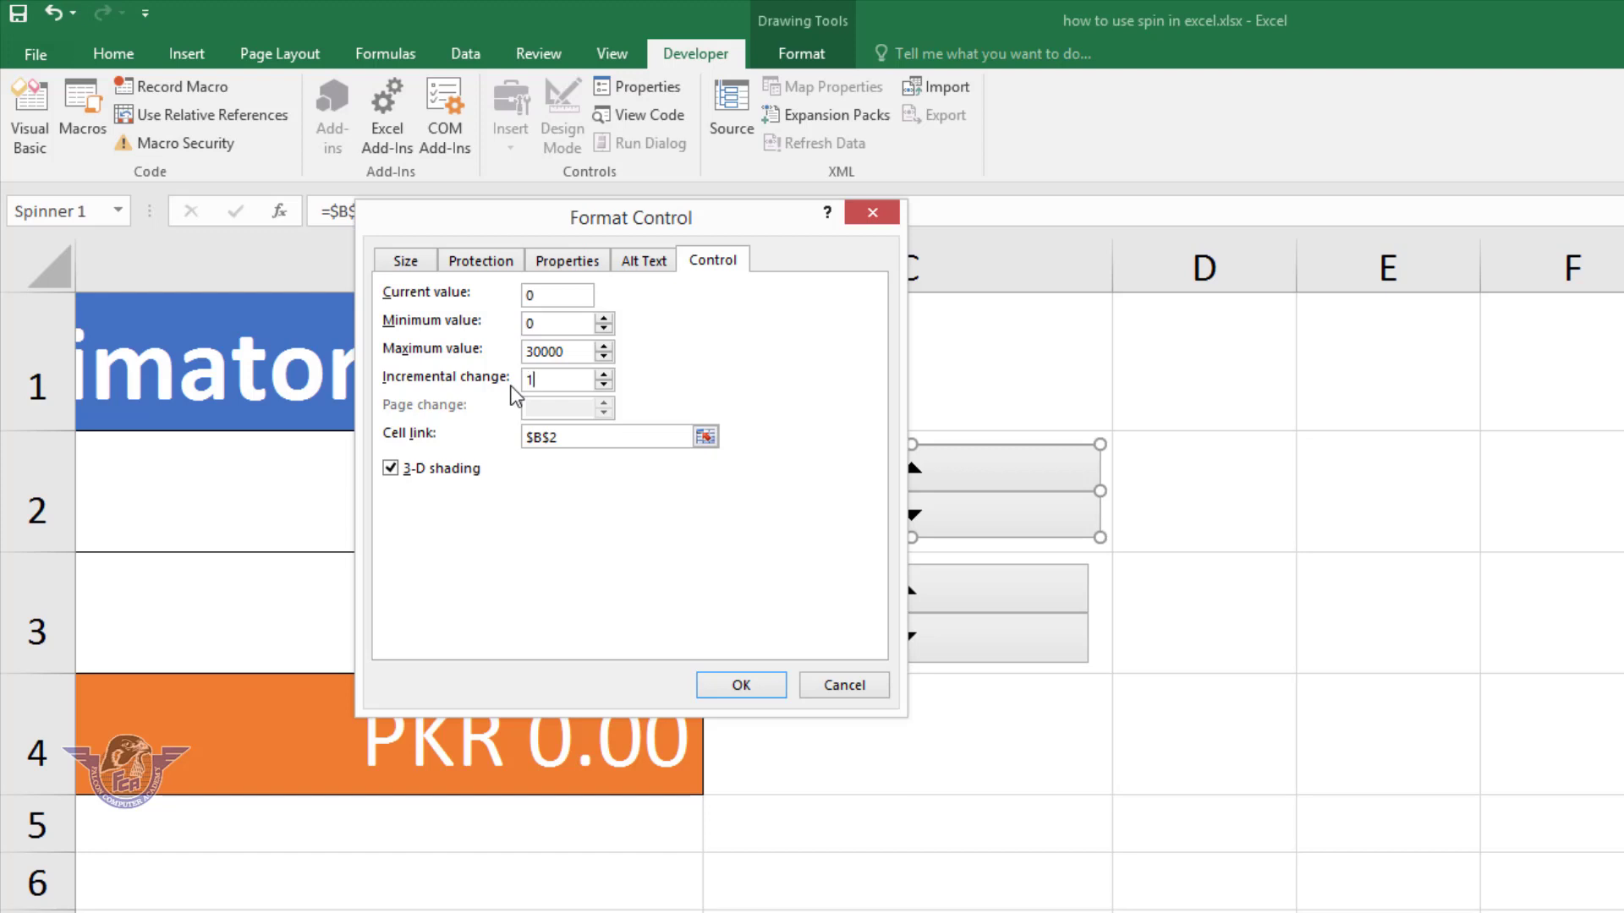
left_click(581, 443)
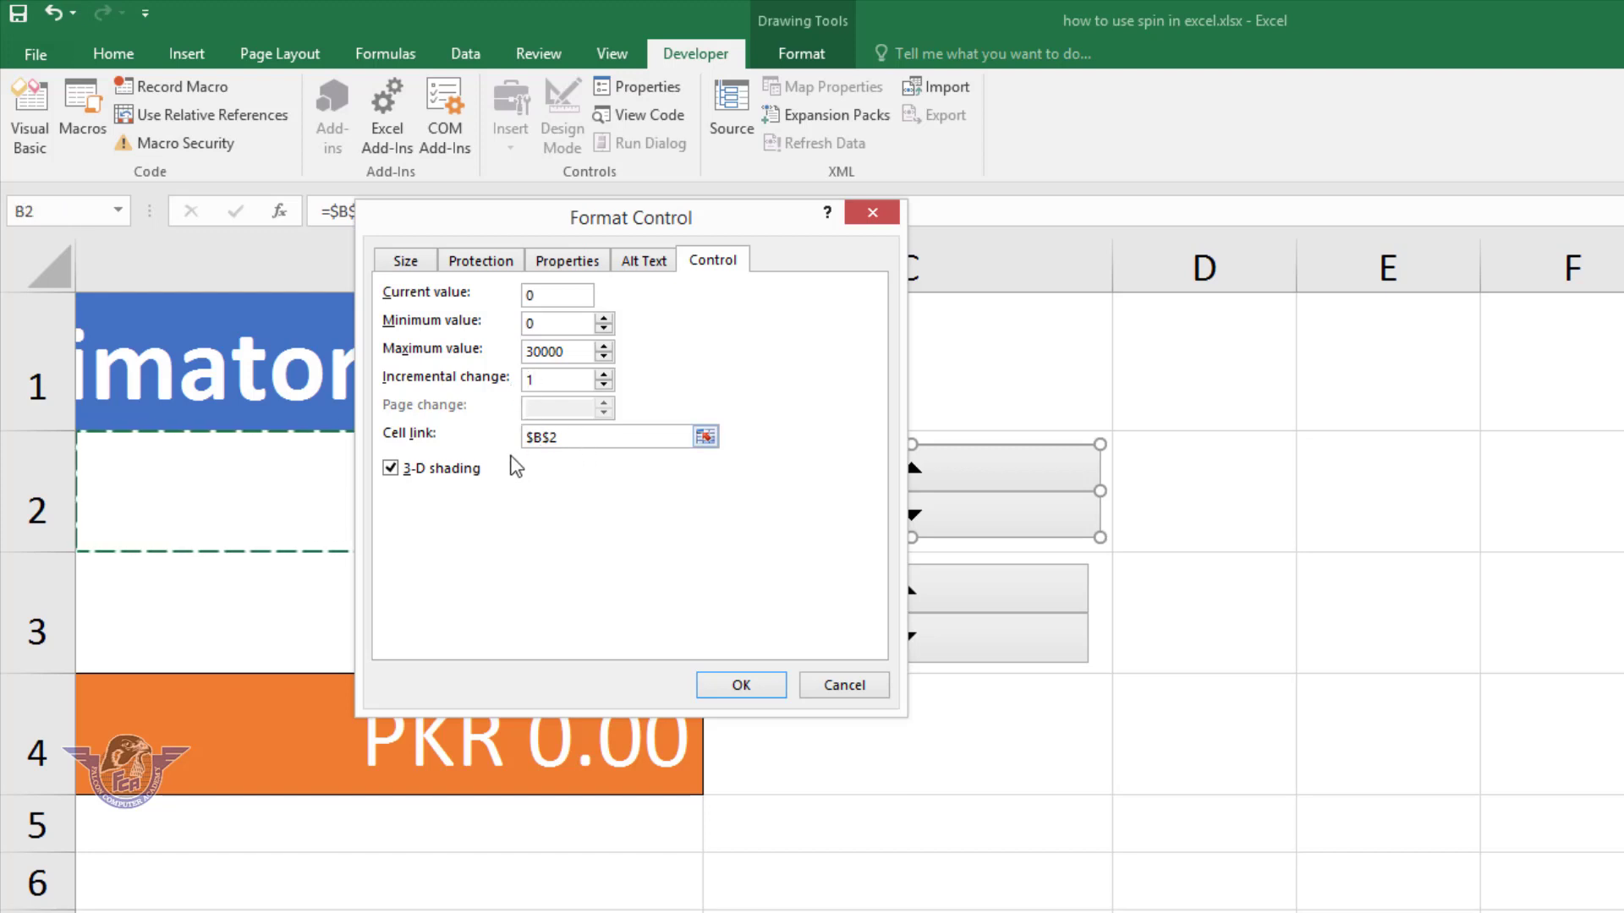
left_click_drag(517, 437, 561, 440)
key("BackSpace")
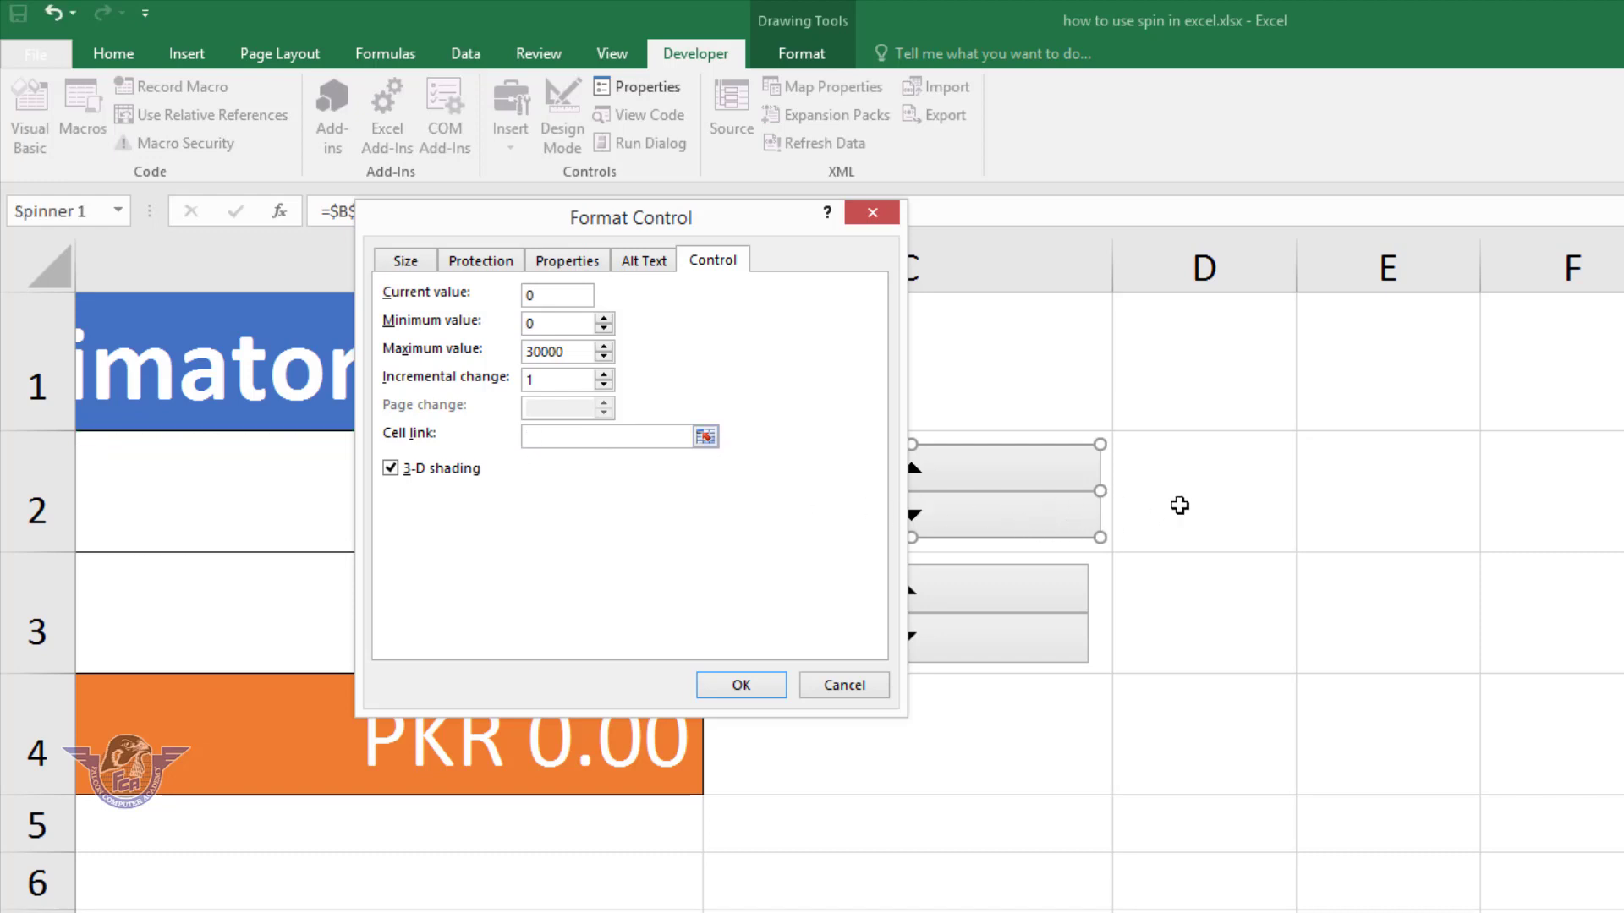
left_click(1221, 511)
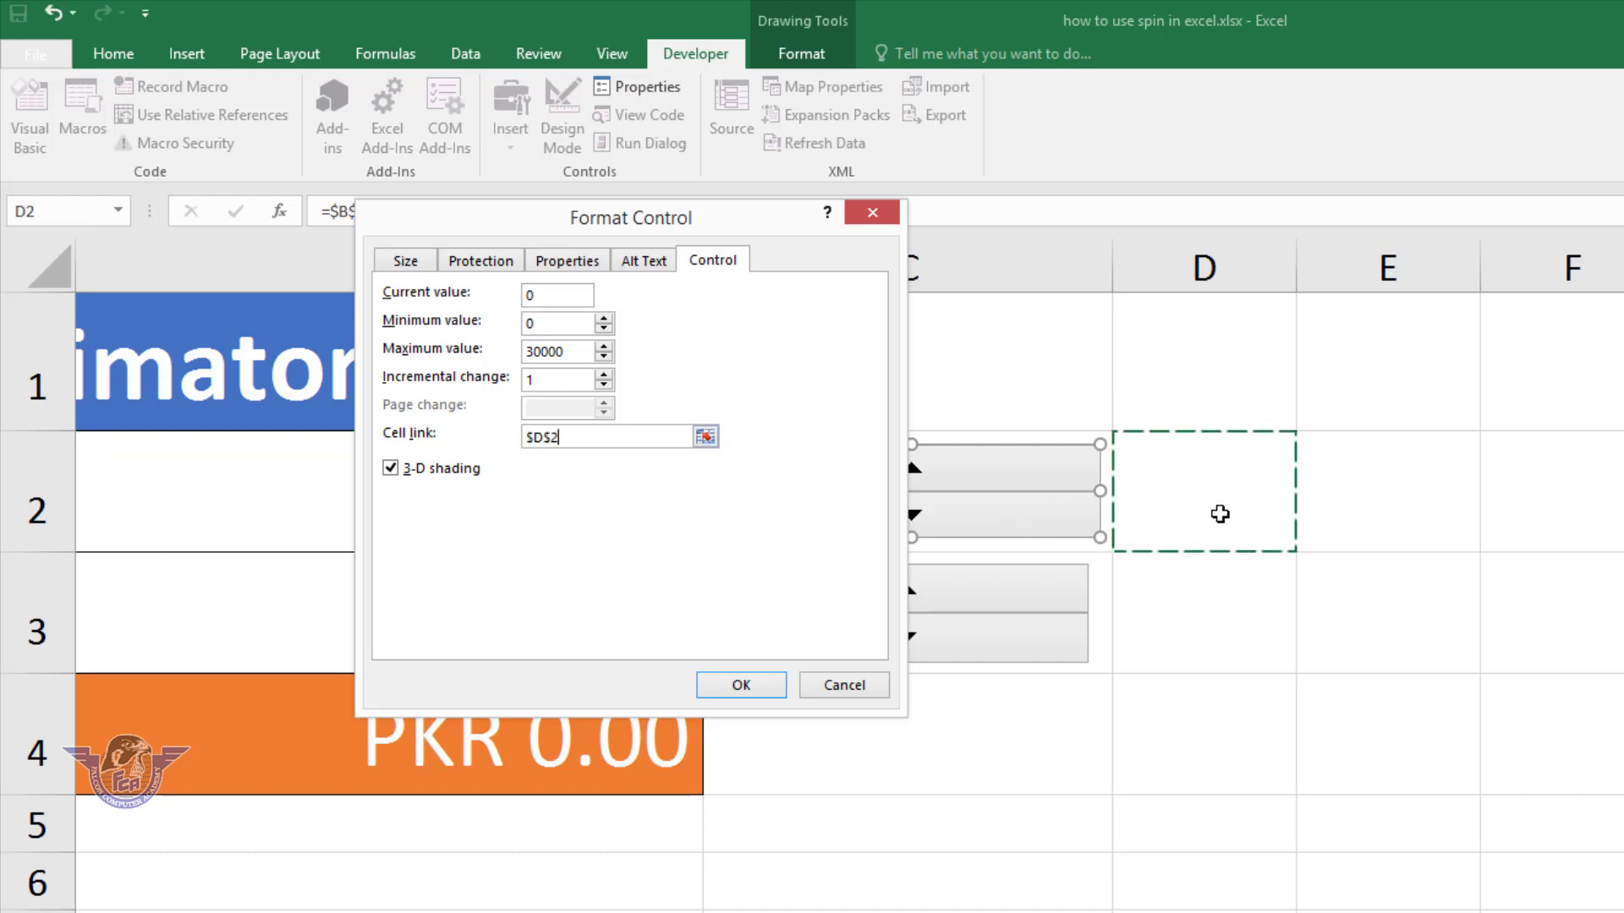
left_click(741, 685)
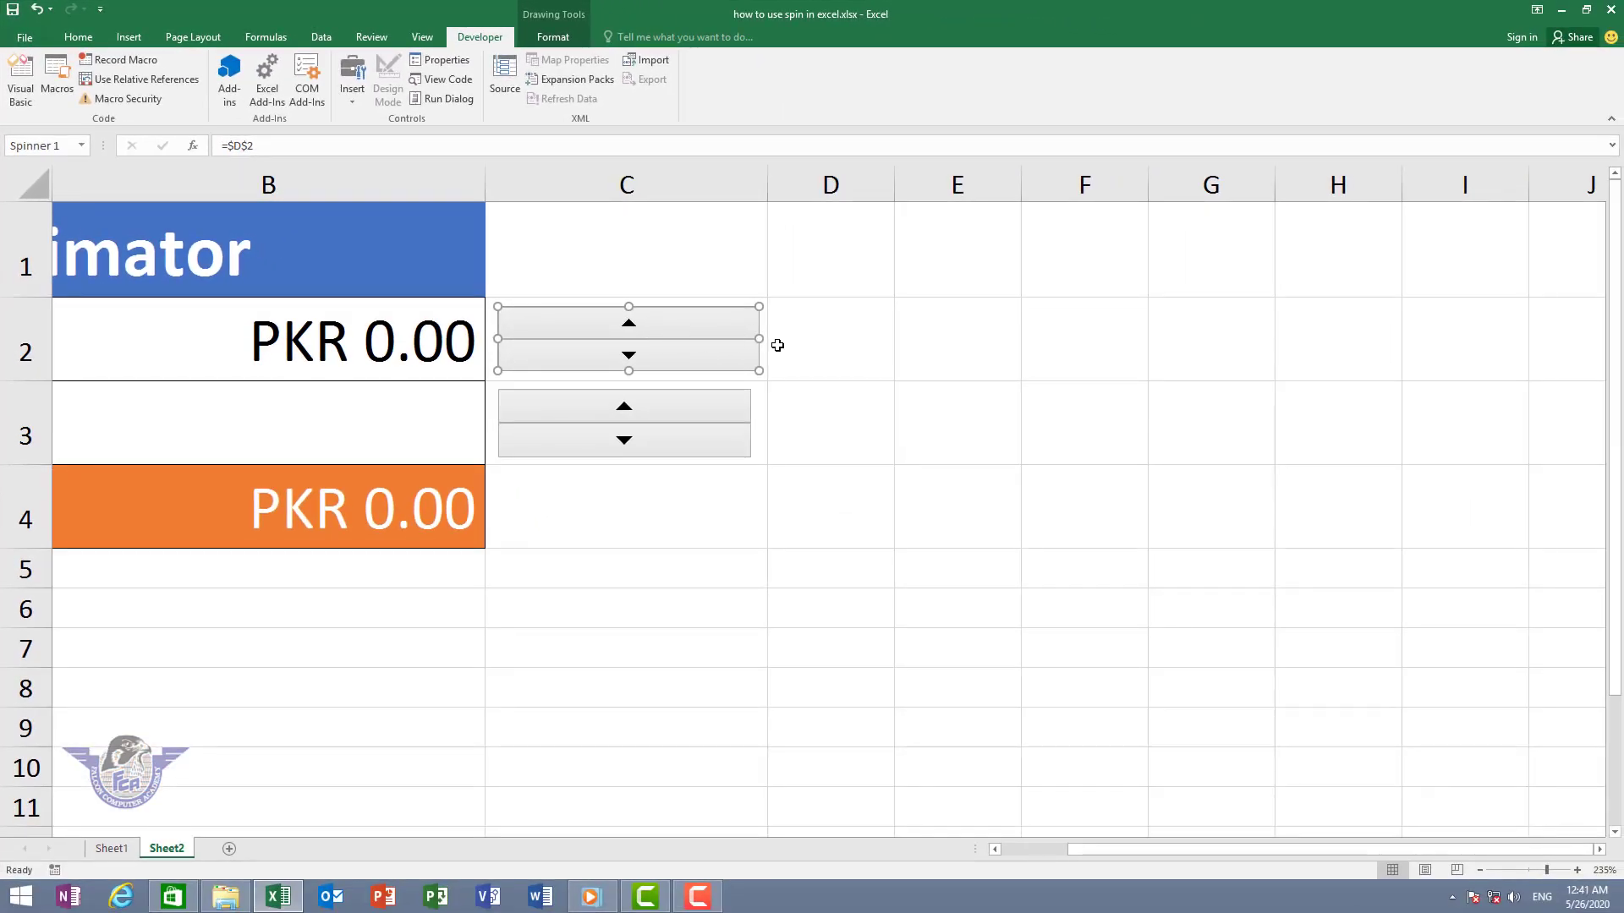
Replace B2's contents with the formula =1000*D2.
left_click(420, 342)
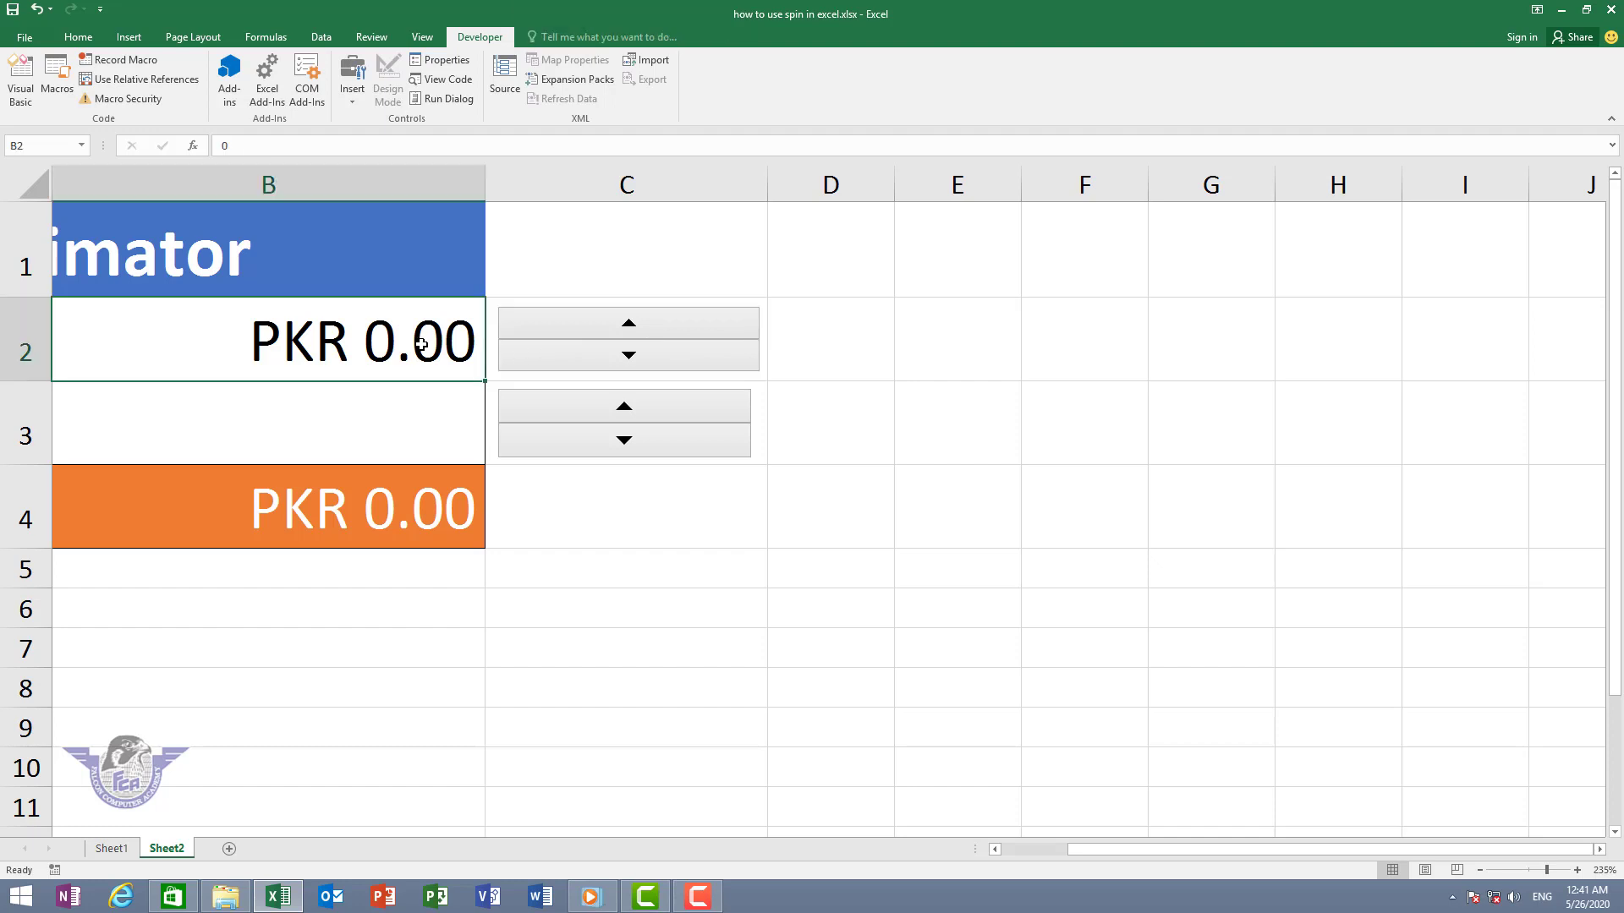
left_click_drag(1099, 850, 1036, 852)
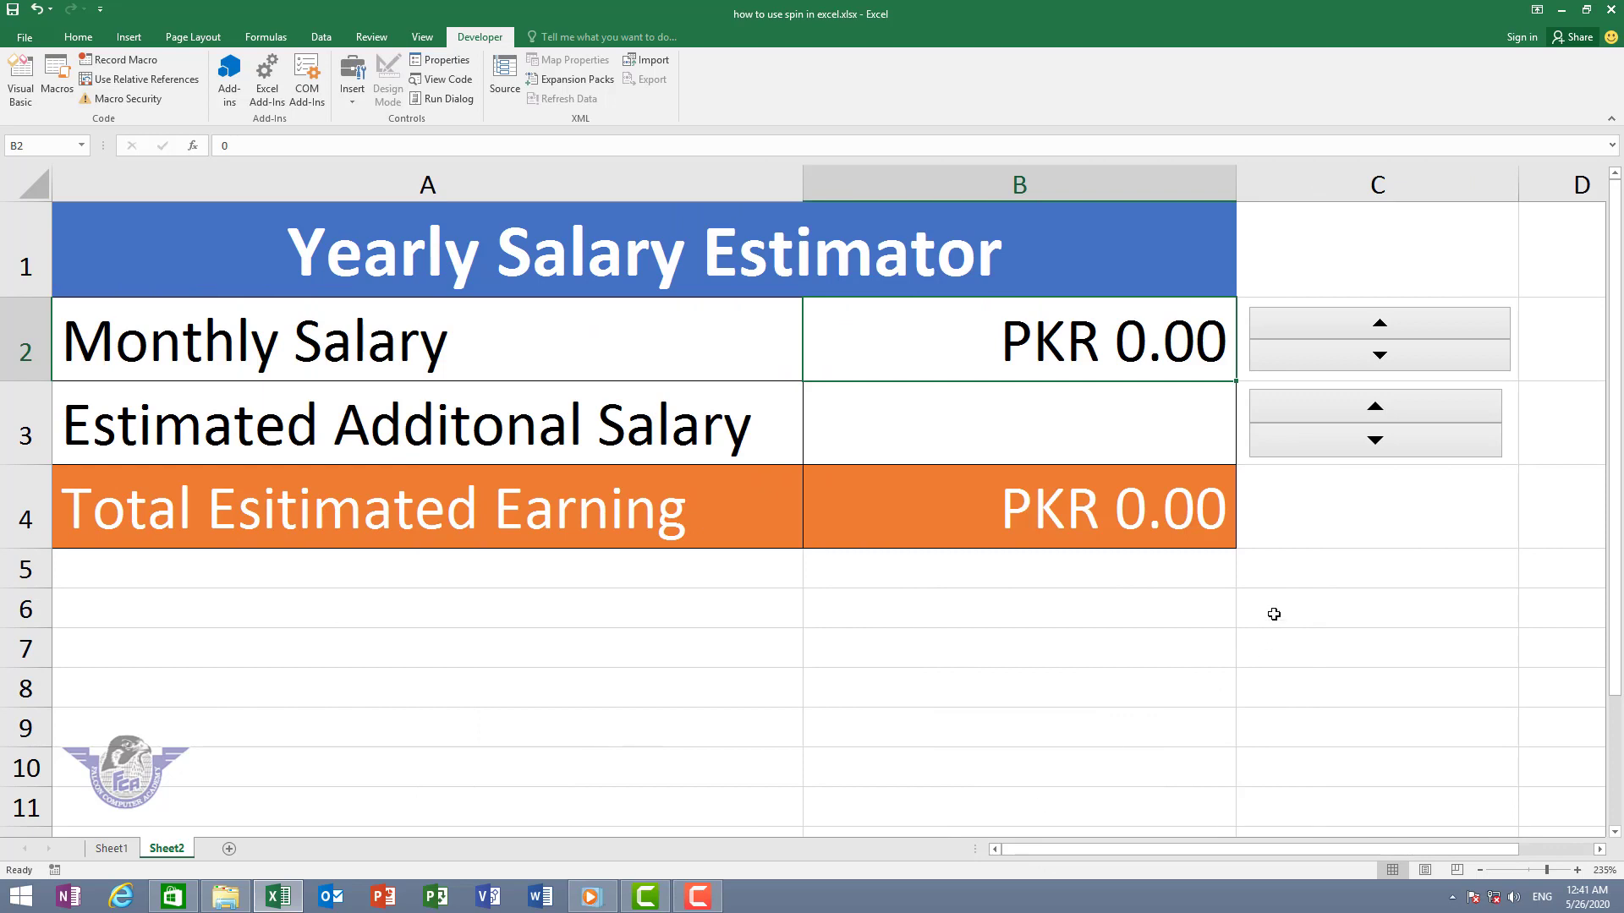
left_click(1599, 849)
key("Delete")
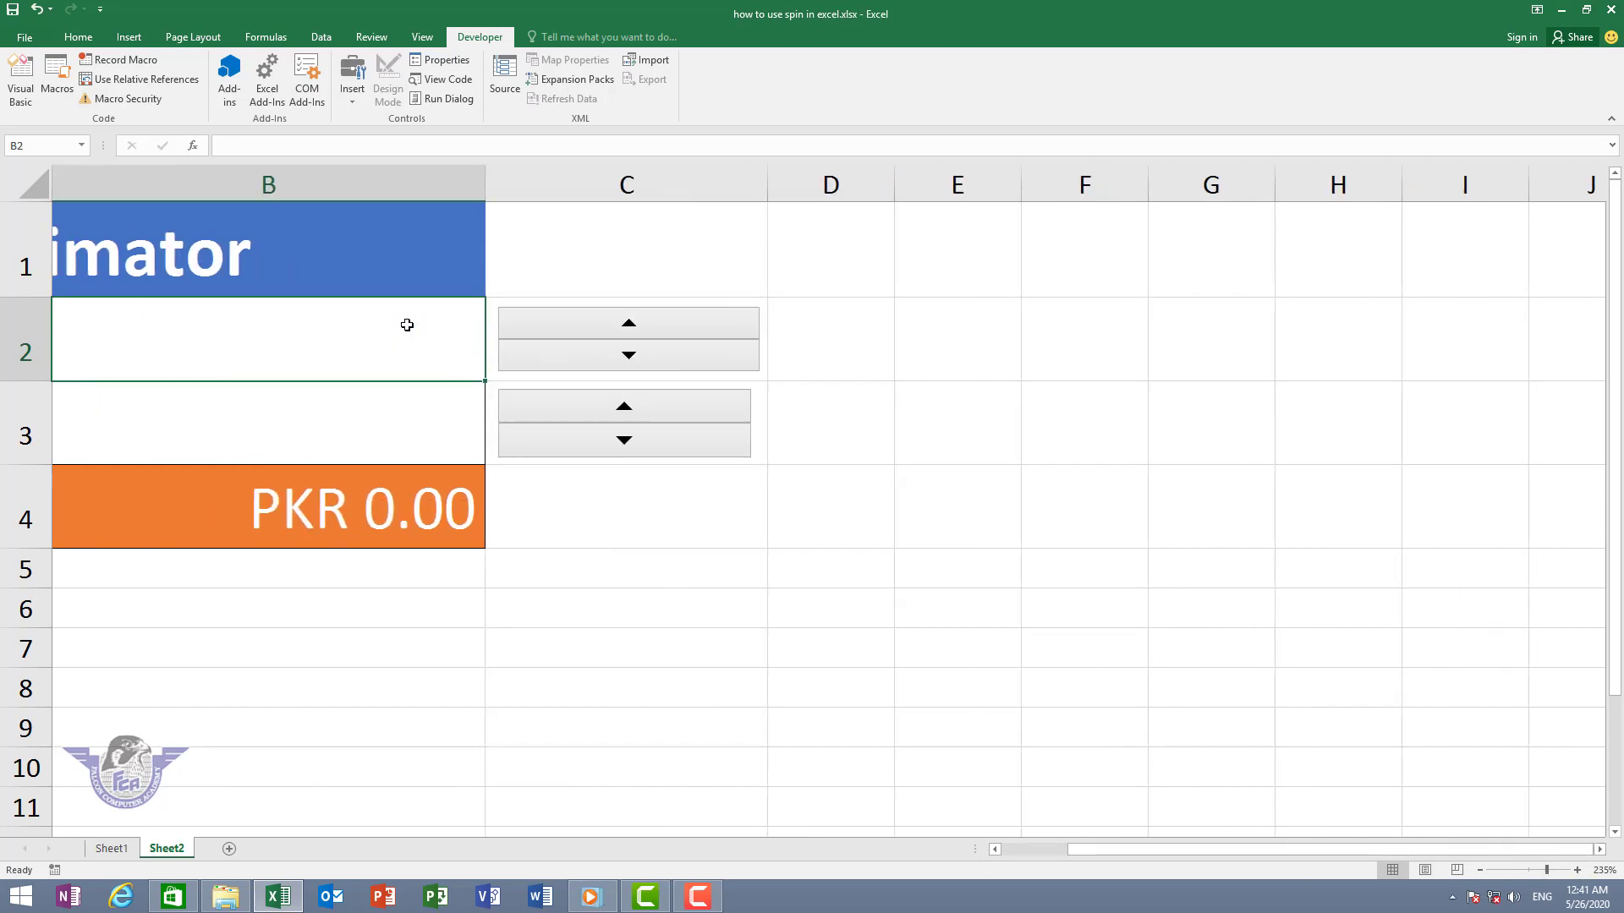
type("=")
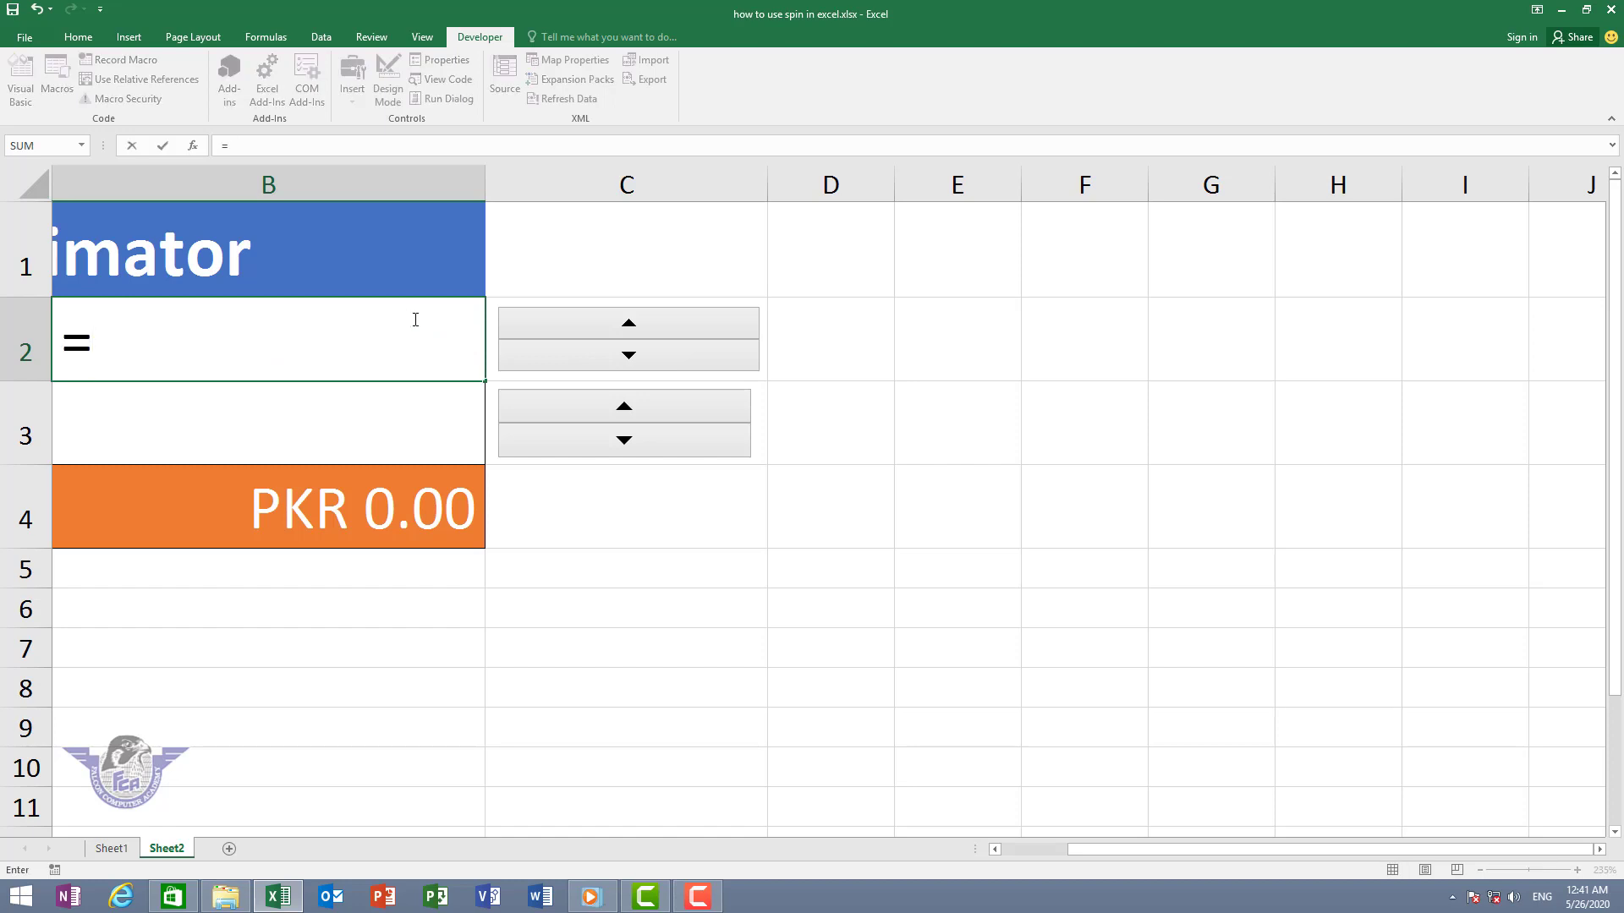
type("1000")
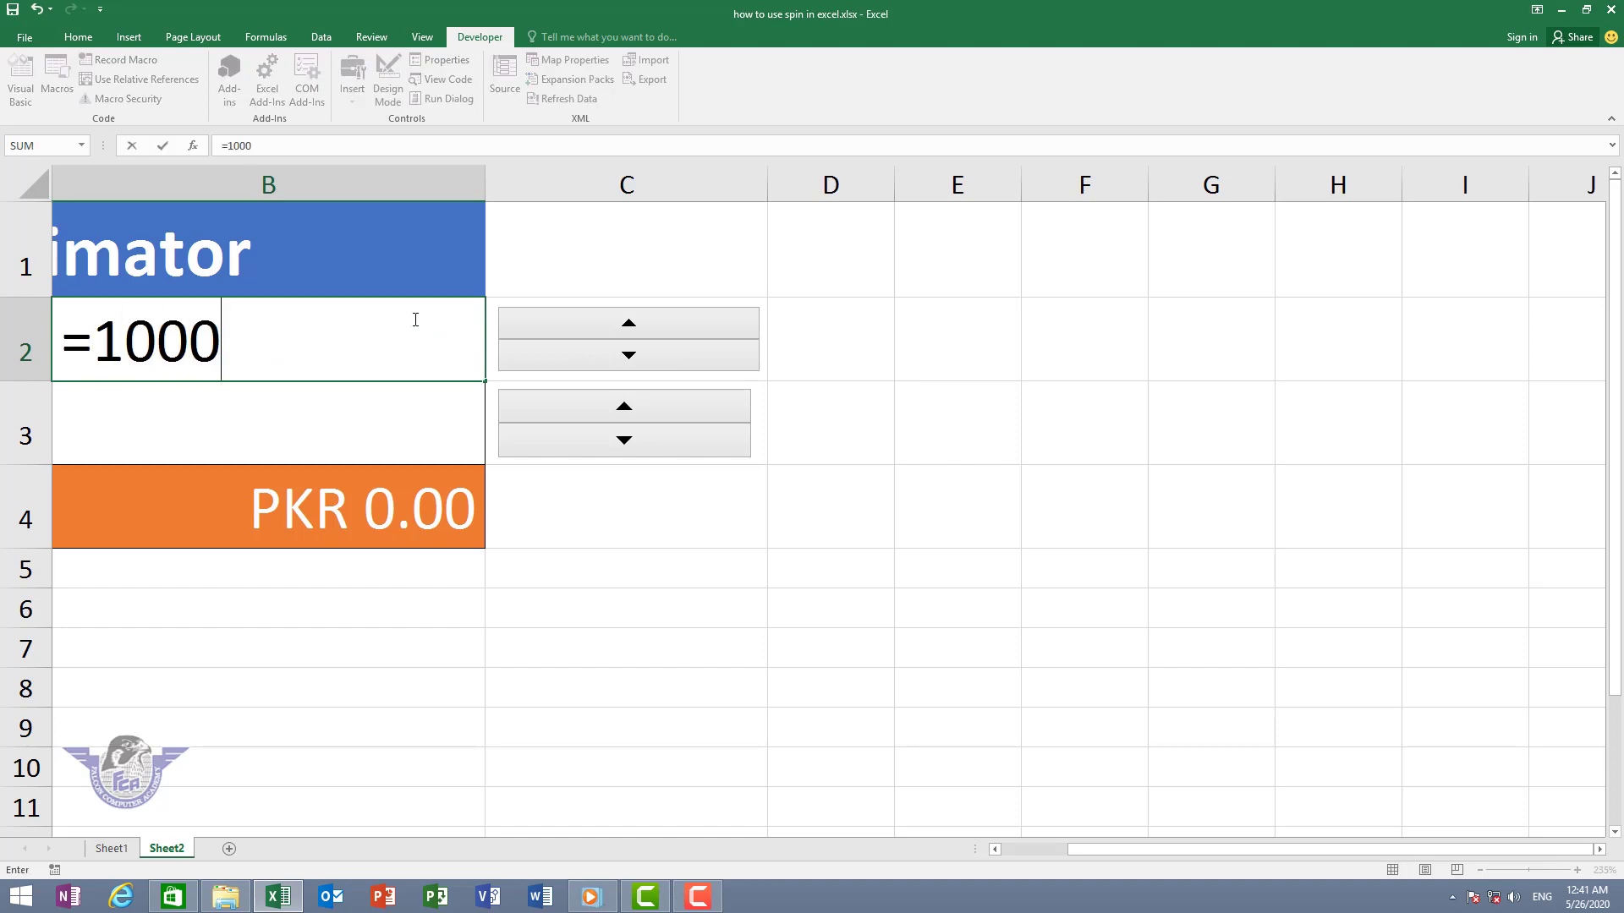
type("*")
left_click(836, 347)
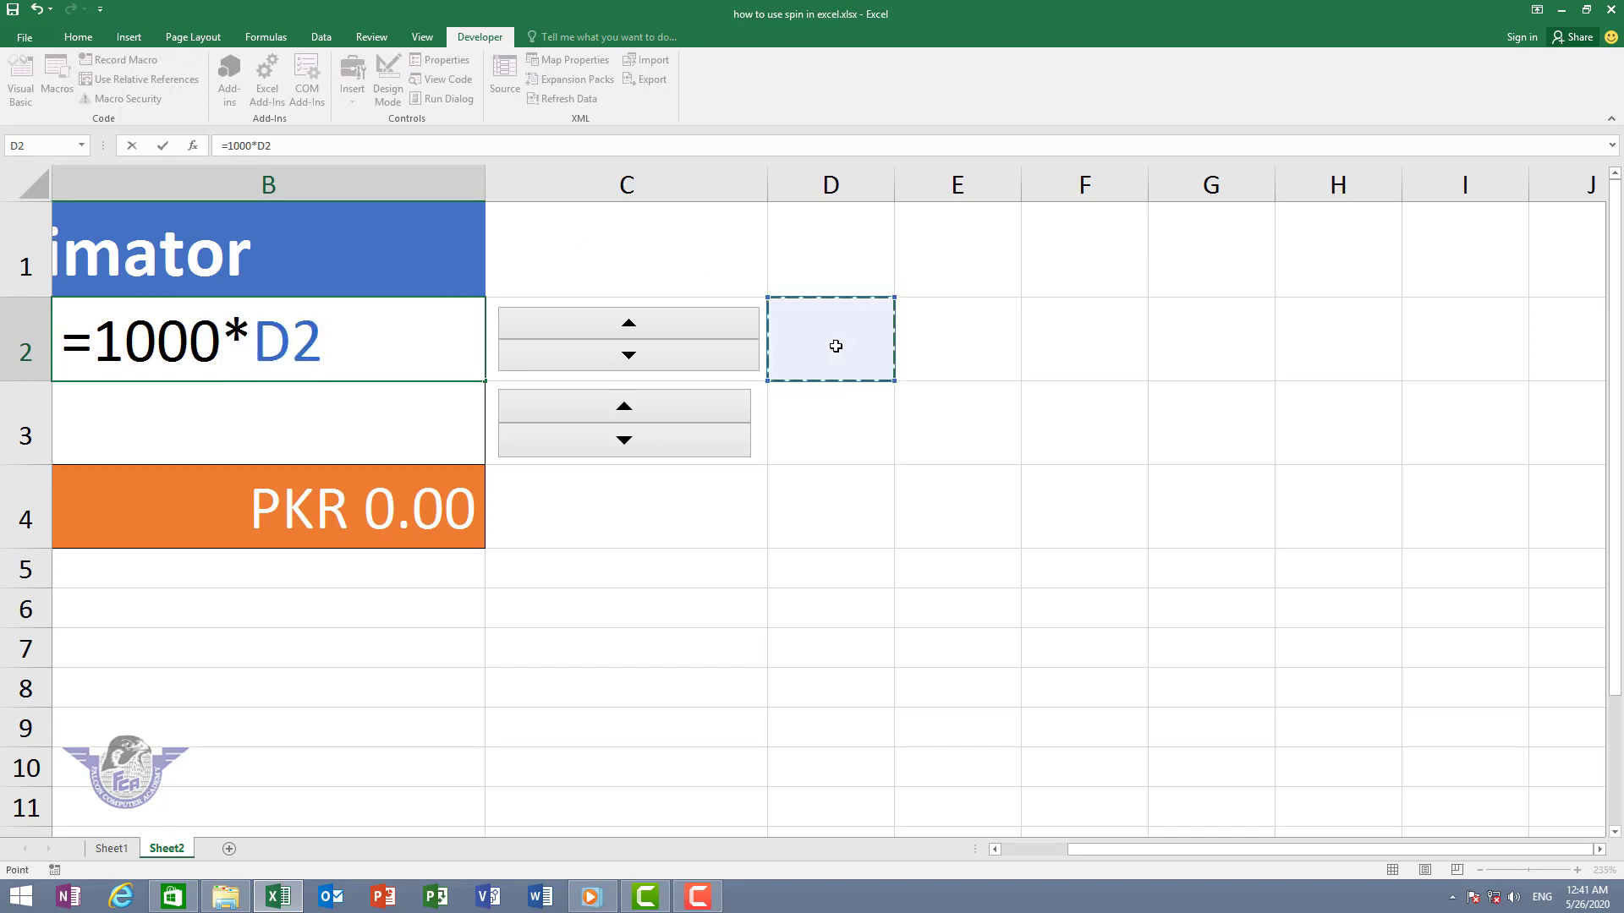
key("Return")
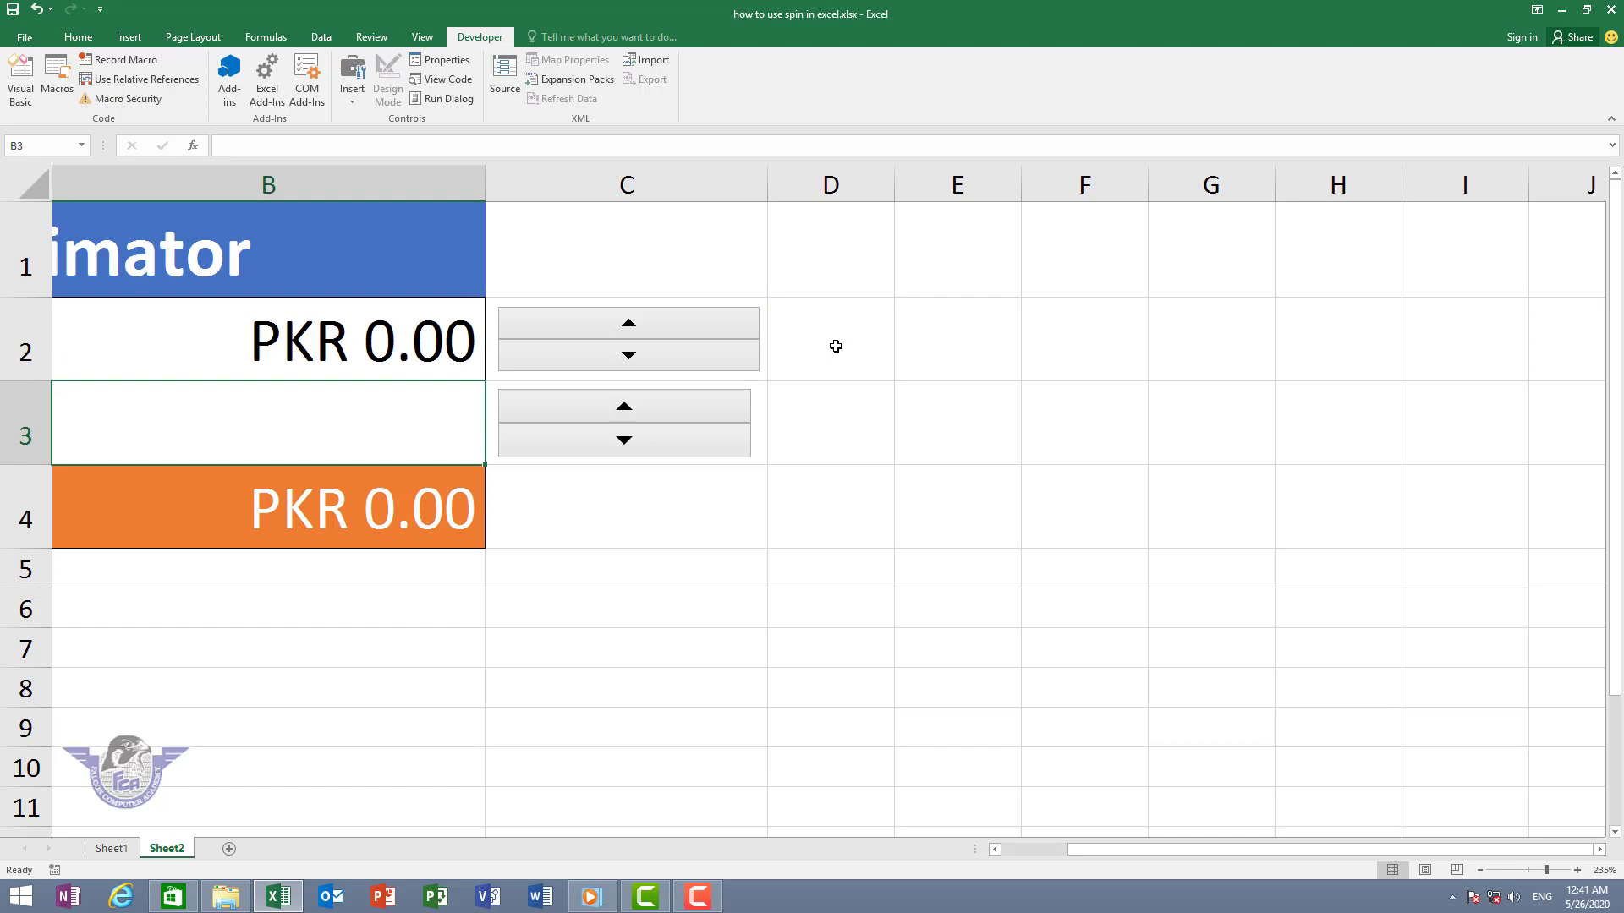
left_click(677, 335)
left_click(677, 334)
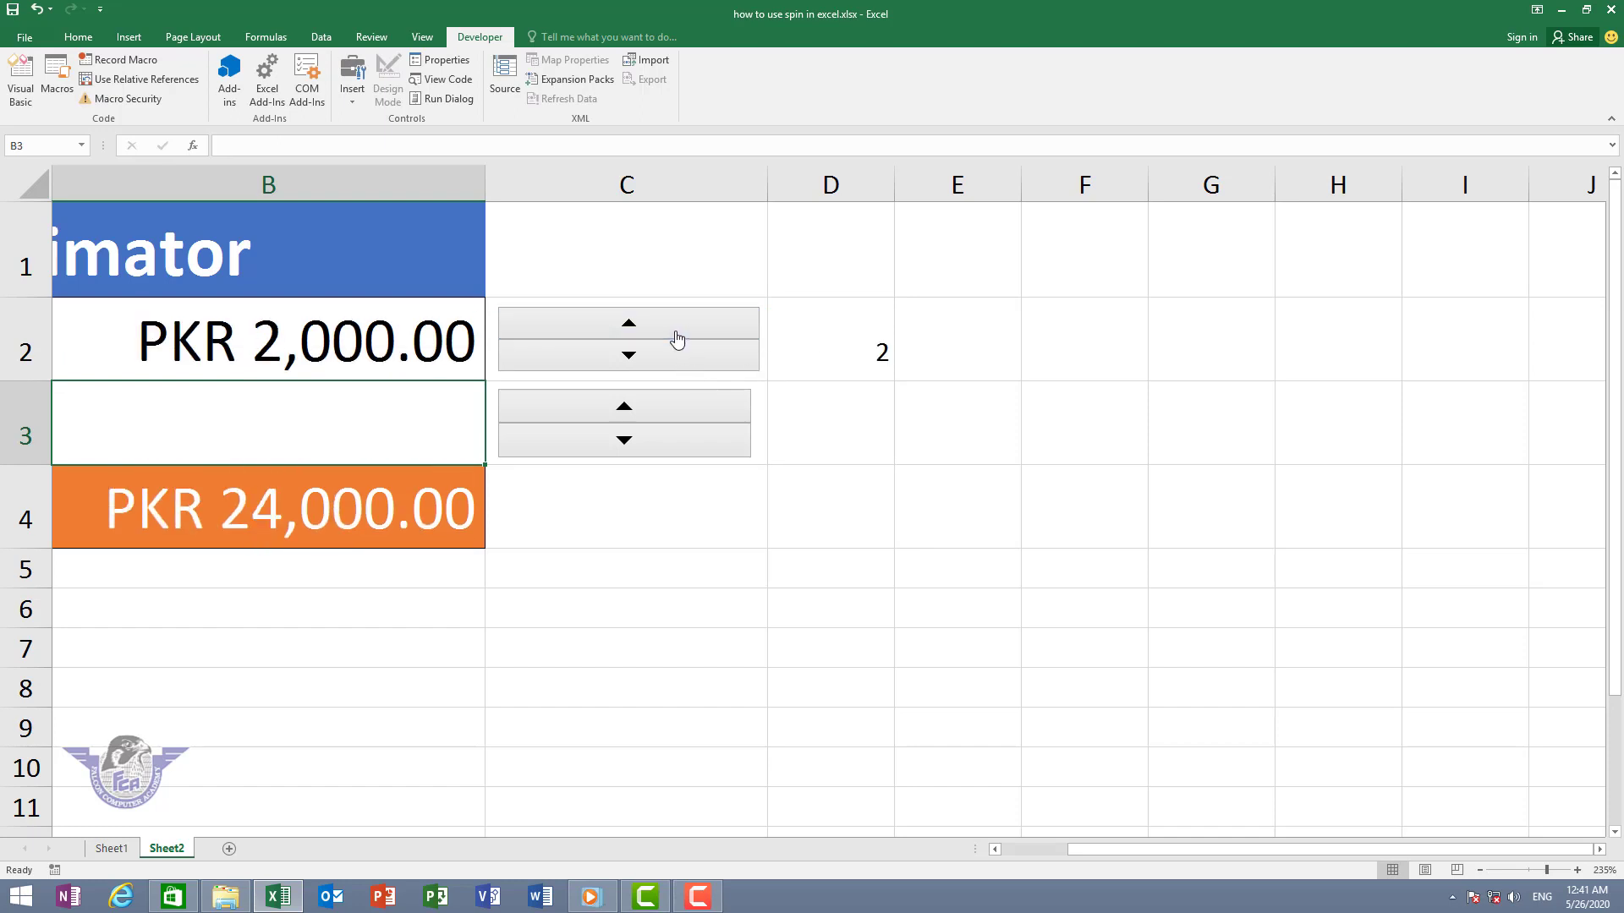
left_click(677, 335)
triple_click(678, 335)
left_click(679, 335)
triple_click(680, 334)
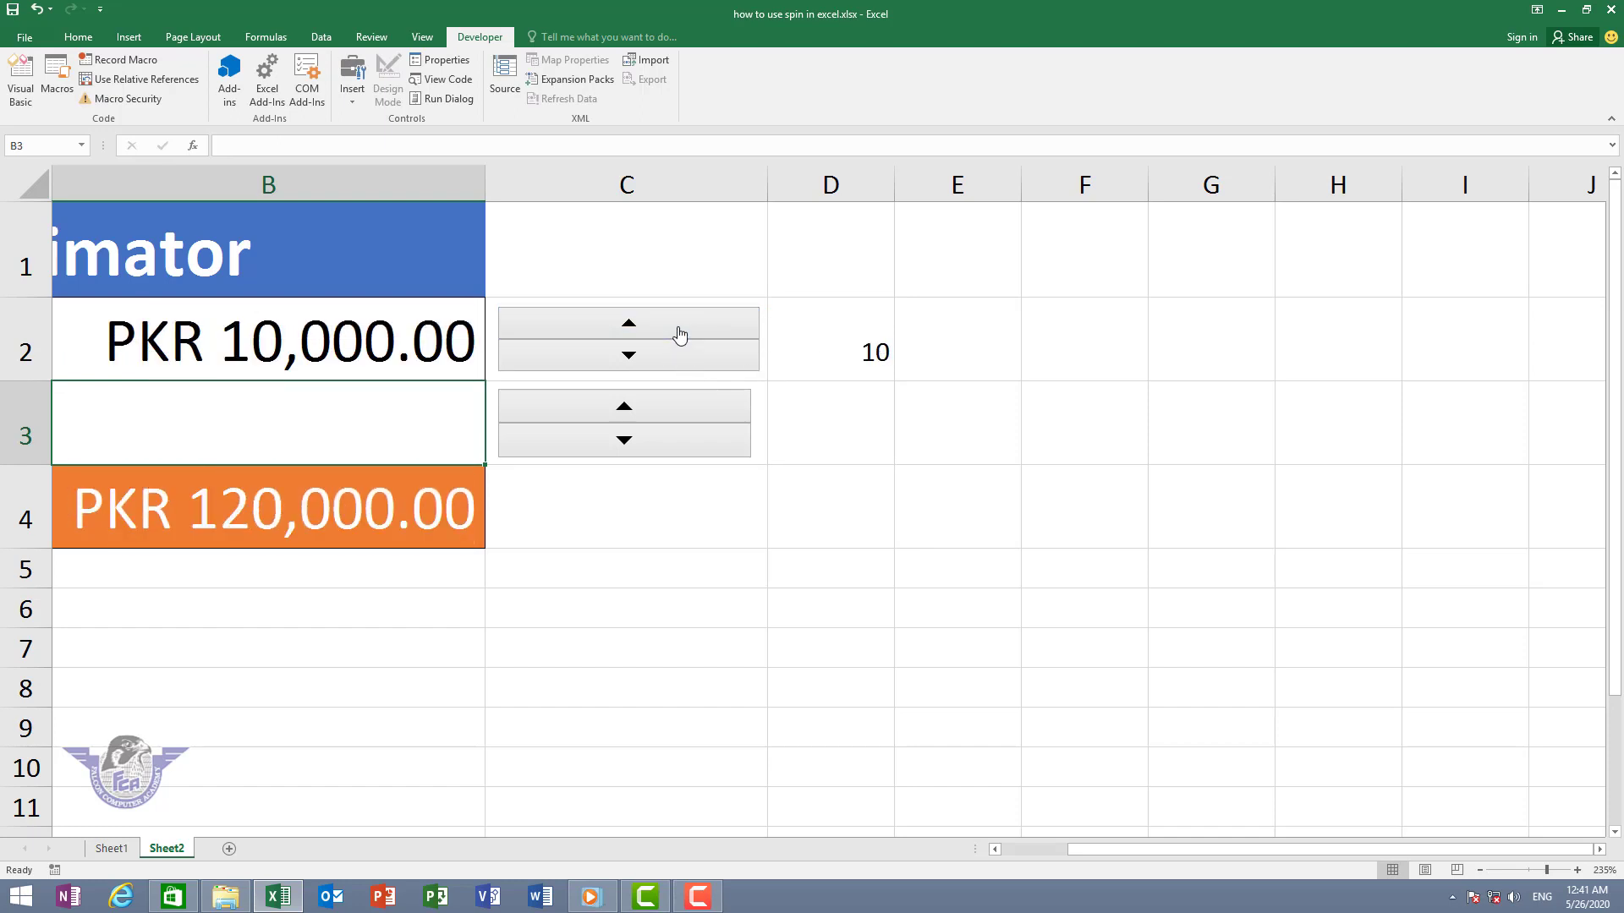
triple_click(679, 335)
triple_click(679, 334)
left_click(679, 335)
triple_click(679, 335)
triple_click(679, 335)
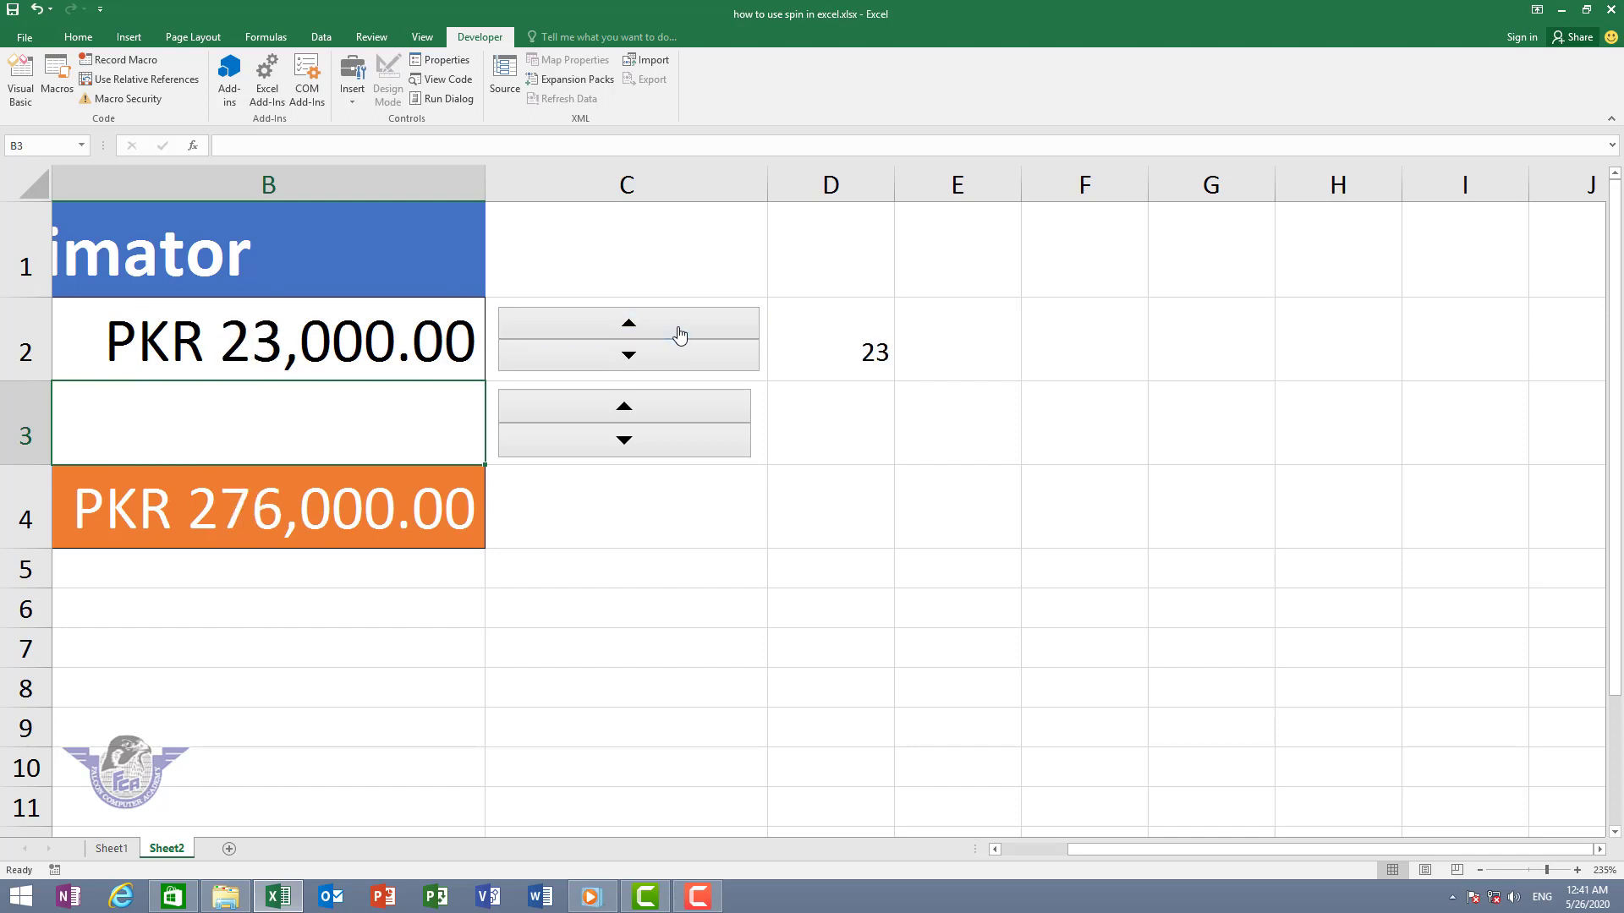
triple_click(679, 335)
triple_click(679, 335)
triple_click(679, 335)
triple_click(680, 335)
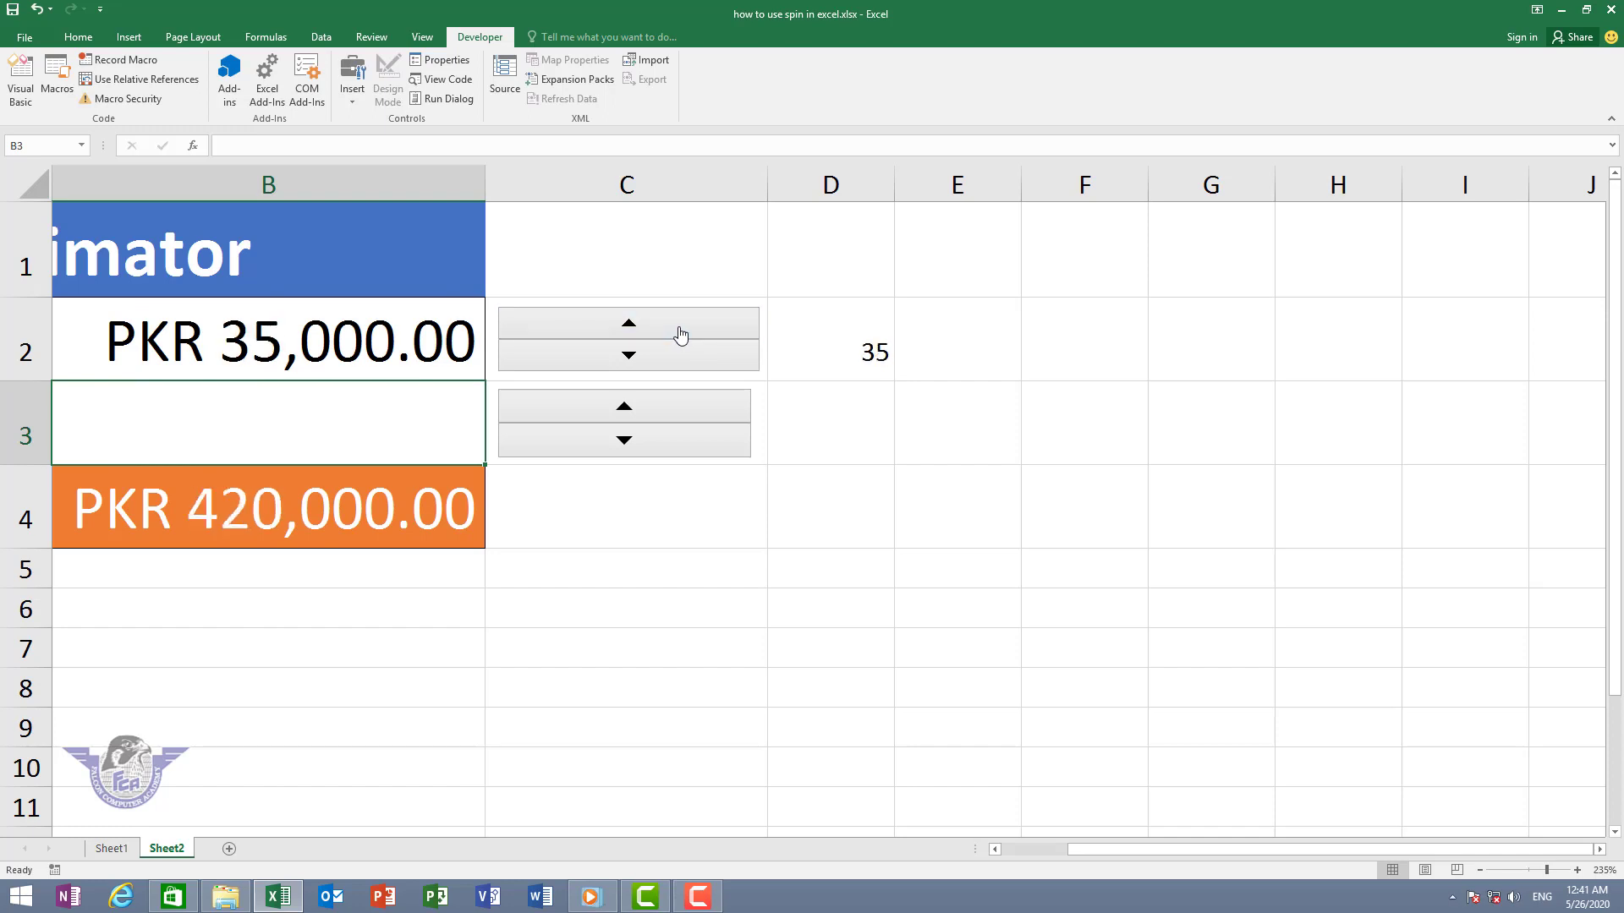
triple_click(680, 335)
triple_click(681, 335)
triple_click(681, 335)
double_click(682, 335)
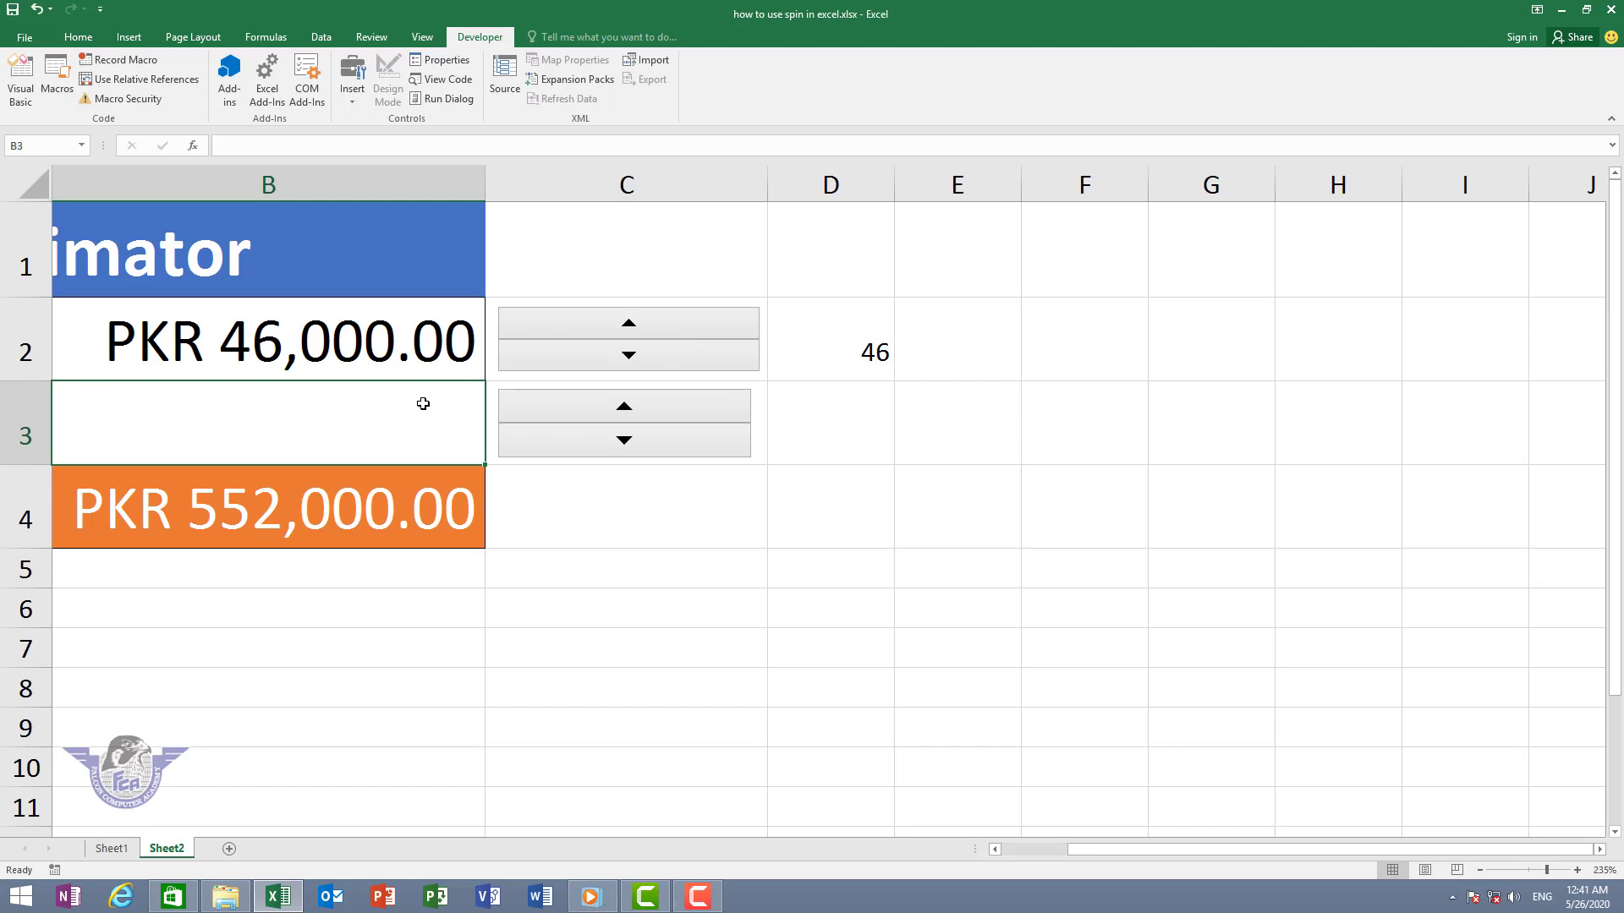
left_click(830, 349)
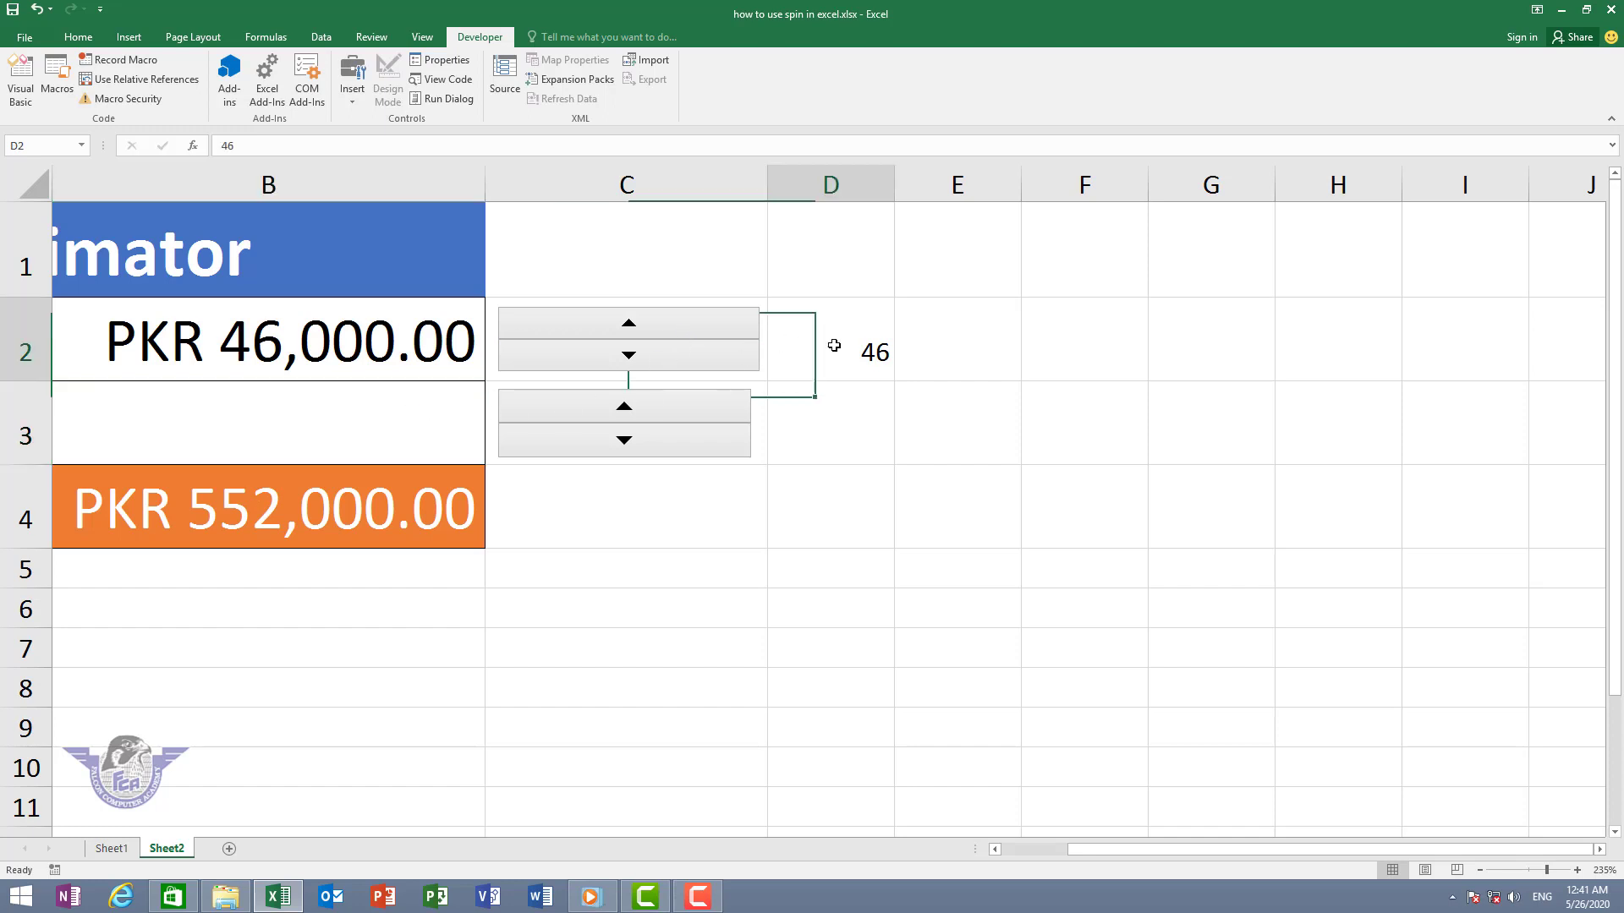
Hide column D and enter 12,000 in B3, making the total PKR 696,000.00.
right_click(849, 185)
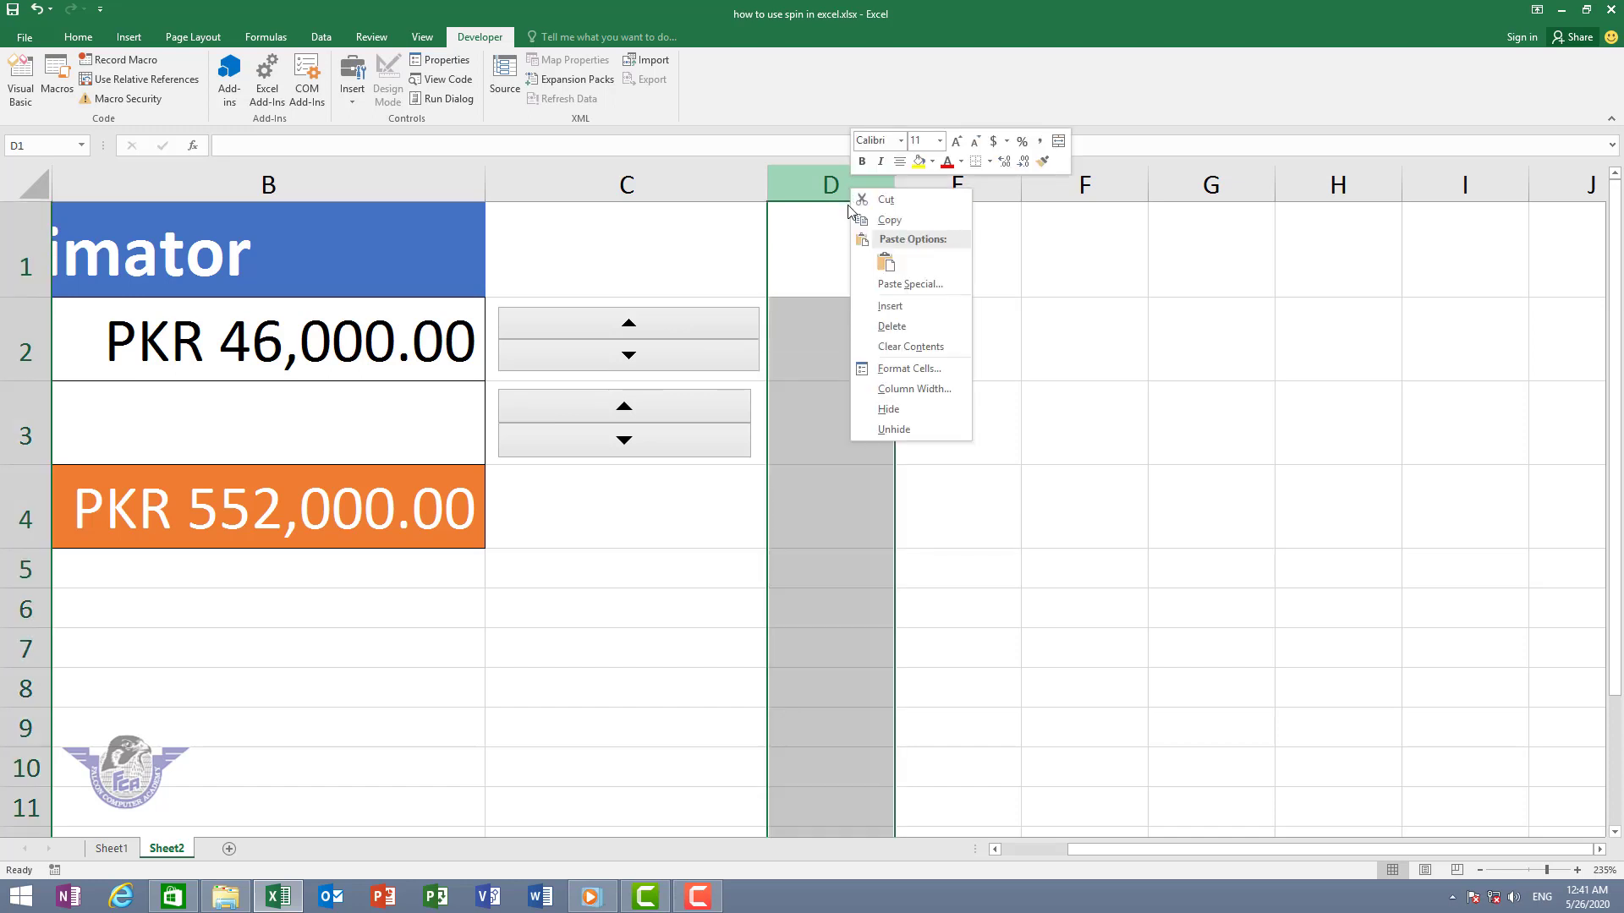
left_click(888, 409)
left_click(378, 421)
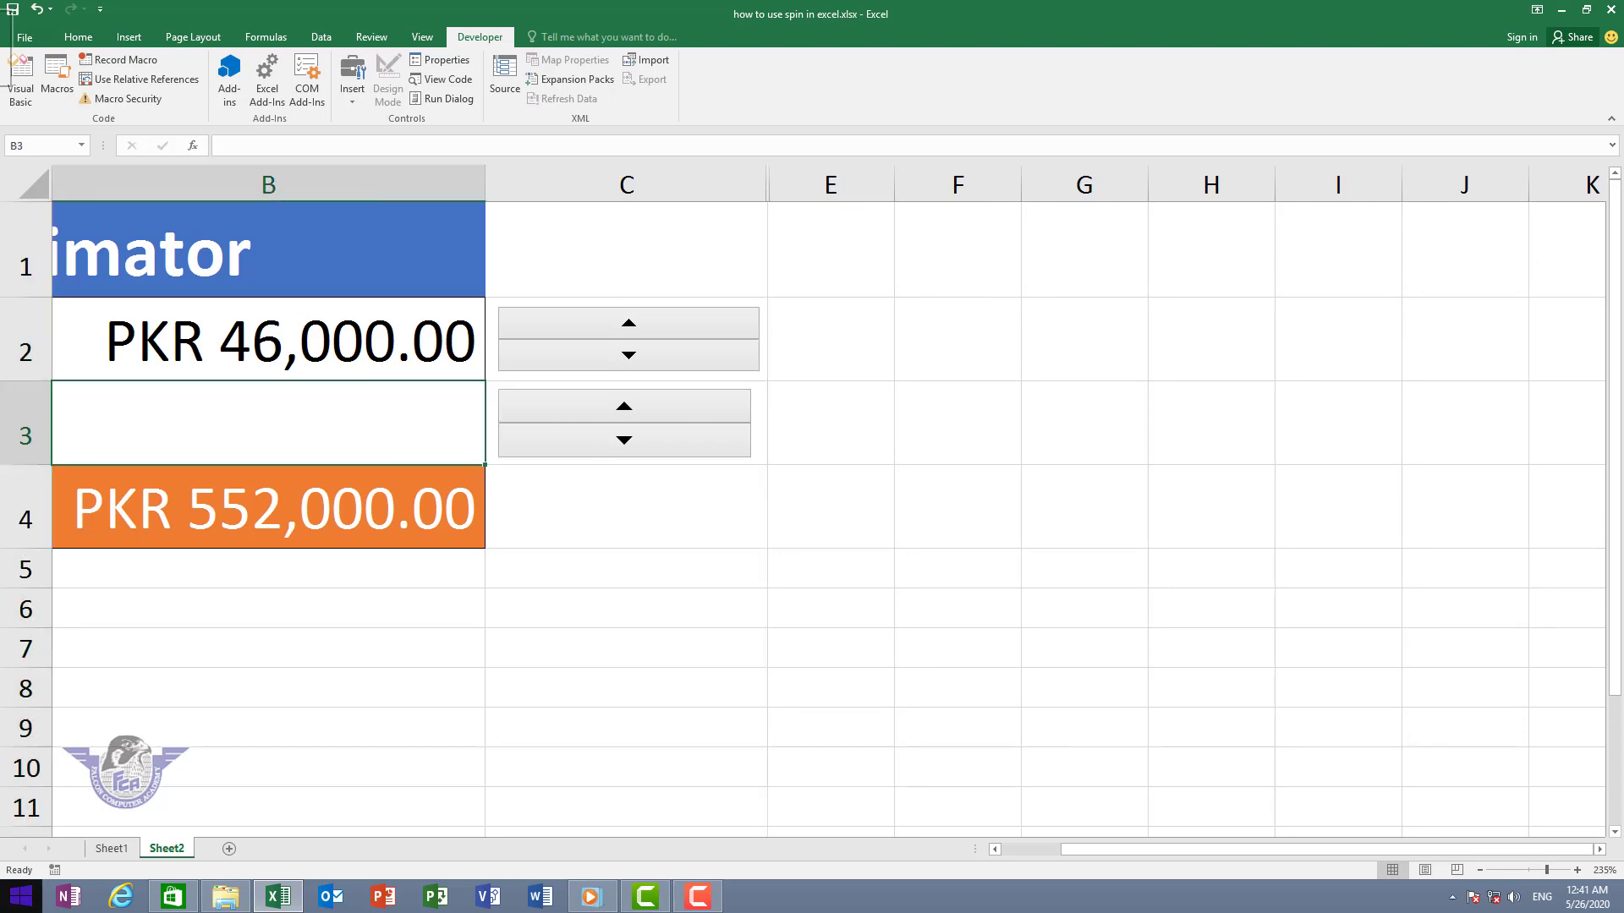
type("12")
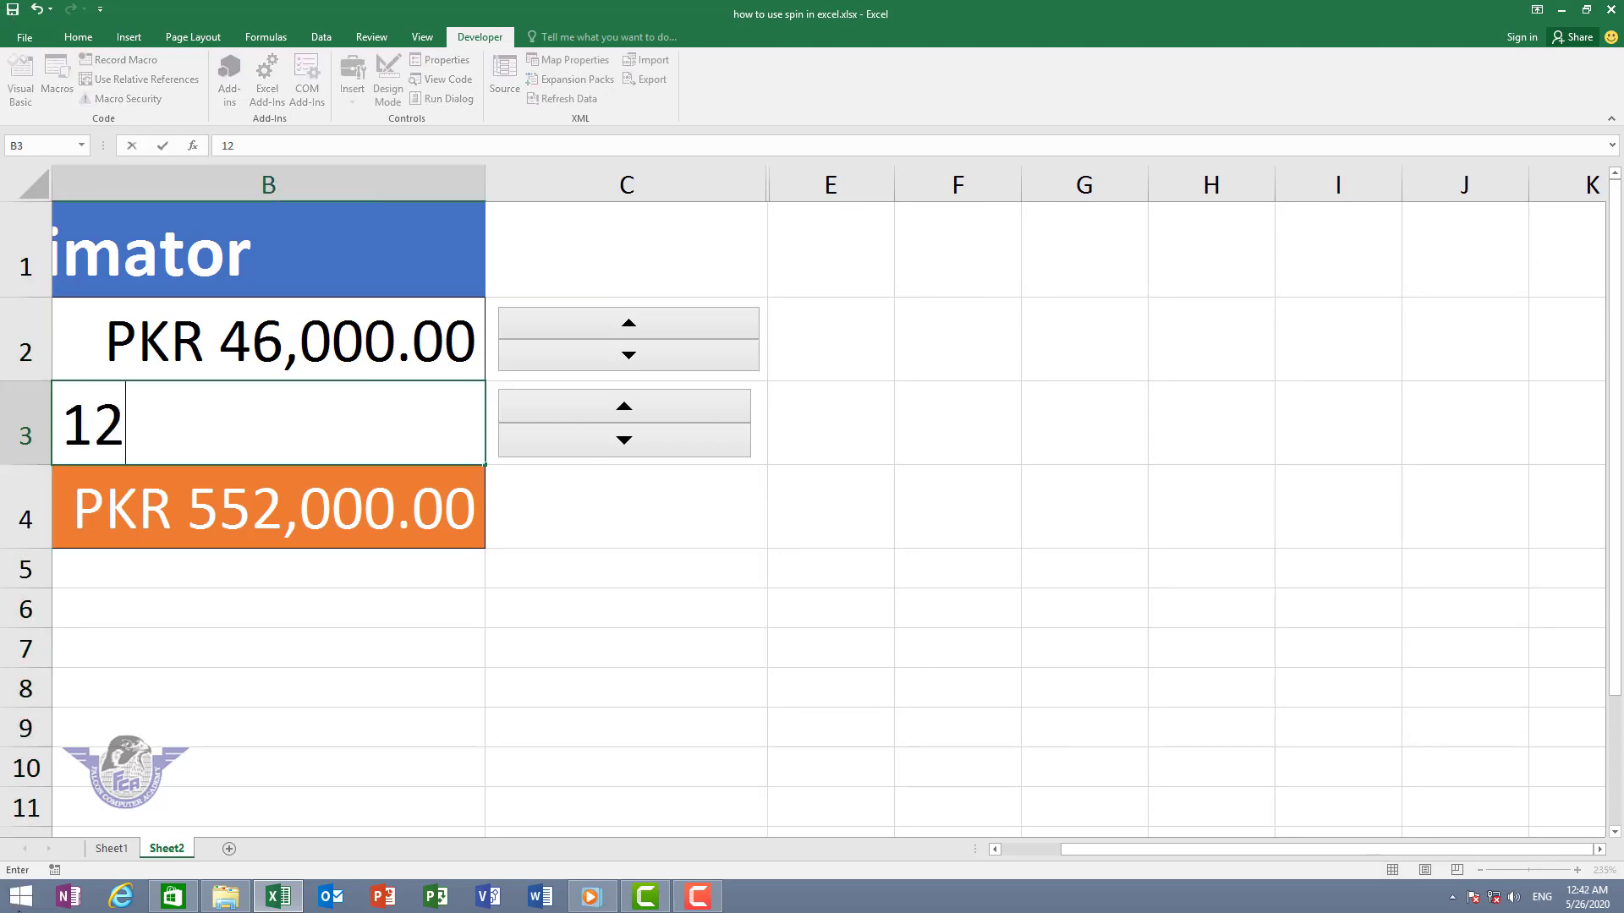
type("PKR 12,000")
key("Return")
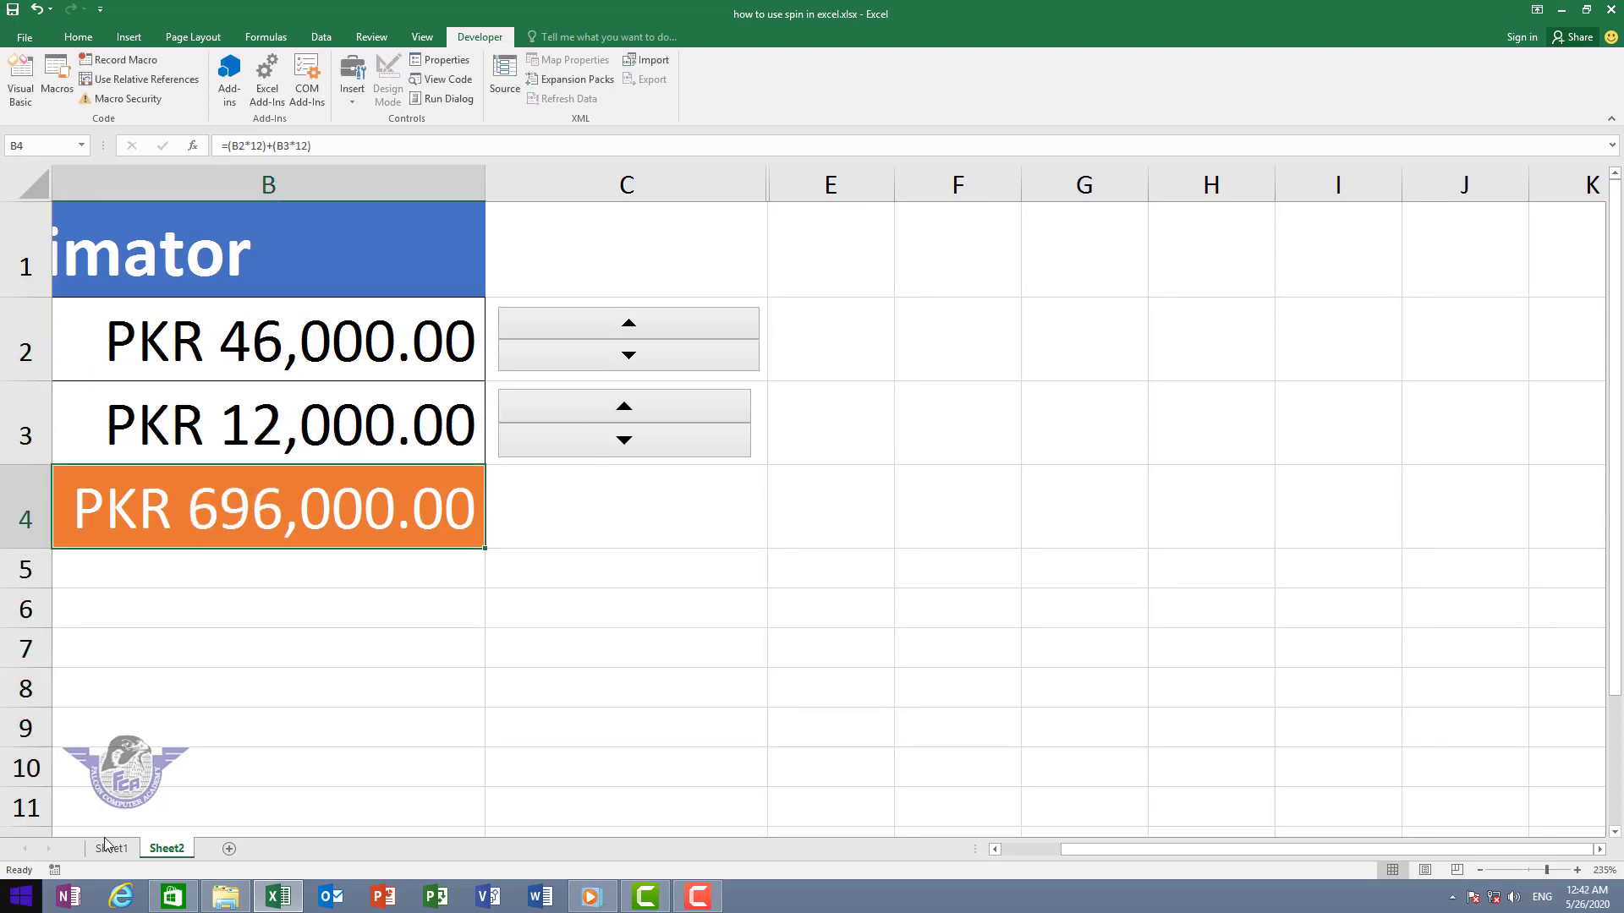
left_click_drag(1106, 850, 1037, 854)
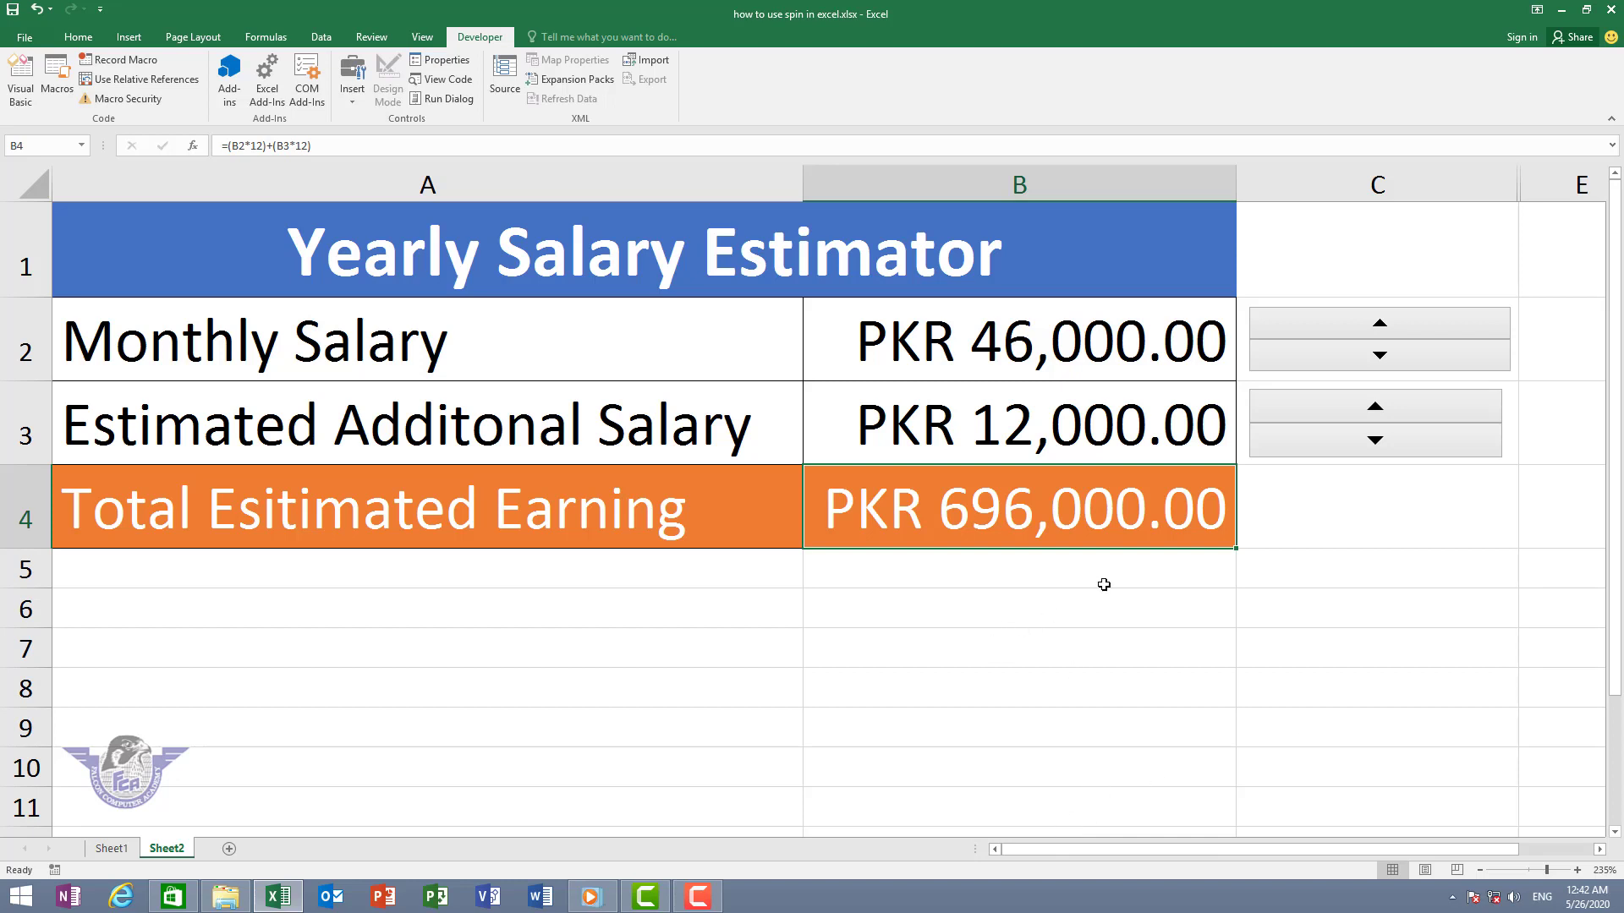
Check B2's formula and helper cells E2/E3, then delete the 12,000 in B3.
left_click(1081, 354)
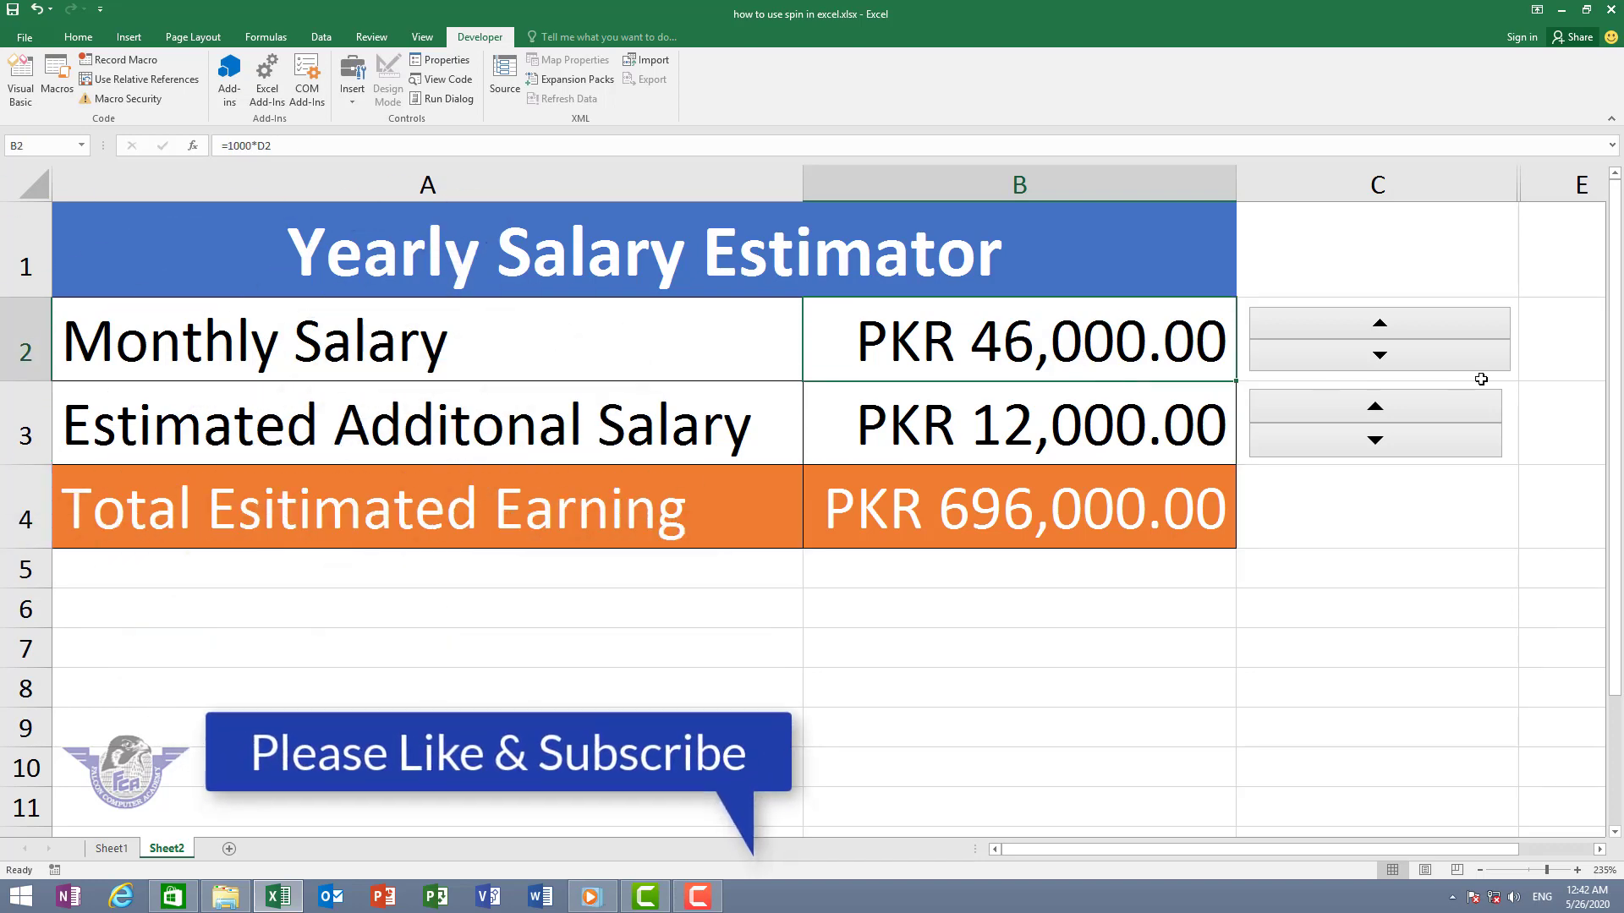
left_click(1552, 354)
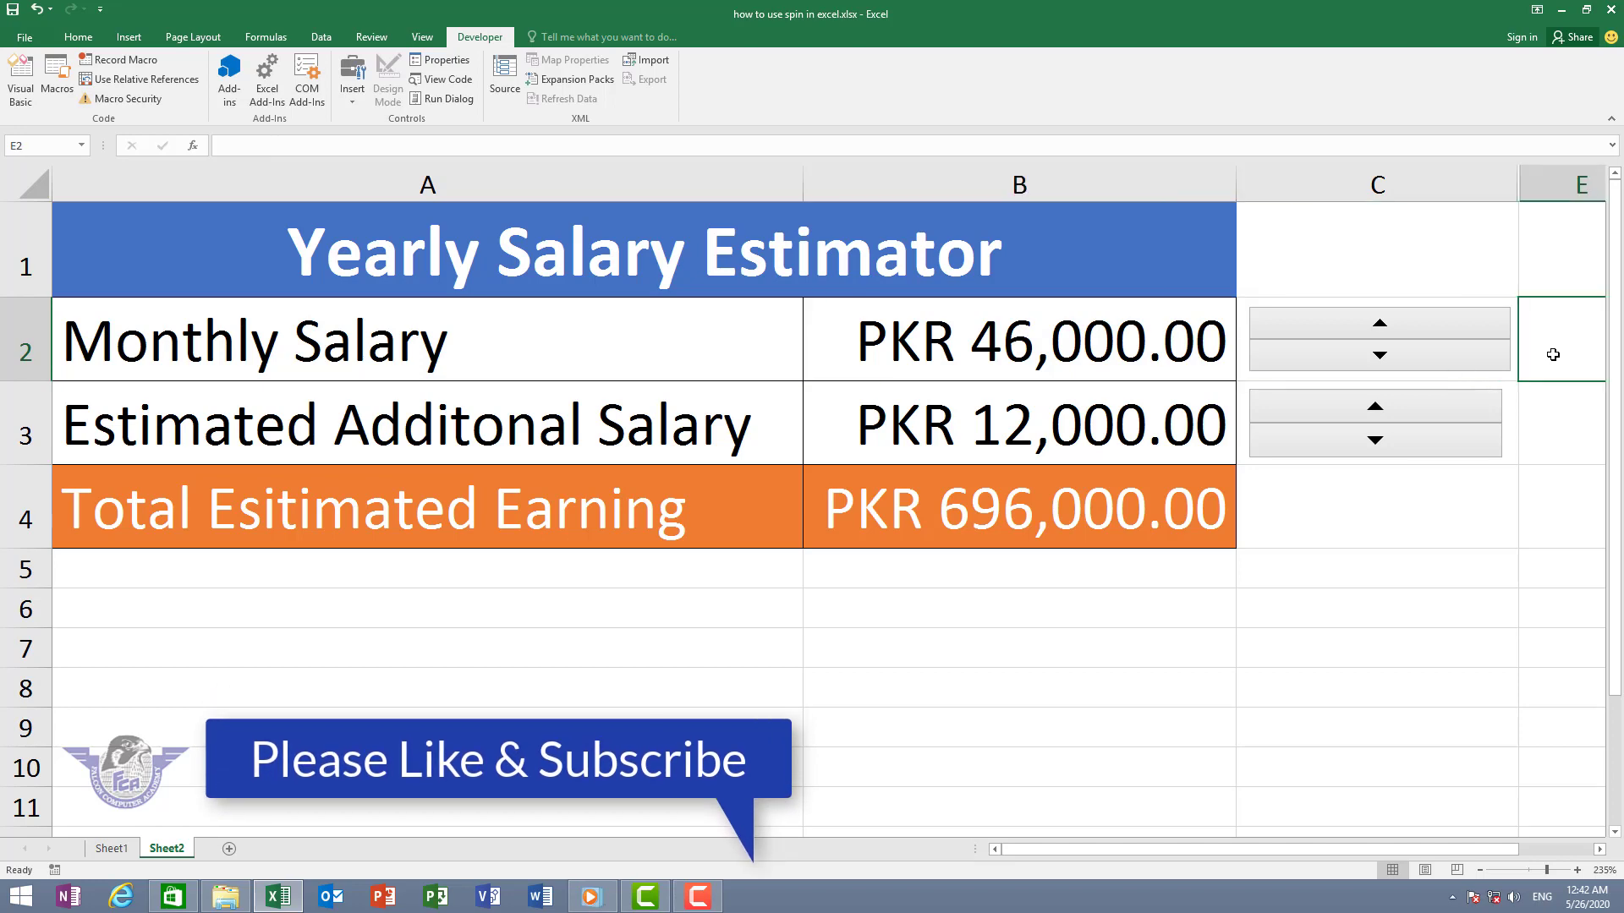
left_click(1108, 428)
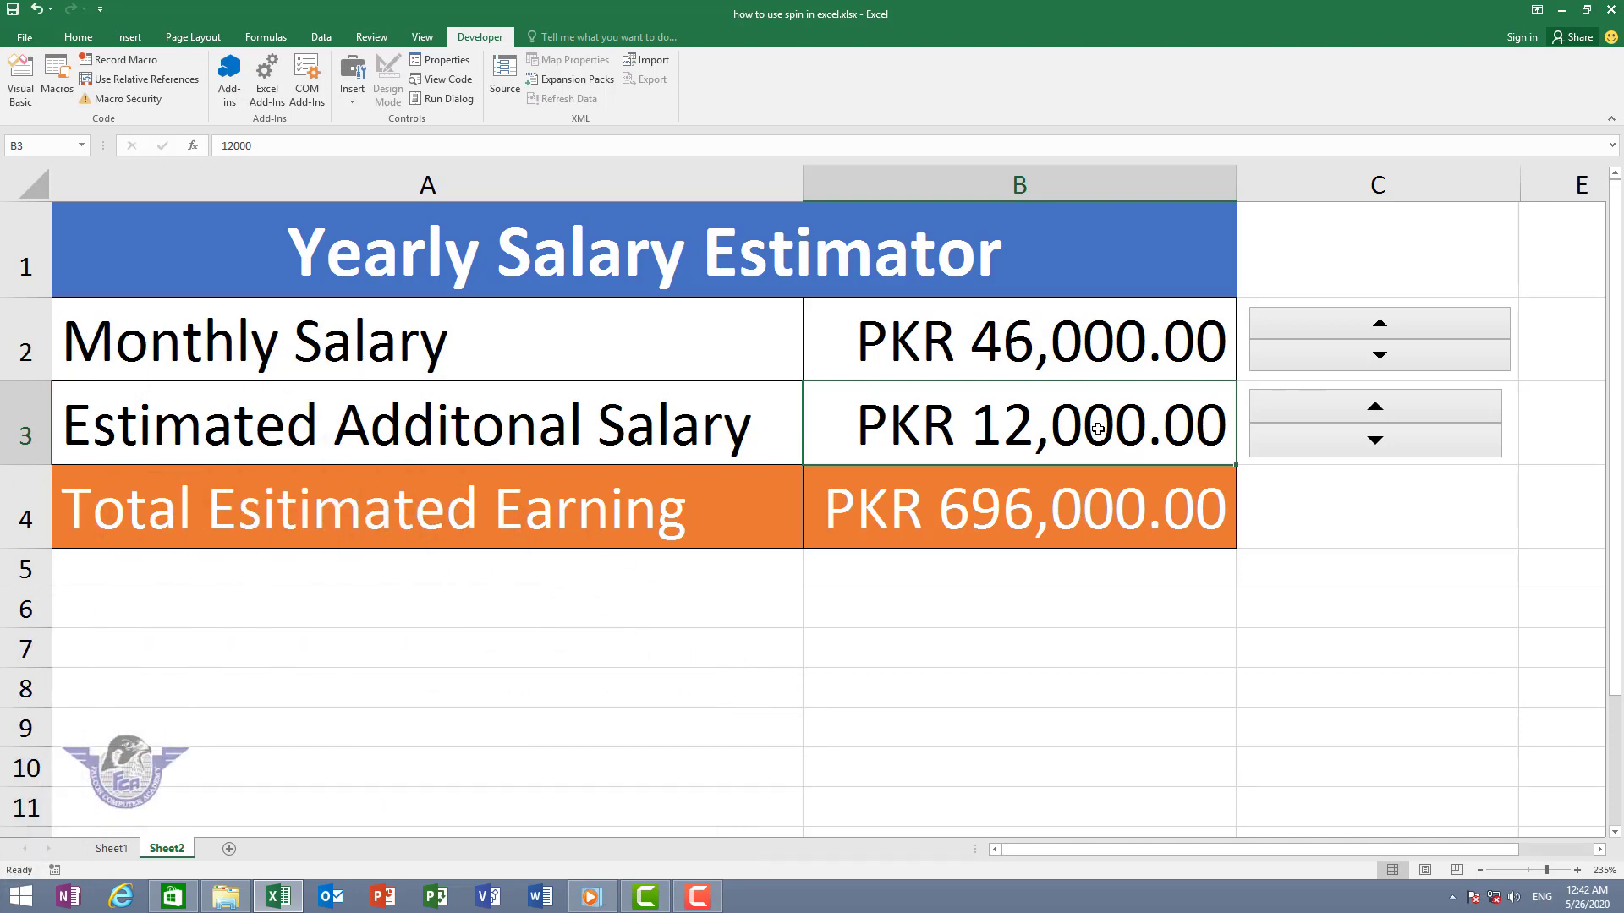
left_click(1556, 442)
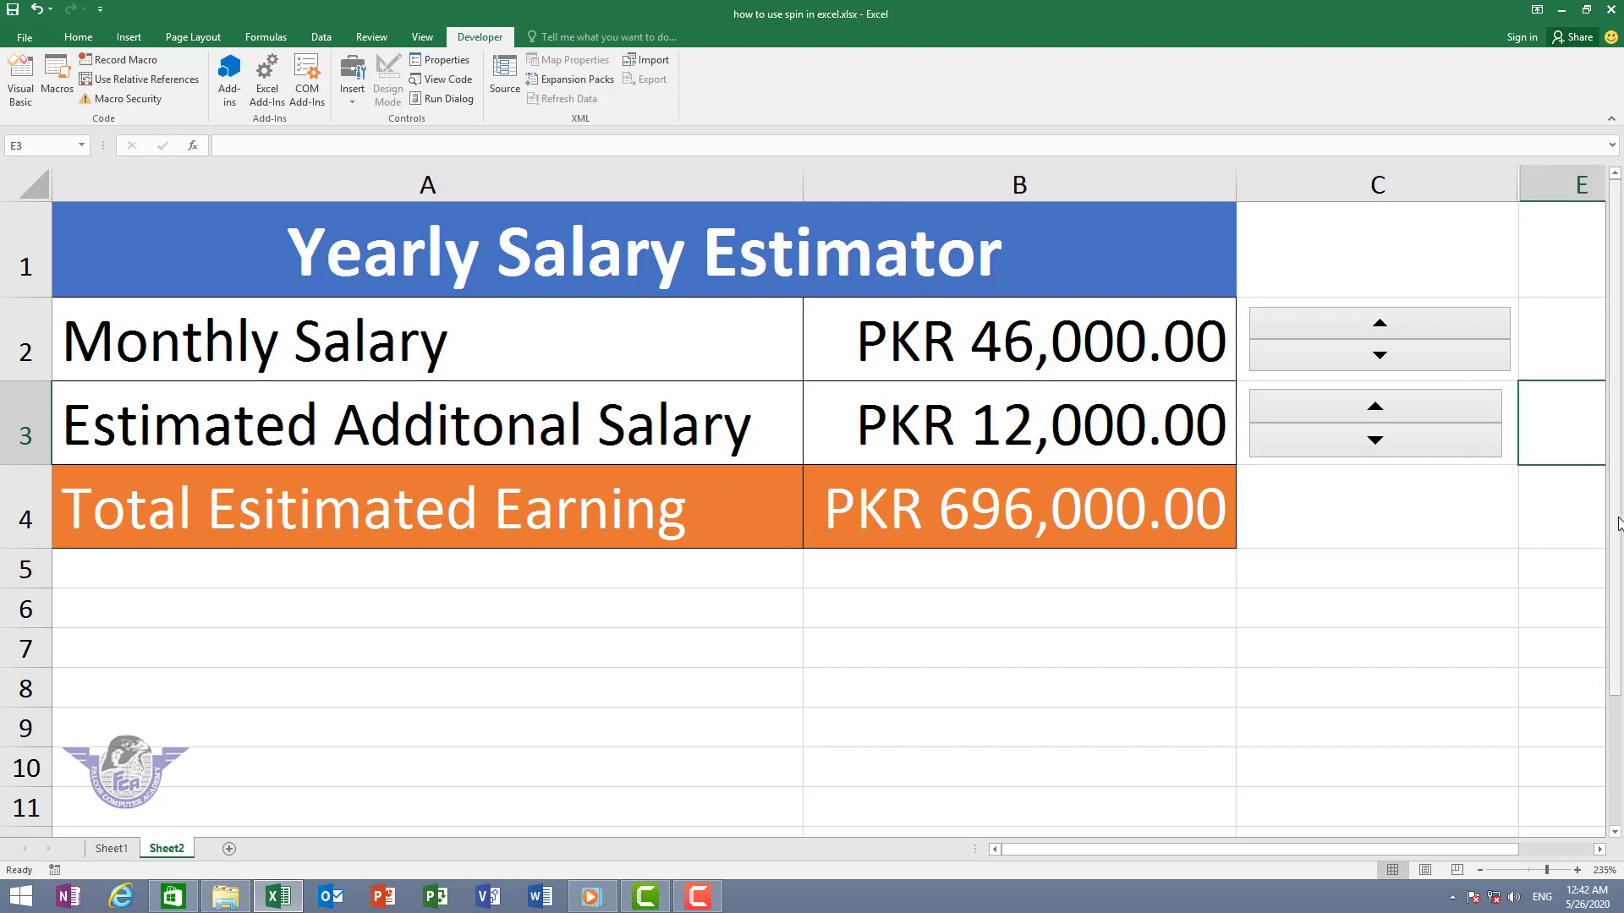
left_click(1128, 419)
key("Delete")
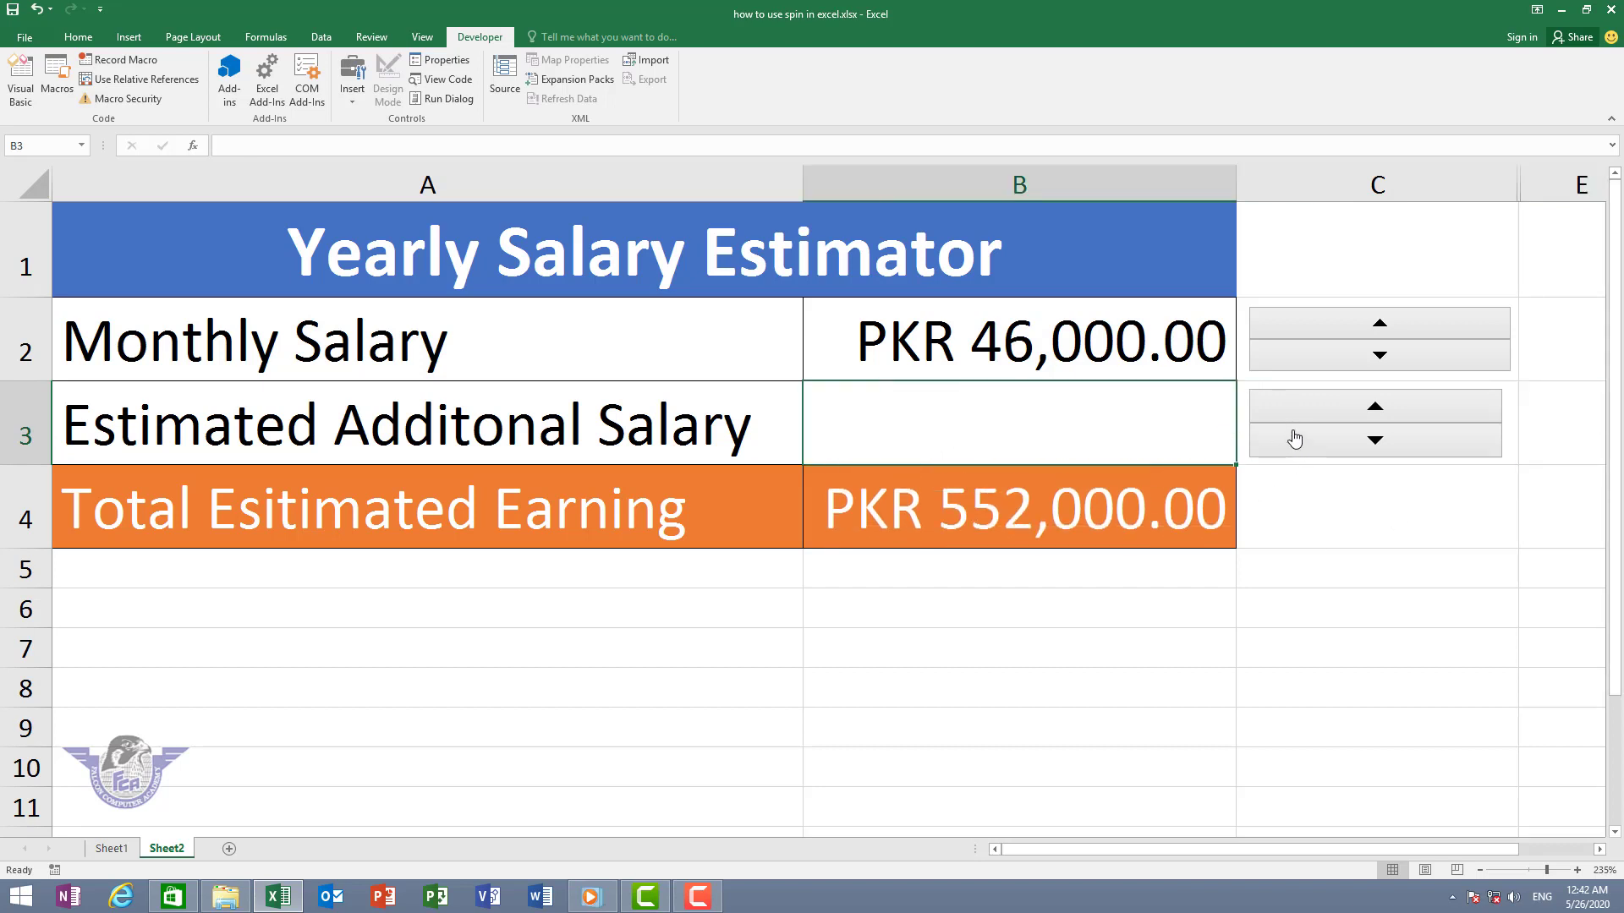
Set Spinner 2's incremental change to 1 and its cell link to $E$3.
right_click(1291, 428)
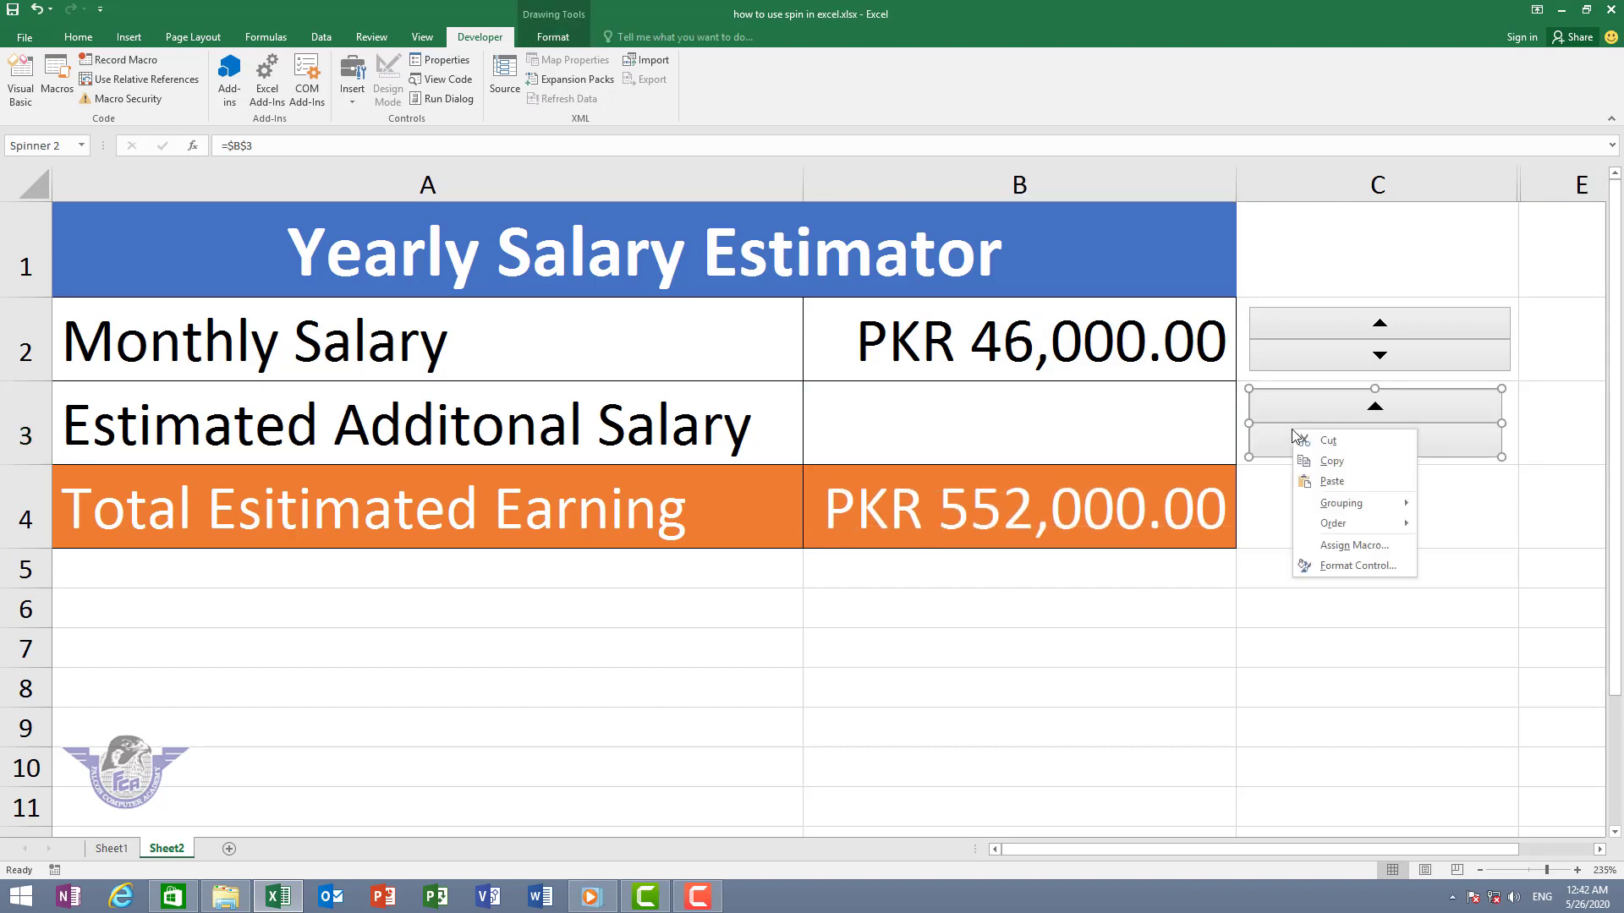
left_click(1353, 566)
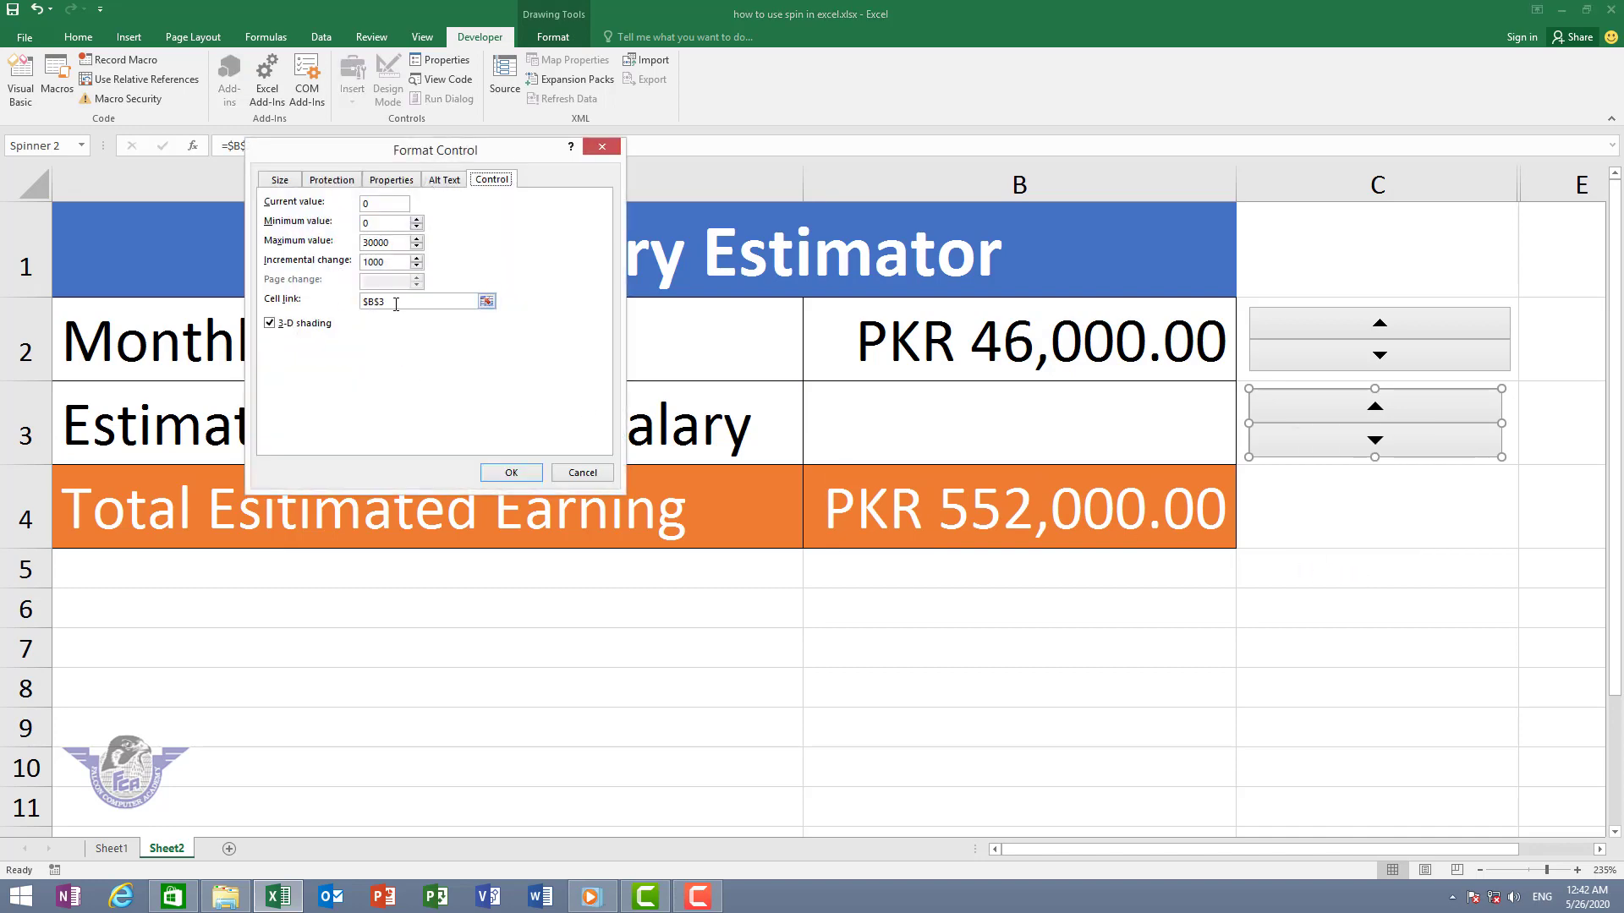
left_click_drag(389, 265, 359, 268)
type("1")
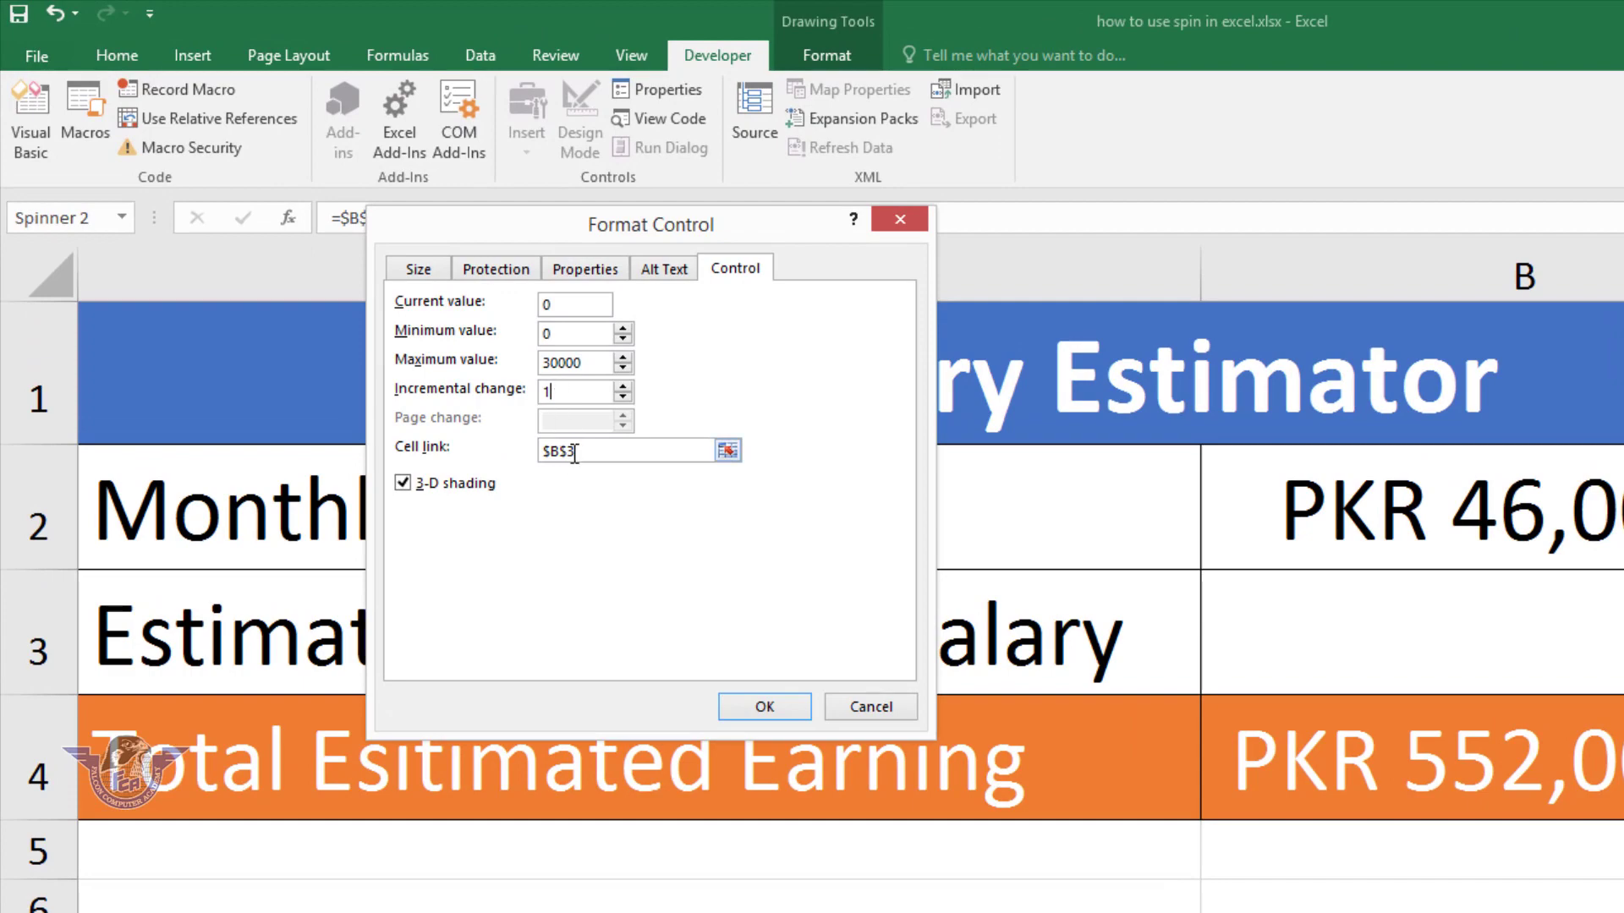
left_click(575, 455)
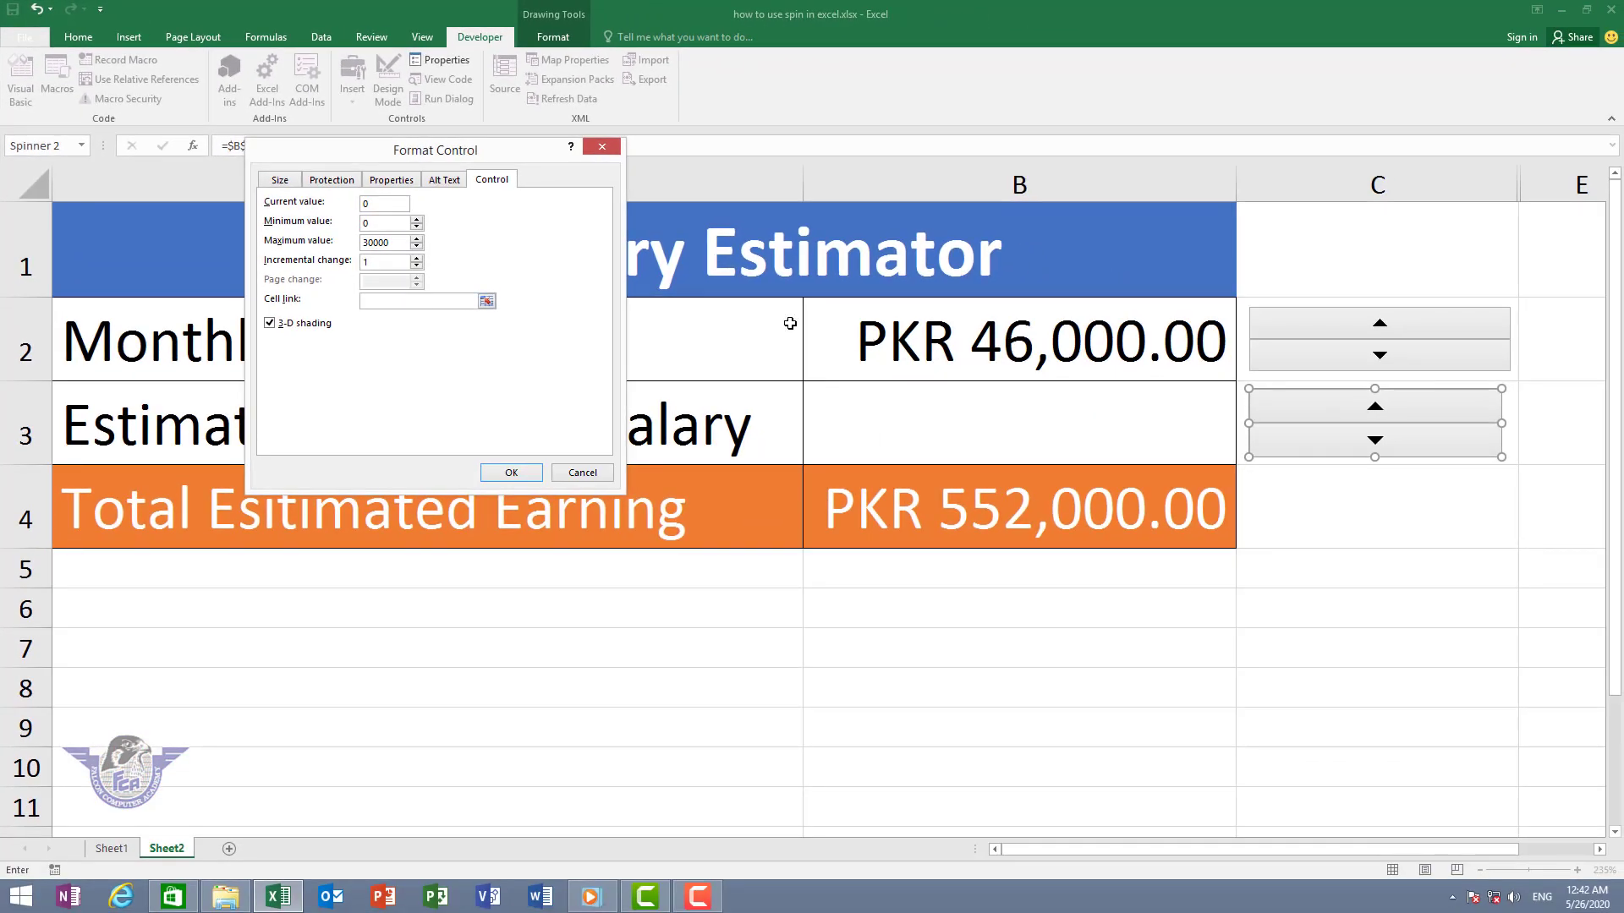
left_click(1560, 406)
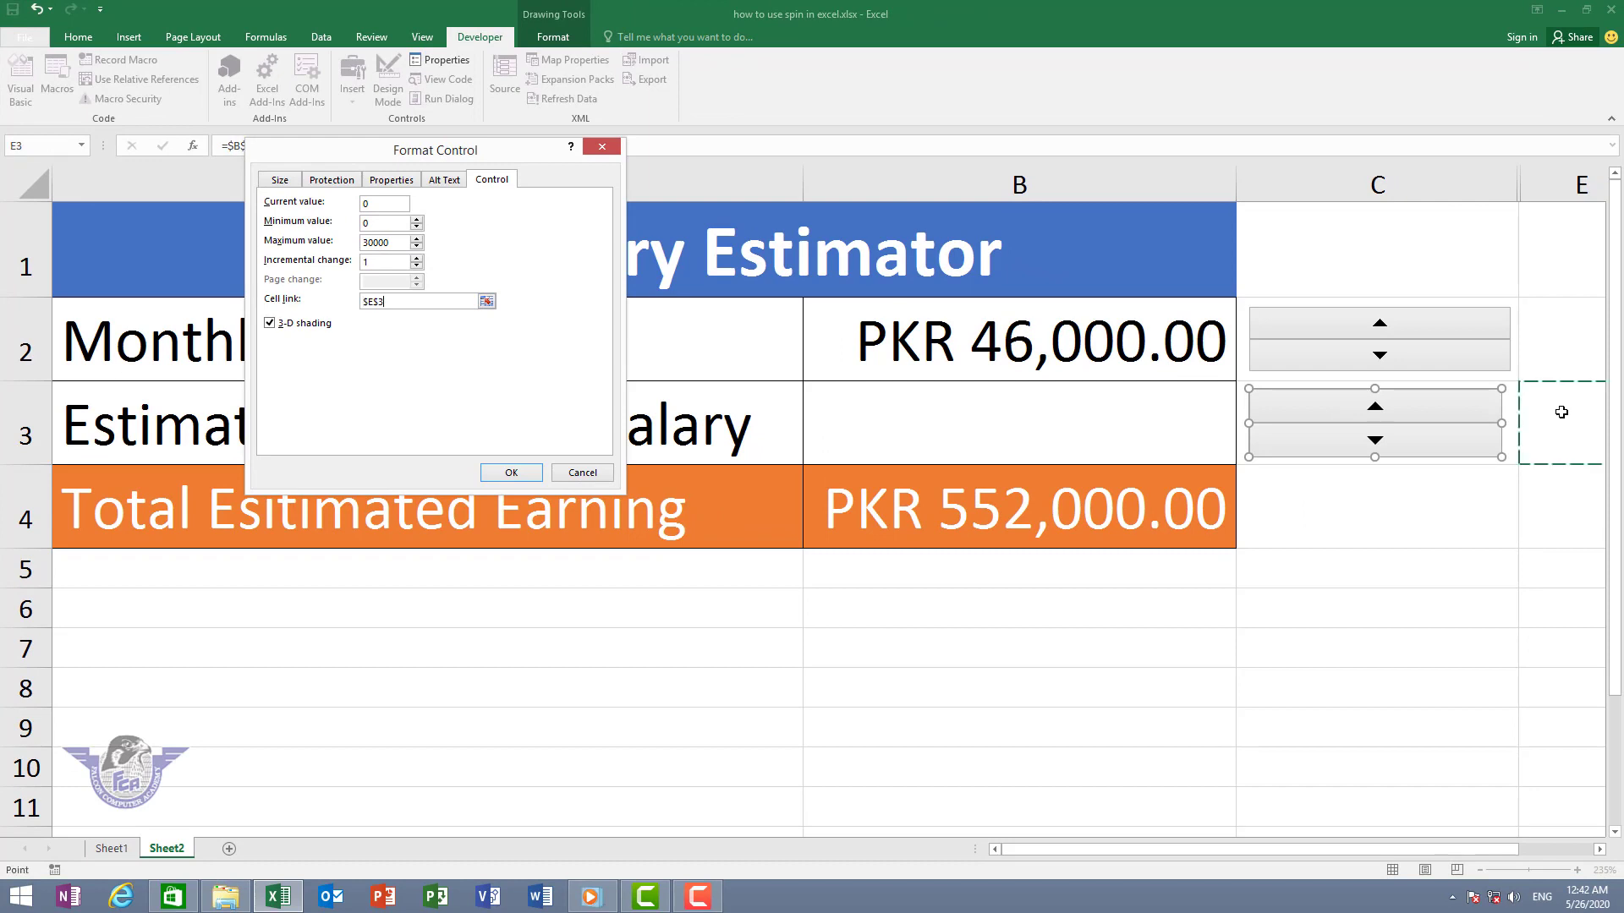
left_click(512, 472)
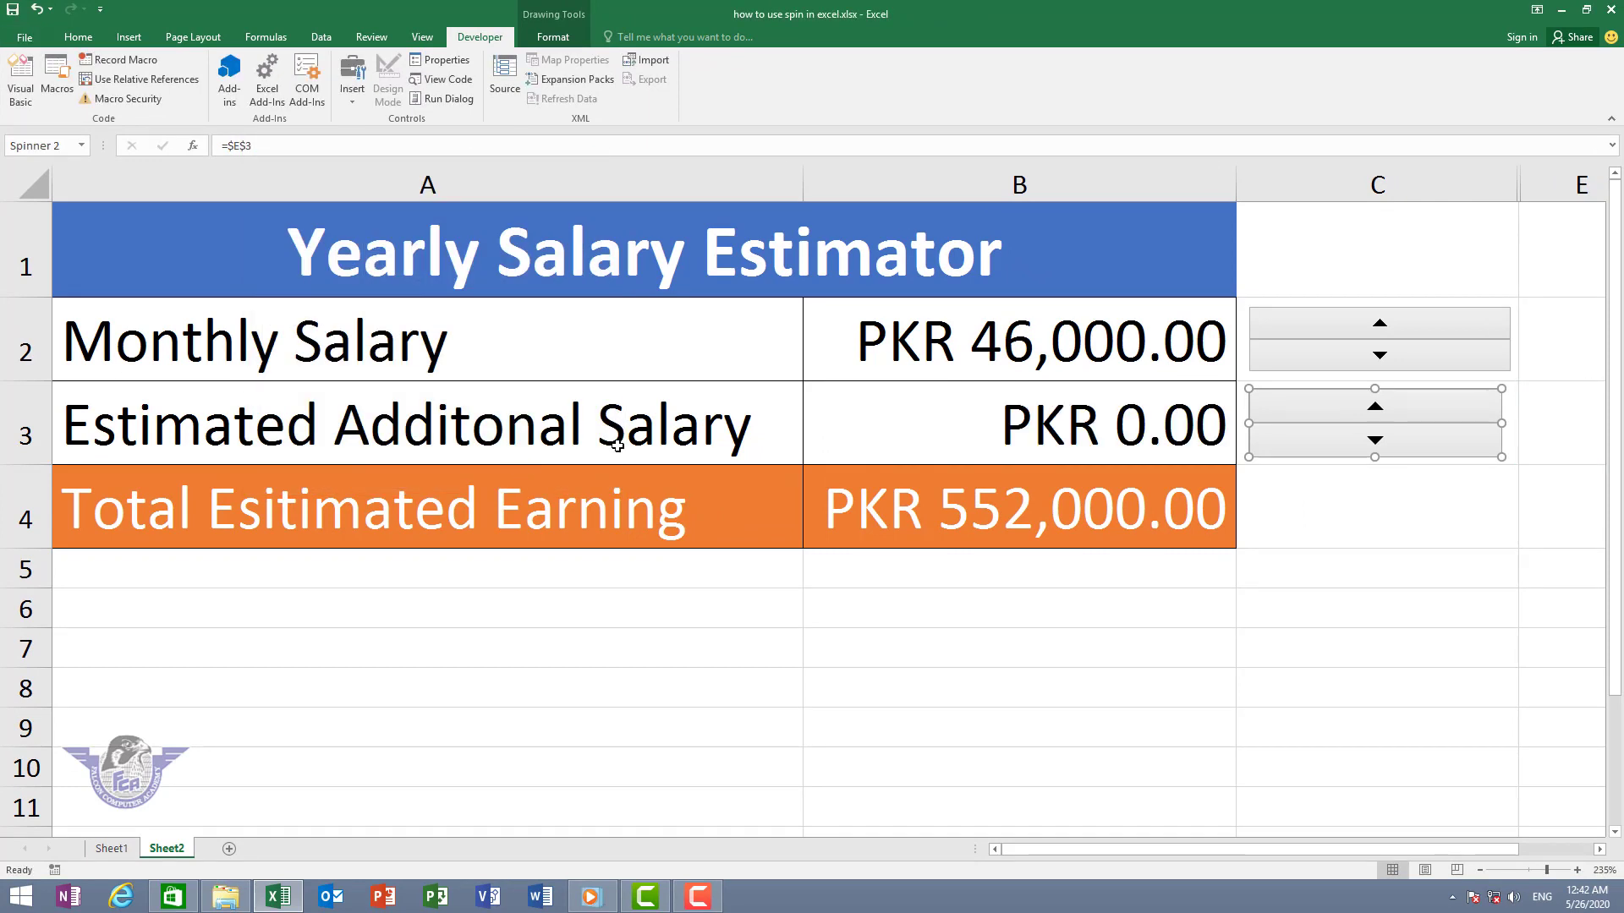
Enter the formula =1000*E3 in Additional Salary cell B3.
left_click(1077, 420)
key("Delete")
type("=")
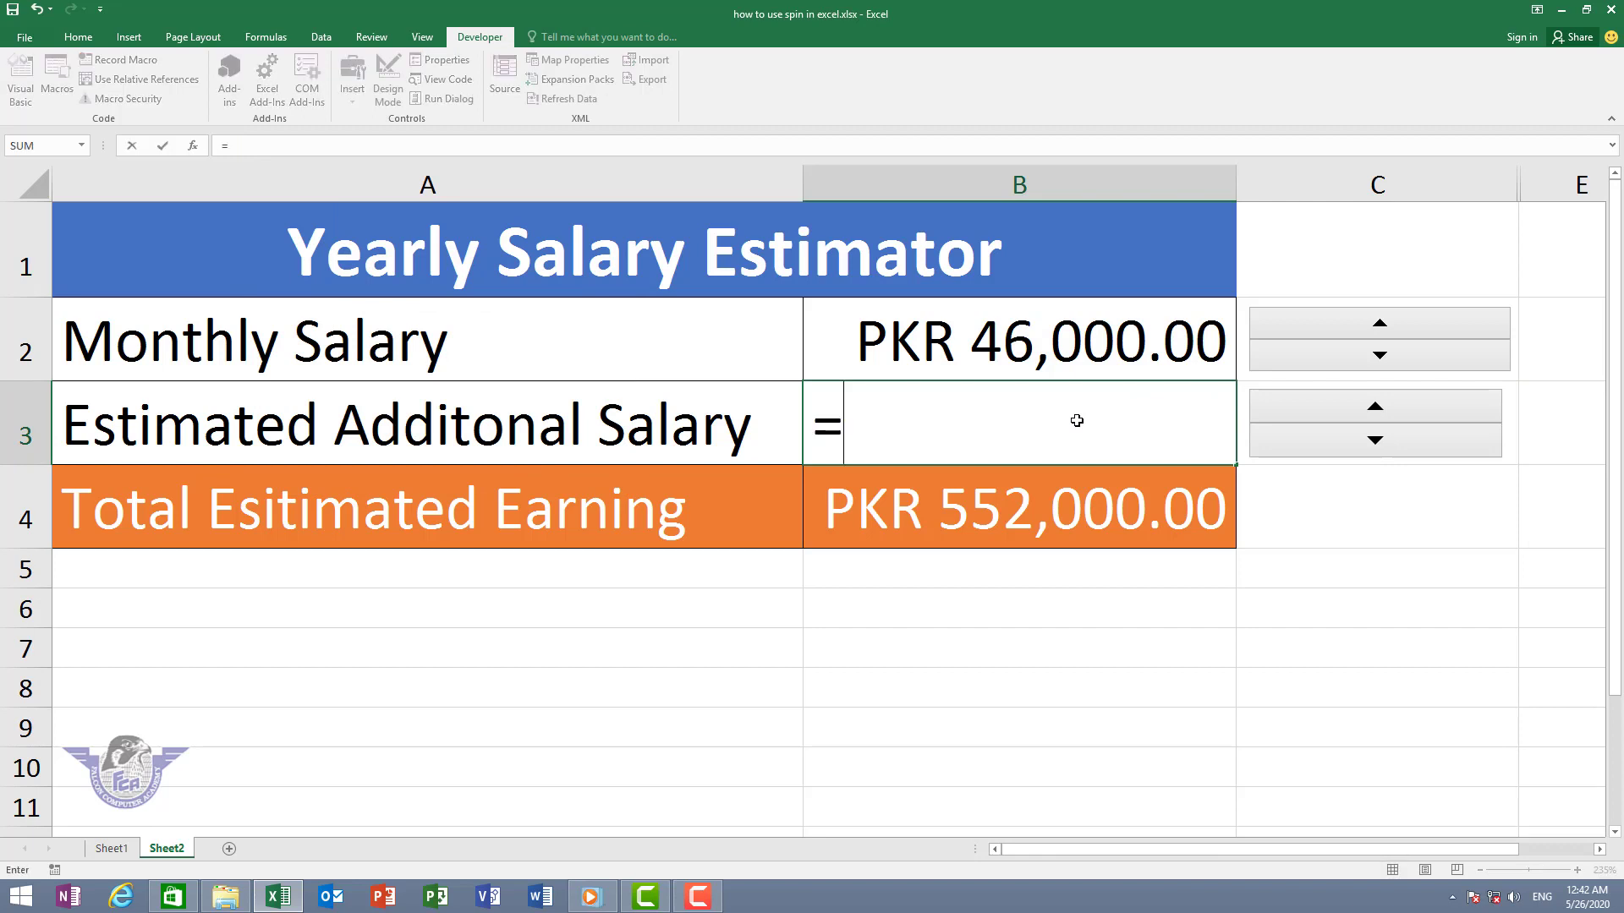
type("1")
type("000*")
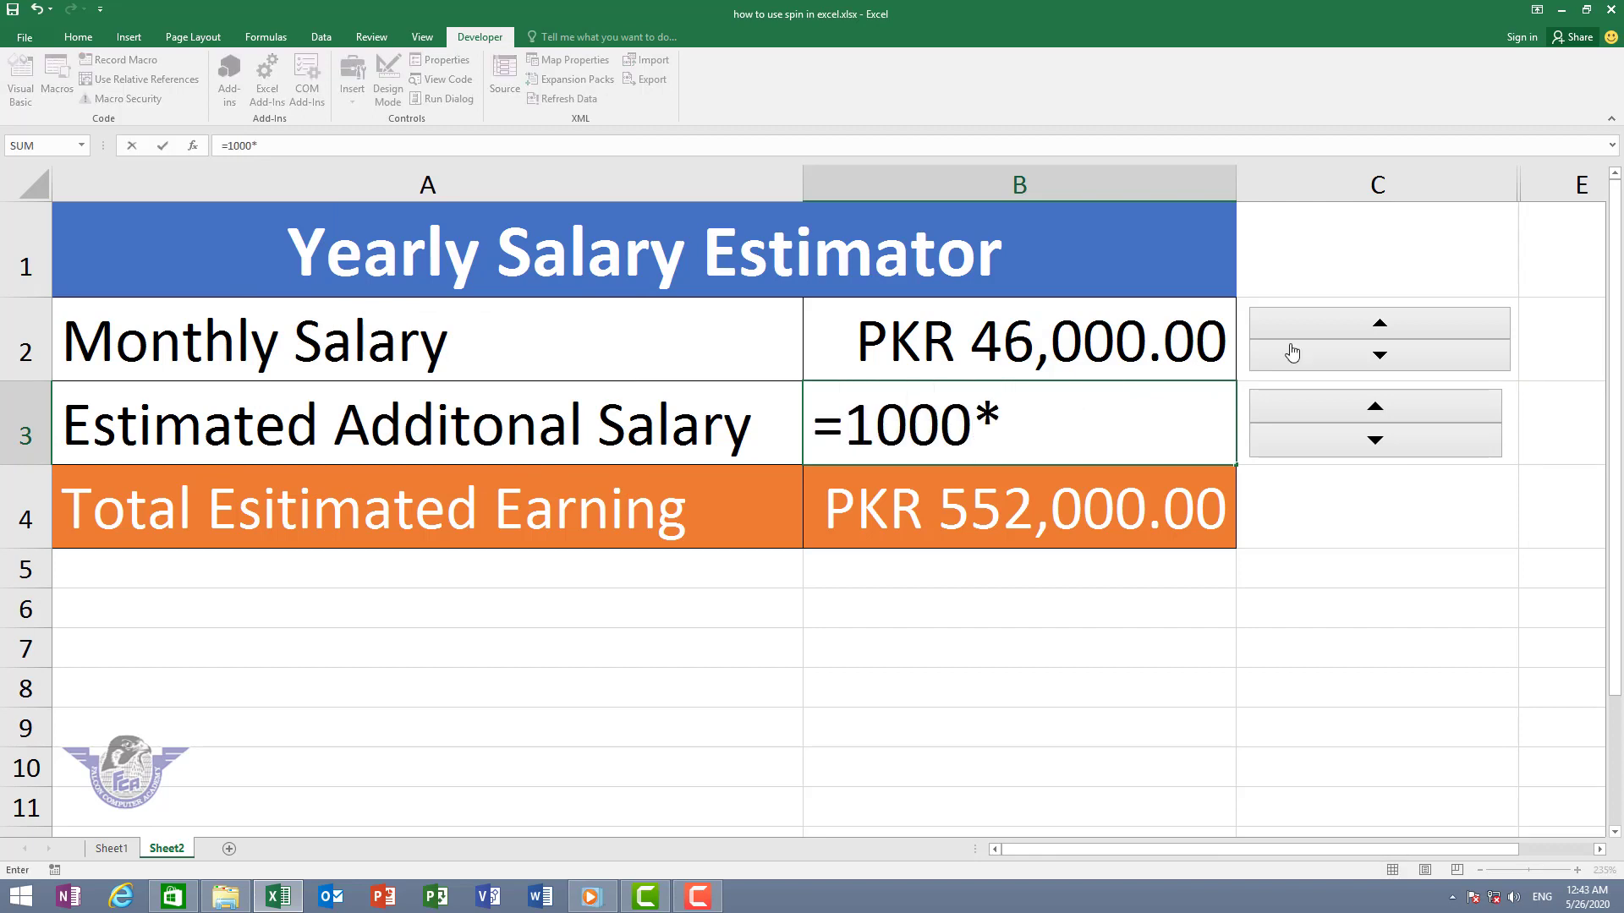
left_click(1556, 434)
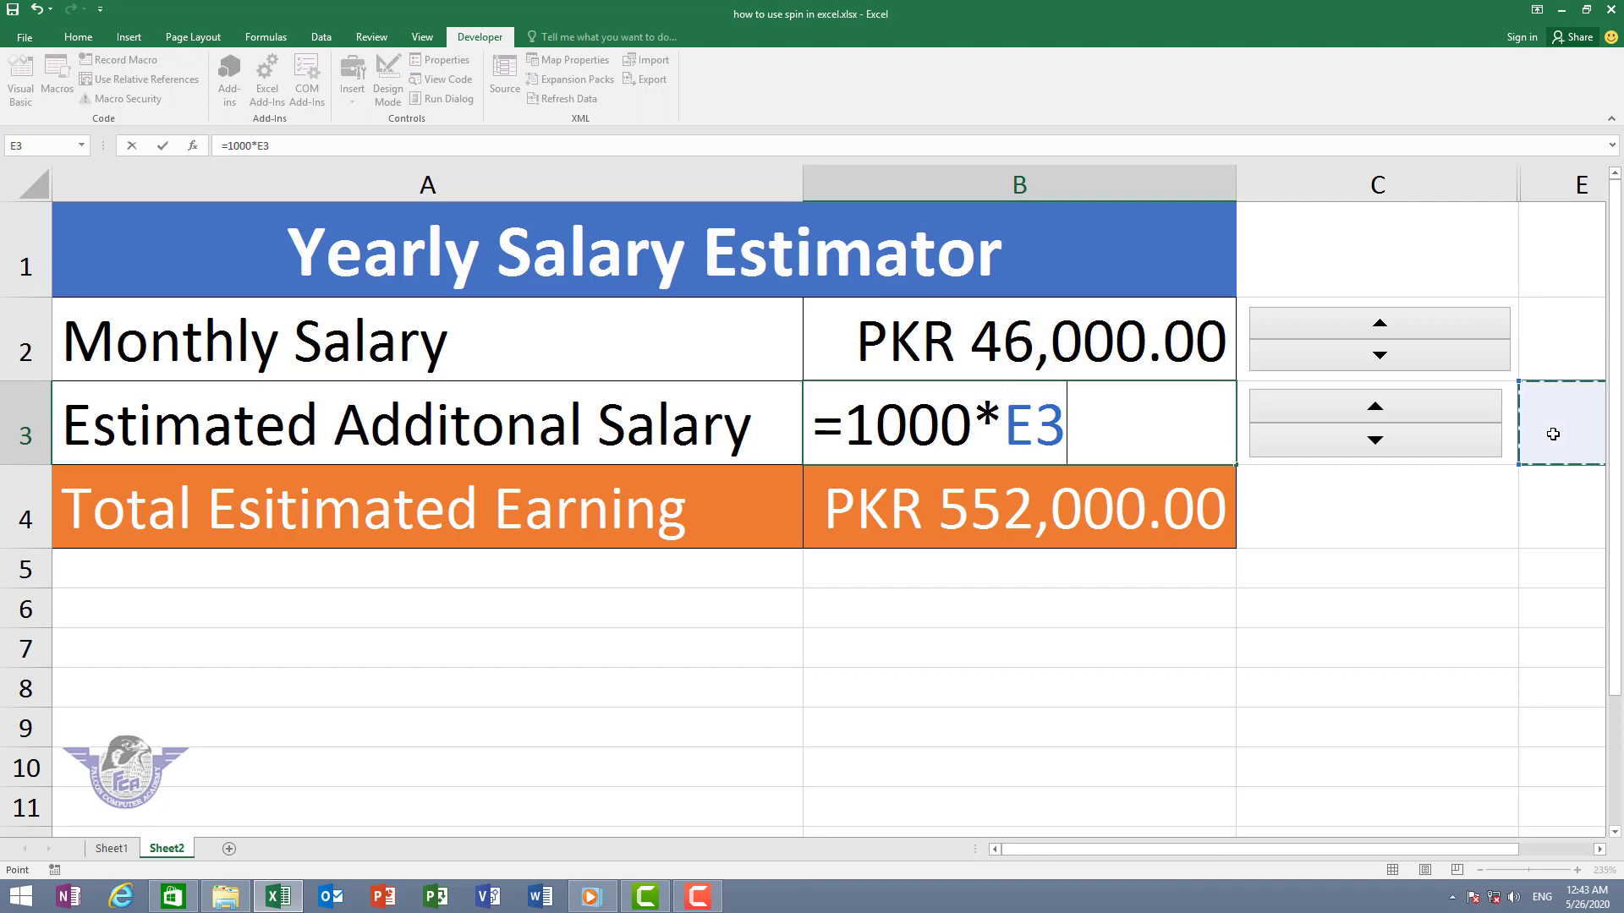
key("Return")
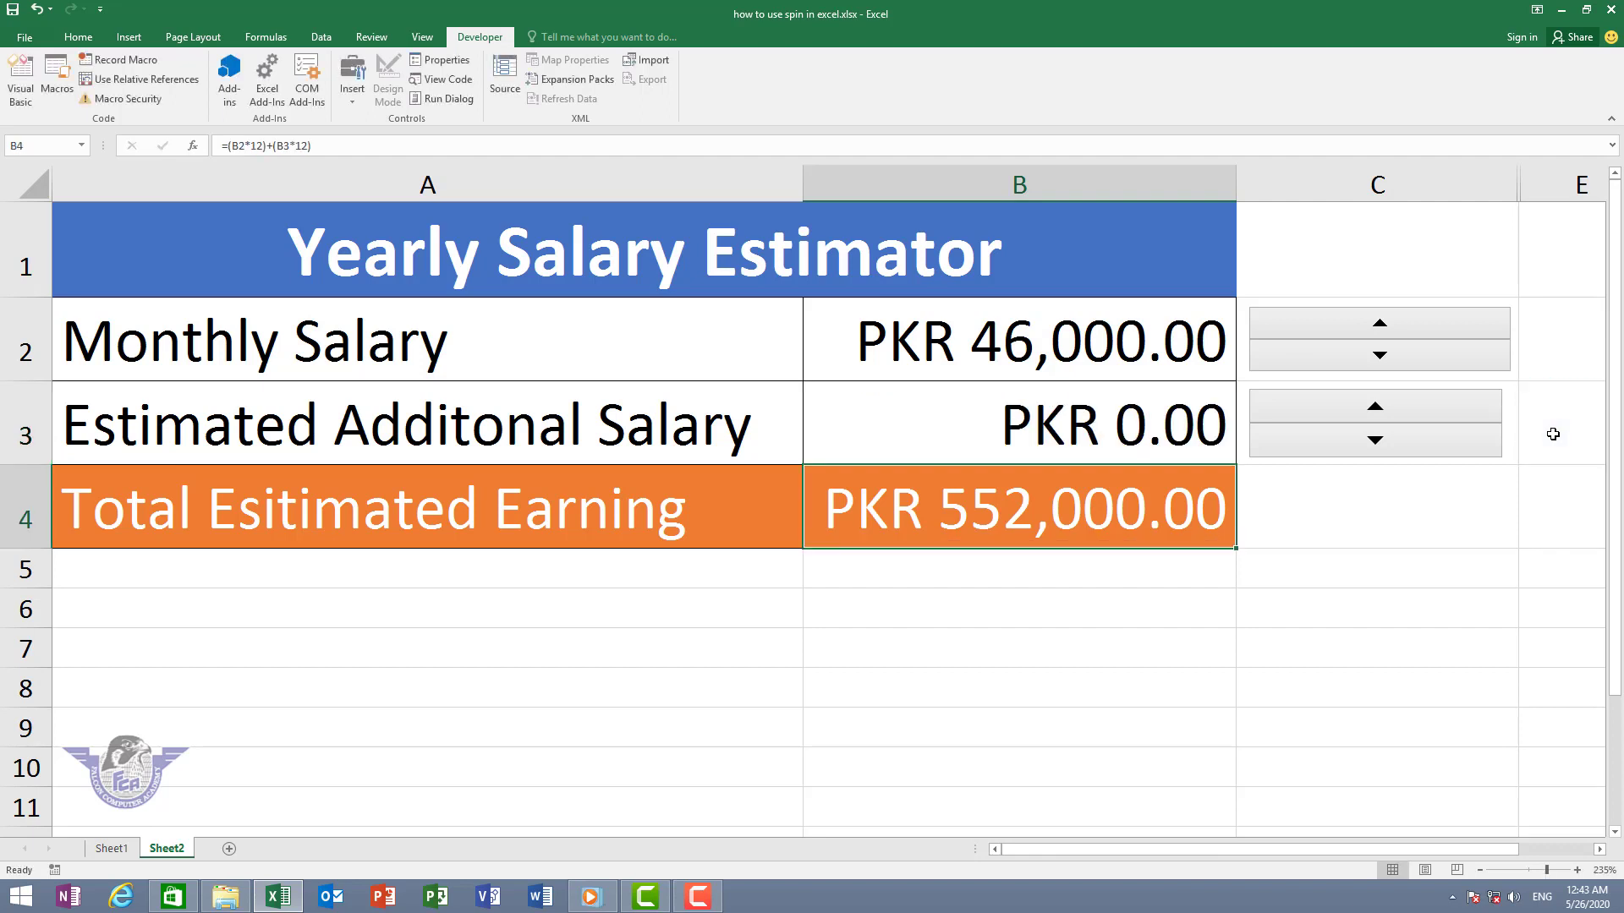
Raise Estimated Additional Salary in B3 with spinner 2 in 1,000 steps to PKR 37,000.00, making the total PKR 996,000.00.
left_click(1443, 411)
left_click(1443, 412)
left_click(1442, 411)
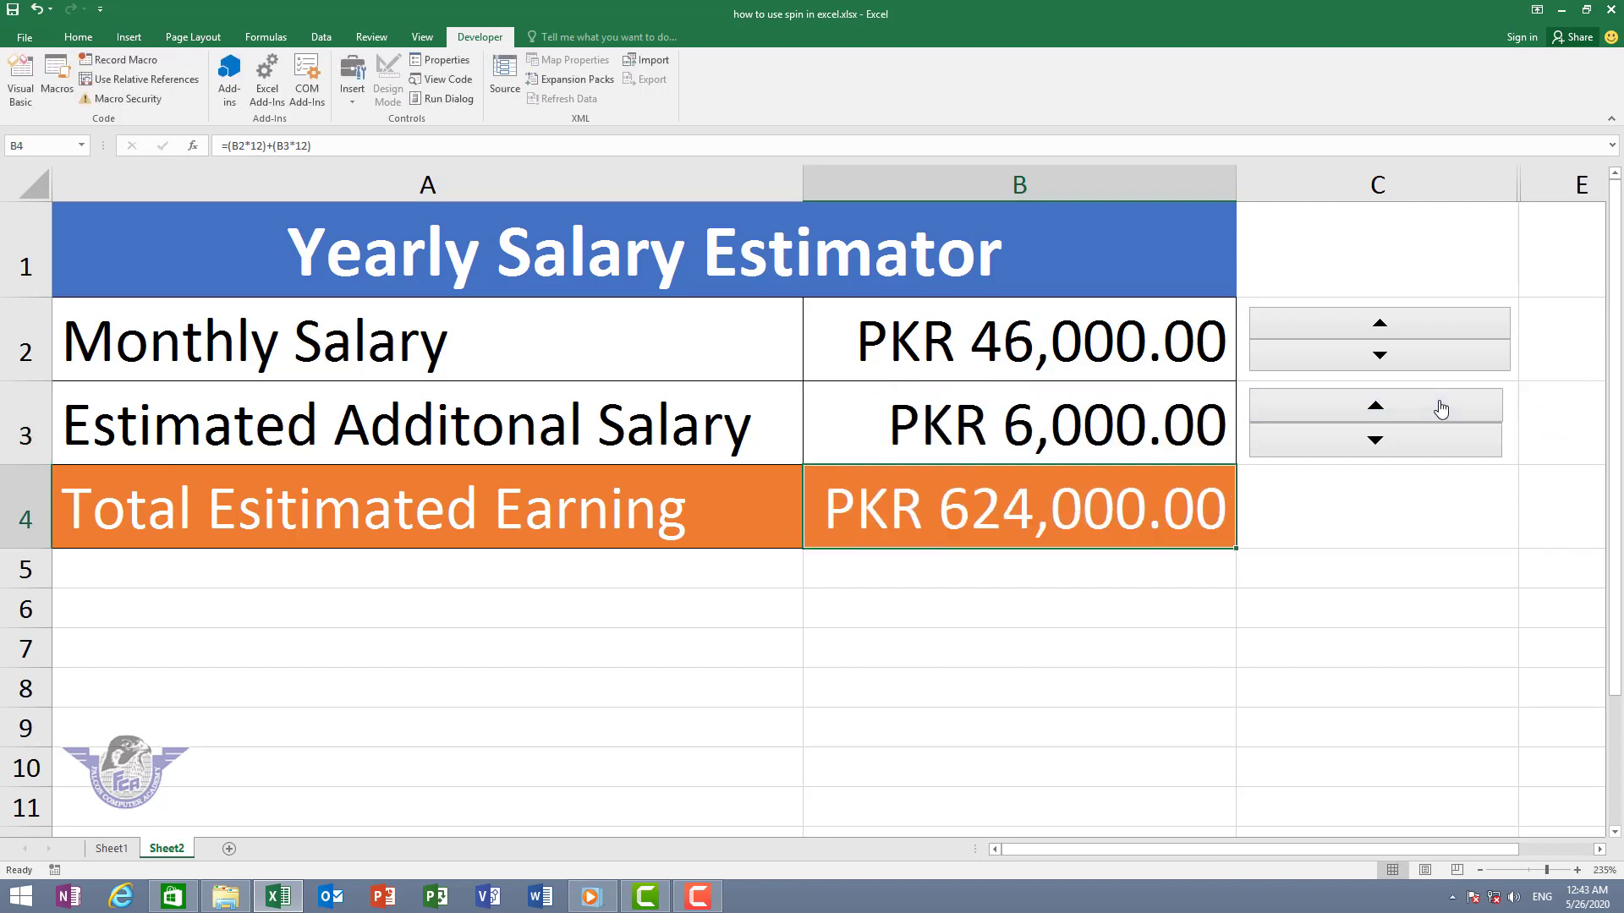
left_click(1442, 410)
left_click(1441, 409)
left_click(1441, 409)
left_click(1441, 410)
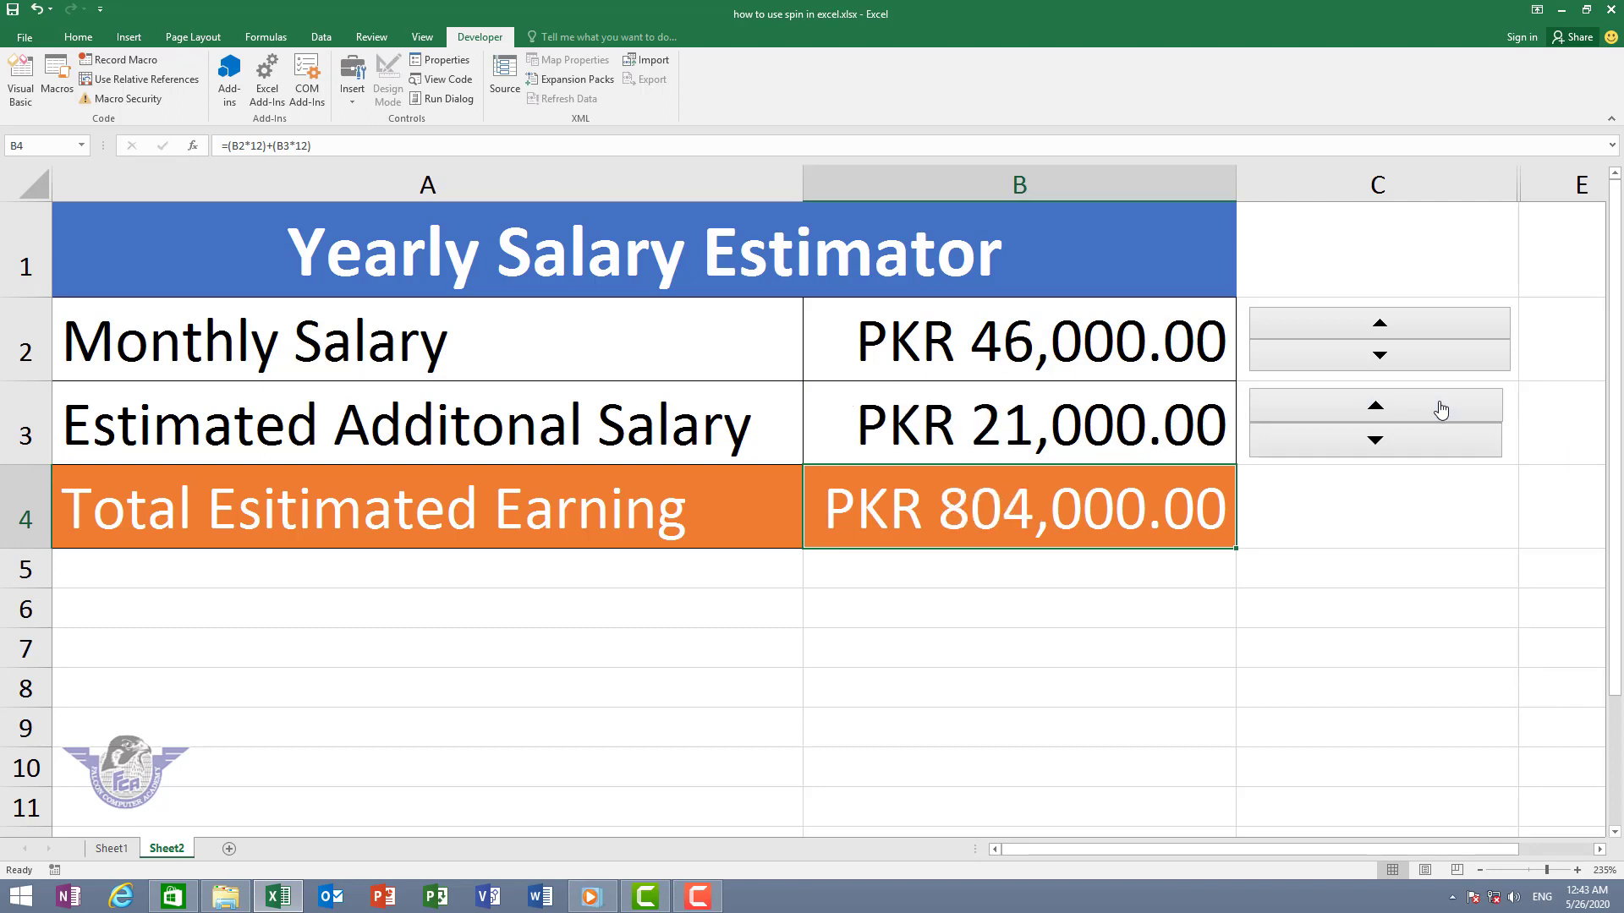
left_click(1441, 409)
left_click(1441, 410)
left_click(1441, 409)
left_click(1441, 409)
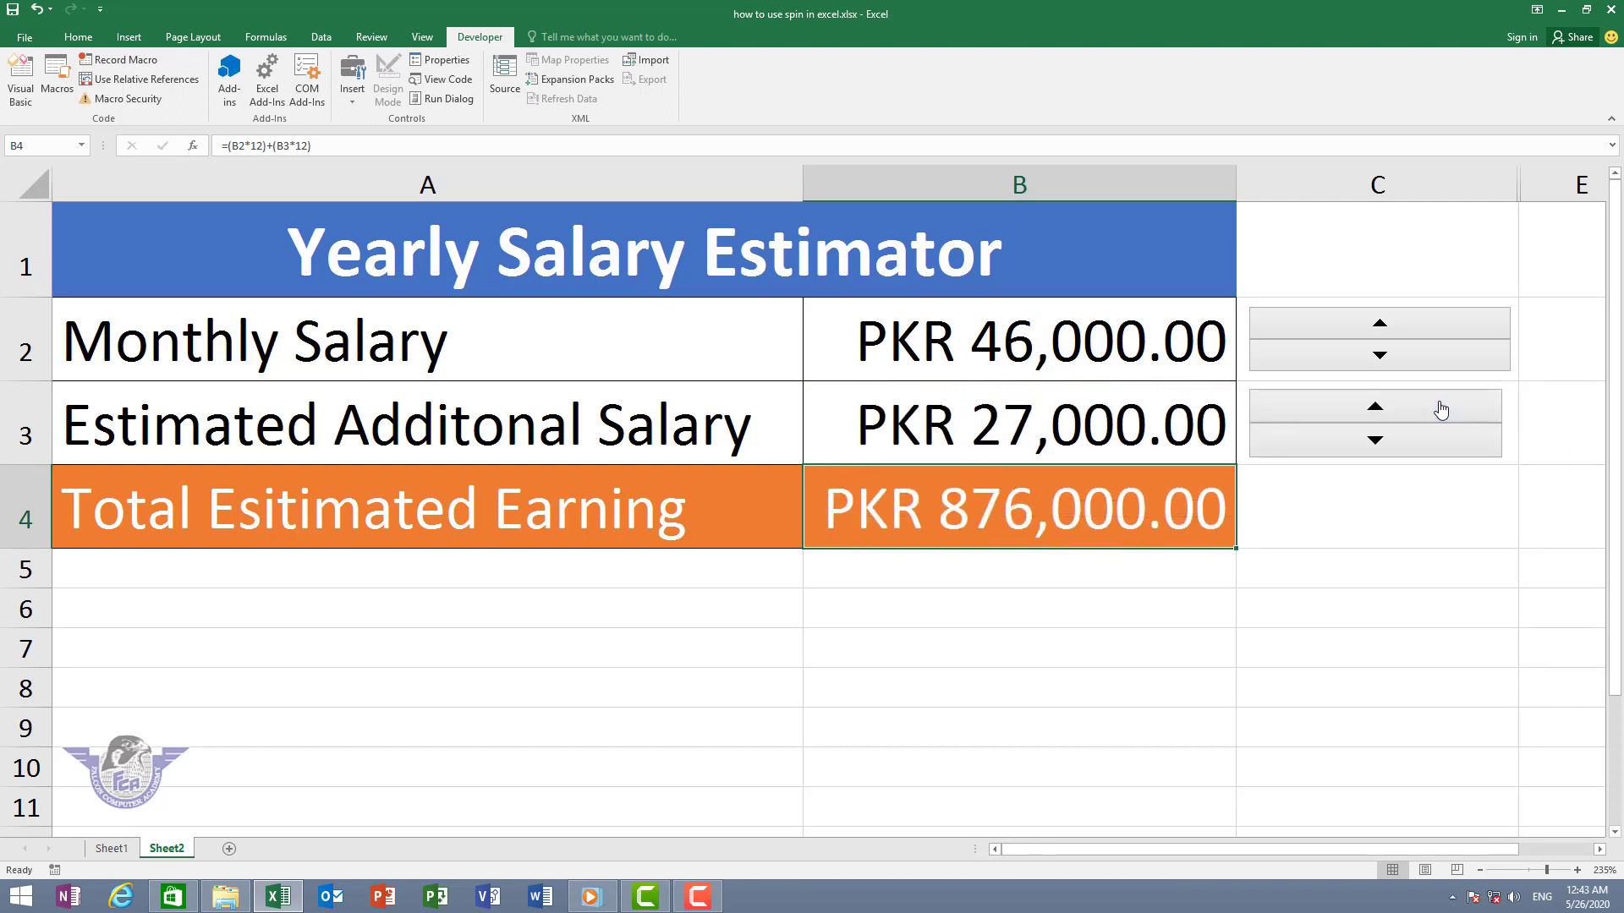
left_click(1441, 409)
left_click(1440, 410)
left_click(1441, 409)
left_click(1441, 410)
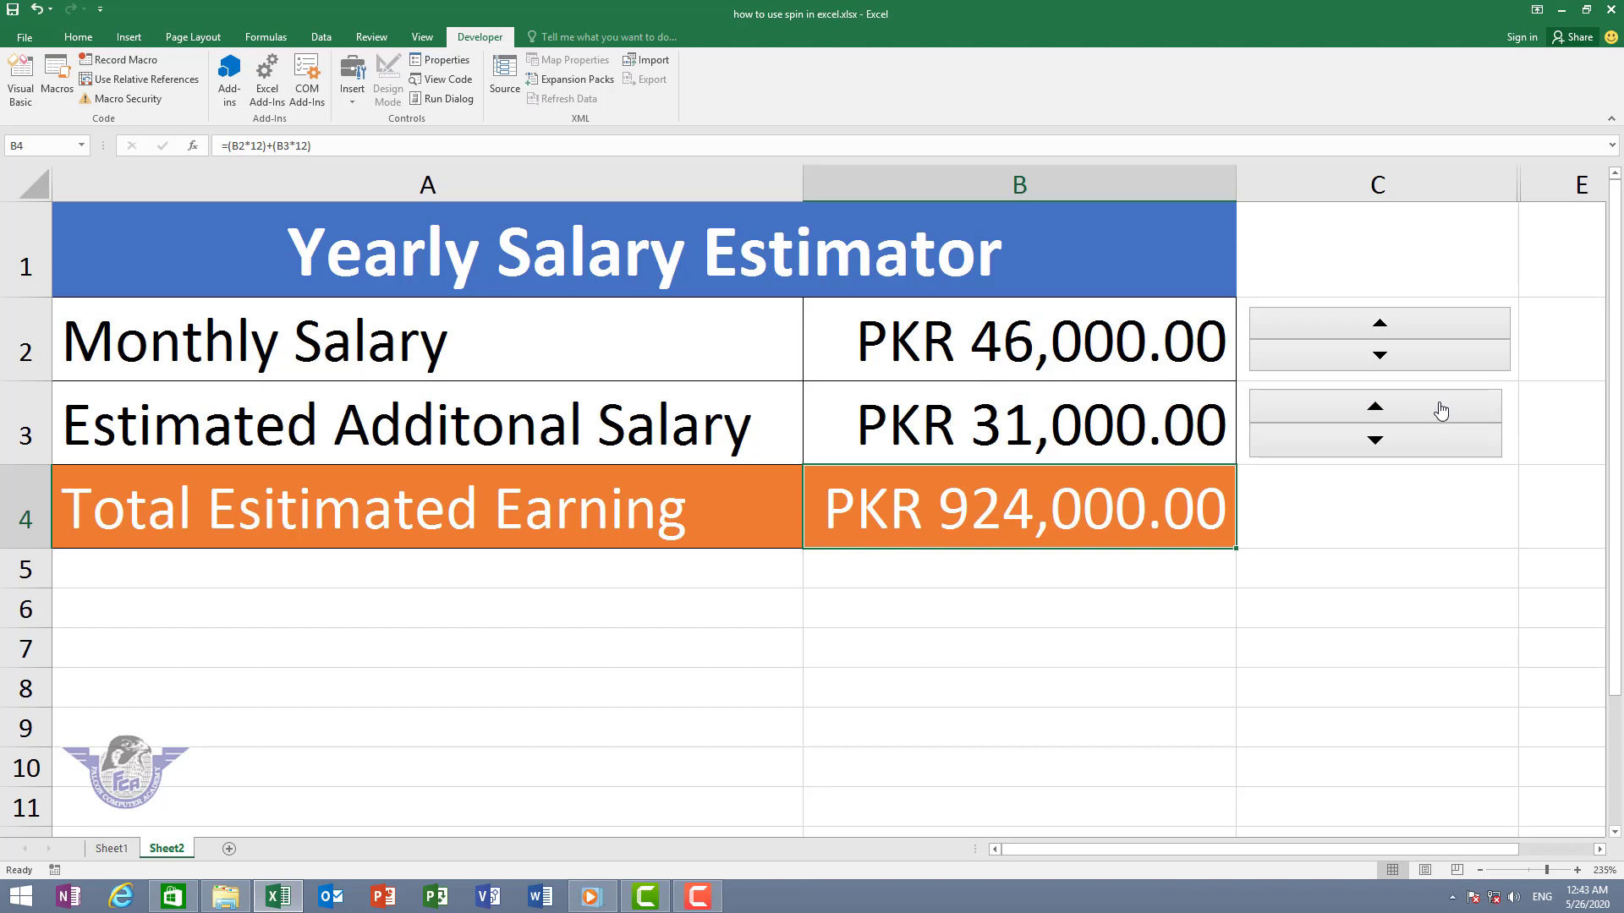
left_click(1441, 410)
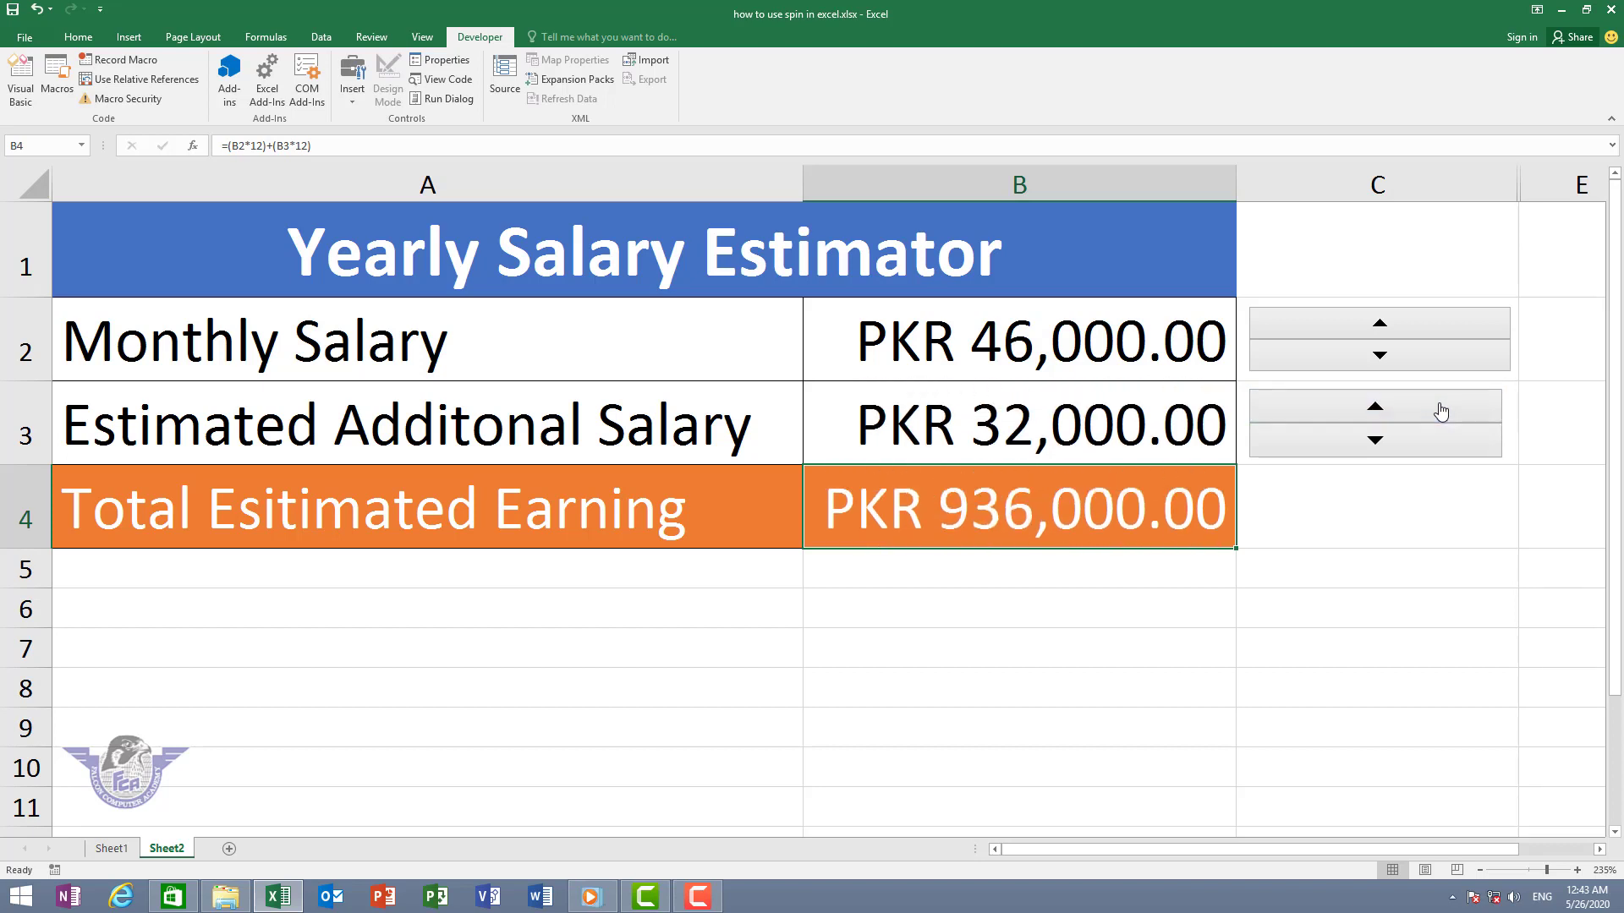
left_click(1441, 410)
left_click(1441, 409)
left_click(1440, 409)
left_click(1441, 409)
left_click(1440, 409)
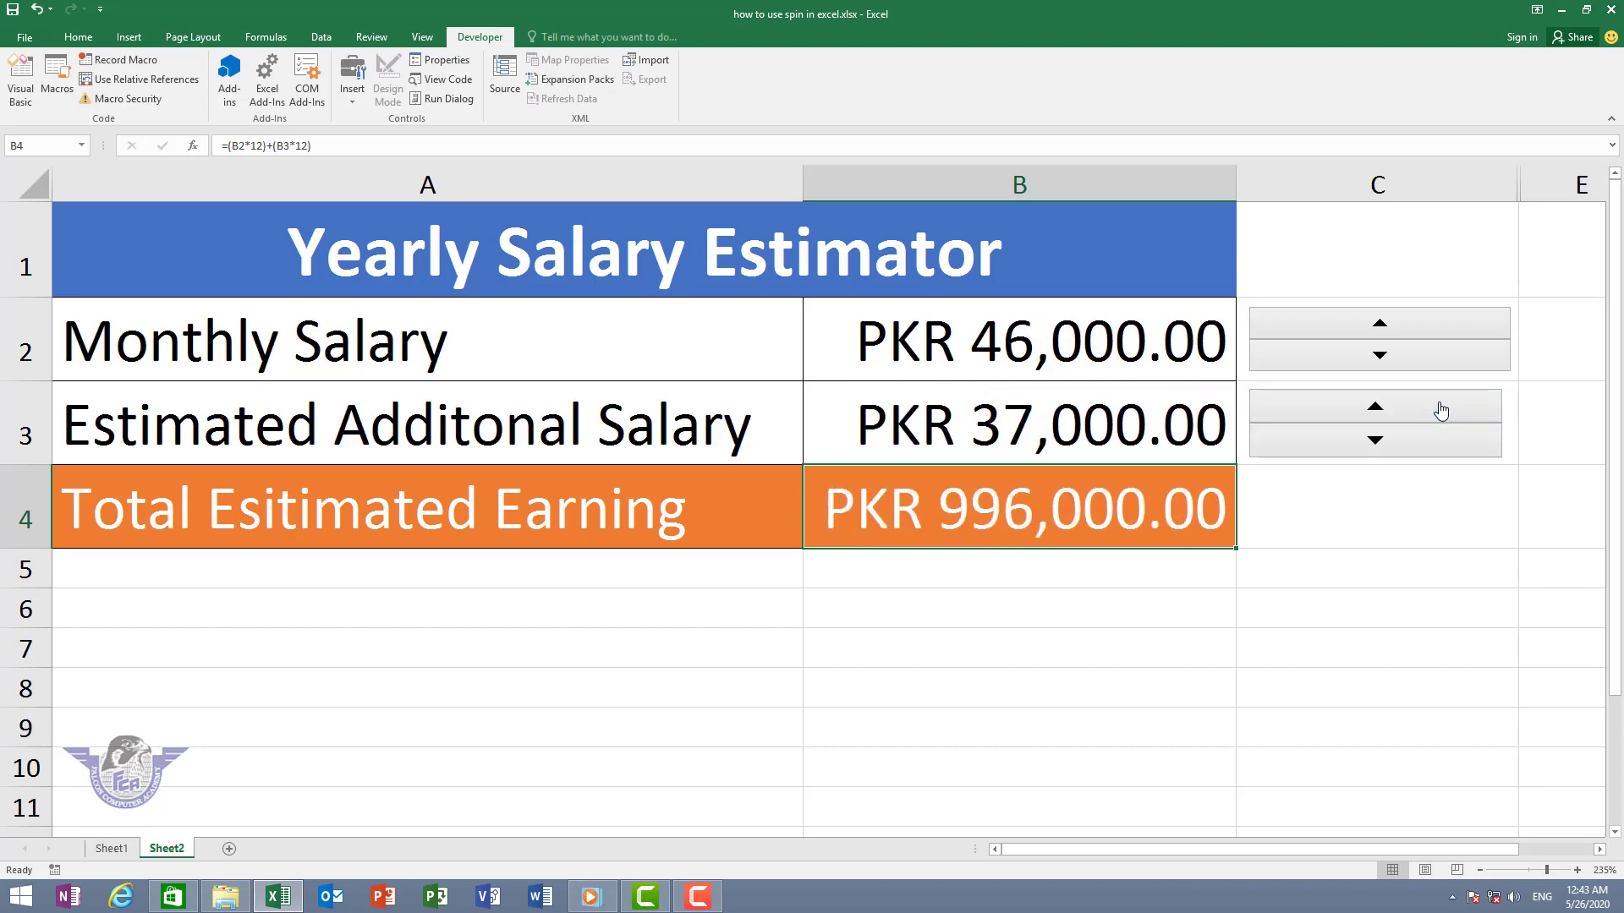